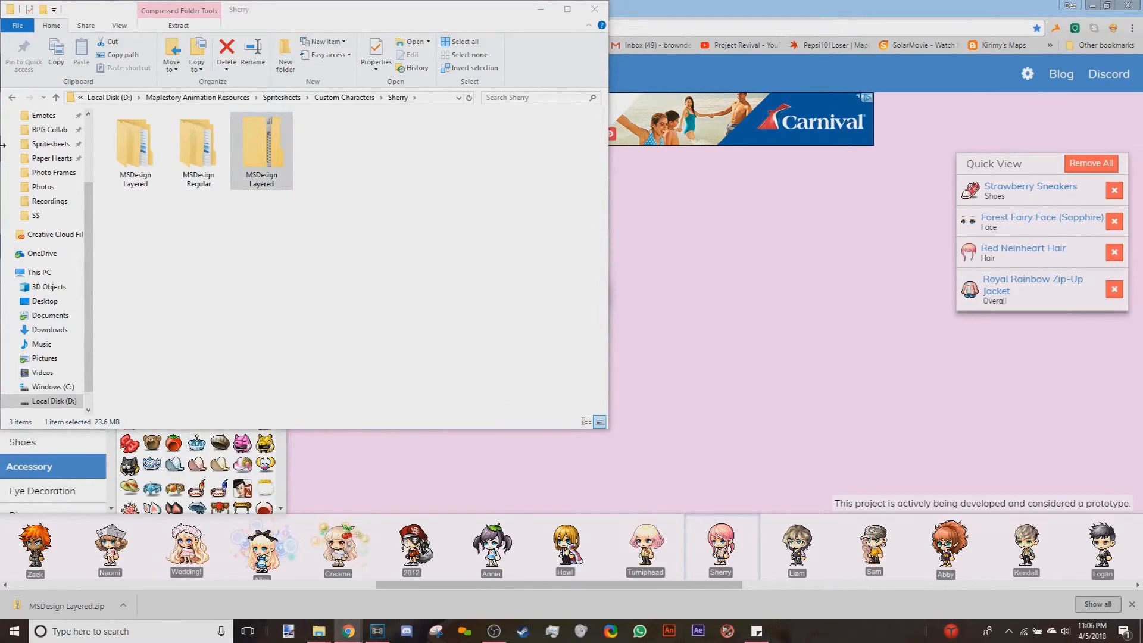
Step: Delete the MSDesign Layered zip archive from the Sherry folder
left_click(269, 160)
left_click(229, 51)
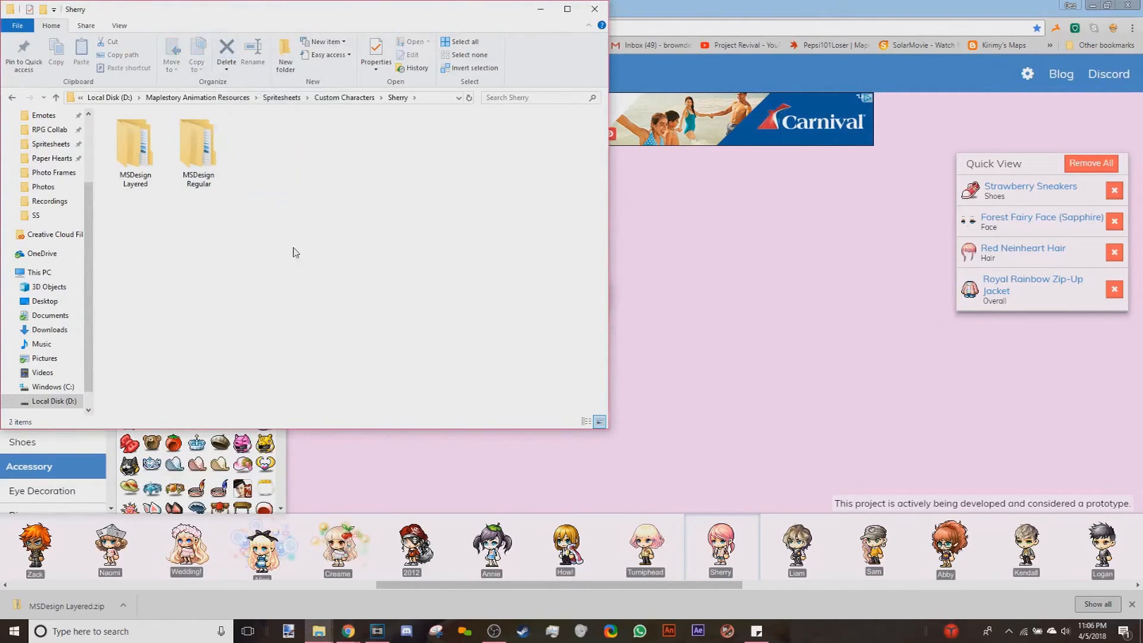
Step: Open the default folder's 0 subfolder inside MSDesign Regular, search it for "stand", and select stand2_0
left_click(196, 170)
double_click(196, 164)
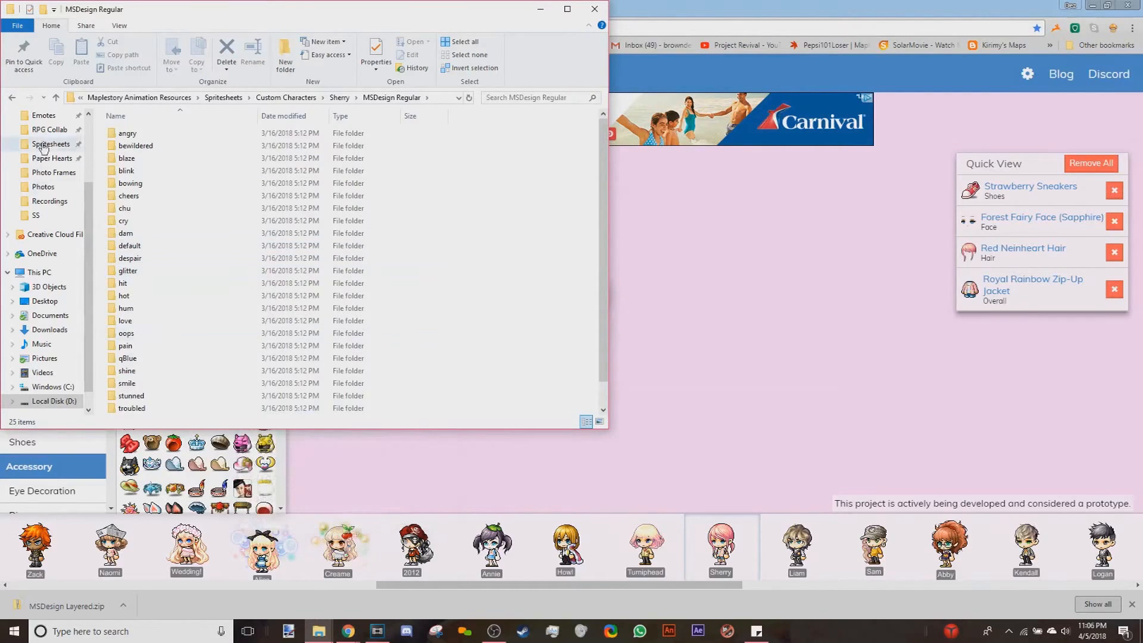
double_click(130, 245)
double_click(125, 133)
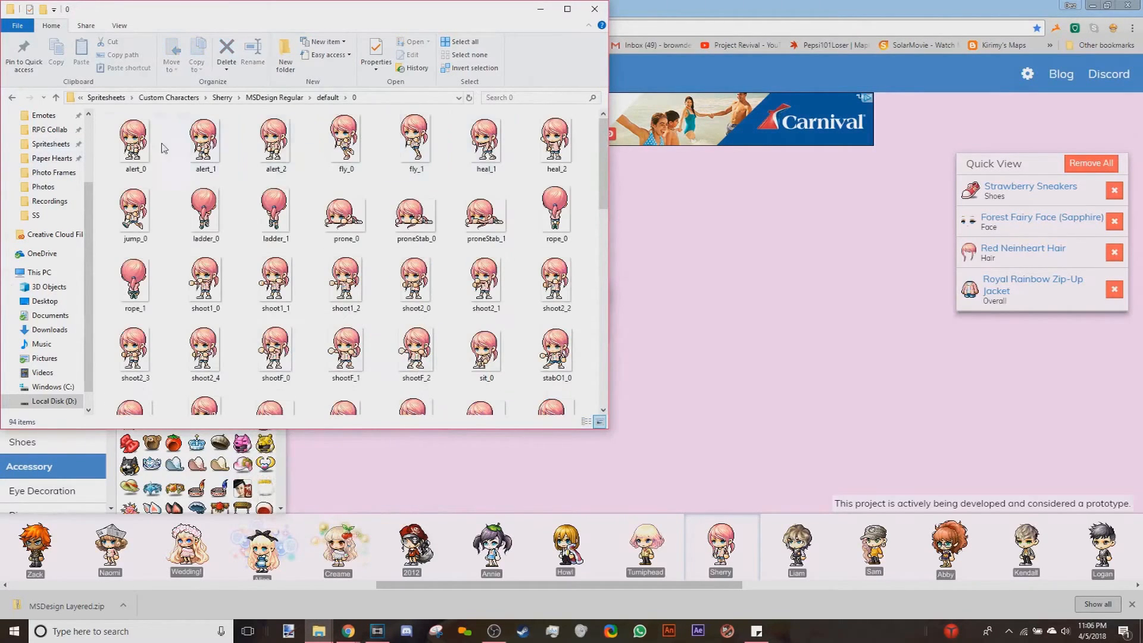
left_click(503, 98)
type("stand")
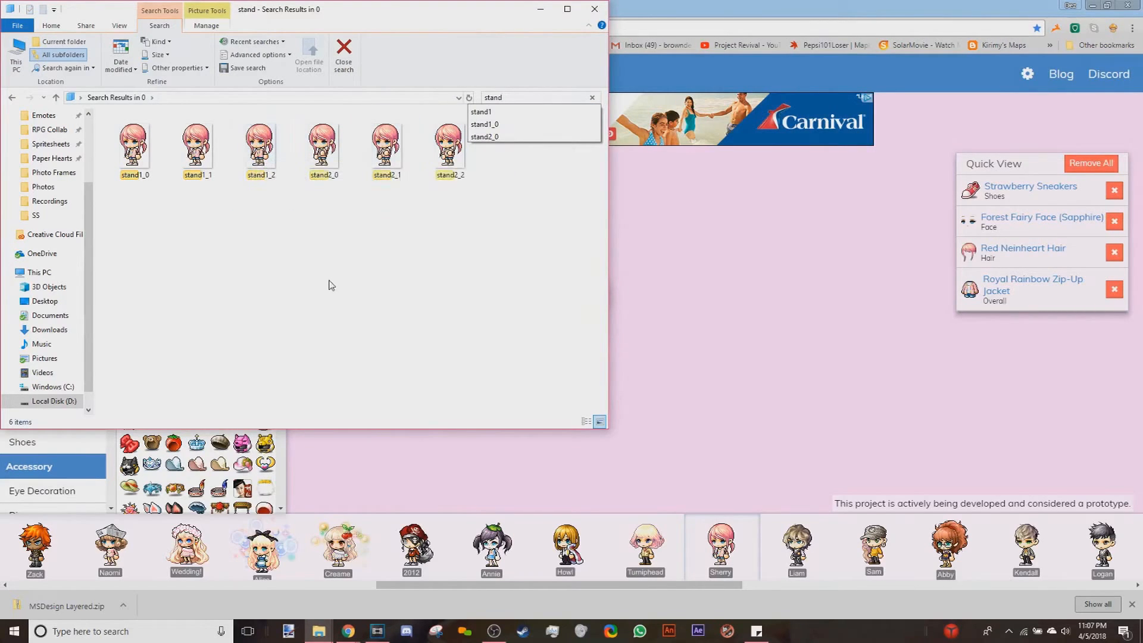
left_click(322, 191)
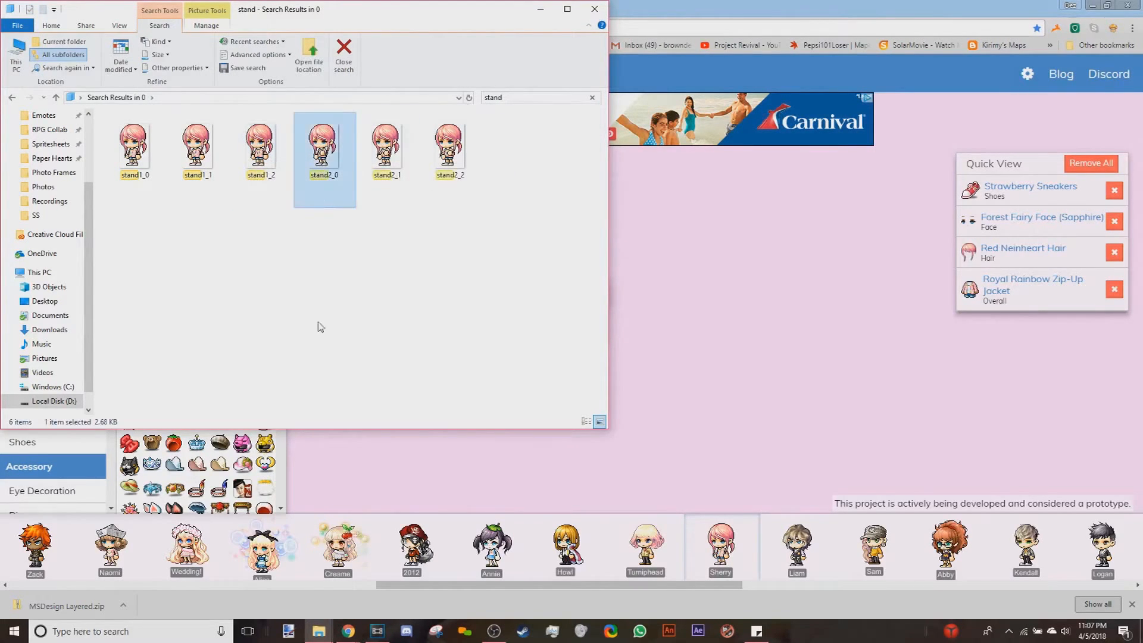
Step: Switch to paint.net and open the head image ref.png from File Explorer as a separate image
left_click(290, 631)
mouse_move(316, 637)
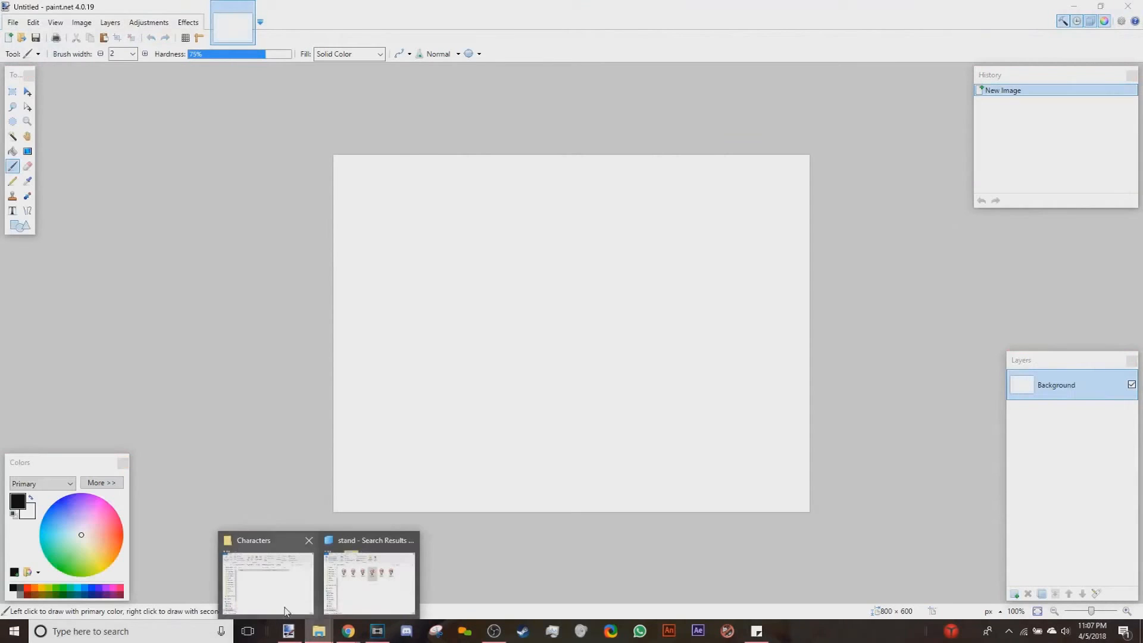
right_click(316, 637)
left_click(280, 573)
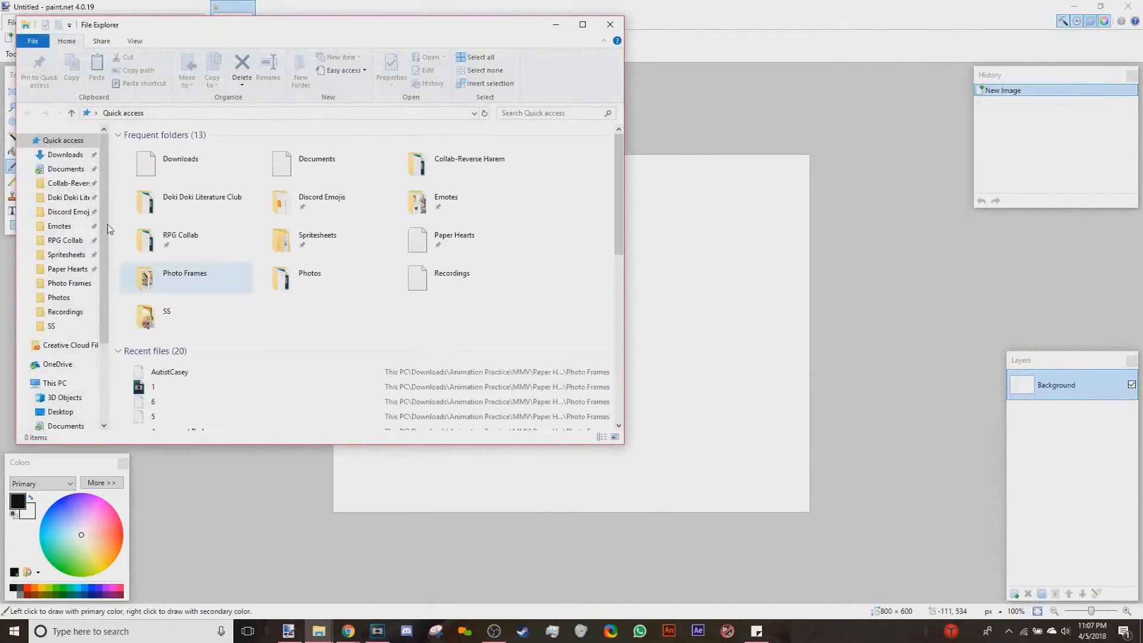
left_click(67, 270)
double_click(149, 162)
left_click_drag(138, 198, 694, 383)
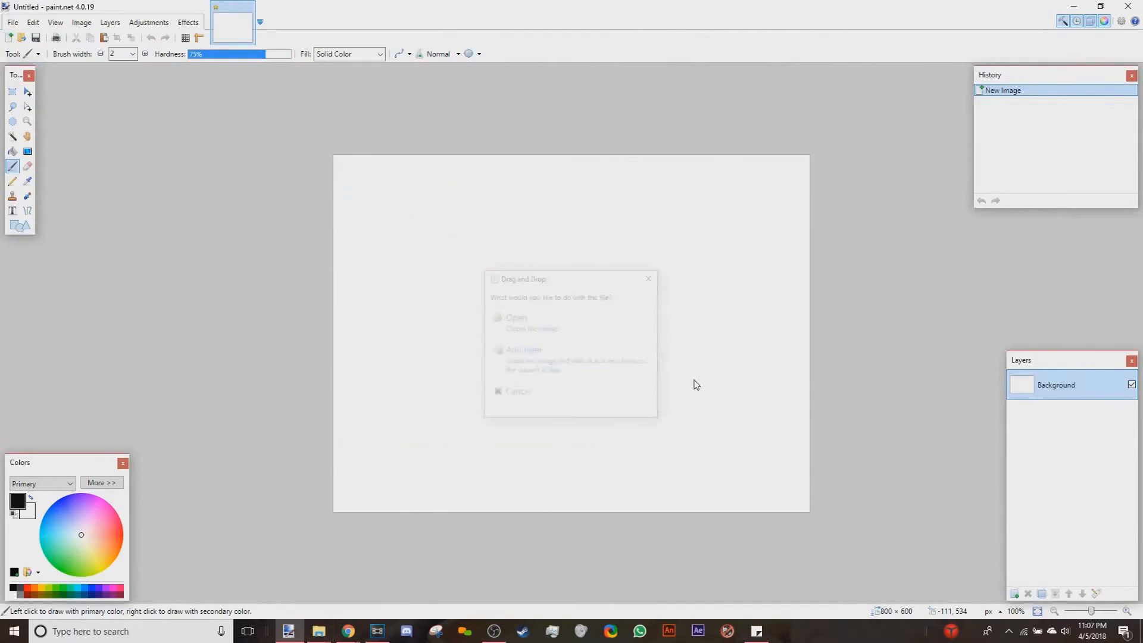
key("Return")
left_click(1126, 611)
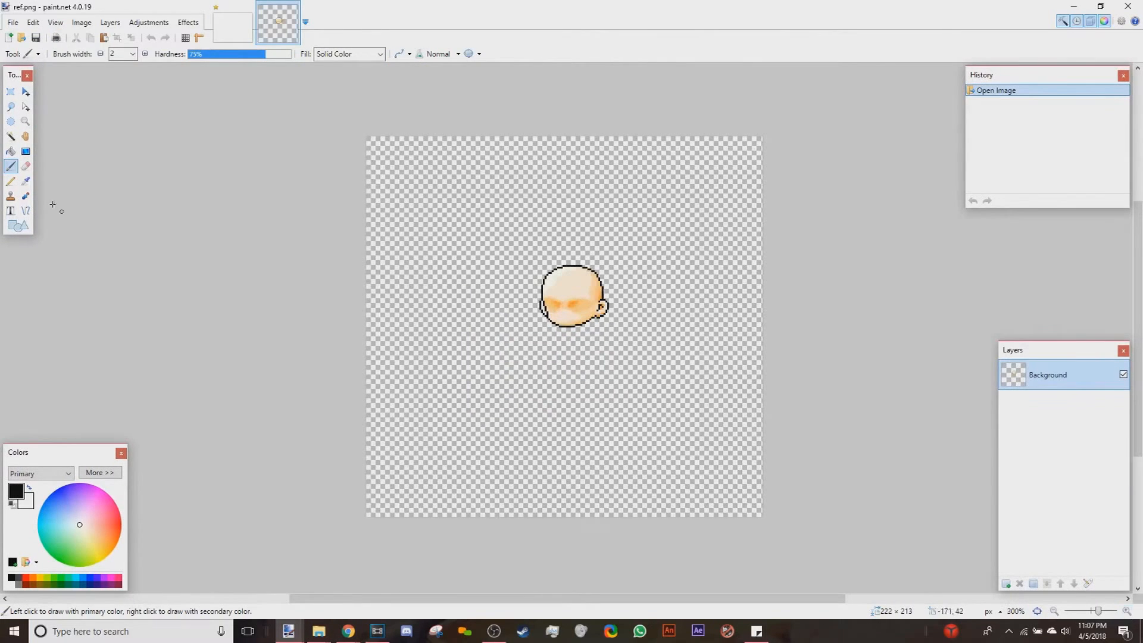
Step: Save the head image as a PNG named ref within the Movement Tutoral Collab folder
left_click(12, 22)
left_click(36, 117)
scroll(48, 179, "up", 3)
left_click(54, 150)
left_click(59, 28)
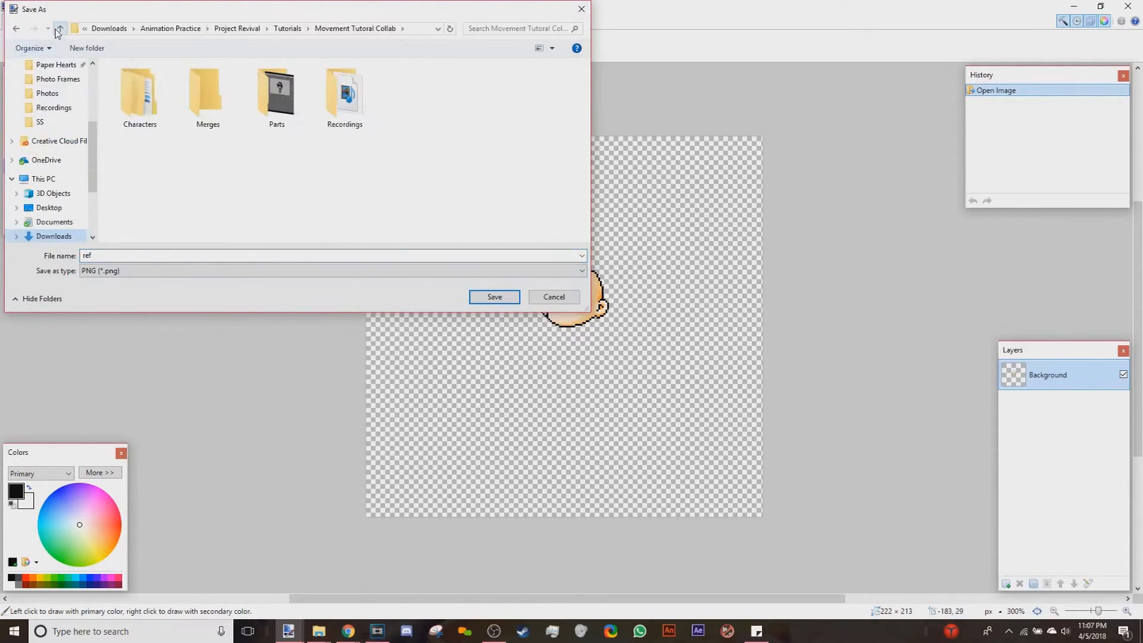
double_click(146, 109)
double_click(142, 84)
left_click(58, 29)
left_click(494, 296)
left_click(538, 408)
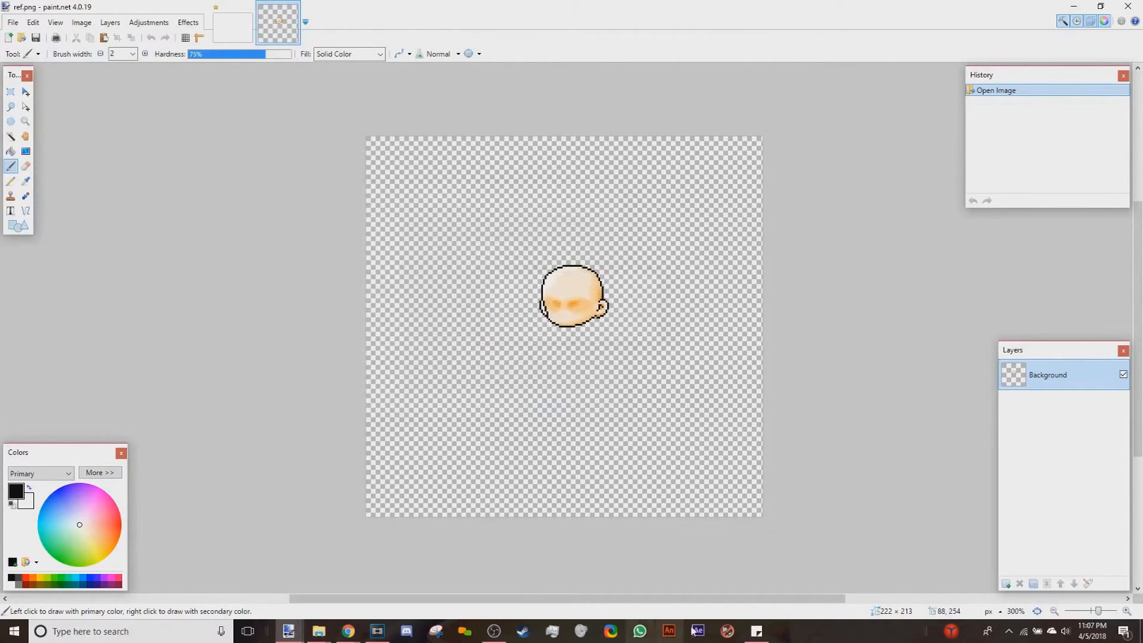
left_click(353, 633)
left_click(401, 570)
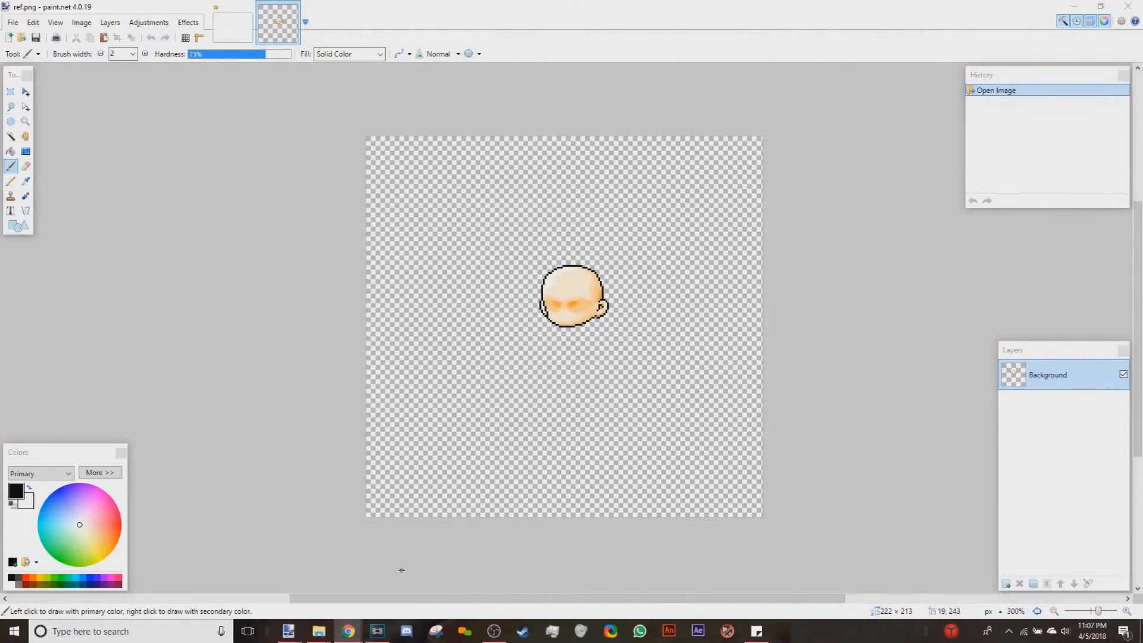
left_click(491, 638)
left_click(491, 639)
Step: Add the stand2_0 sprite from the search results to ref.png as a new layer
left_click(320, 633)
left_click(317, 579)
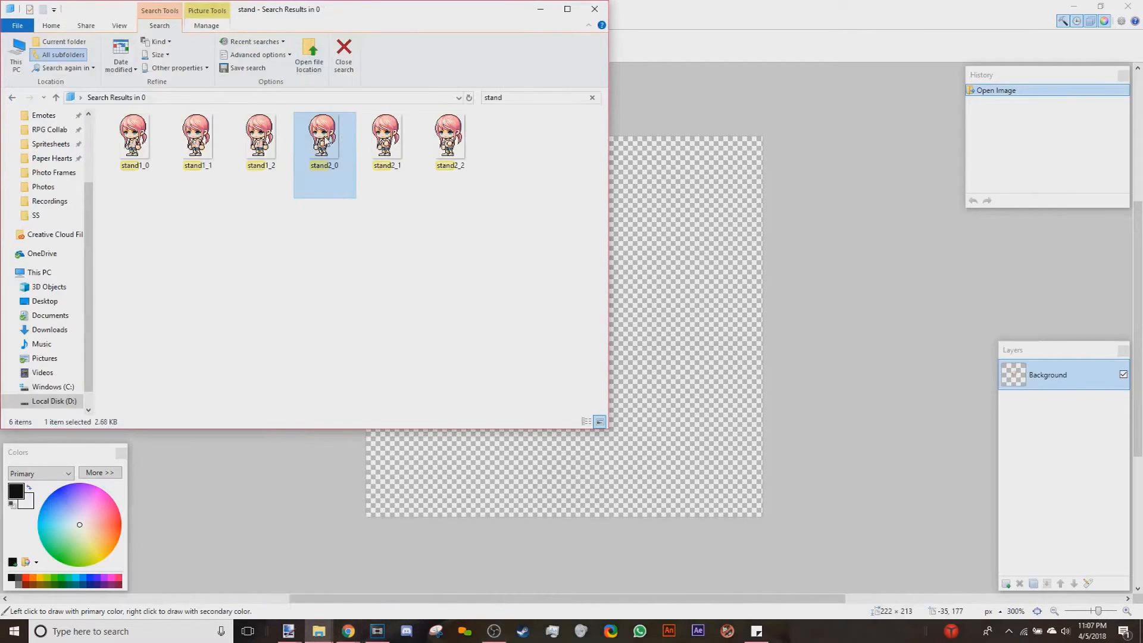
left_click_drag(328, 141, 691, 260)
left_click(602, 352)
Step: Place the stand2_0 layer beneath the head layer and move the sprite so it lines up with the bald head
left_click(25, 91)
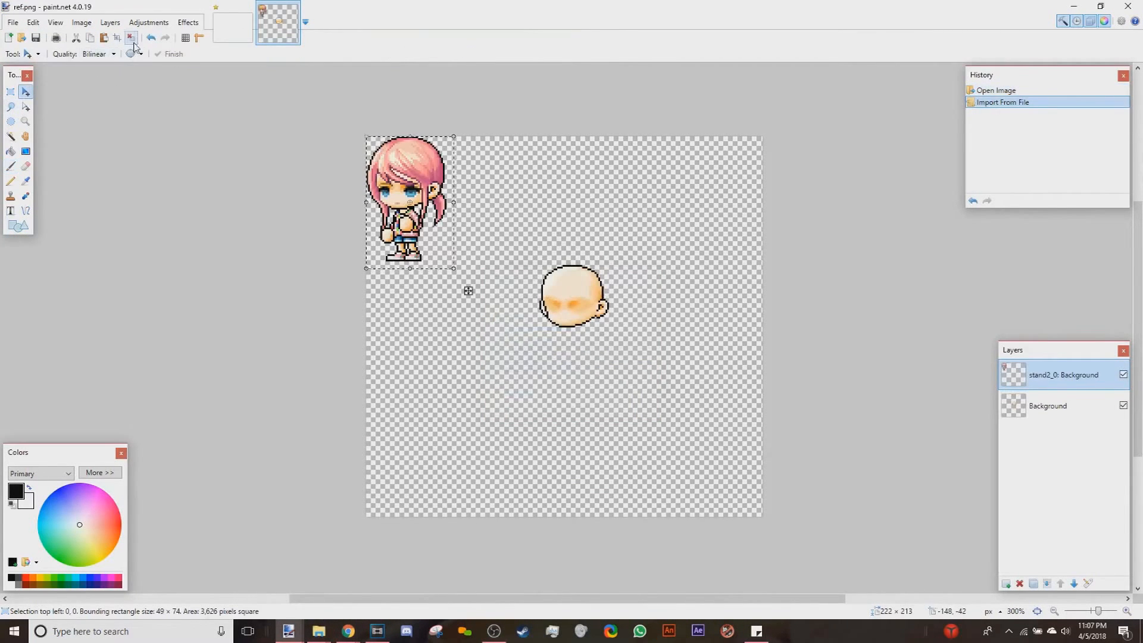
key("ctrl+d")
left_click_drag(411, 188, 586, 319)
left_click_drag(1085, 382, 1083, 413)
left_click_drag(600, 307, 581, 292)
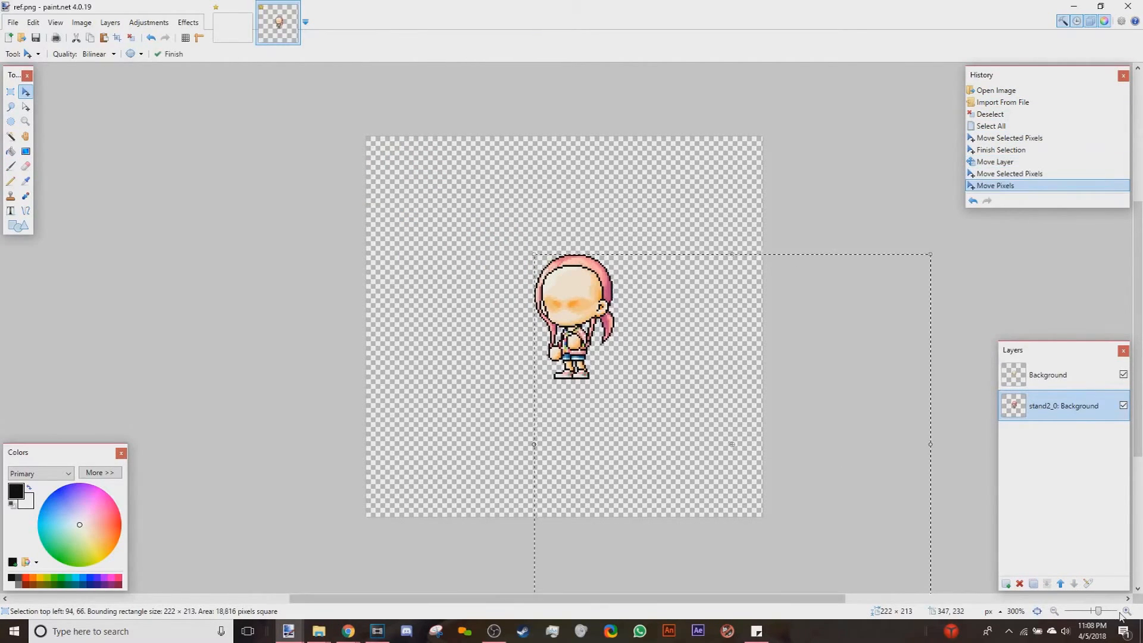
double_click(1127, 612)
left_click_drag(601, 364, 601, 363)
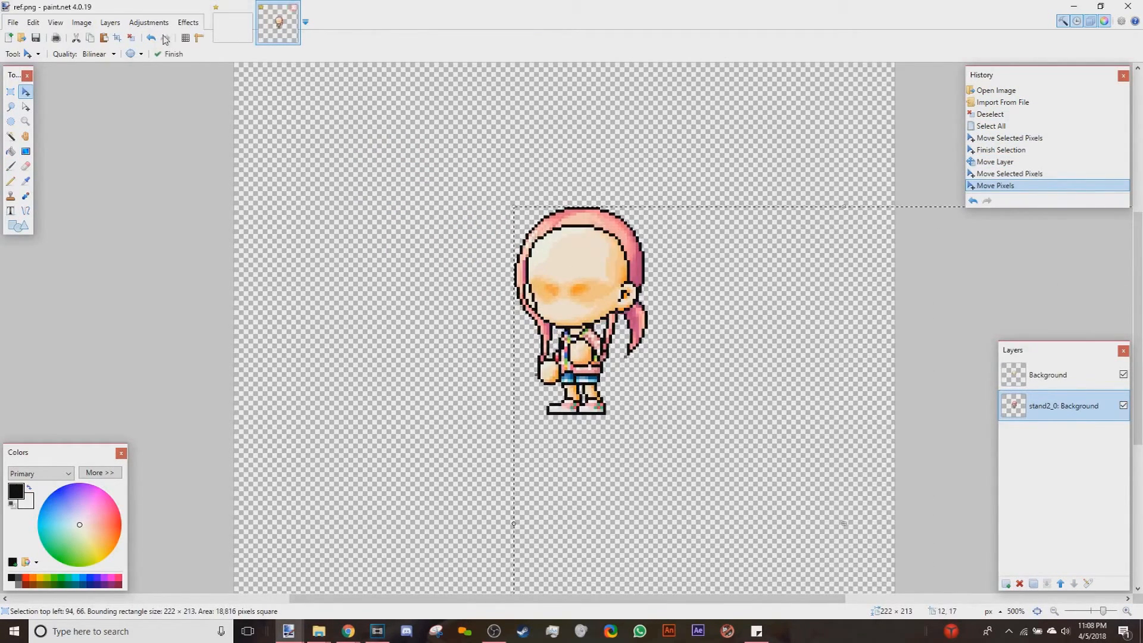
key("ctrl+d")
Step: In File Explorer, open MSDesign Layered's default folder, enter its 0 subfolder and search for "stand"
mouse_move(315, 635)
left_click(319, 571)
left_click(56, 98)
left_click(57, 98)
left_click(57, 98)
double_click(153, 143)
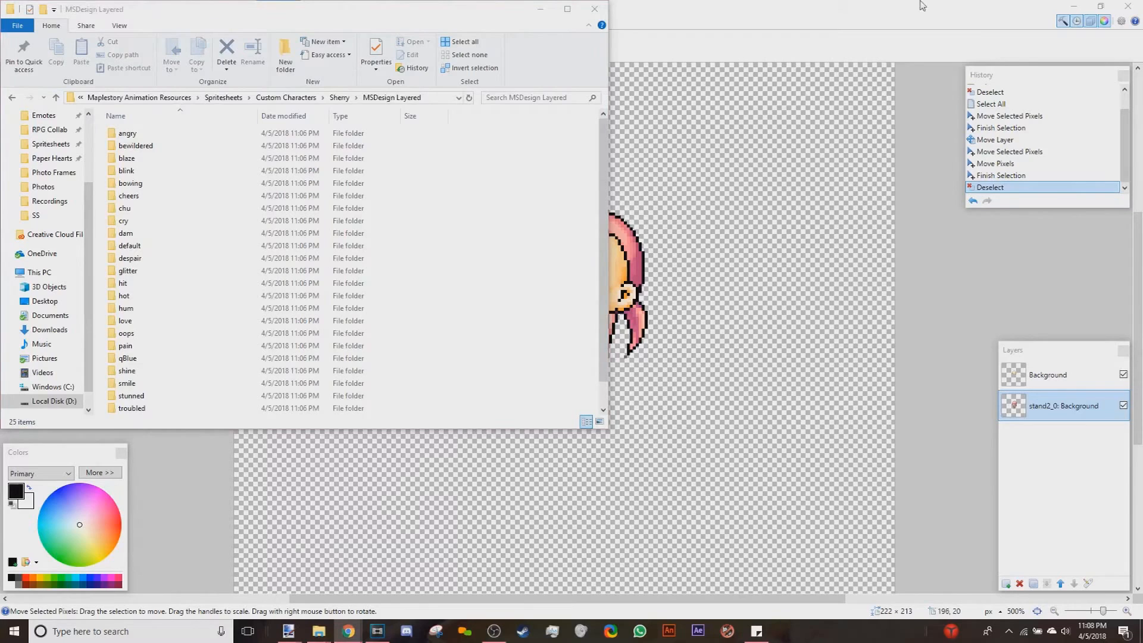
double_click(129, 245)
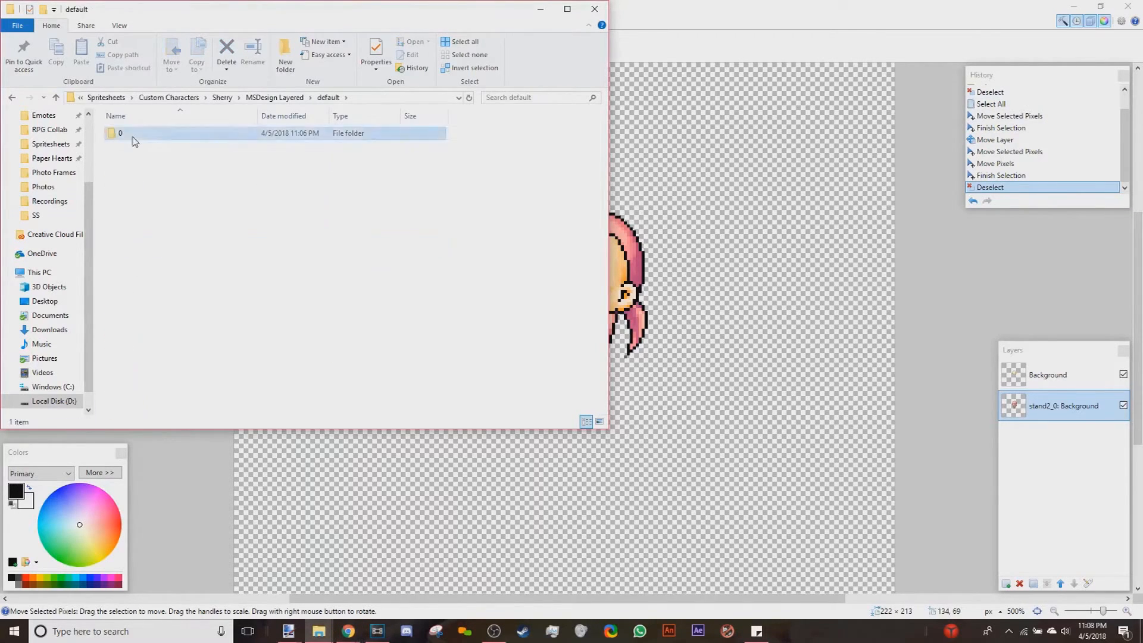
double_click(128, 134)
left_click(507, 98)
left_click(498, 113)
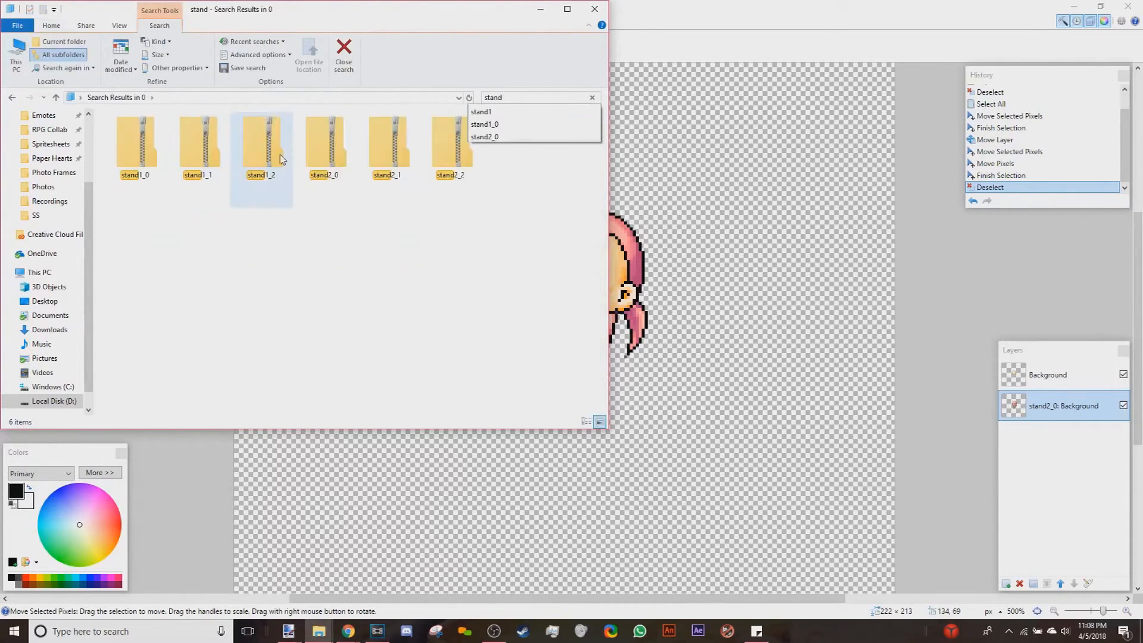
Step: Extract the stand2_0 archive and open the extracted folder of sprite parts
right_click(316, 176)
left_click(376, 286)
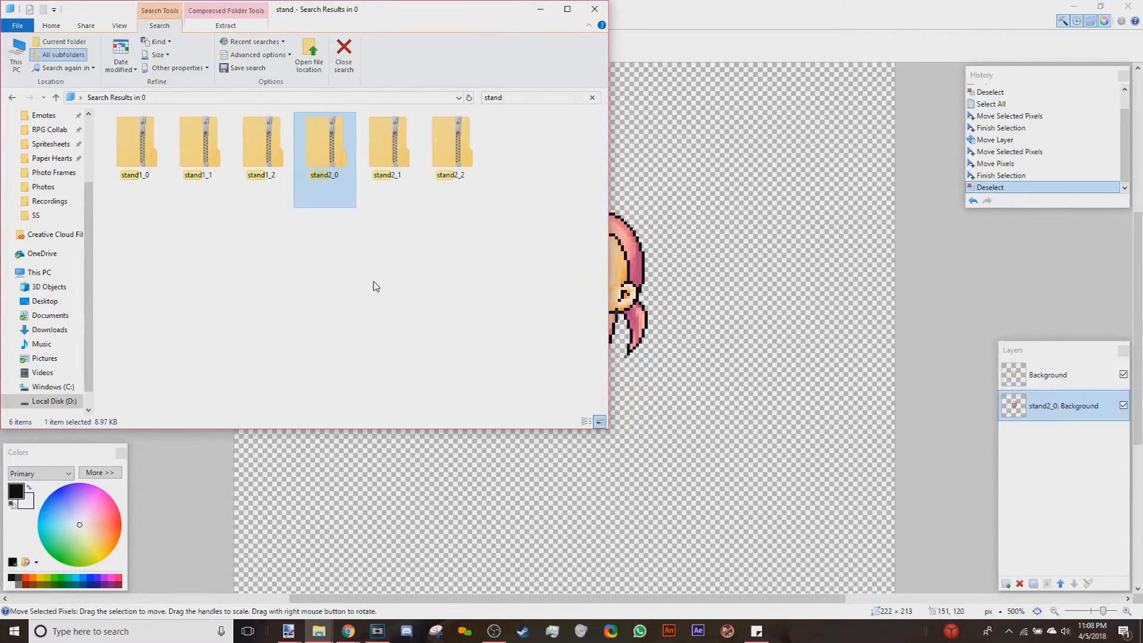
left_click(339, 52)
double_click(140, 132)
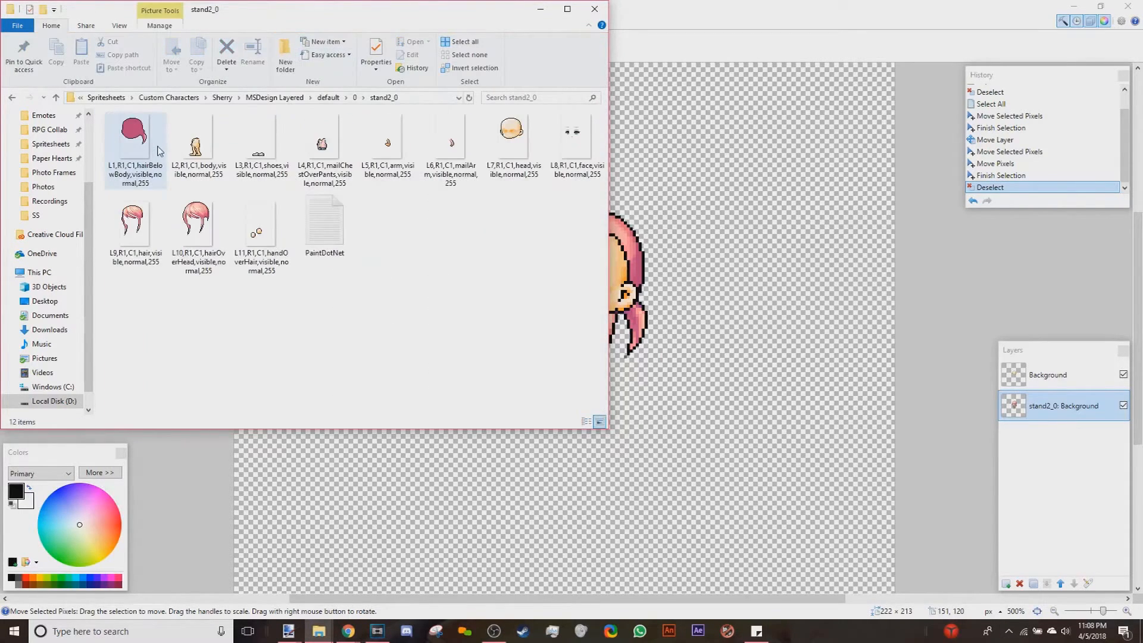
Step: Add the body, shoes, mailChestOverPants, arm, mailArm and handOverHair images to ref.png as new layers
left_click(190, 156)
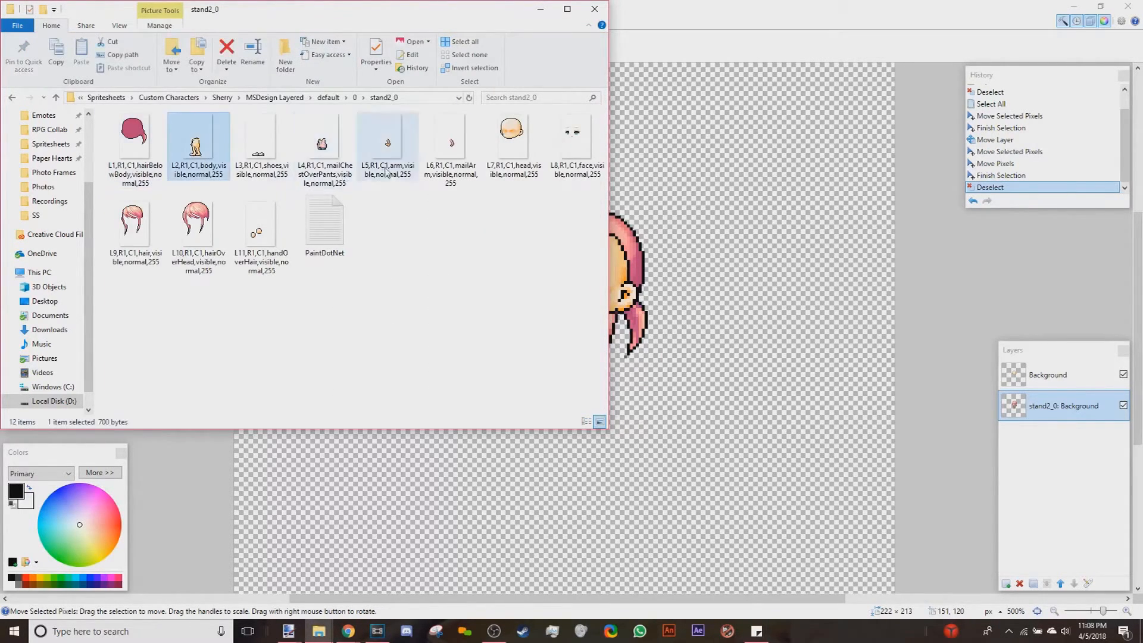
left_click(437, 158, "shift")
left_click(260, 232, "shift")
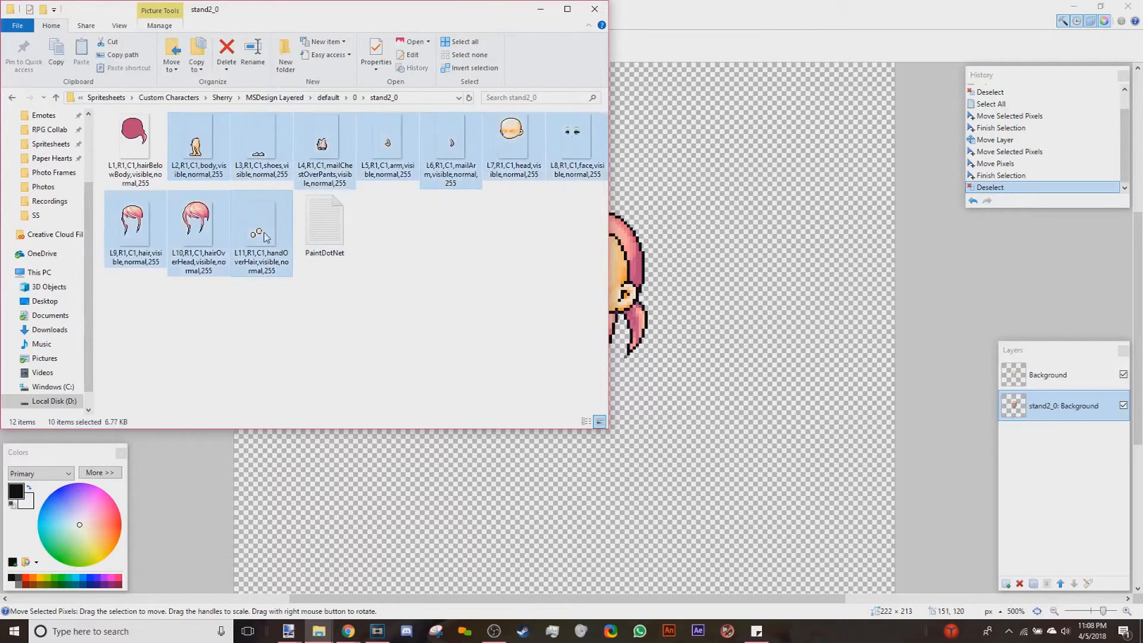
left_click(261, 232)
left_click(191, 149)
left_click(447, 154, "shift")
left_click(262, 231, "ctrl")
mouse_move(262, 231)
left_mouse_down()
mouse_move(569, 239)
mouse_move(637, 262)
left_mouse_up()
left_click(520, 361)
Step: Move the body layer beneath the other imported parts and rename the shoes layer as Shoes
left_click_drag(1062, 409, 1042, 529)
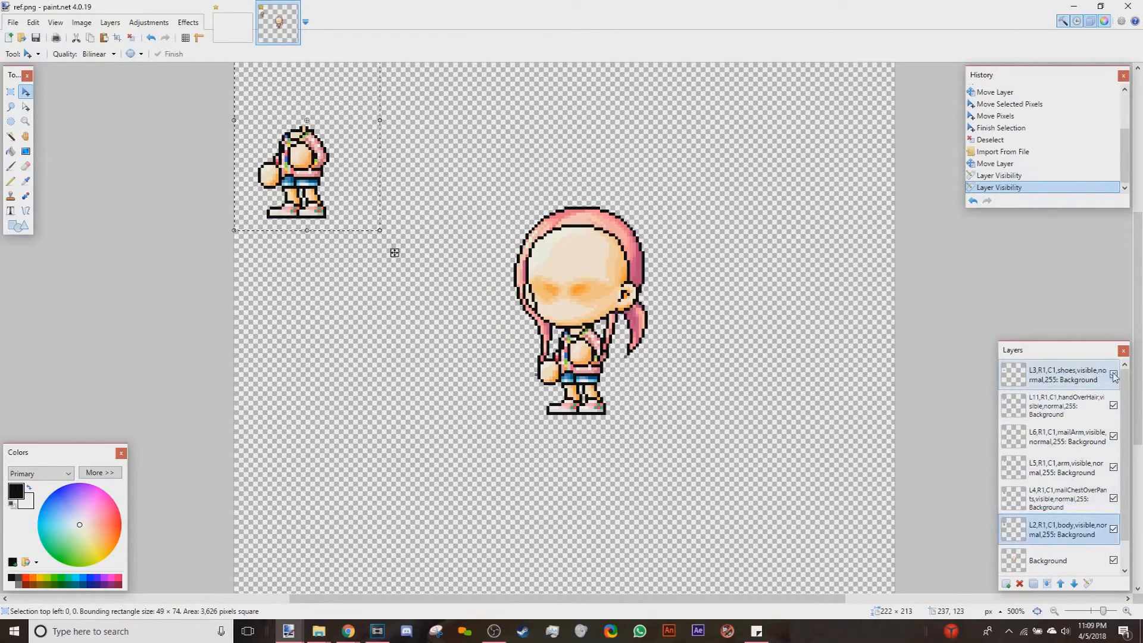
double_click(1082, 381)
type("Shoes")
key("Return")
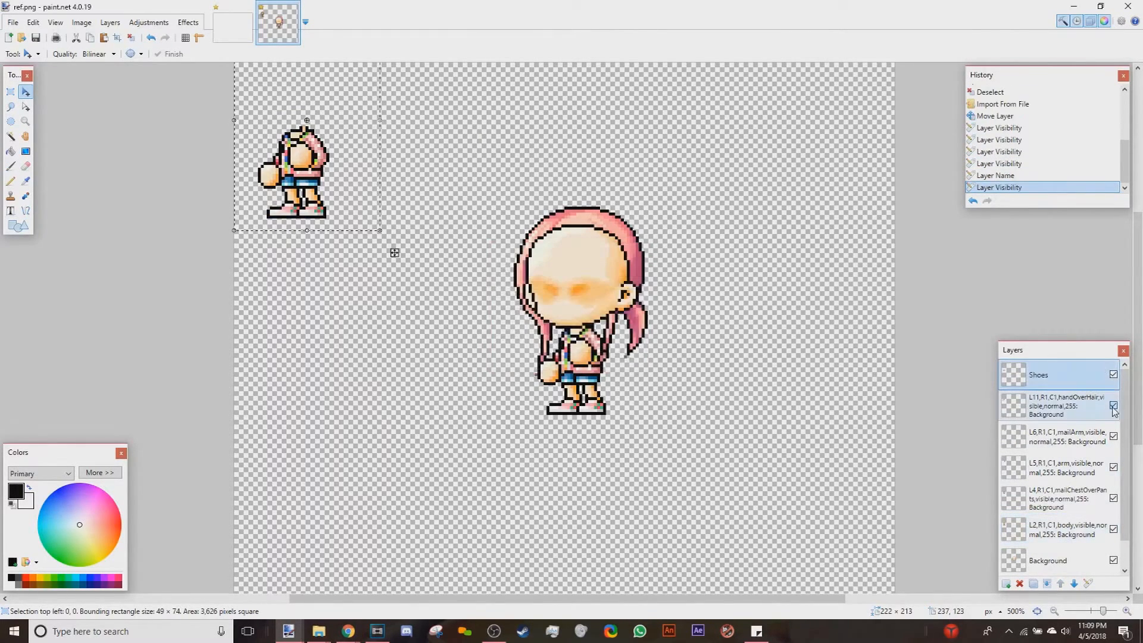
Step: Rename the handOverHair layer as Hands and the mailArm layer as Sleeve
left_click(1087, 408)
double_click(1088, 408)
type("Hands")
key("Return")
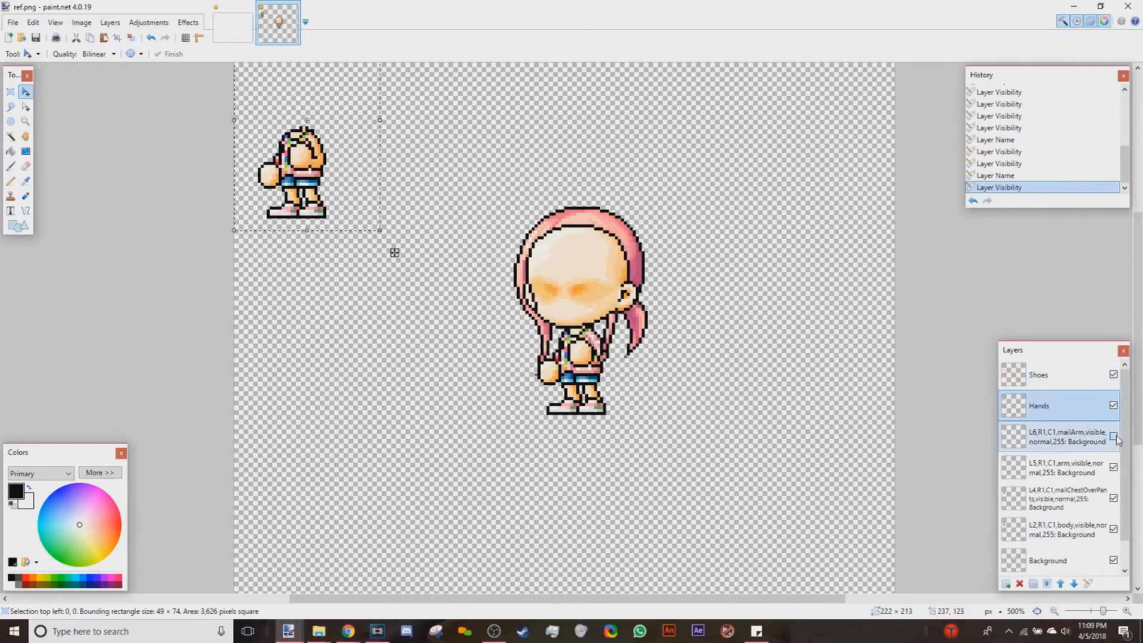
left_click(1113, 436)
double_click(1066, 436)
type("Sleeve")
key("Return")
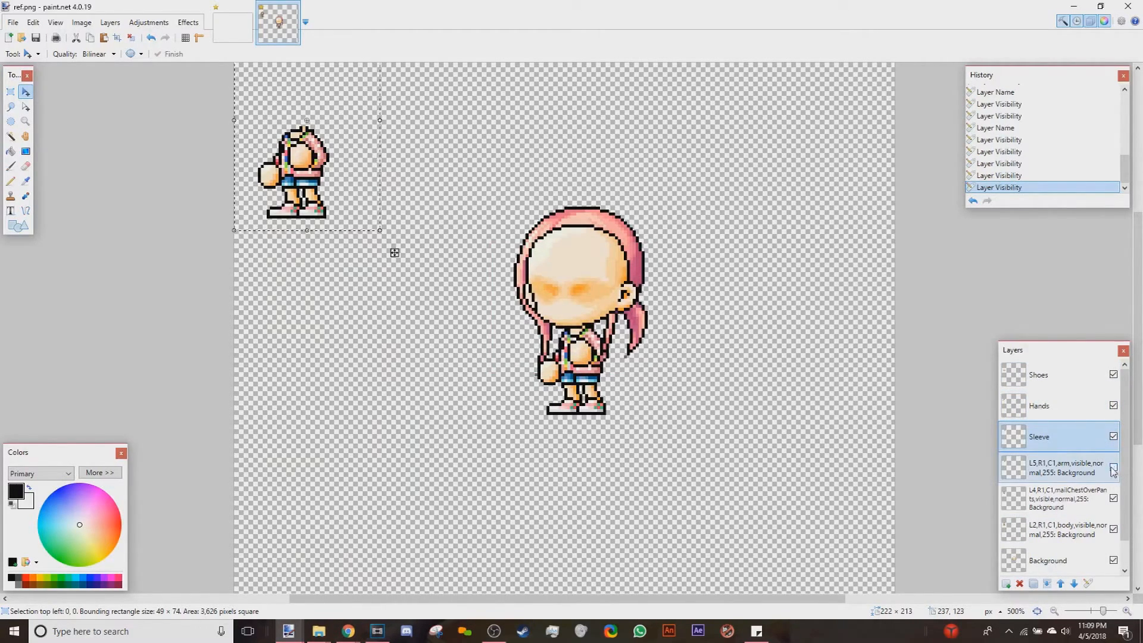
Step: Rename the L5 arm layer as Arm and the mailChestOverPants layer as Shirt
left_click(1115, 470)
double_click(1078, 476)
key("Return")
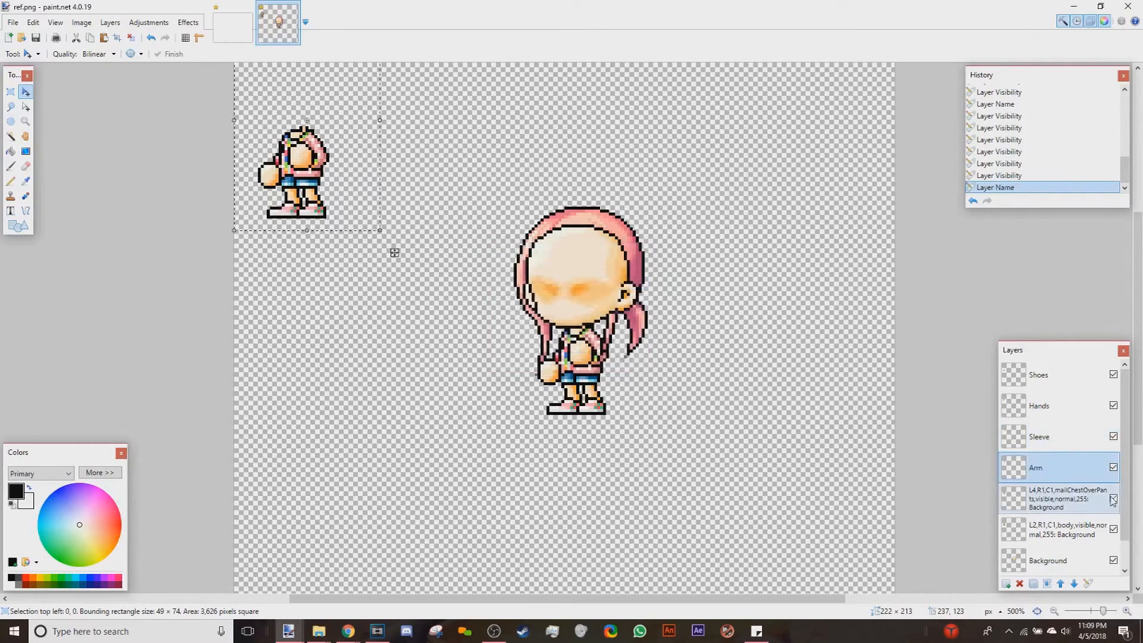
left_click(1114, 499)
double_click(1089, 504)
type("Shirt")
key("Return")
Step: Rename the L2 body layer as Body and the head's Background layer as Head
double_click(1066, 534)
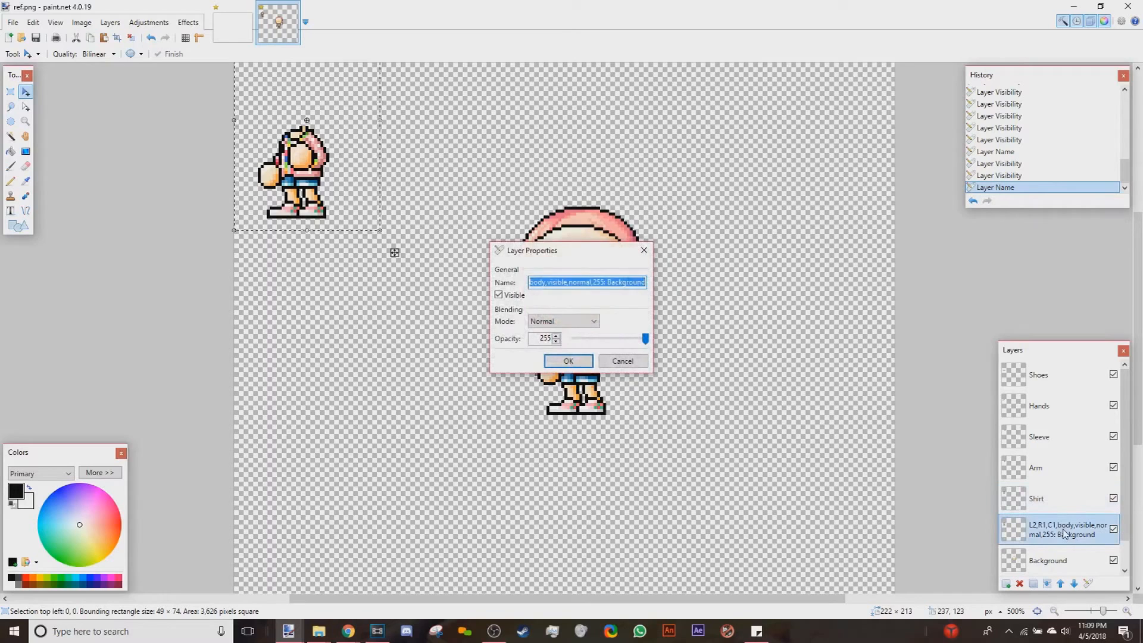
key("Return")
double_click(1065, 530)
key("Return")
double_click(1066, 533)
key("Return")
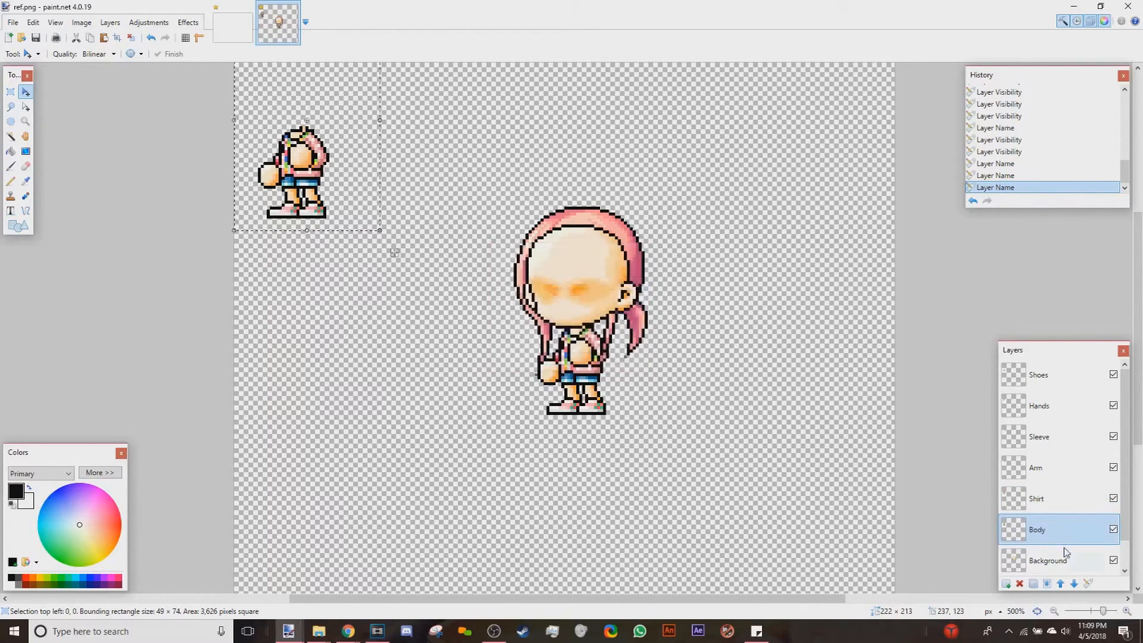
double_click(1066, 560)
type("Head")
key("Return")
Step: Move the Shoes layer down the stack, merge Hands and Sleeve into Arm, and merge Shoes and Shirt into Body
left_click_drag(1048, 375, 1059, 583)
left_click(1049, 584)
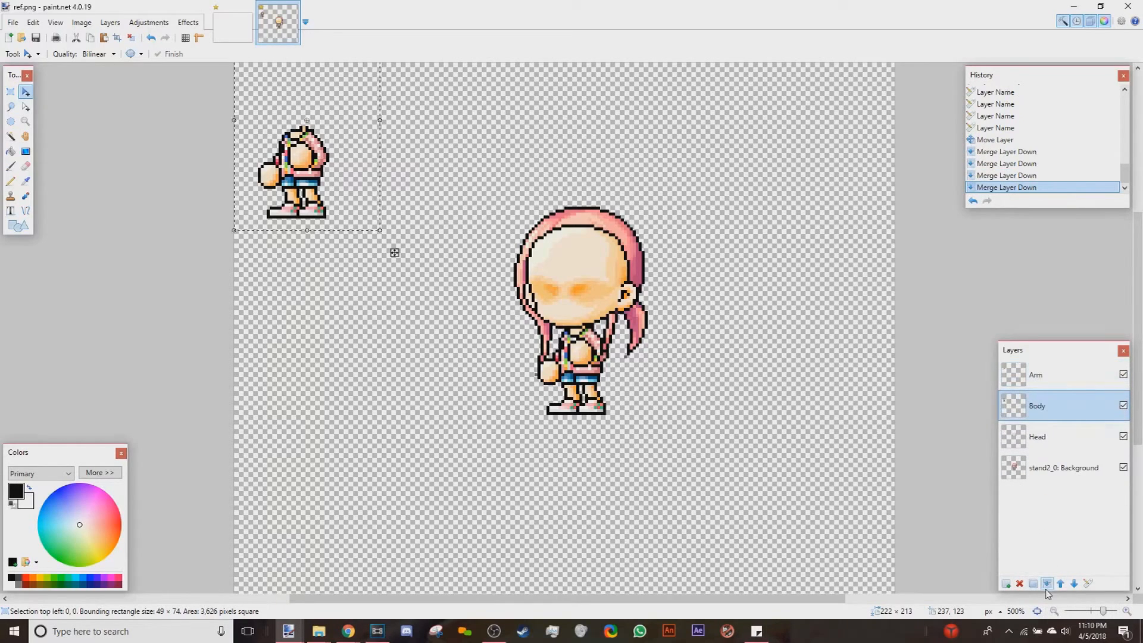
Step: Move all of the Body layer's pixels onto the reference character's body and hide the Body layer
left_click(131, 38)
key("ctrl+a")
left_click_drag(300, 186, 577, 377)
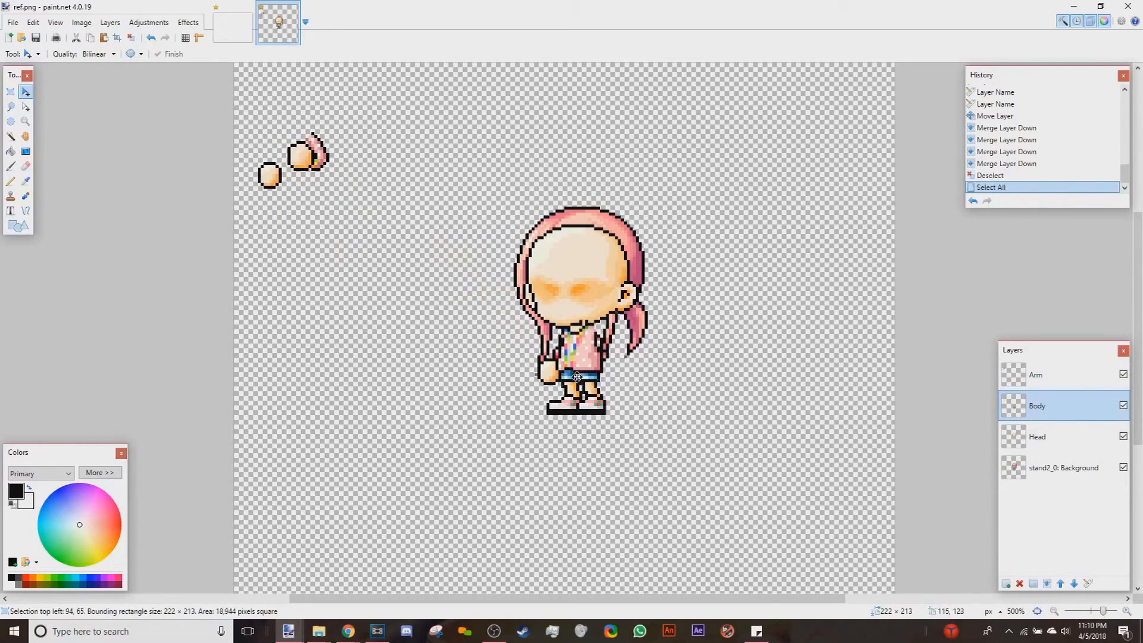
left_click(1123, 406)
Step: Move the Arm layer's pixels onto the reference character's arms and bring the Head layer to the top of the stack
left_click(1048, 375)
key("ctrl+d")
key("ctrl+a")
left_click_drag(331, 162, 609, 362)
key("ctrl+d")
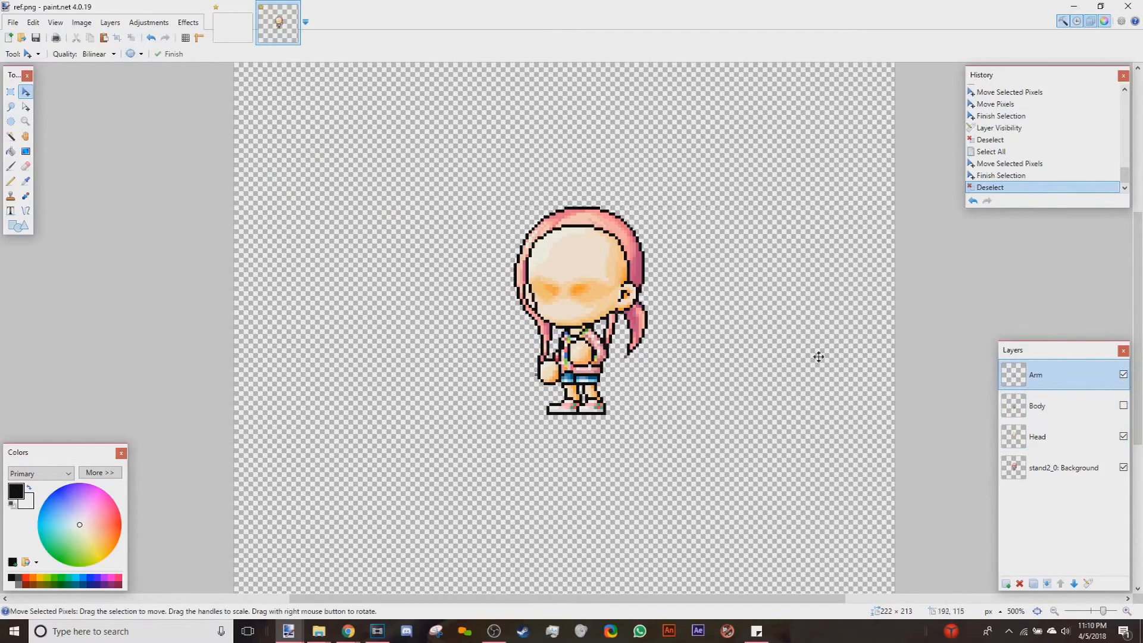
left_click_drag(1088, 435, 1044, 335)
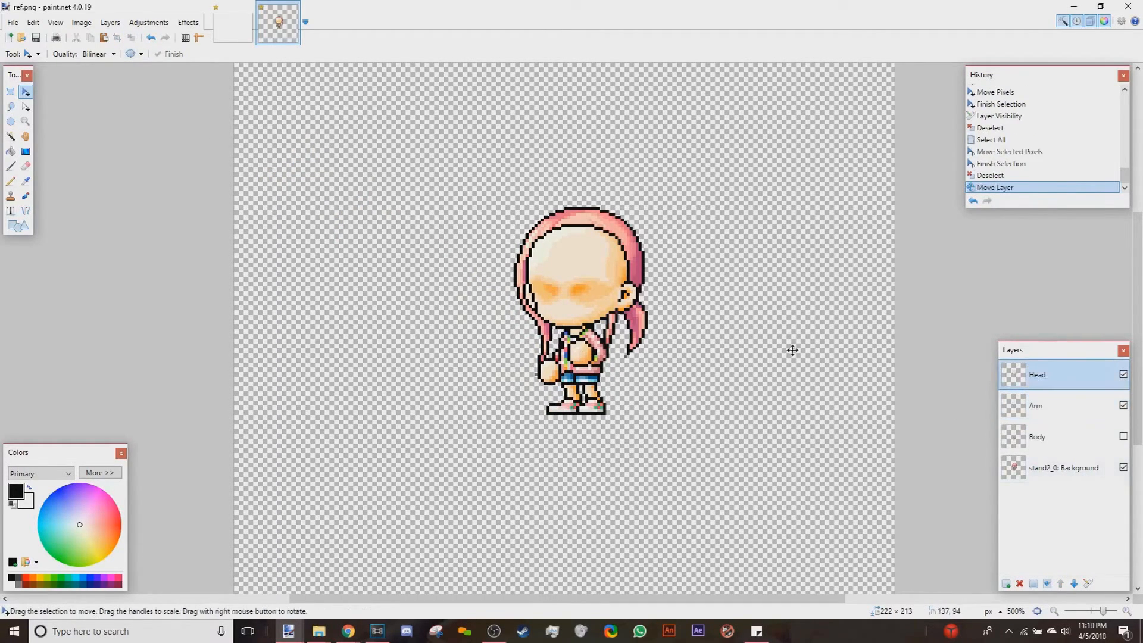
Step: Import the L1 hairBelowBody and L10 hairOverHead sprites from the stand2_0 folder as new layers
left_click(320, 631)
left_click(296, 589)
left_click(197, 225)
left_click(134, 133, "ctrl")
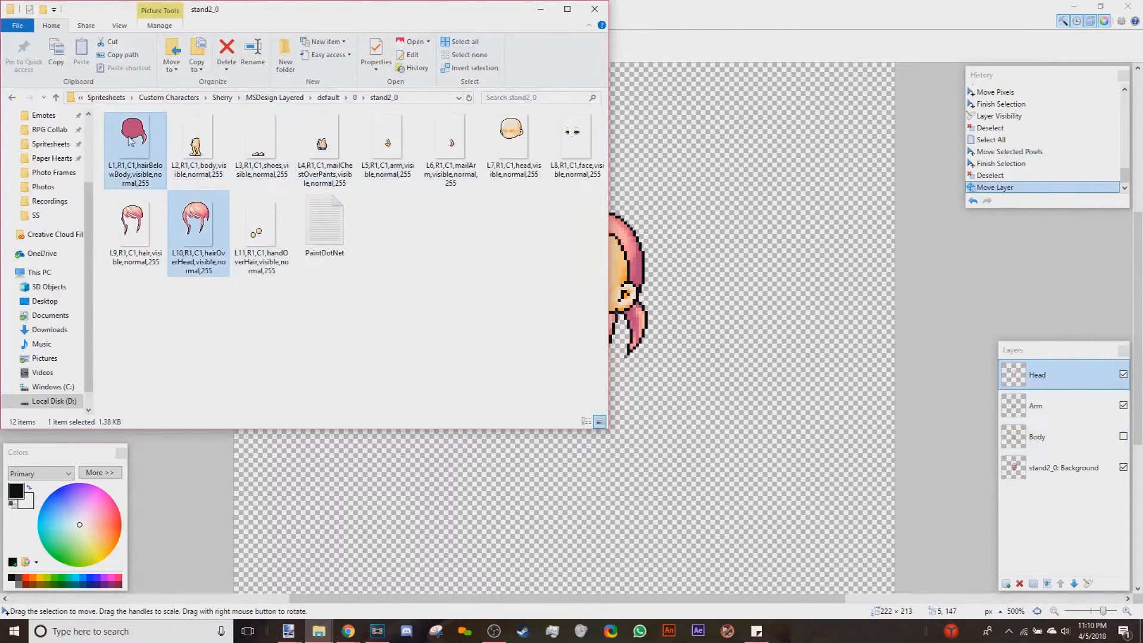
left_click_drag(134, 132, 683, 312)
left_click(525, 351)
Step: Move all pixels of both imported hair layers onto the reference character's head
left_click(1049, 403)
key("ctrl+d")
key("ctrl+a")
left_click_drag(309, 110, 588, 306)
left_click(1063, 371)
key("ctrl+d")
key("ctrl+a")
left_click_drag(301, 107, 581, 252)
key("ctrl+d")
Step: Move the hairBelowBody layer to the bottom of the stack and hide it together with the Head layer
left_click_drag(1053, 408, 1053, 529)
left_click(1124, 405)
left_click(1124, 498)
left_click(1063, 499)
Step: Import the L8 face sprite from the stand2_0 folder as a layer and move it onto the reference character's face
left_click(318, 631)
left_click(241, 575)
left_click_drag(572, 134, 667, 333)
left_click(590, 355)
left_click_drag(301, 102, 581, 298)
key("ctrl+d")
Step: Rename the face layer as Face, the hairOverHead layer as Top Hair and the hairBelowBody layer as Back Hair
double_click(1070, 382)
type("Face")
key("Return")
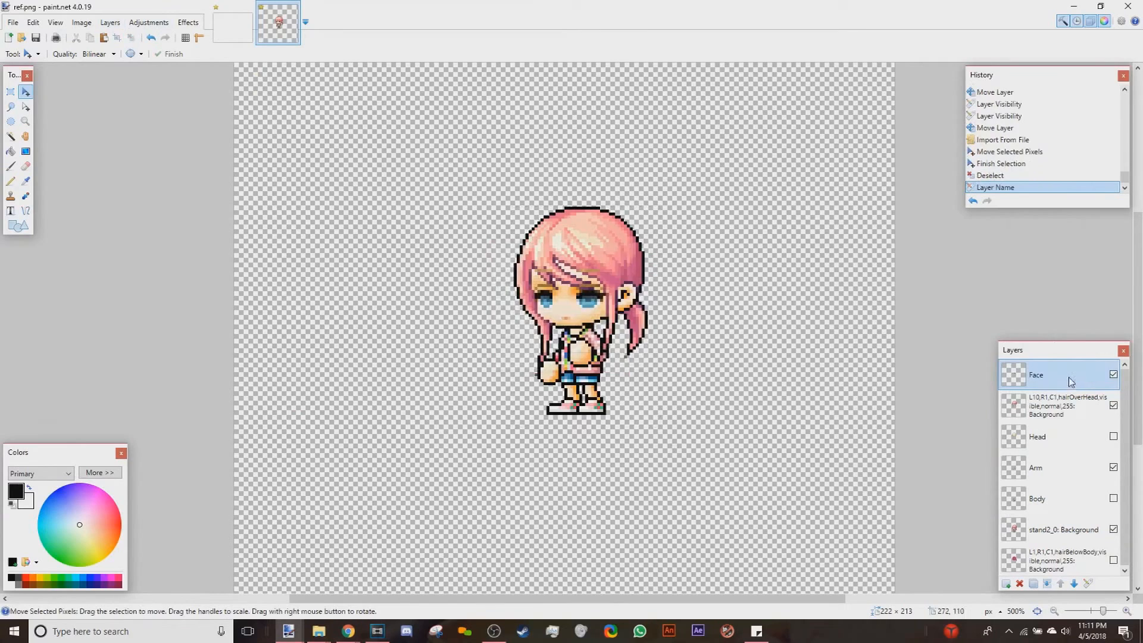
double_click(1066, 415)
type("Top Hair")
key("Return")
double_click(1066, 560)
type("Back Hair")
key("Return")
Step: Reorder the layers so Face lies below Top Hair and Back Hair above the reference, and show Back Hair and Body
left_click_drag(1053, 375, 1053, 406)
left_click_drag(1072, 560, 1072, 529)
left_click(1114, 529)
left_click(1114, 498)
Step: Rename the stand2_0 layer as Reference, and set the visibility so Head is shown and Reference is hidden
double_click(1066, 561)
type("Feference")
key("Return")
left_click(1113, 436)
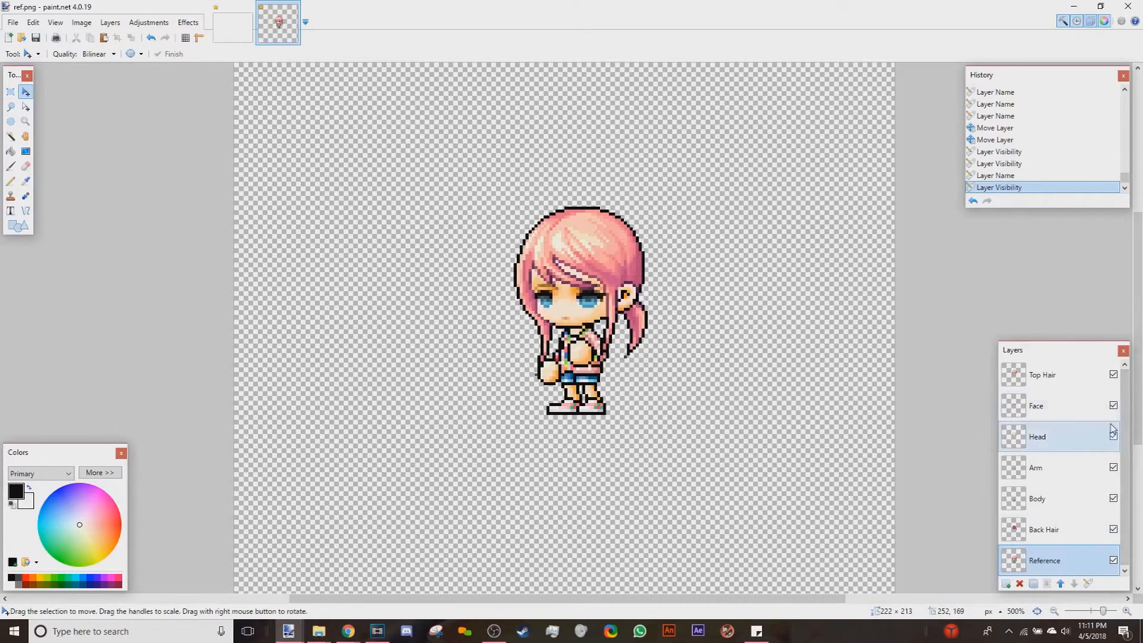
double_click(1096, 554)
left_click(569, 361)
left_click(1113, 560)
left_click(1102, 539)
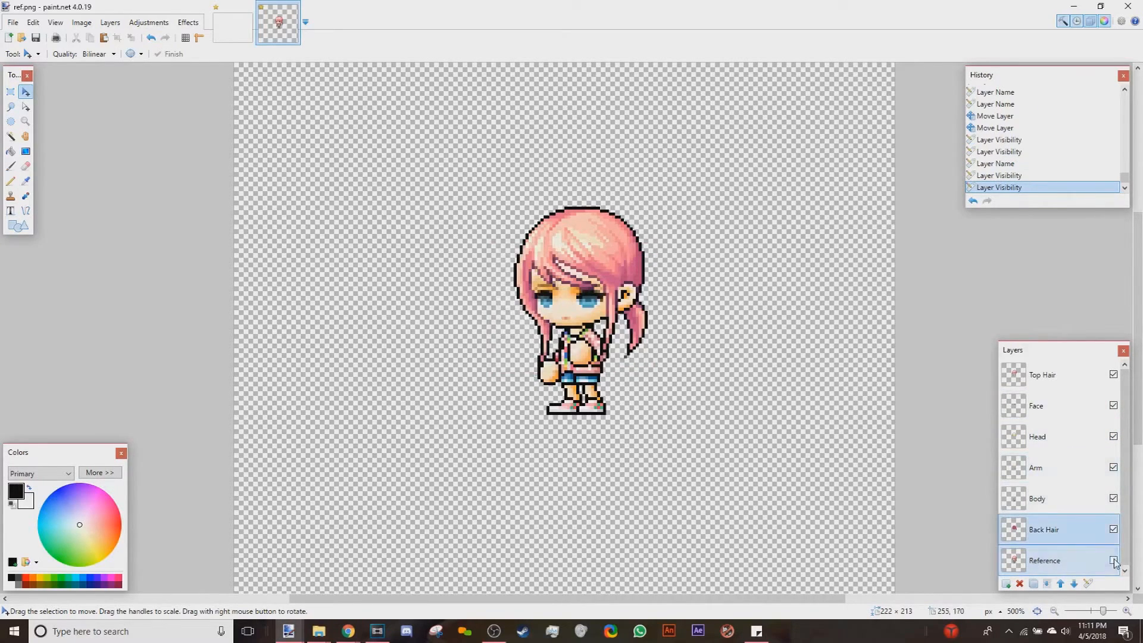
Step: Save the layered image as Stand 2_0 Full in paint.net format in the Sherry folder
left_click(36, 38)
double_click(131, 83)
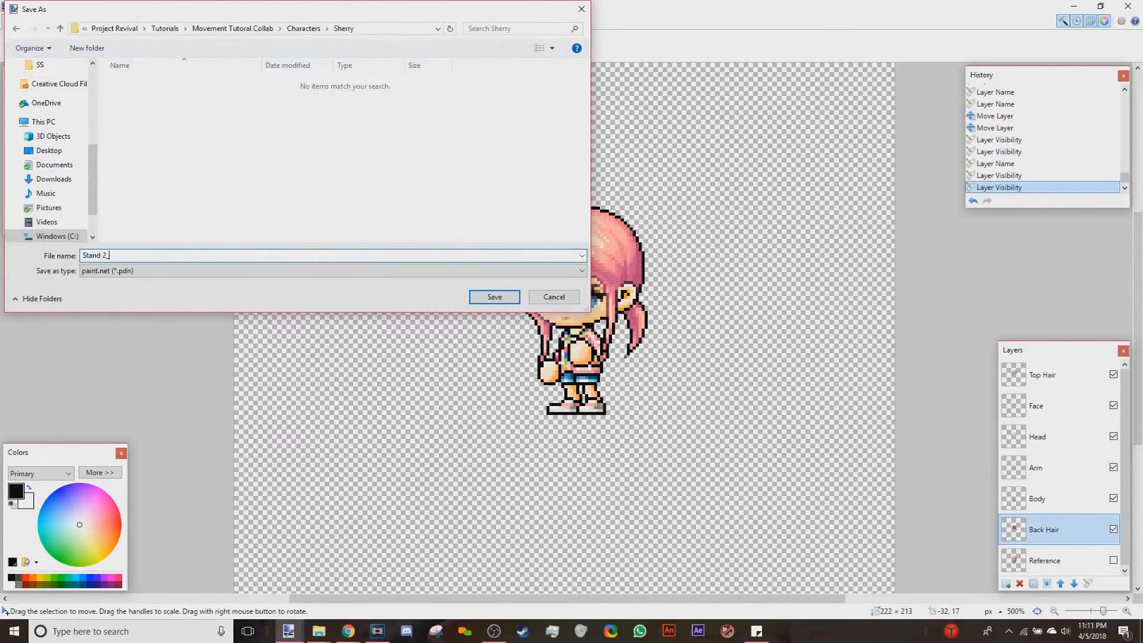
key("Return")
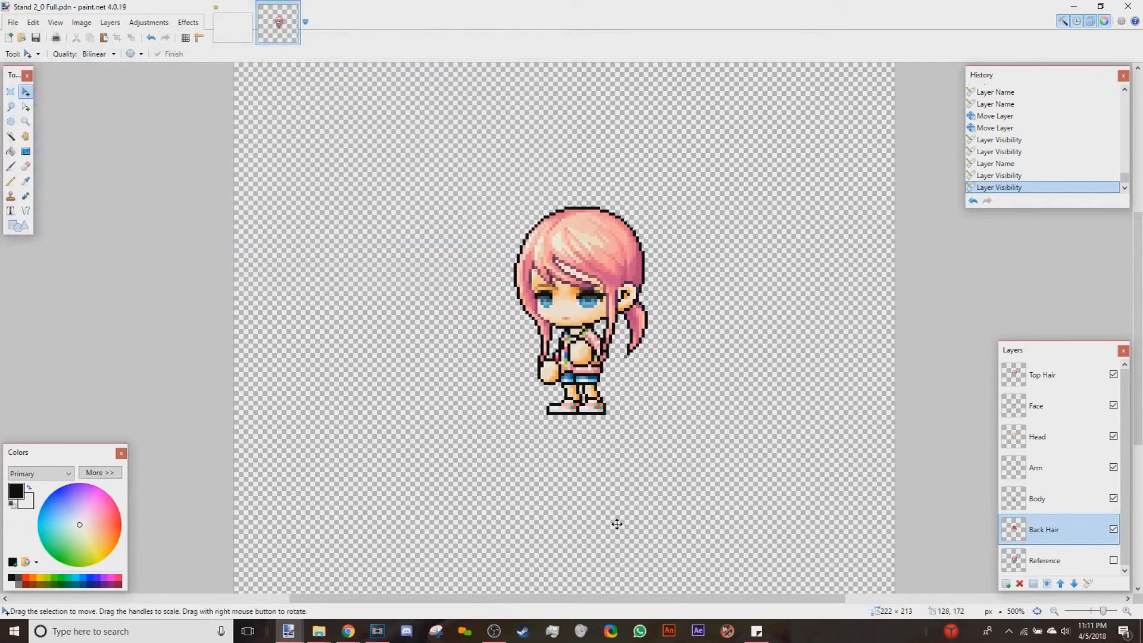
Step: Hide the Top Hair, Face, Head, Arm and Body layers, leaving only Back Hair shown
mouse_move(320, 630)
left_click(1113, 374)
left_click(1113, 405)
left_click(1114, 436)
left_click(1113, 468)
left_click(1113, 499)
Step: Save the visible back hair as a flattened PNG named Back Hair and undo the flattening
left_click(12, 22)
left_click(18, 122)
left_click(125, 271)
left_click(126, 320)
left_click(123, 256)
type("Back Hair")
key("Return")
key("Return")
key("Return")
key("ctrl+z")
Step: Show only the Body layer, save it as a flattened PNG named Stand 2_0 Body, and undo the flattening
left_click(1113, 529)
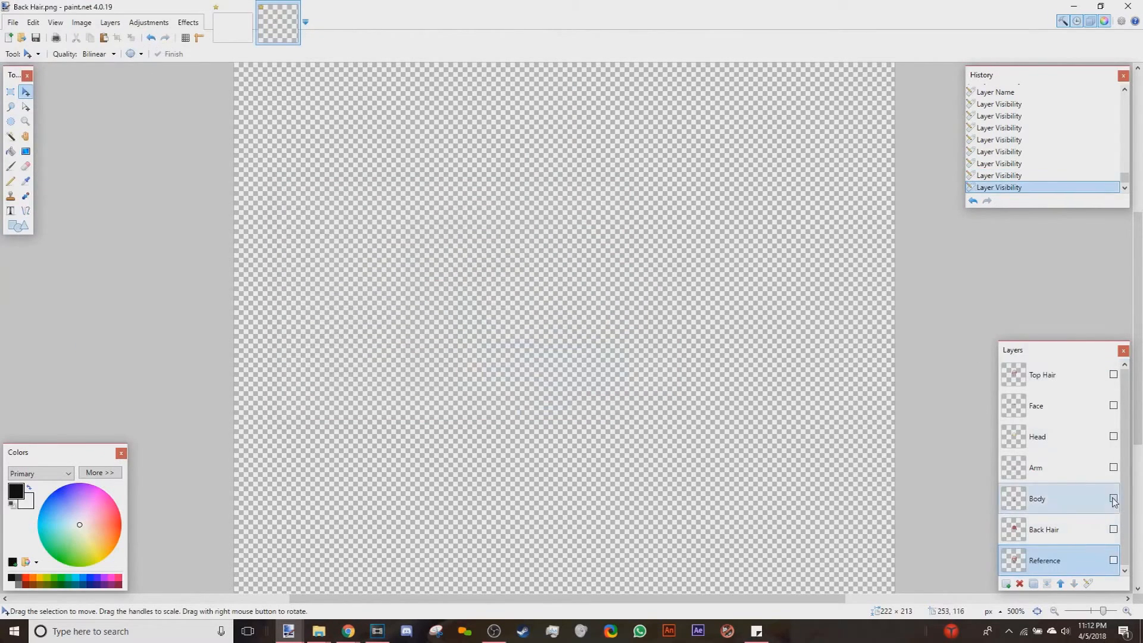
left_click(1114, 498)
key("ctrl+shift+s")
type("Stand")
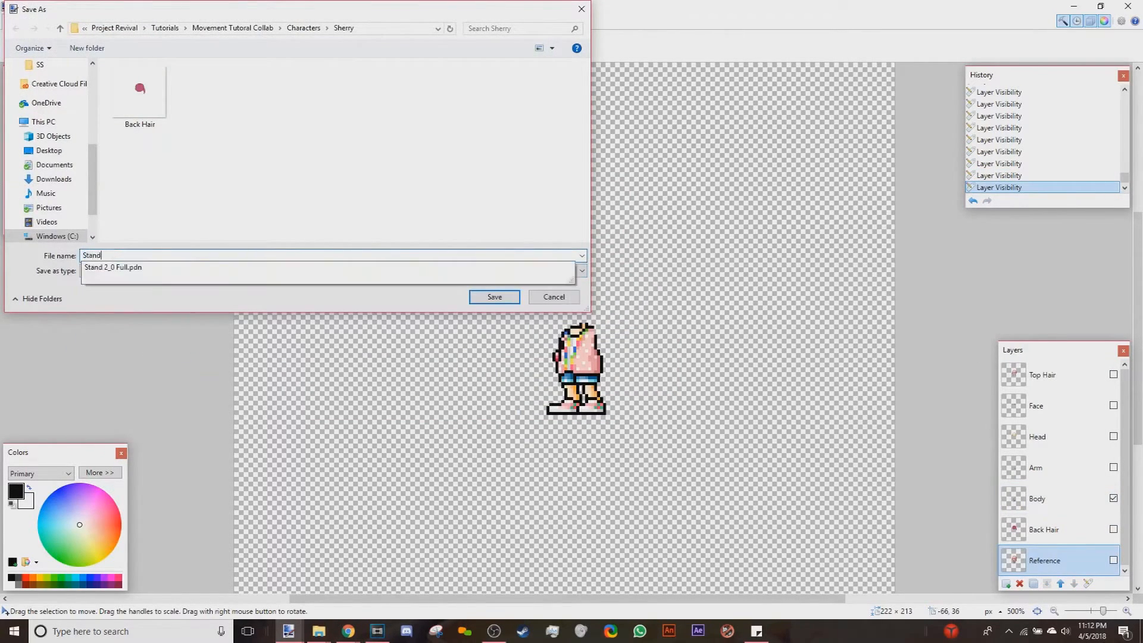
type(" 2_0 Body")
key("Return")
key("Return")
key("Return")
key("ctrl+z")
Step: Show only the Arm layer, save it as a flattened PNG named Arms, and undo the flattening
left_click(1114, 498)
left_click(1113, 467)
key("ctrl+shift+s")
type("Arms")
key("Return")
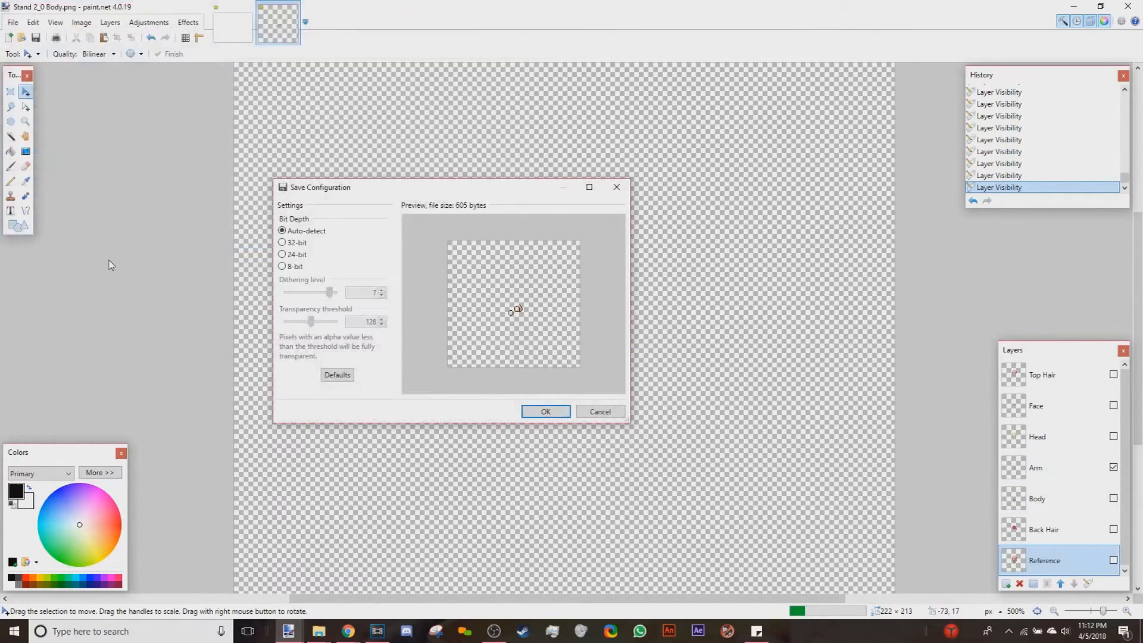
key("Return")
key("Return")
key("ctrl+z")
Step: Show only the Head layer, save it as a flattened PNG named Head, and undo the flattening
left_click(1114, 468)
left_click(1114, 436)
key("ctrl+shift+s")
type("Head")
key("Return")
key("Return")
key("Return")
key("ctrl+z")
Step: Show only the Face layer, save it as a flattened PNG named Face, and undo the flattening
left_click(1113, 436)
left_click(1114, 406)
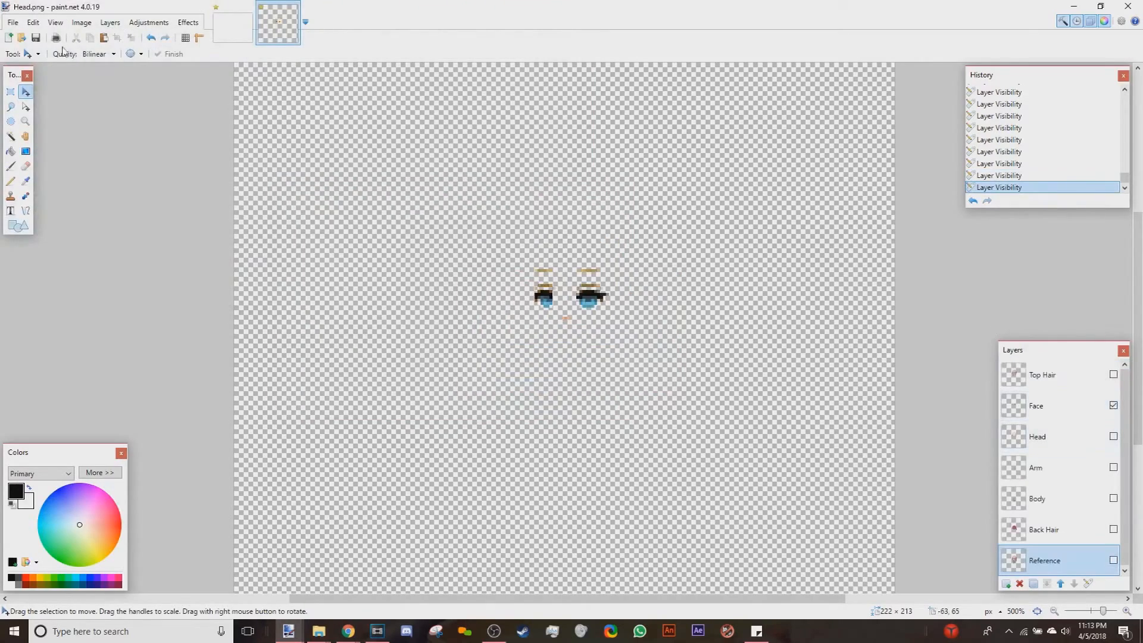
key("ctrl+shift+s")
left_click(89, 271)
left_click(86, 319)
double_click(94, 256)
type("Face")
key("Return")
key("Return")
key("Return")
key("ctrl+z")
Step: Hide the Face layer, show Top Hair, and begin saving it as a separate image
left_click(1113, 405)
left_click(1043, 375)
left_click(1114, 374)
key("ctrl+shift+s")
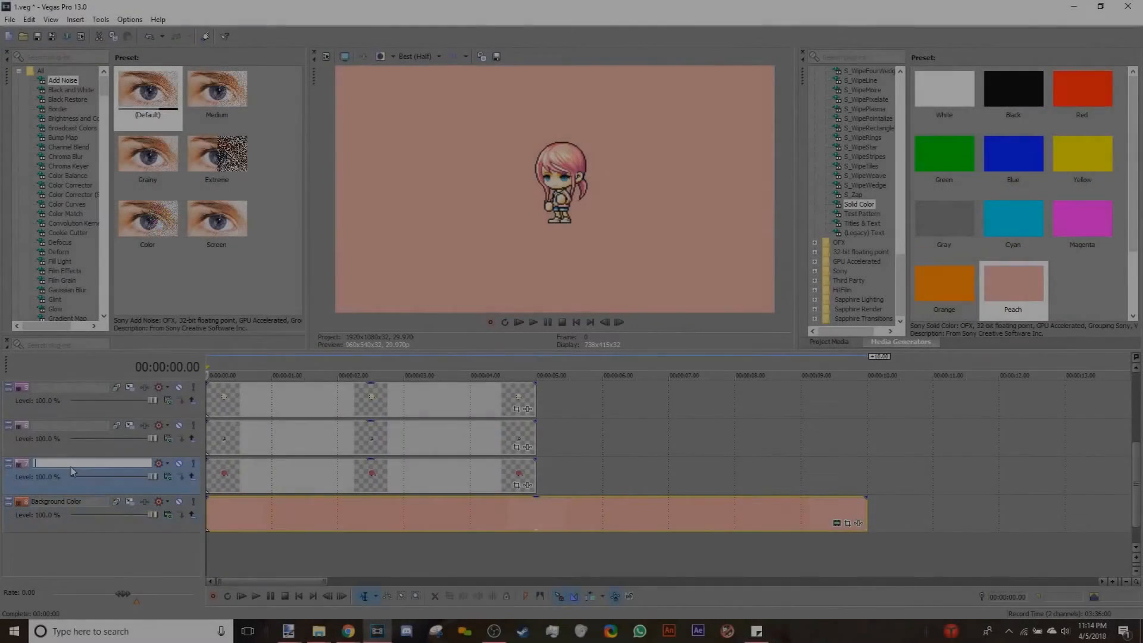
Step: In Vegas Pro, name the sprite tracks from the lowest up Back Hair, Body, Head, Face, Top Hair and Arms
type("Back Hair")
key("Return")
double_click(64, 427)
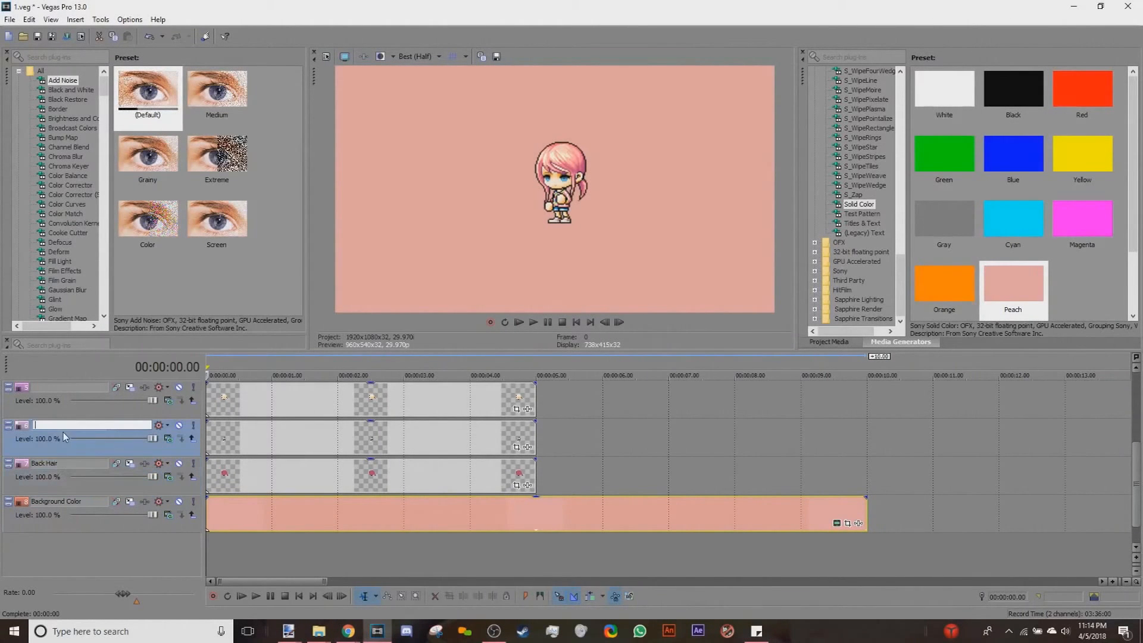
type("Head")
key("shift+Tab")
type("Face")
key("shift+Tab")
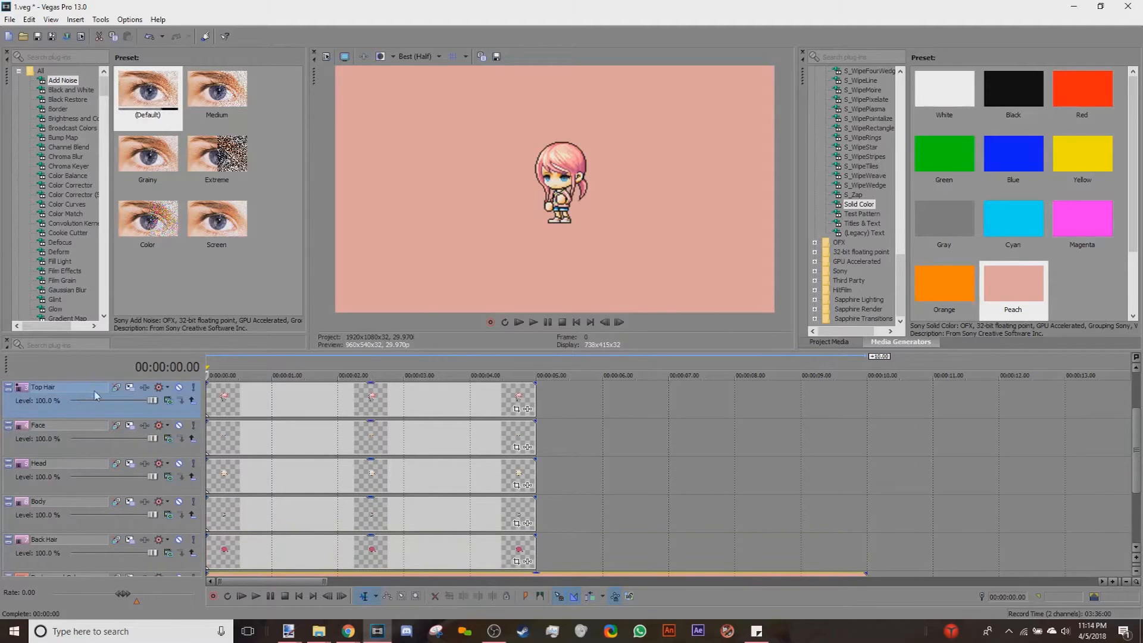
key("shift+Tab")
key("shift+Tab")
Step: Insert empty video tracks above Arms, above Top Hair and above Back Hair
key("ctrl+shift+q")
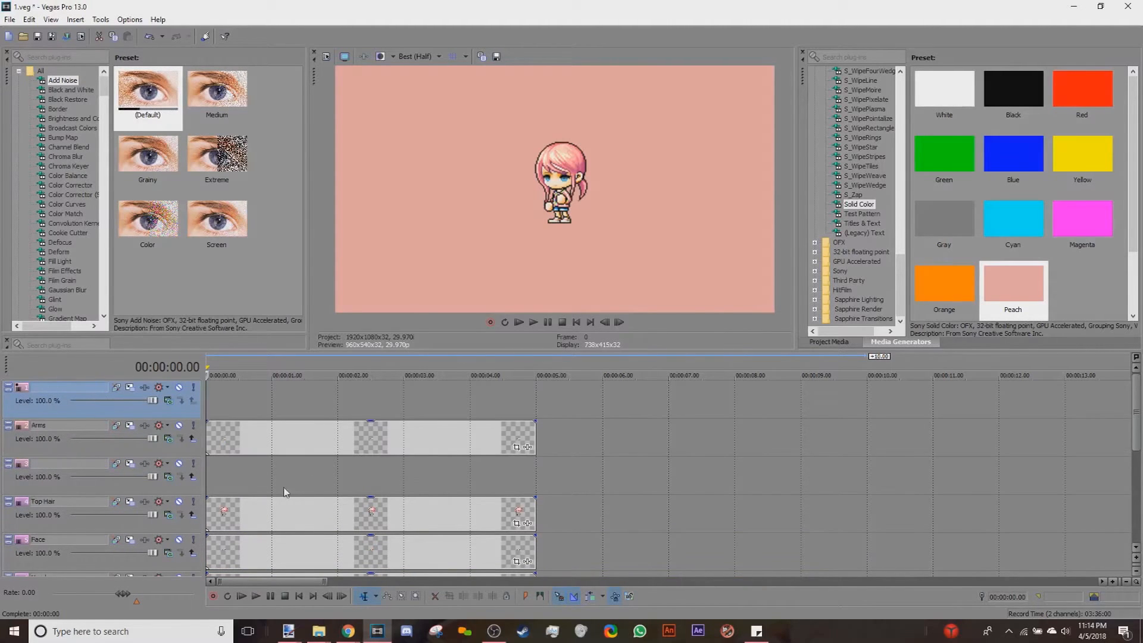
scroll(174, 450, "down", 5)
right_click(581, 479)
left_click(626, 381)
Step: Make all sprite tracks compositing children of the topmost empty track and name that parent Sherry
left_click(95, 519)
scroll(119, 506, "up", 5)
left_click(90, 450, "shift")
left_click(192, 439)
double_click(77, 387)
Step: Name the empty track above Top Hair Head Movement and make Top Hair, Face and Head its compositing children
double_click(77, 463)
type("He")
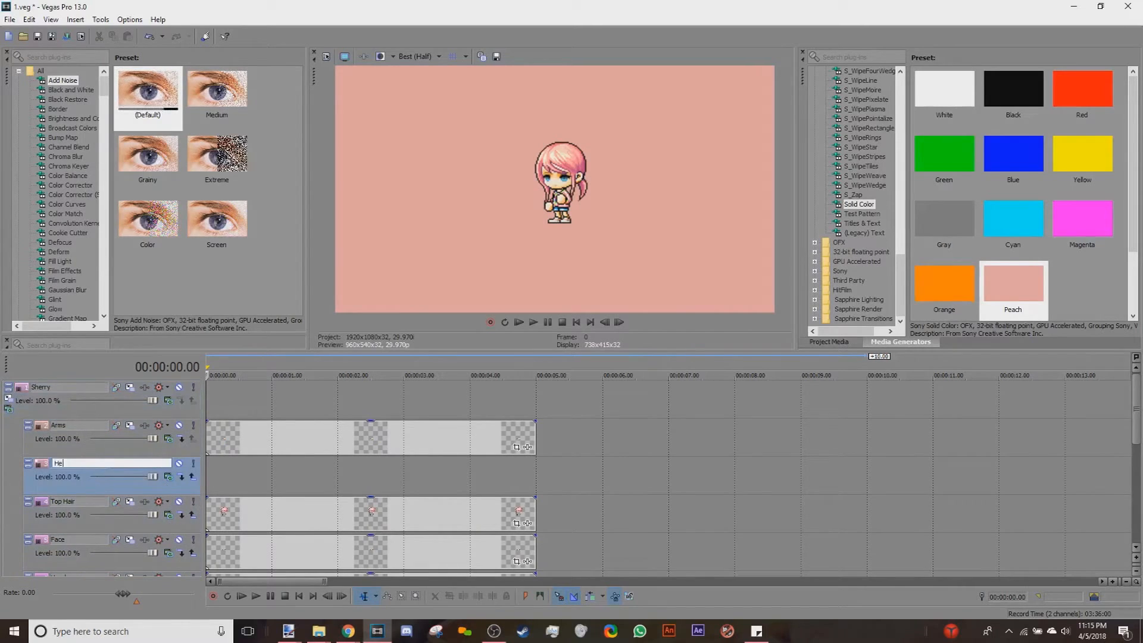
scroll(105, 465, "down", 4)
left_click(180, 452, "shift")
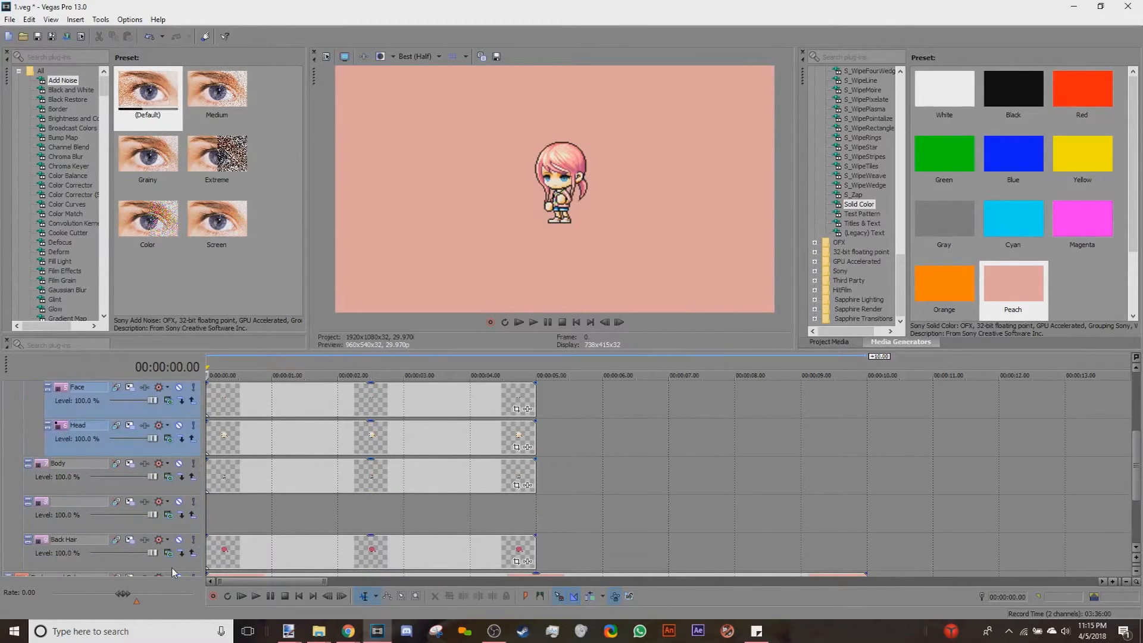
Step: Make Back Hair a child of the empty track above it, name that parent Back Hair Head Movement, and save the project
left_click(192, 553)
double_click(80, 502)
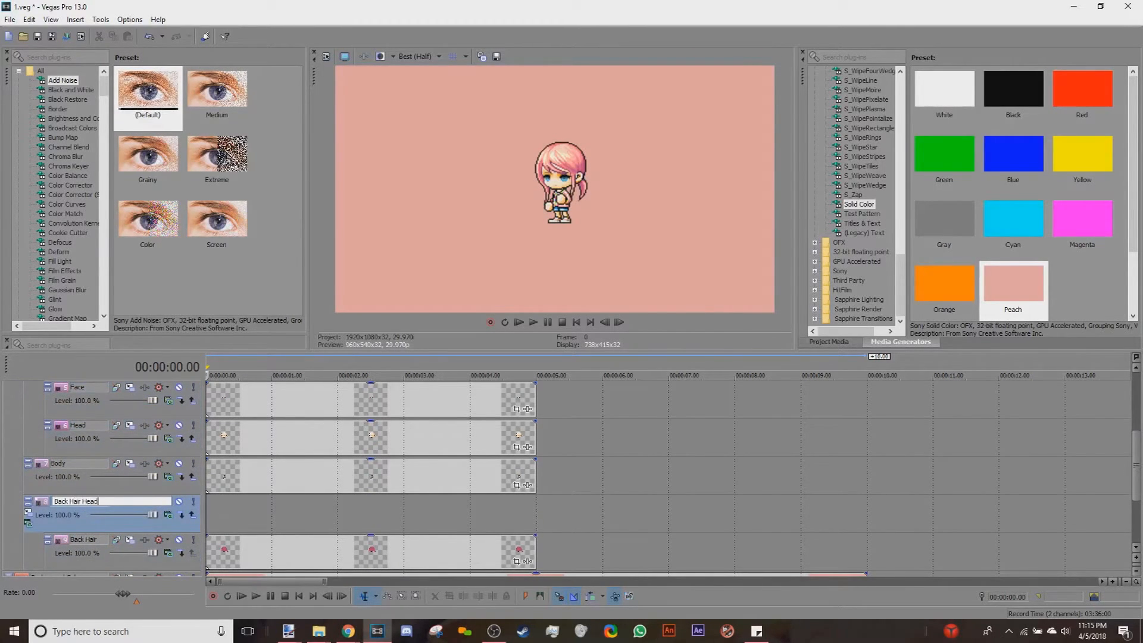
key("ctrl+s")
Step: Extend all sprite clips and the background color clip beyond the 13-second mark
scroll(255, 503, "up", 4)
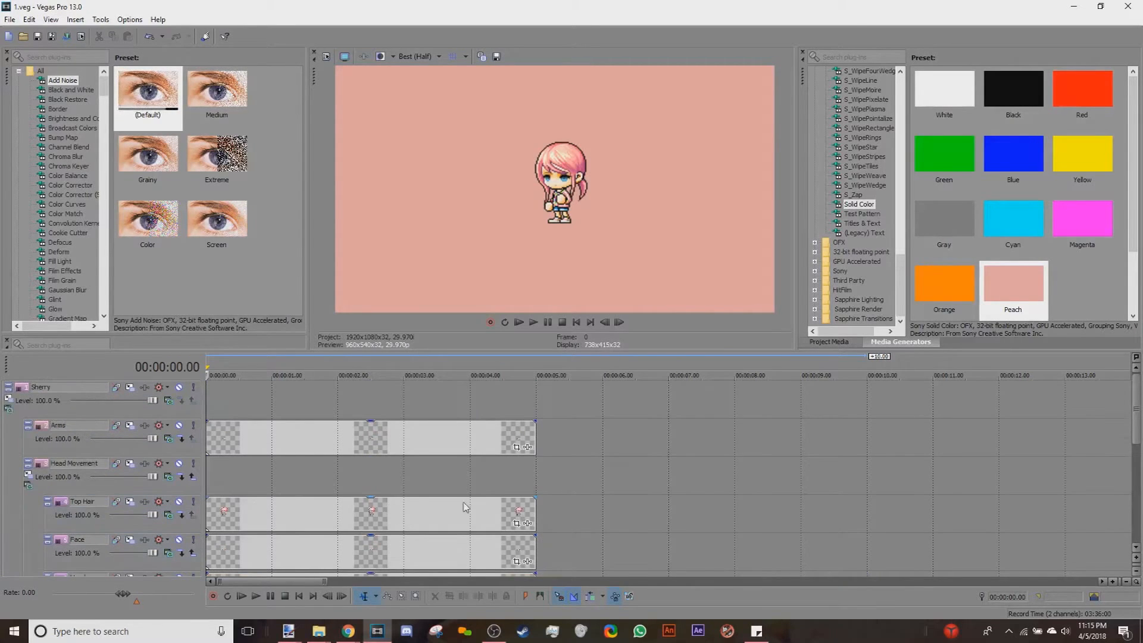
scroll(420, 510, "down", 4)
left_click(459, 441)
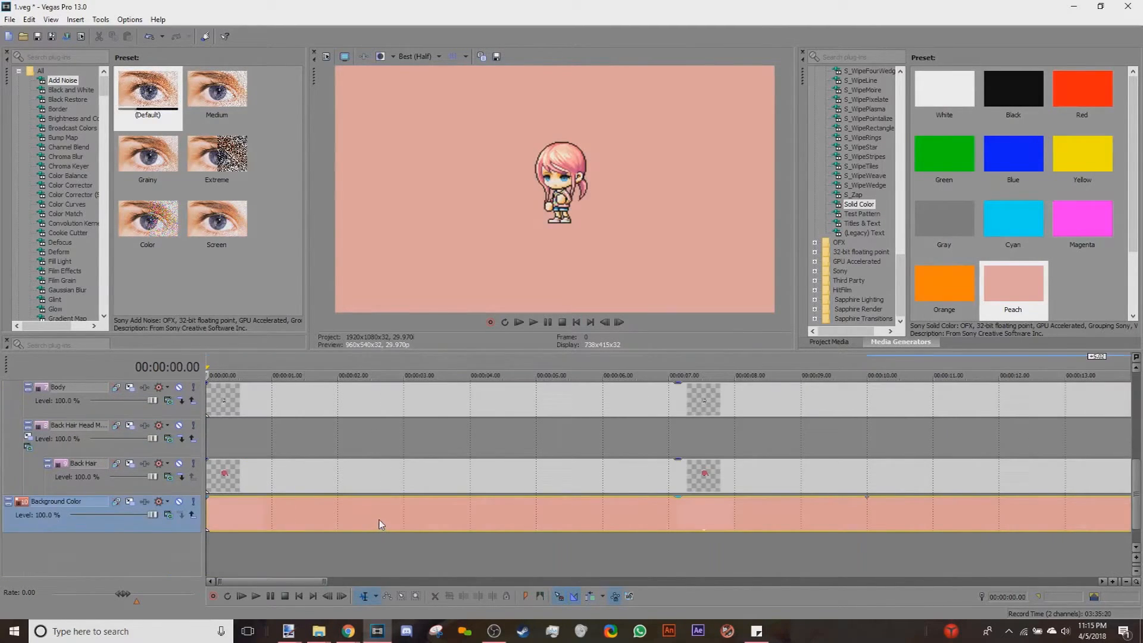
scroll(277, 464, "up", 6)
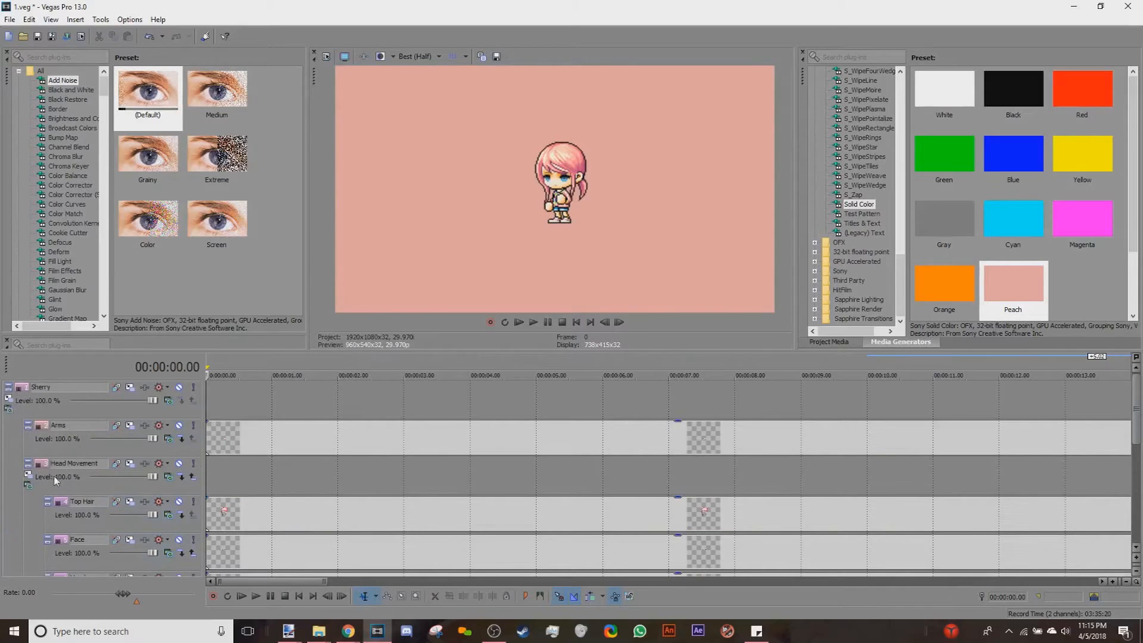
Step: Open the parent motion of the Head Movement track, try shifting the head group, and restore the box
left_click(27, 477)
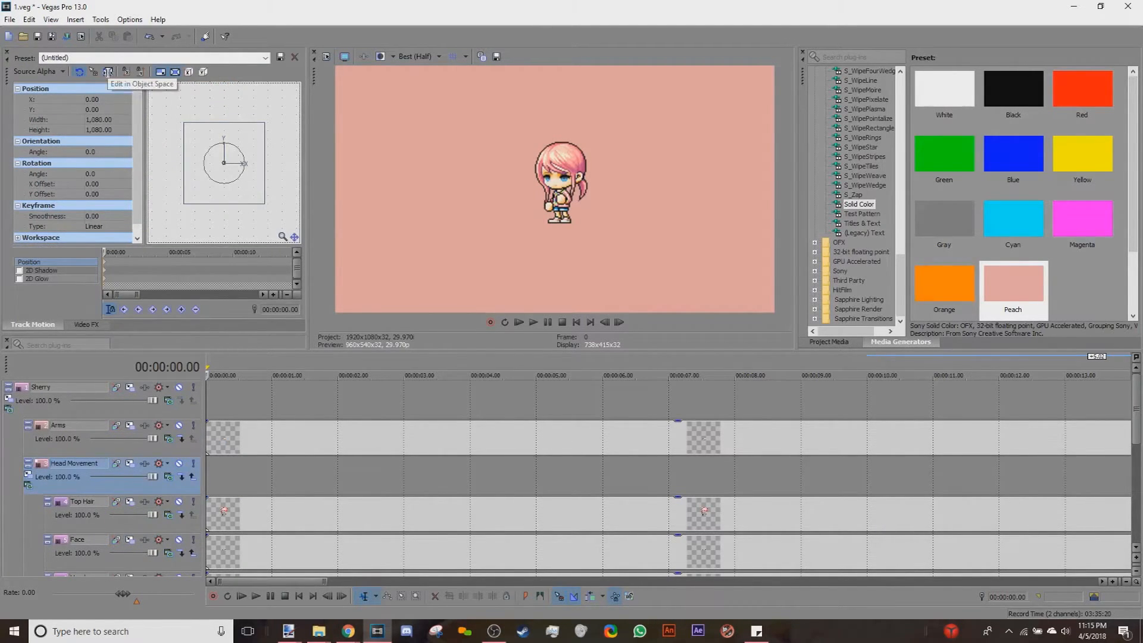
mouse_move(225, 168)
left_mouse_down()
mouse_move(227, 128)
mouse_move(215, 162)
left_mouse_up()
right_click(216, 162)
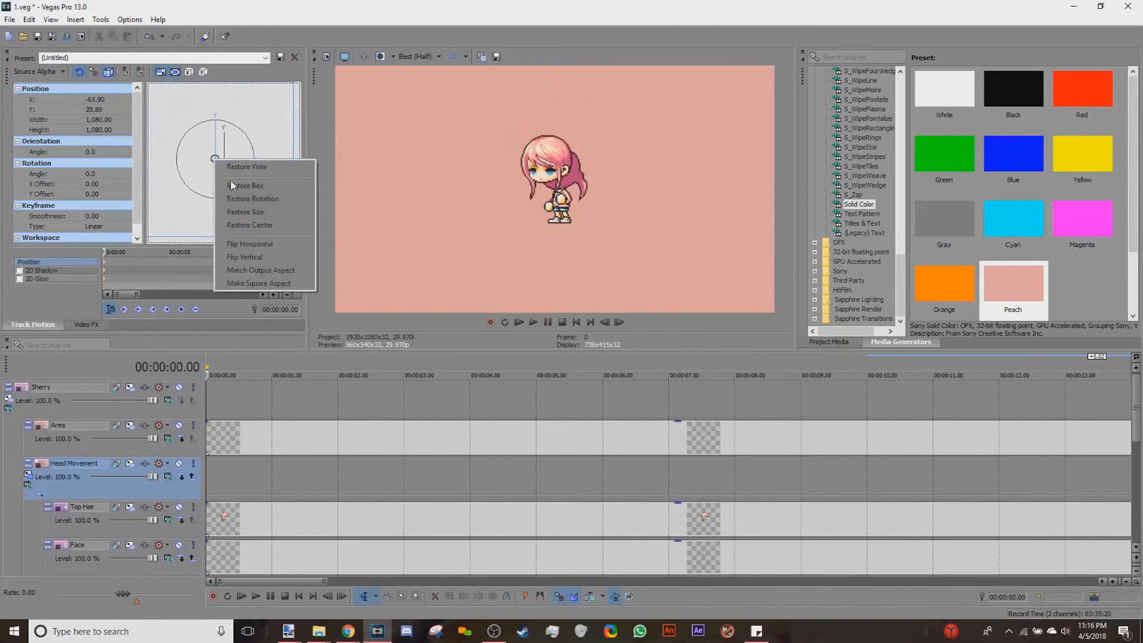
left_click(256, 179)
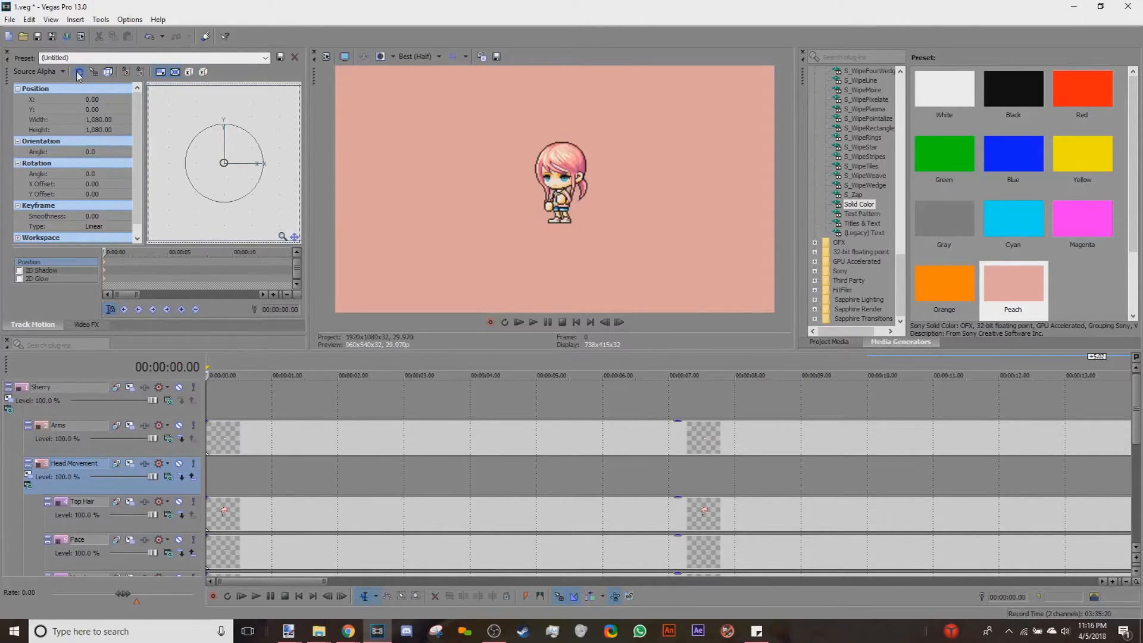
Step: Try rotating the head group by about 21 degrees around the default center and restore the box
mouse_move(240, 129)
left_mouse_down()
mouse_move(224, 117)
mouse_move(245, 140)
left_mouse_up()
right_click(249, 145)
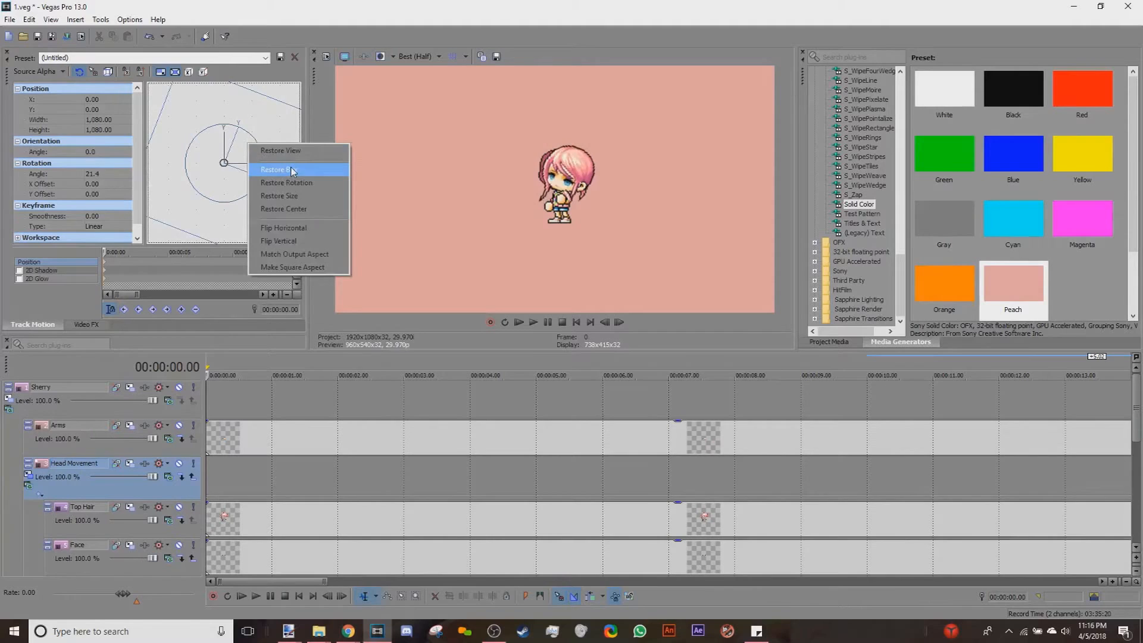
left_click(292, 170)
Step: Try a rotation center offset of about X 36.21, Y -2.41 with a 32.5-degree head rotation, and restore the rotation
left_click_drag(222, 172, 266, 153)
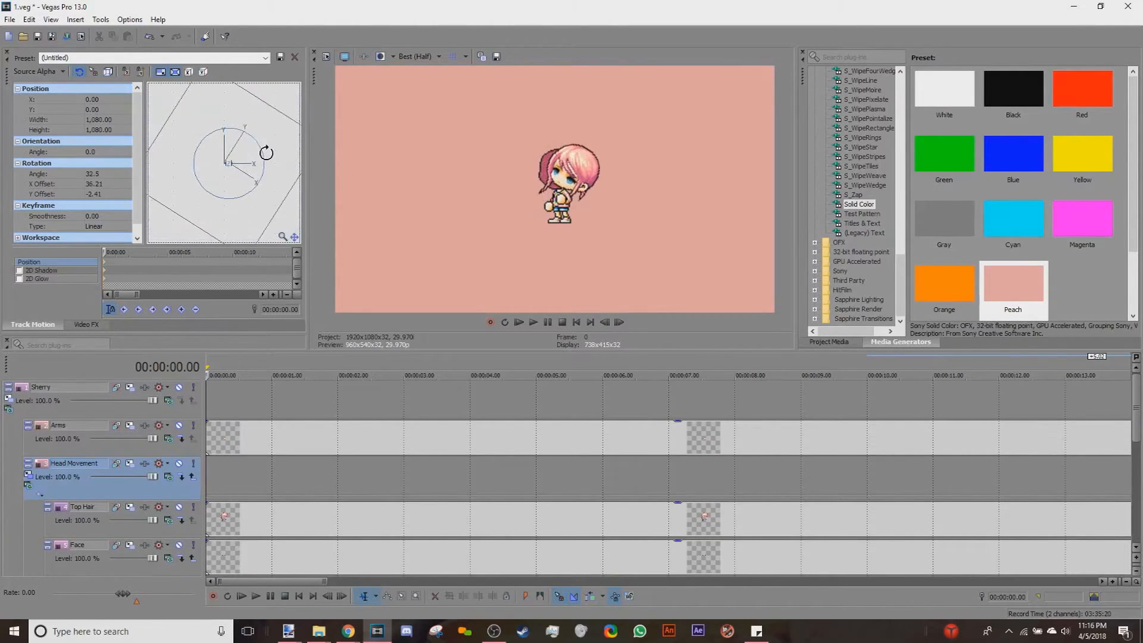
right_click(265, 152)
left_click(292, 184)
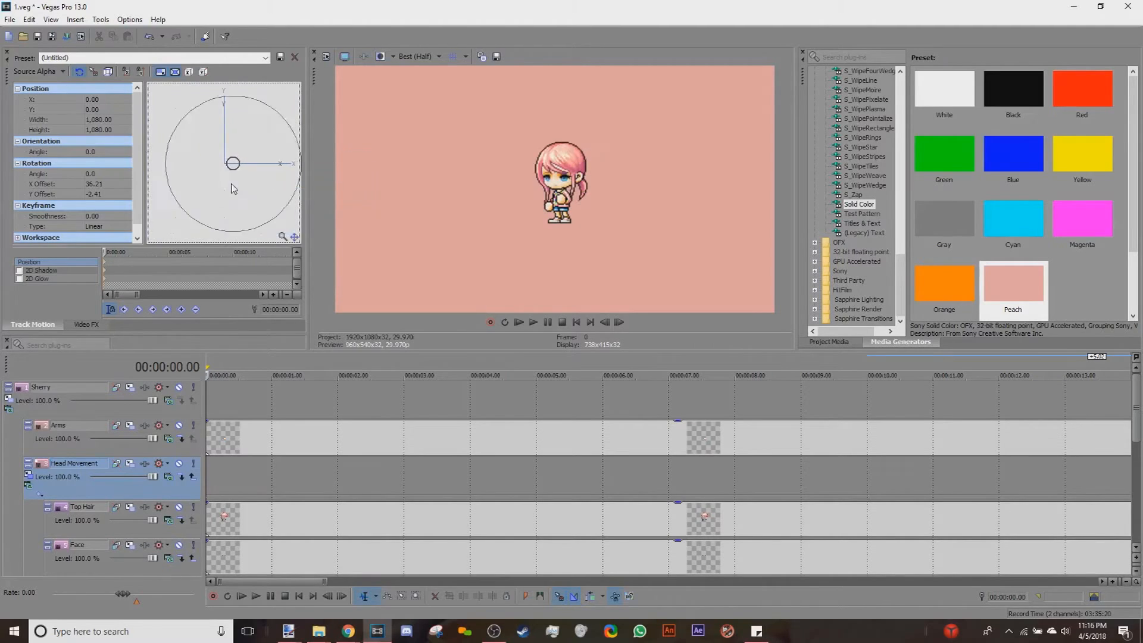
Step: Fine-tune the head's rotation center to an offset of about X 36.93, Y -1.81, test-rotating the head and restoring its rotation
left_click_drag(248, 173, 268, 159)
scroll(245, 171, "down", 3)
scroll(257, 152, "down", 2)
right_click(269, 160)
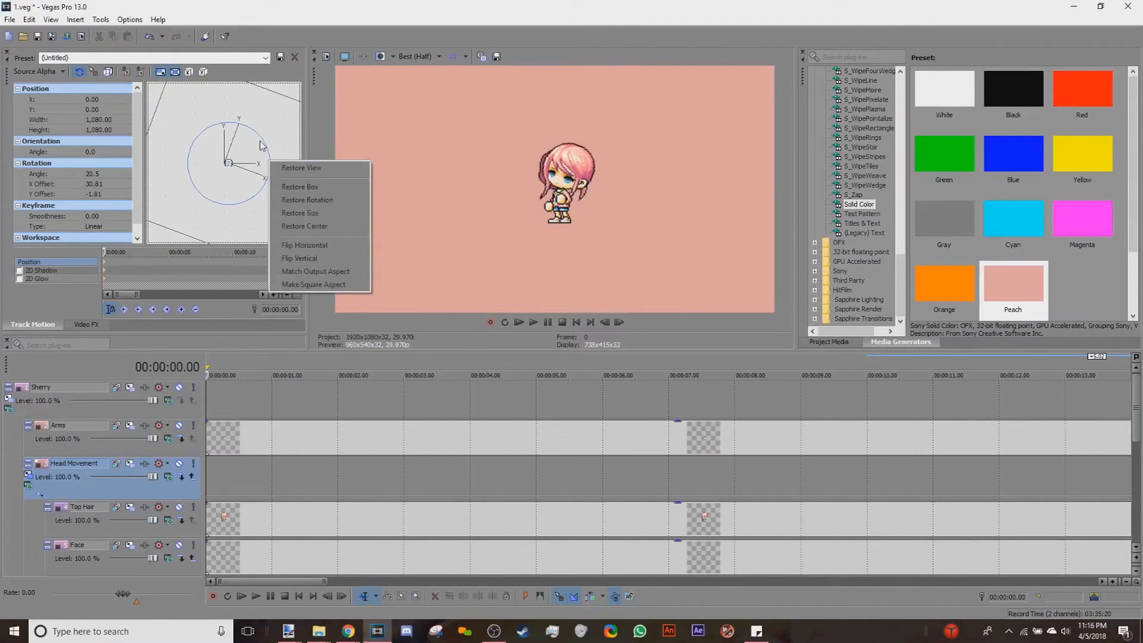
left_click(261, 142)
key("ctrl+z")
mouse_move(261, 142)
left_mouse_down()
mouse_move(265, 165)
mouse_move(247, 137)
left_mouse_up()
right_click(246, 137)
left_click(289, 172)
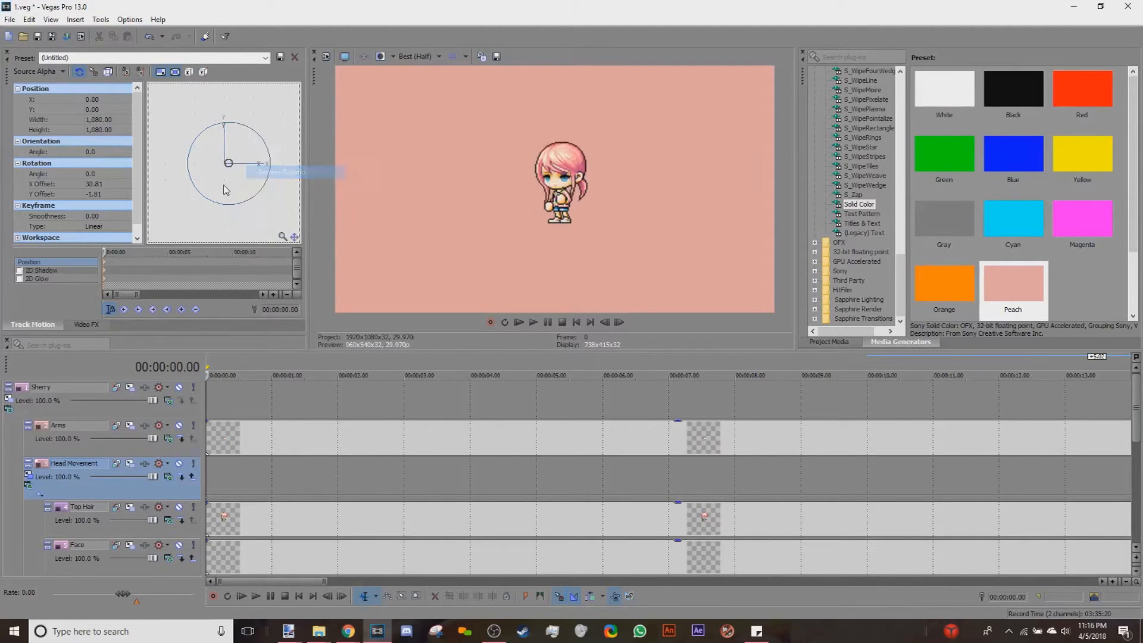
left_click_drag(240, 171, 243, 172)
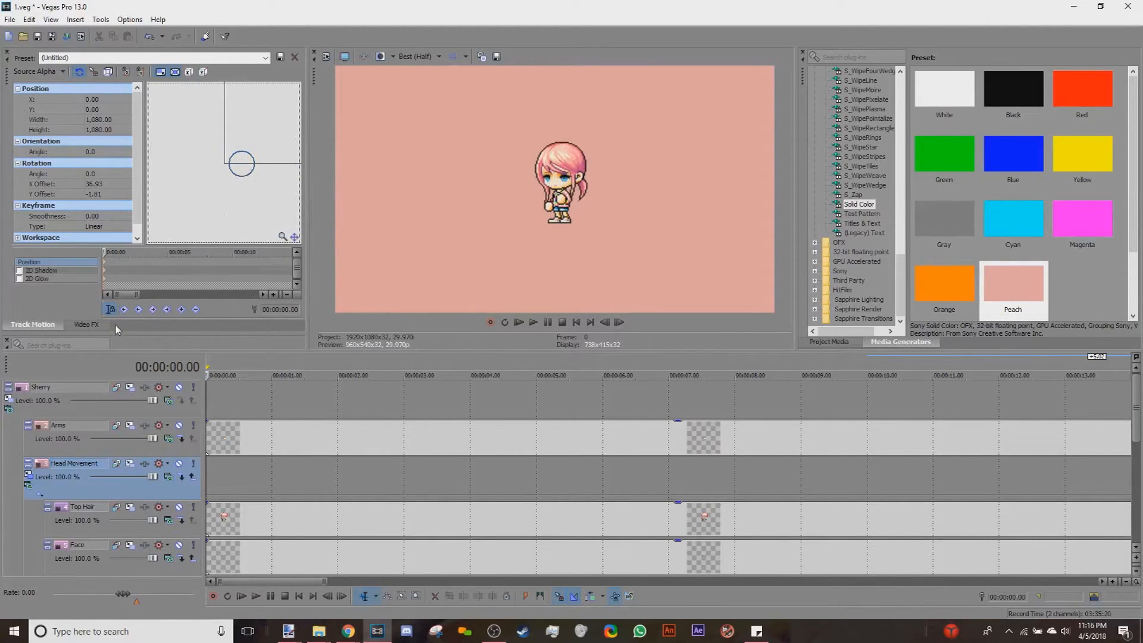
Step: Sync the track motion cursor with the timeline and test it by placing the playhead at 00:00:05.03
left_click(431, 403)
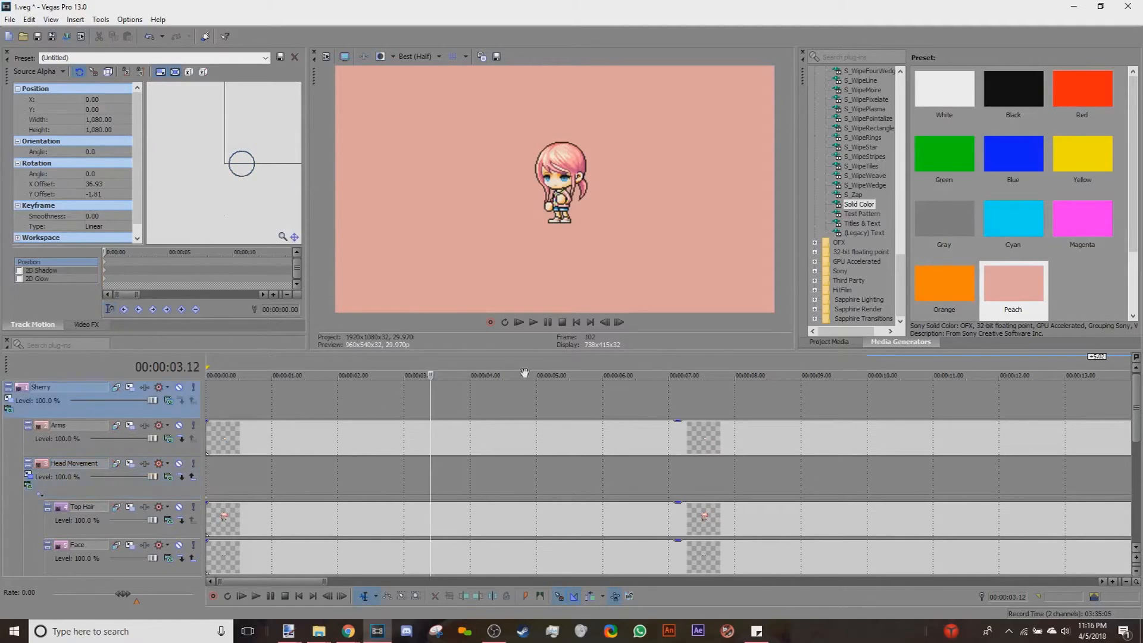
left_click(558, 399)
left_click(701, 399)
left_click(576, 323)
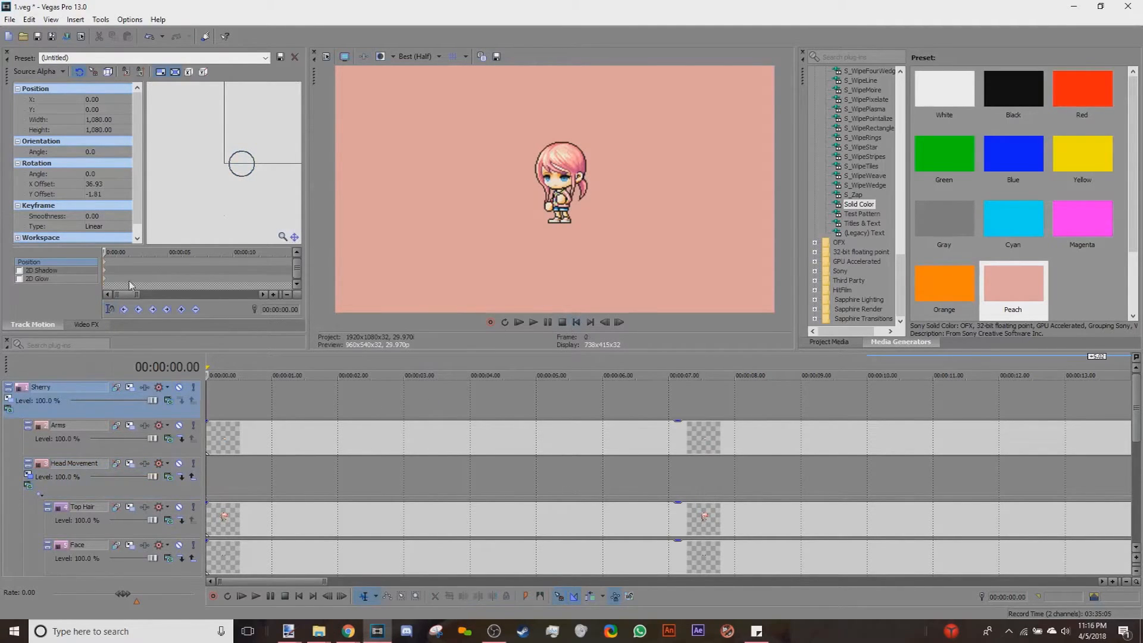
left_click(543, 396)
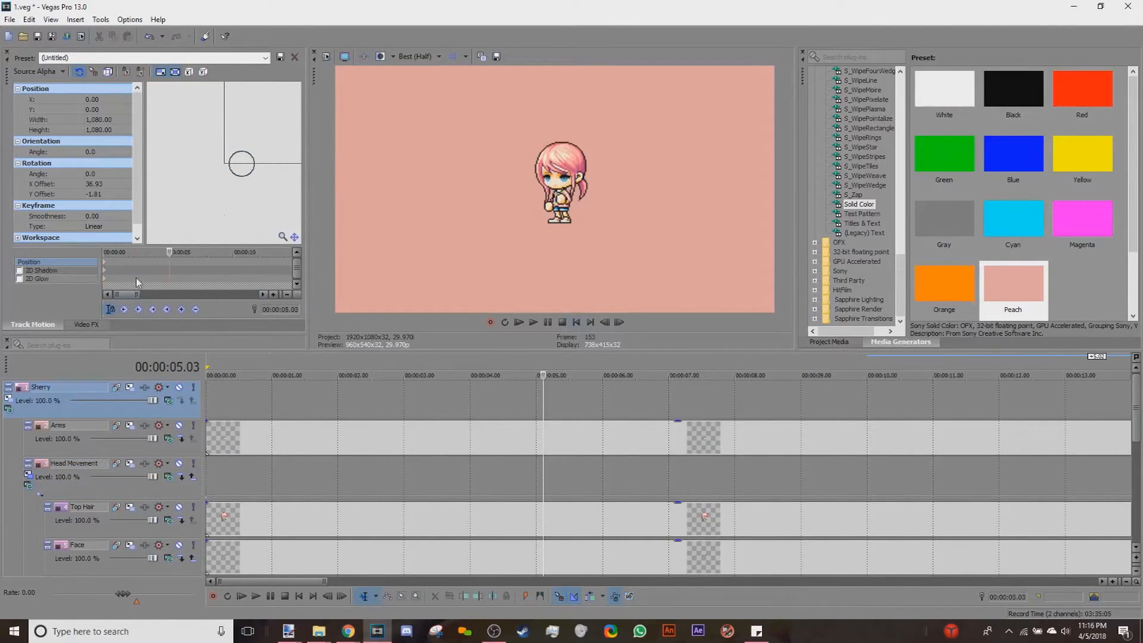
Step: Test the synced track motion cursor by placing the playhead at 00:00:07.02, and return it to the project start
left_click(594, 397)
left_click(672, 398)
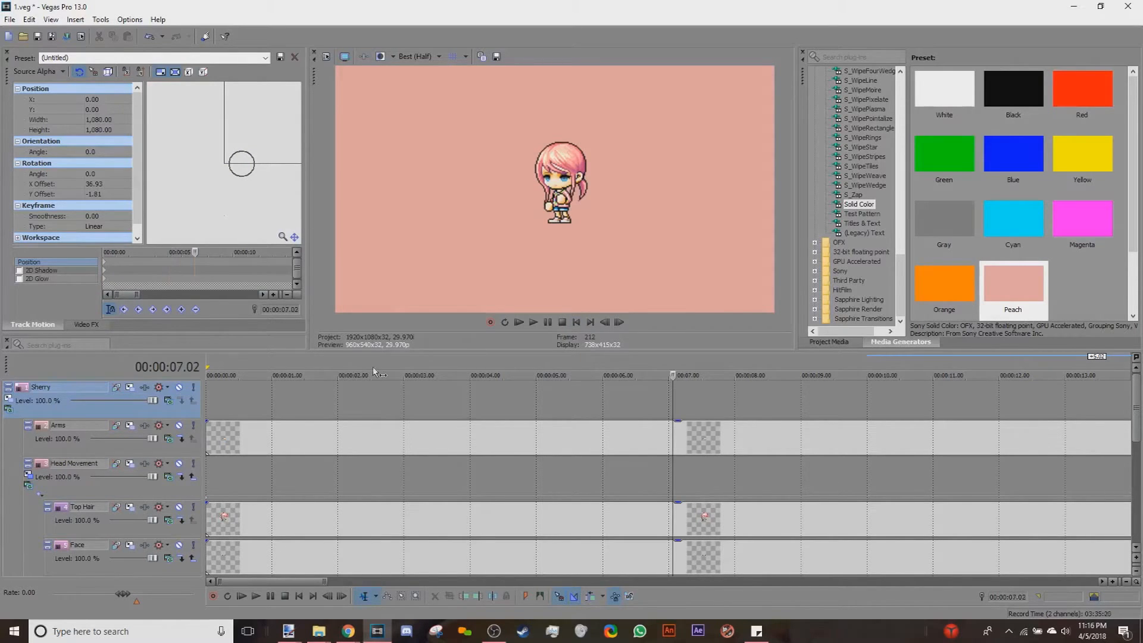
left_click(577, 322)
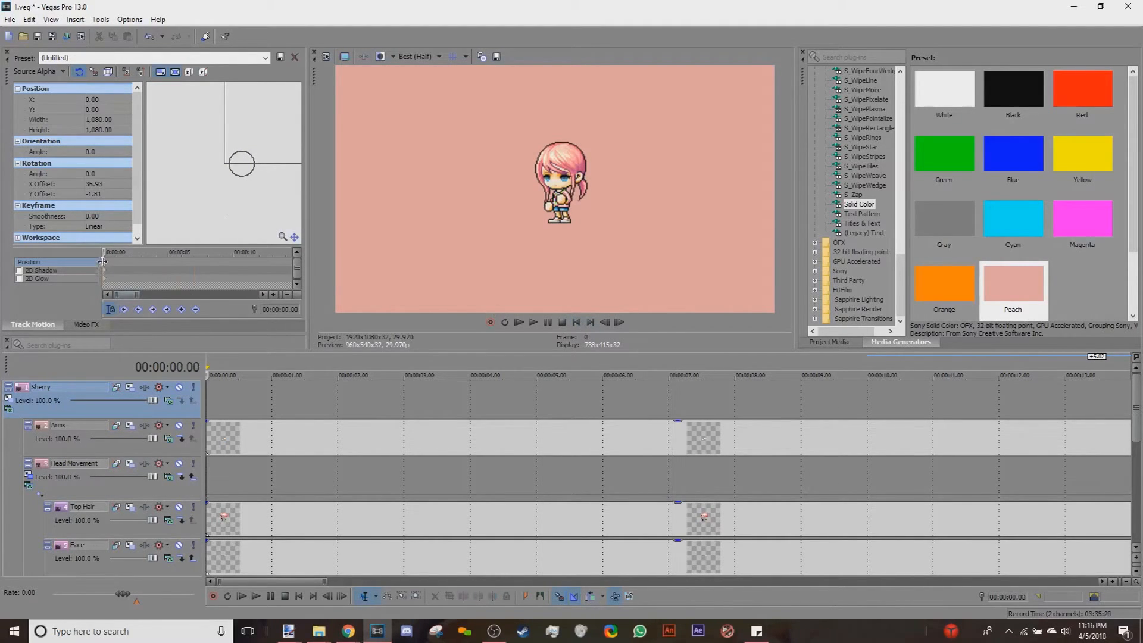
Step: Set the head group's first position keyframe to Smooth interpolation and save the project
right_click(103, 261)
left_click(138, 366)
scroll(221, 184, "down", 5)
left_click(36, 38)
Step: Test-rotate the head group by about 20.6 degrees and restore its rotation
mouse_move(270, 136)
left_mouse_down()
mouse_move(270, 122)
mouse_move(278, 146)
left_mouse_up()
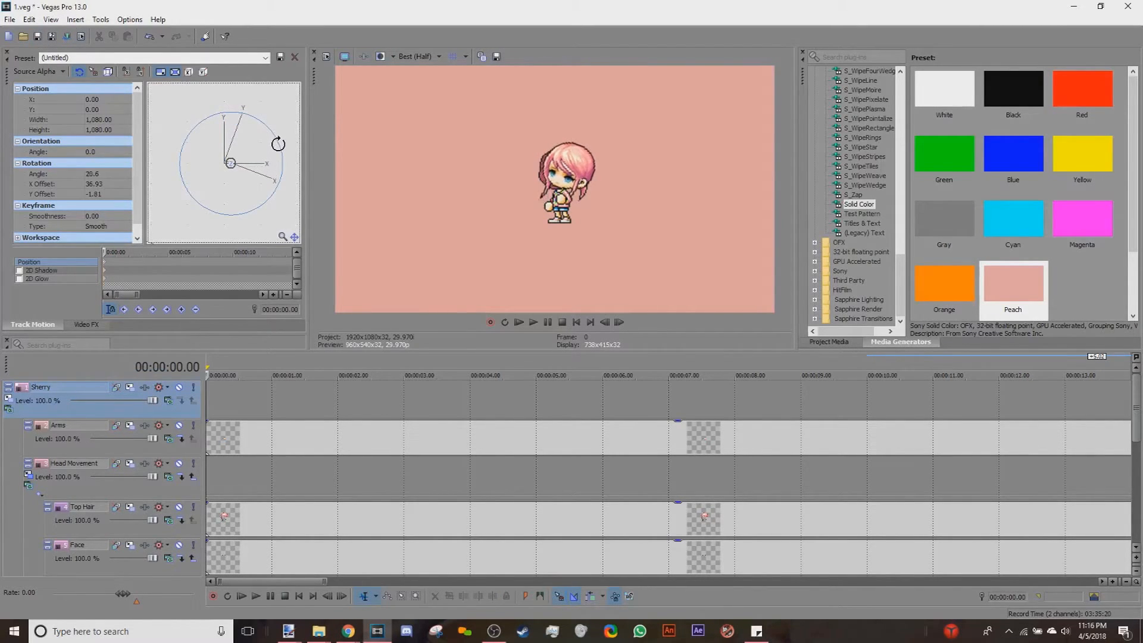
right_click(279, 145)
left_click(305, 184)
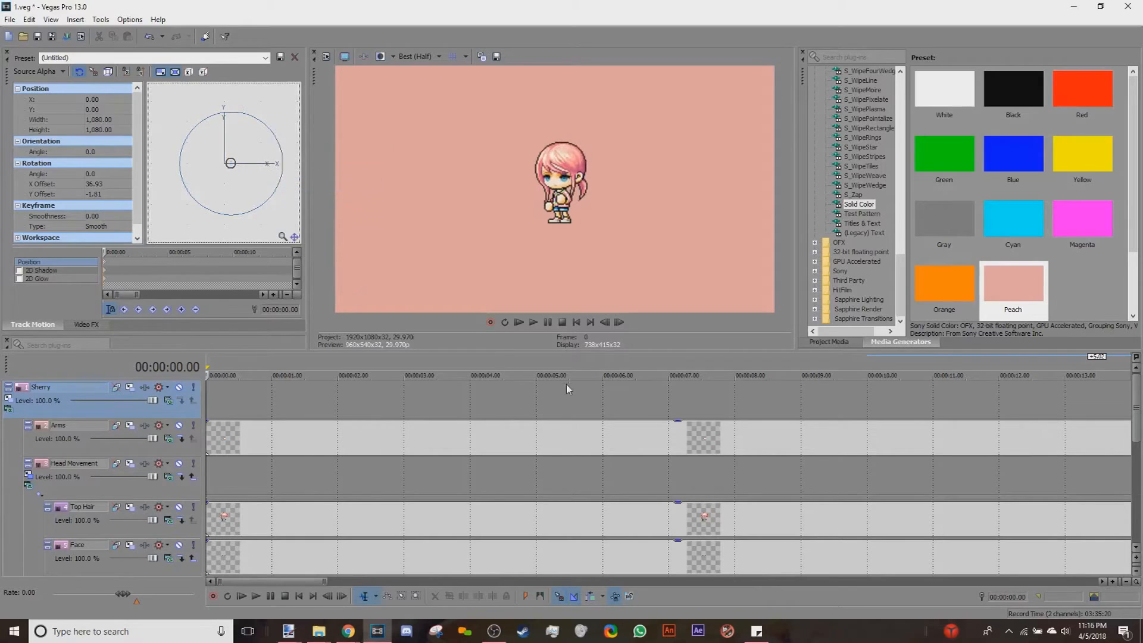
Step: Add a Head Movement parent motion keyframe at 00:00:01.03 with the head rotated about -11.8 degrees
left_click(240, 499)
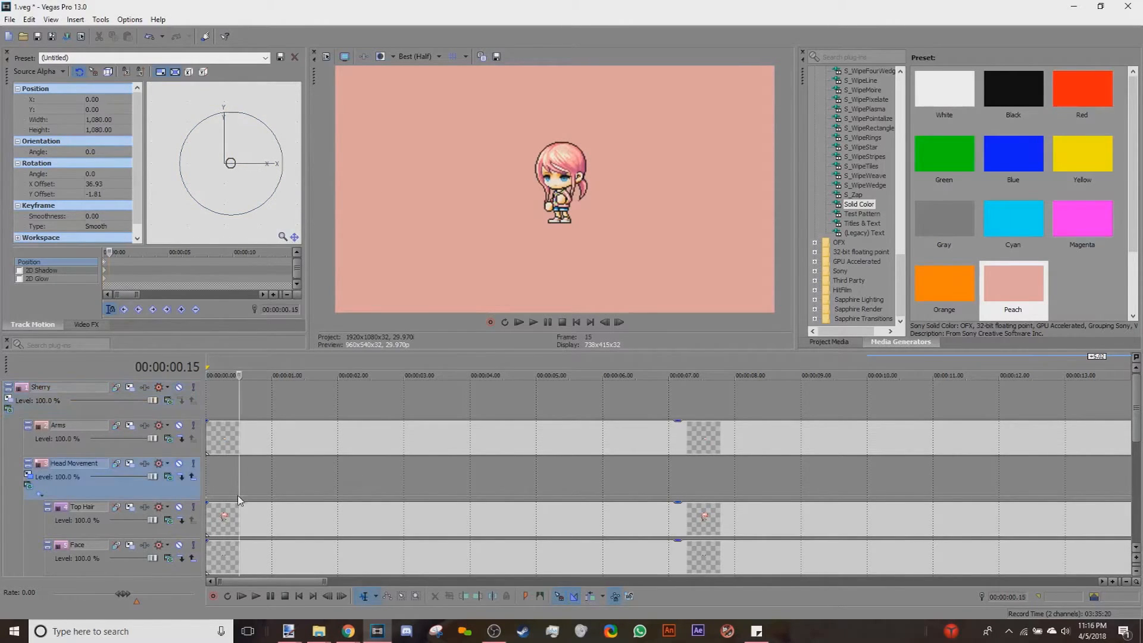
double_click(240, 499)
scroll(369, 499, "down", 1)
double_click(278, 461)
left_click(267, 126)
left_click_drag(264, 124, 259, 117)
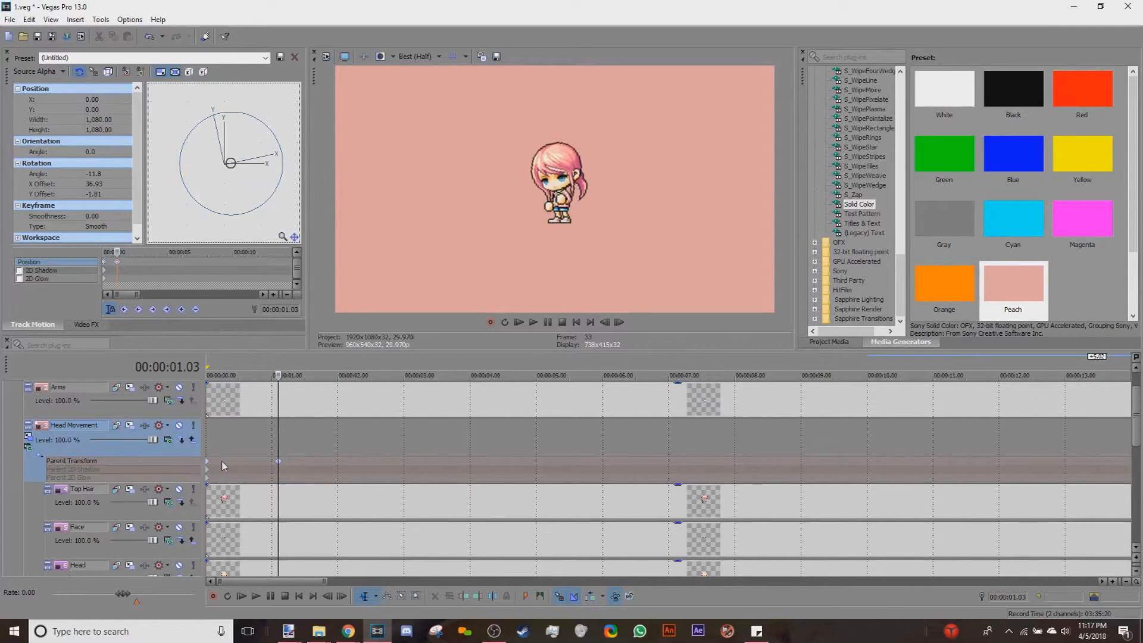
Step: Place the head-tilt keyframe at 00:00:00.10 with a second tilted keyframe at 00:00:00.16, and preview the motion
scroll(363, 481, "up", 3)
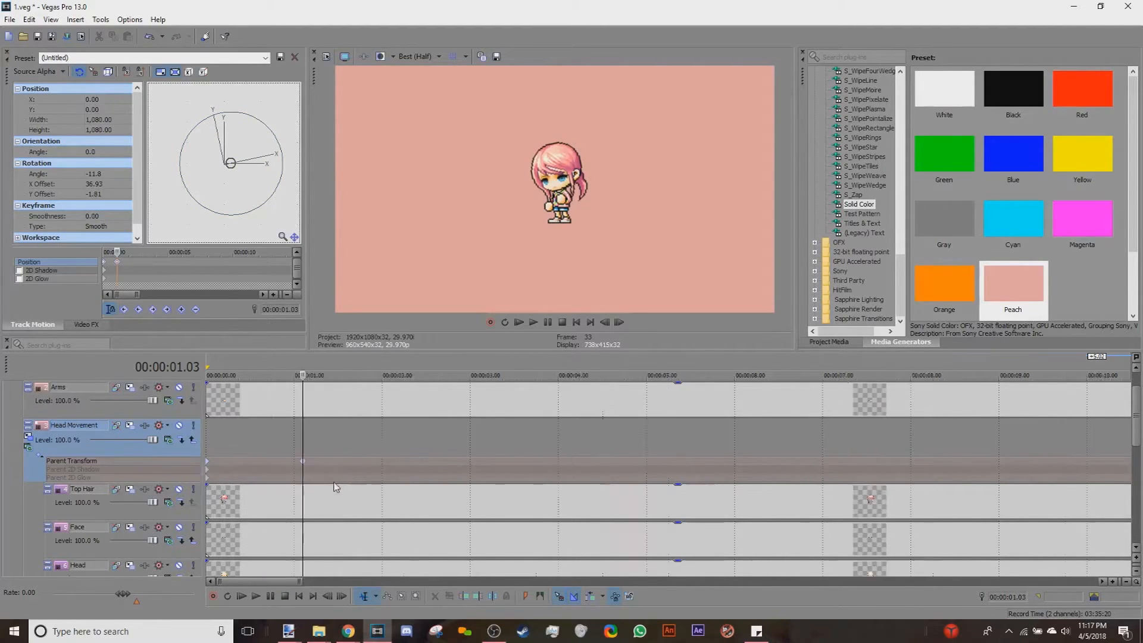
scroll(573, 460, "up", 2)
left_click_drag(597, 467, 276, 478)
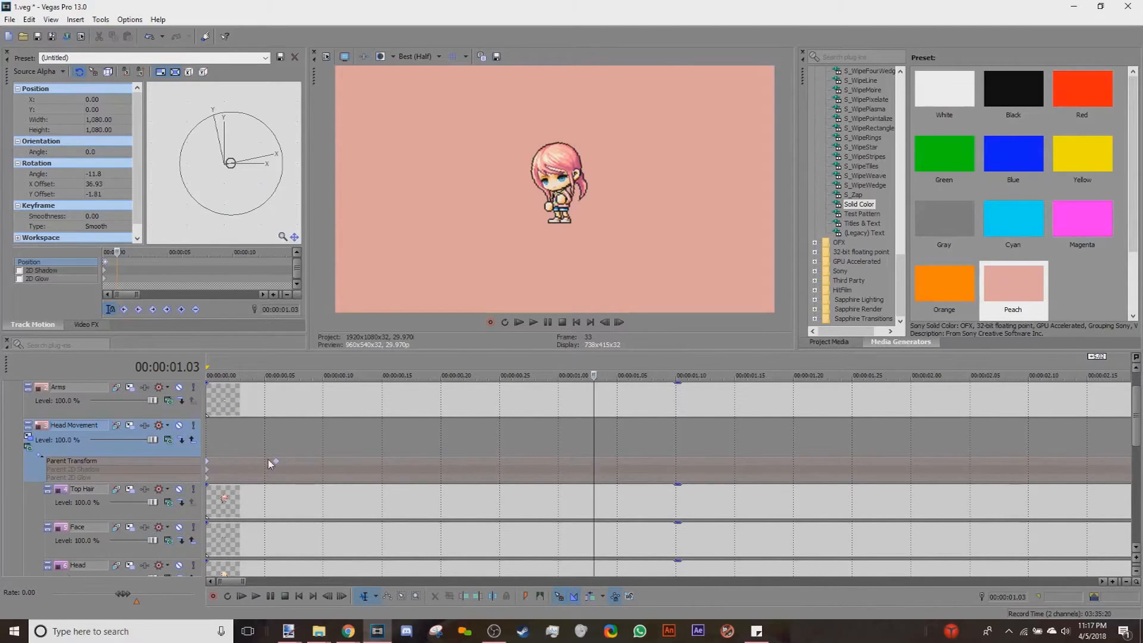
left_click(254, 465)
left_click(266, 466)
left_click_drag(275, 463, 323, 471)
double_click(311, 463)
left_click_drag(312, 465, 394, 465)
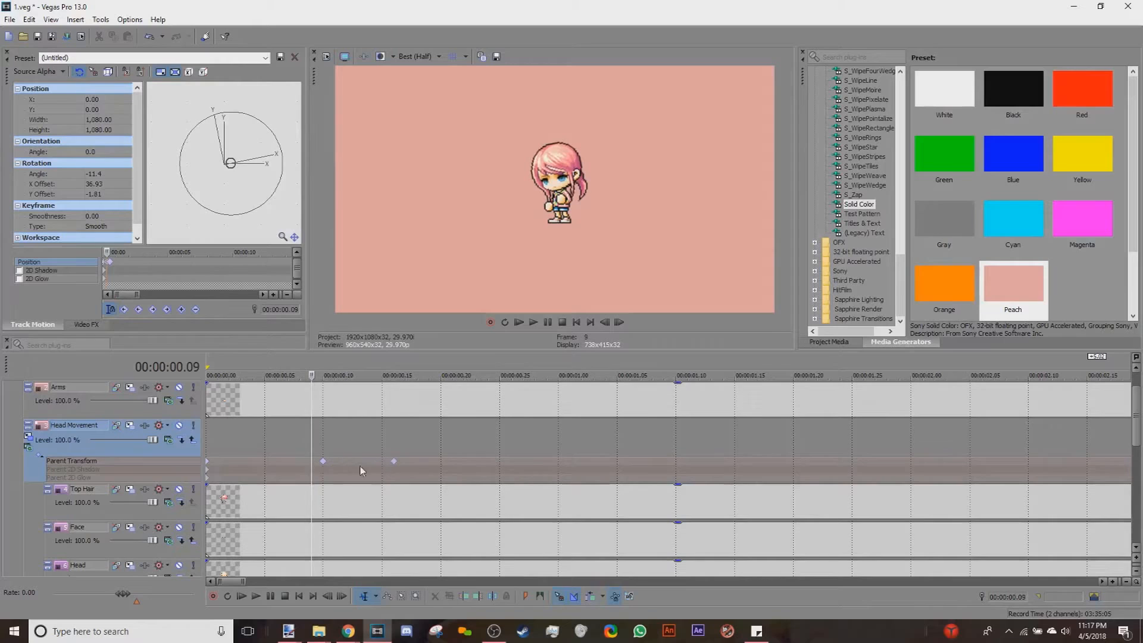
left_click(519, 324)
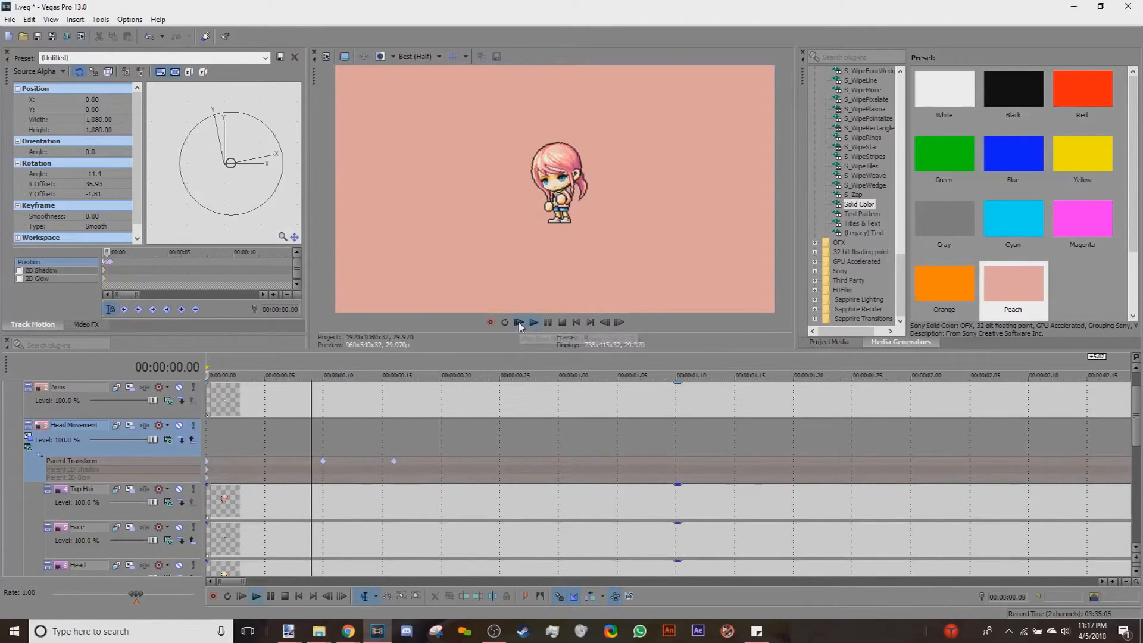
left_click(563, 322)
Step: Slow the head tilt by moving its two tilted keyframes to 00:00:00.23 and 00:00:01.02, previewing the timing
scroll(150, 270, "down", 3)
mouse_move(156, 262)
left_mouse_down()
mouse_move(124, 261)
mouse_move(155, 270)
left_mouse_up()
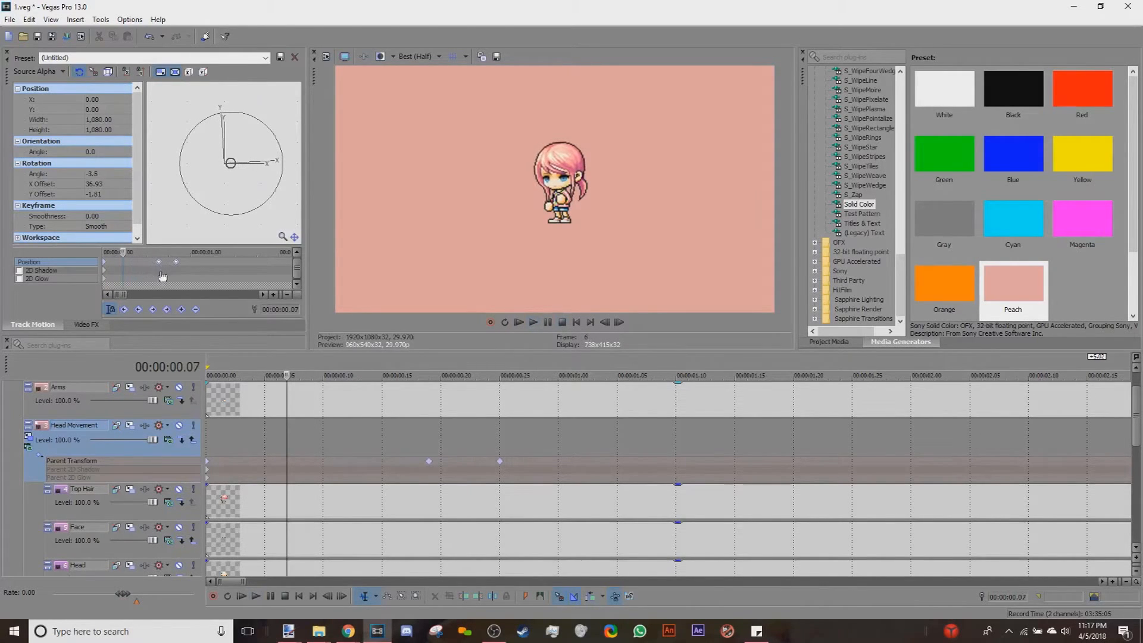
left_click(520, 323)
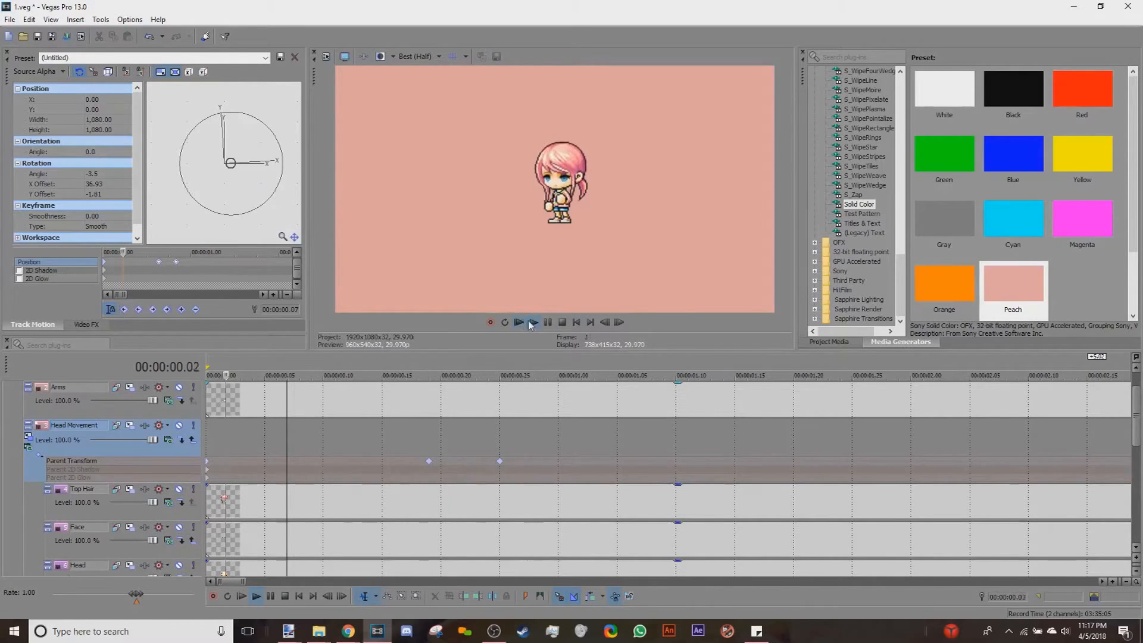
left_click(563, 322)
left_click_drag(159, 262, 172, 272)
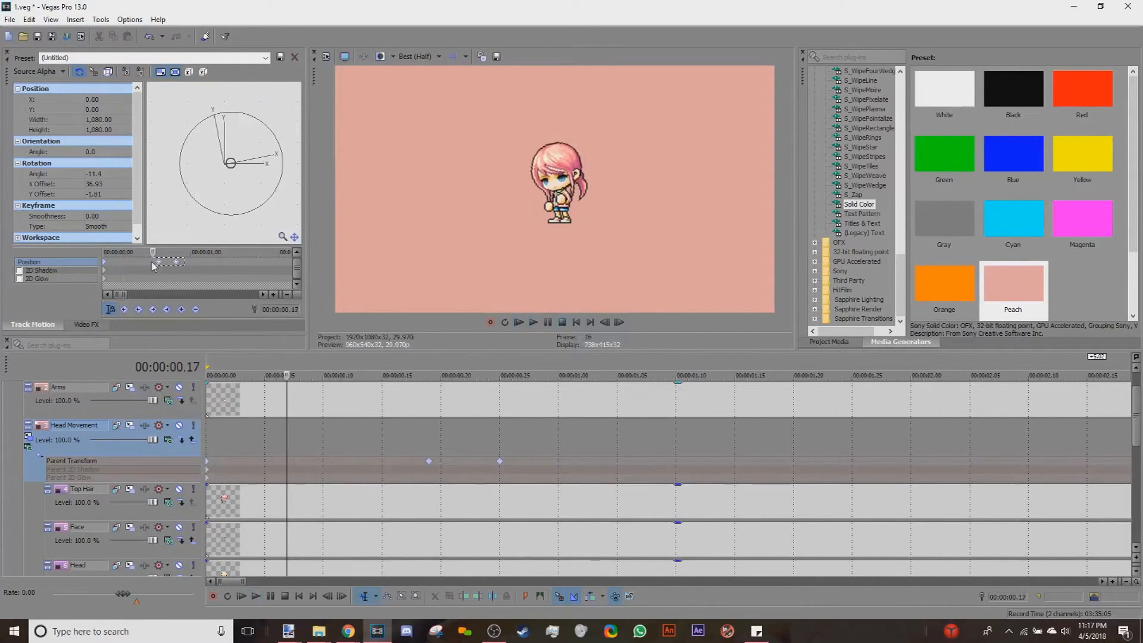
left_click(187, 264)
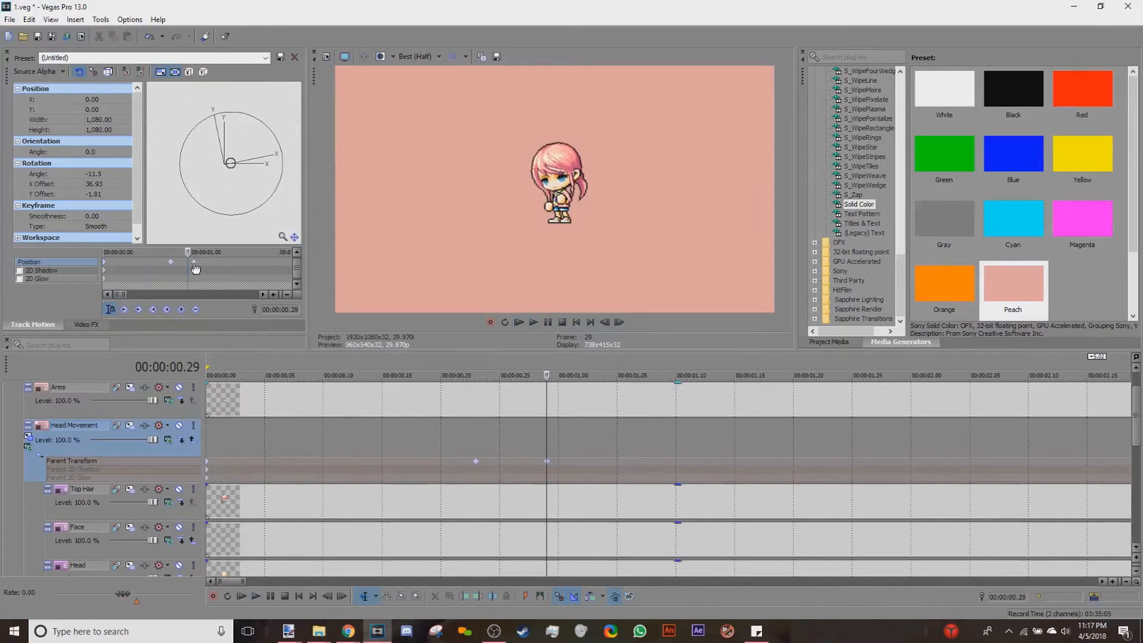
left_click(518, 323)
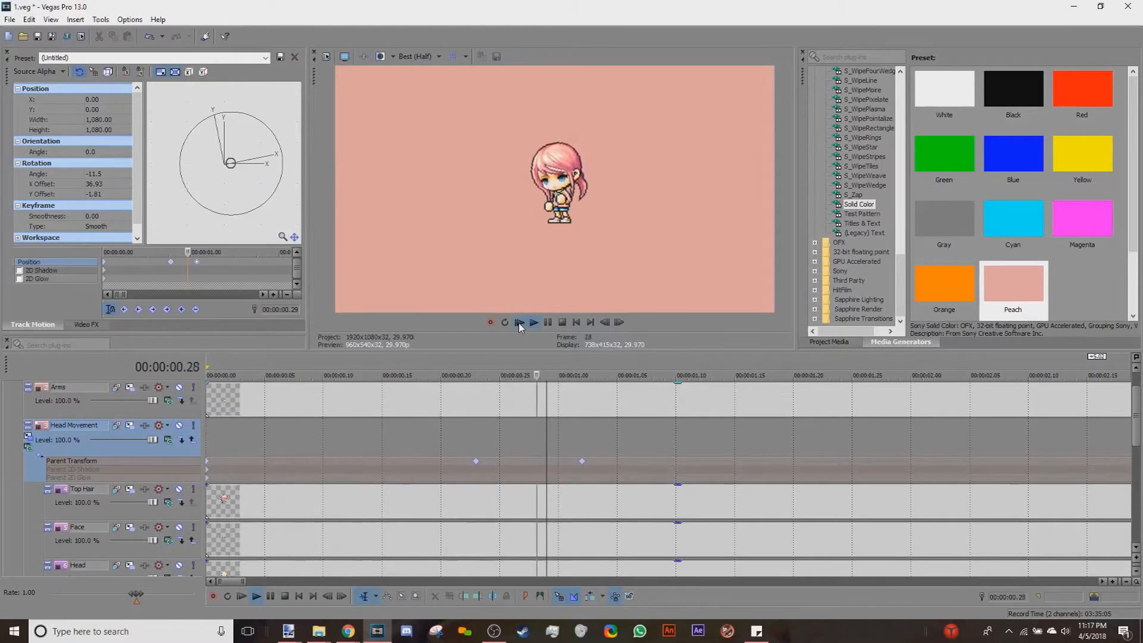
key("space")
Step: Copy all head position keyframes into the parent motion of the Back Hair Head Movement track and preview the animation
left_click_drag(205, 270, 27, 269)
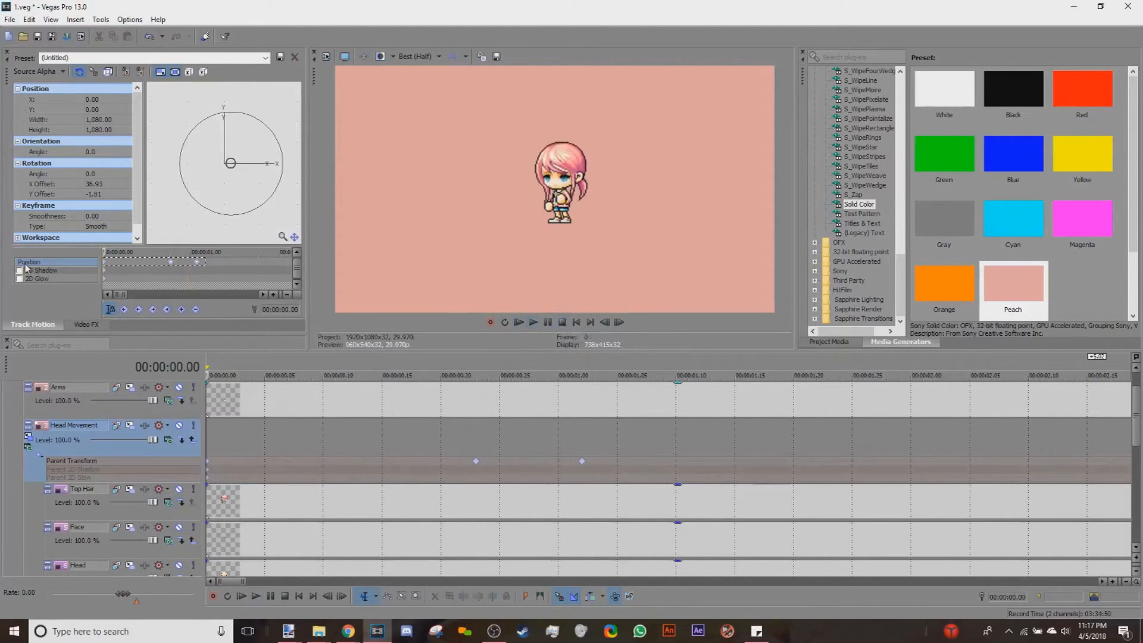
right_click(108, 267)
scroll(339, 401, "down", 5)
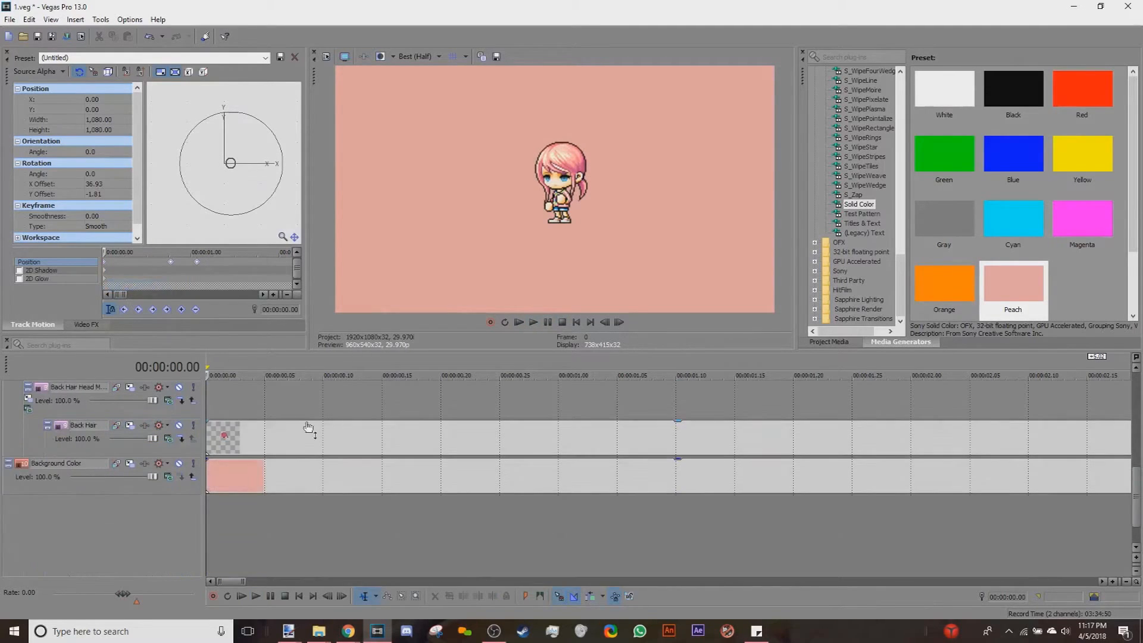
left_click(26, 438)
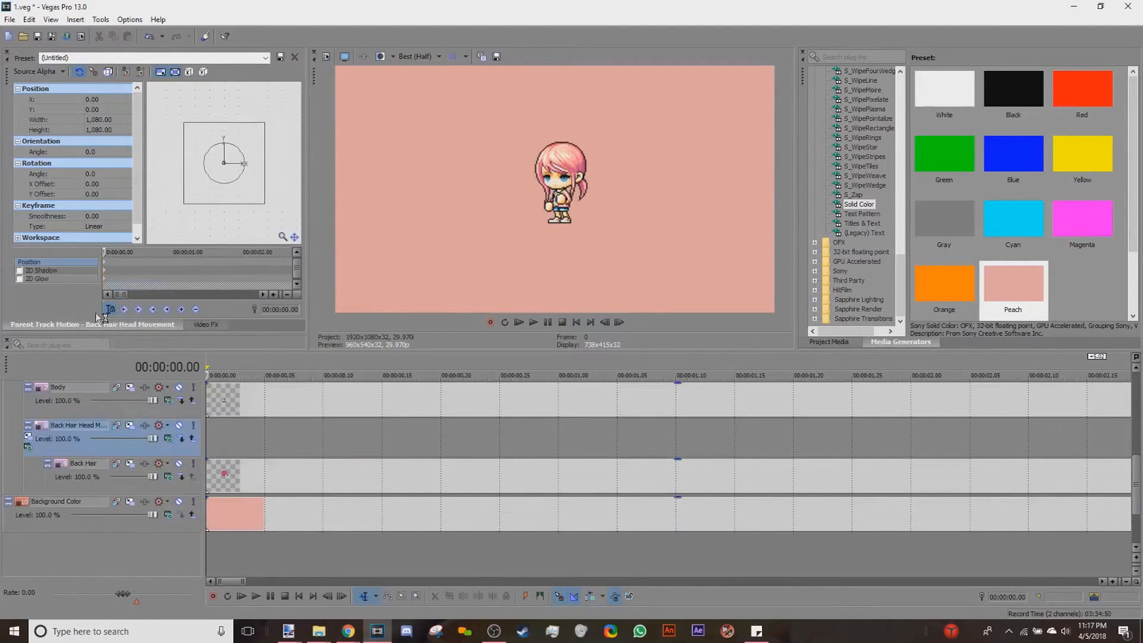
right_click(107, 267)
left_click(137, 304)
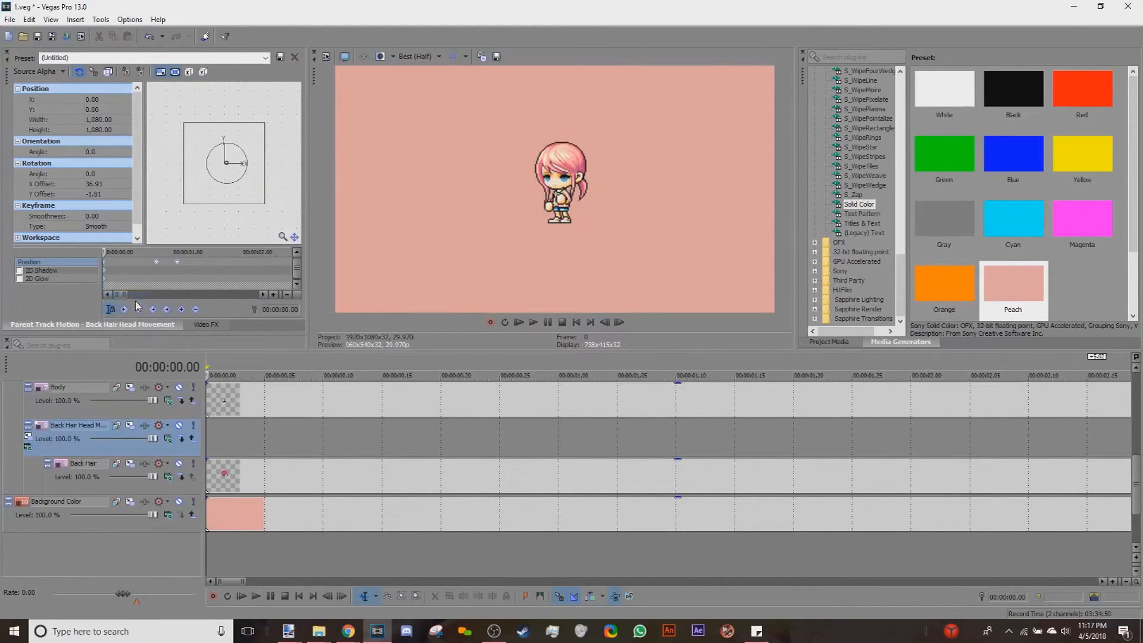
left_click(521, 322)
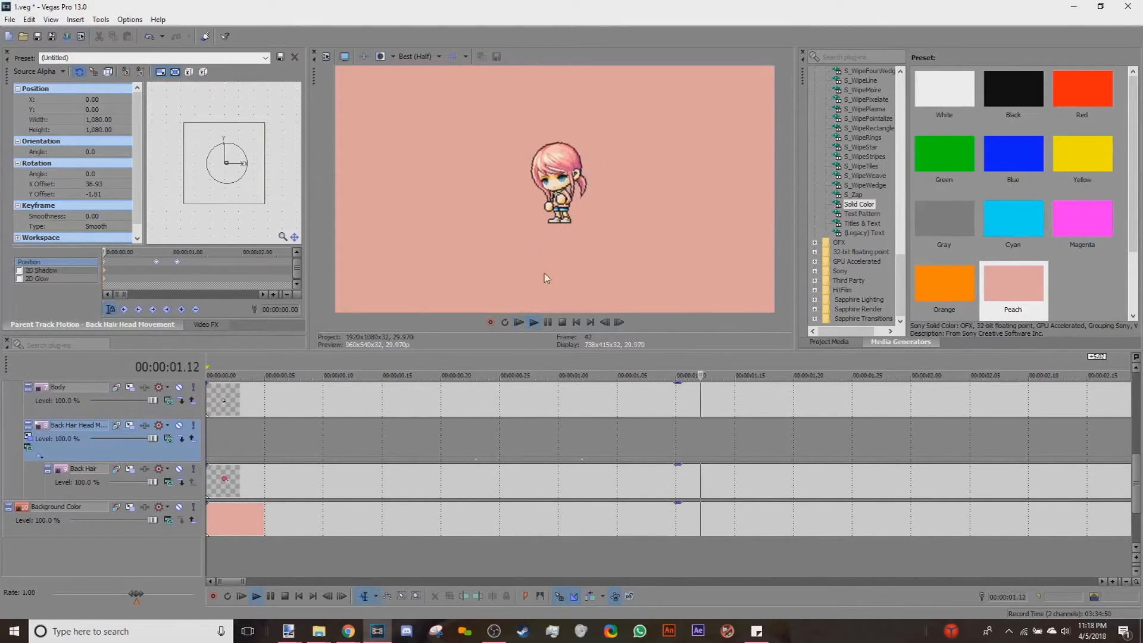
left_click(561, 324)
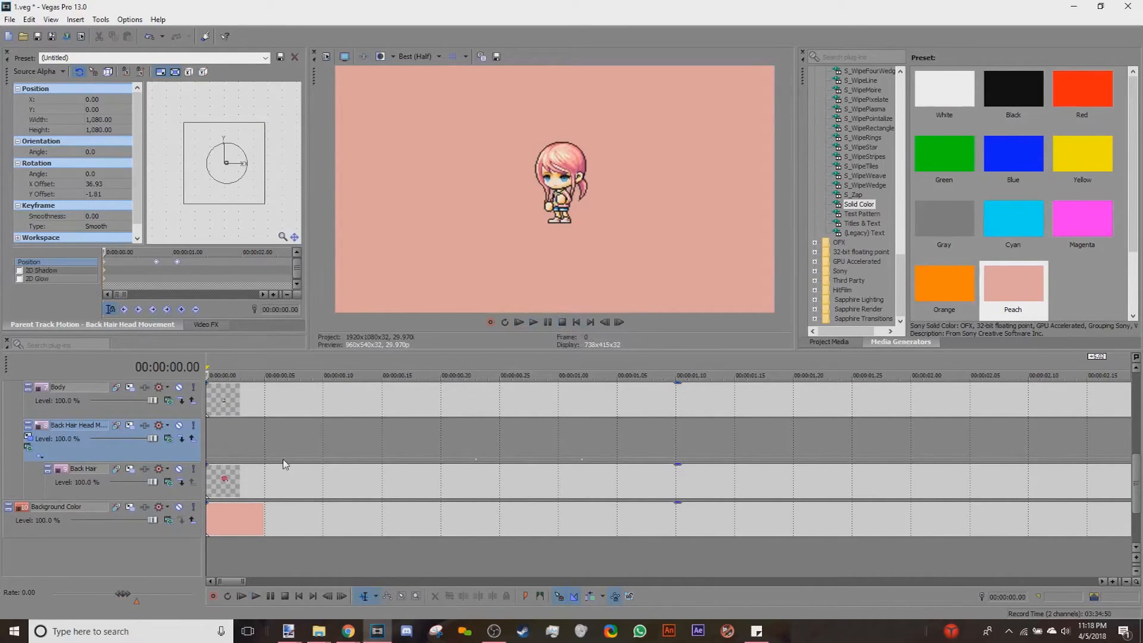
Step: Collapse the Head Movement keyframe lanes and duplicate the Arms track
scroll(284, 460, "up", 5)
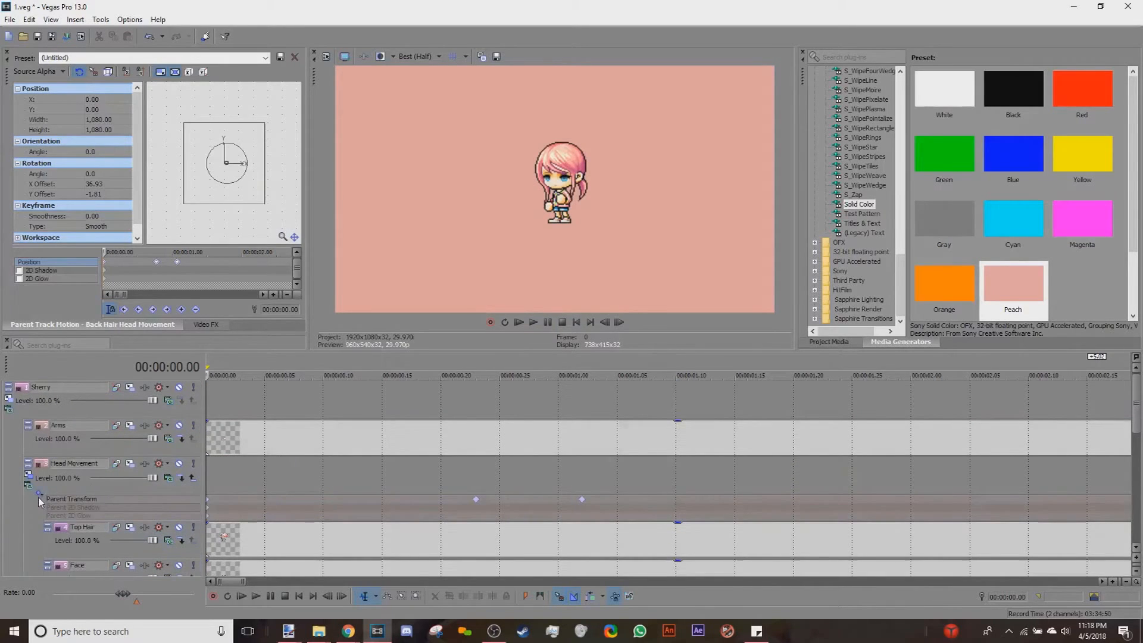
left_click(39, 498)
scroll(291, 439, "down", 10)
right_click(369, 439)
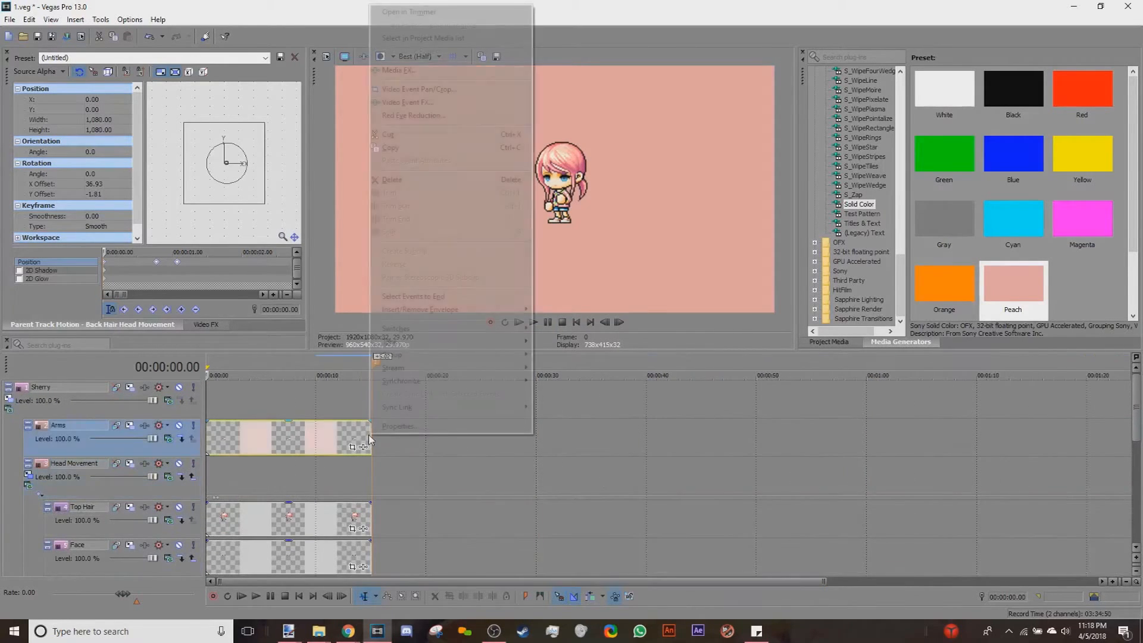
right_click(411, 443)
left_click(452, 334)
Step: Mask the Arms event with a rectangle around the pink-sleeved arm and move its rotation center to about X 119.2, Y 108.4
left_click(352, 447)
scroll(392, 287, "up", 6)
left_click_drag(398, 251, 469, 327)
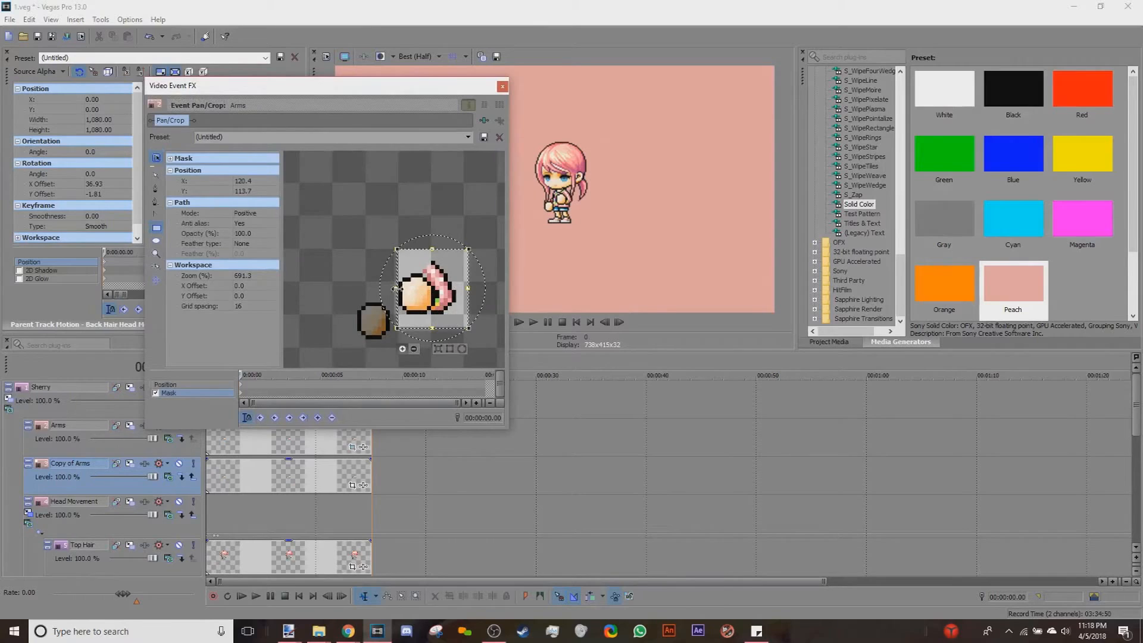
left_click(218, 385)
left_click_drag(395, 257, 430, 264)
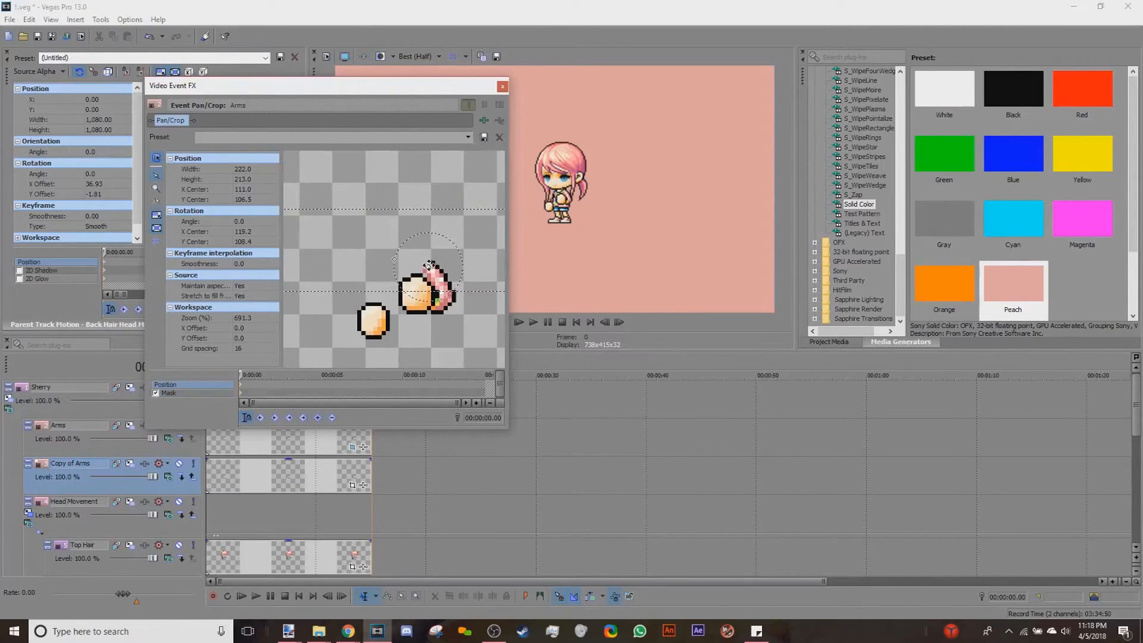
left_click(502, 87)
Step: Mask the Copy of Arms event with a rectangle around the separate sleeveless hand
left_click(352, 486)
scroll(362, 319, "up", 5)
scroll(362, 320, "up", 2)
left_click_drag(336, 288, 395, 340)
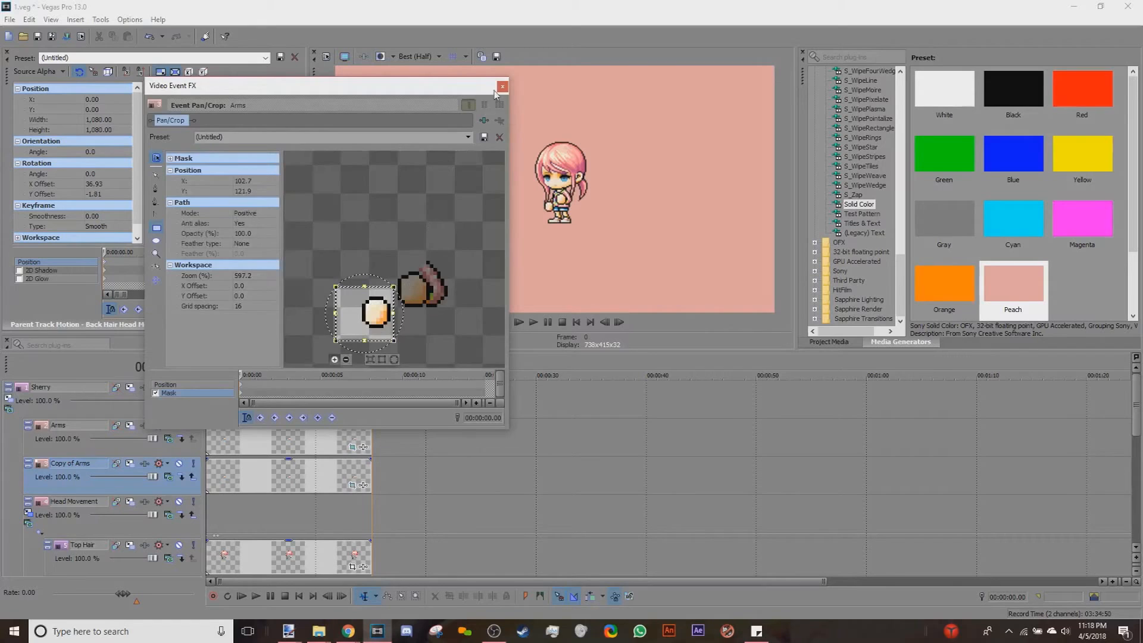
left_click(502, 86)
Step: Rename the Arms track to Right Arm and the Copy of Arms track to Left Arm
scroll(474, 472, "up", 4)
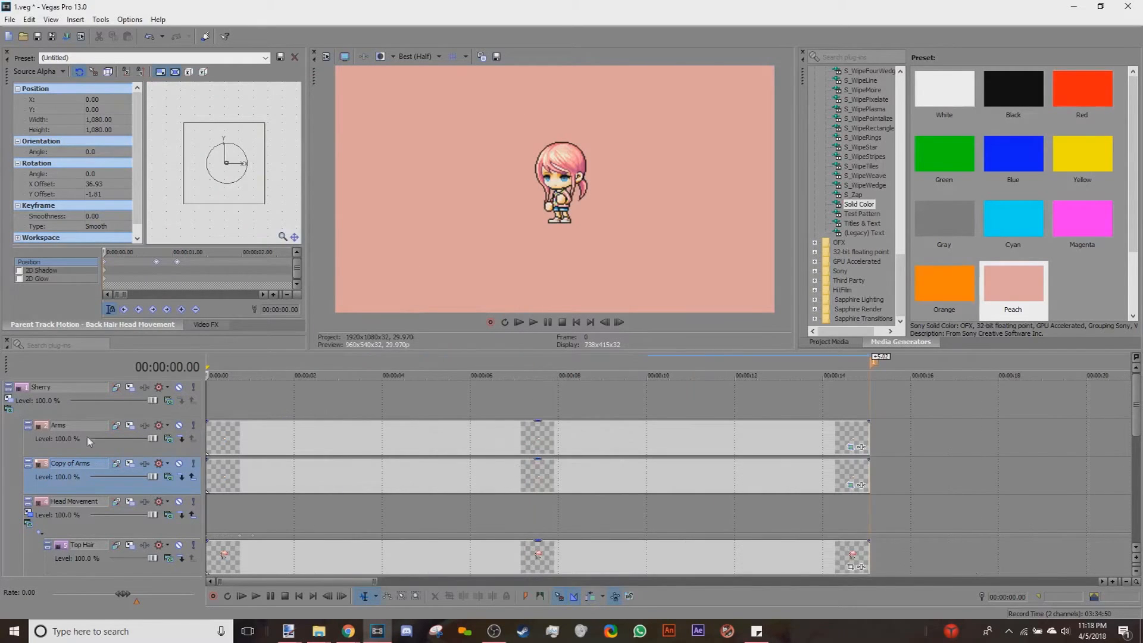
double_click(75, 424)
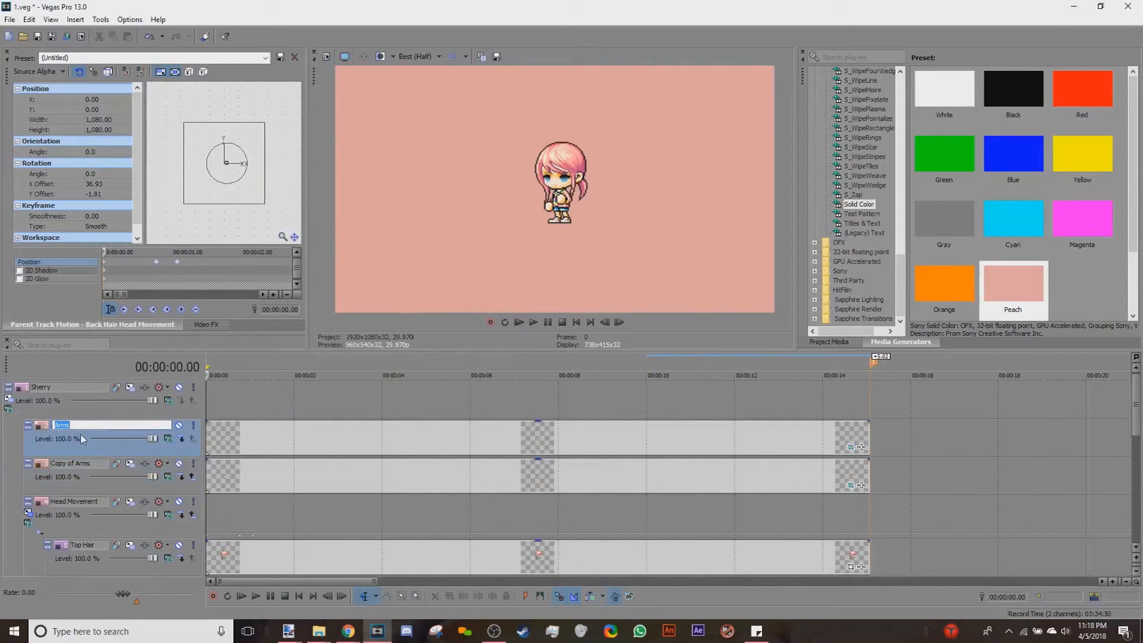
type("Right Arm")
key("Return")
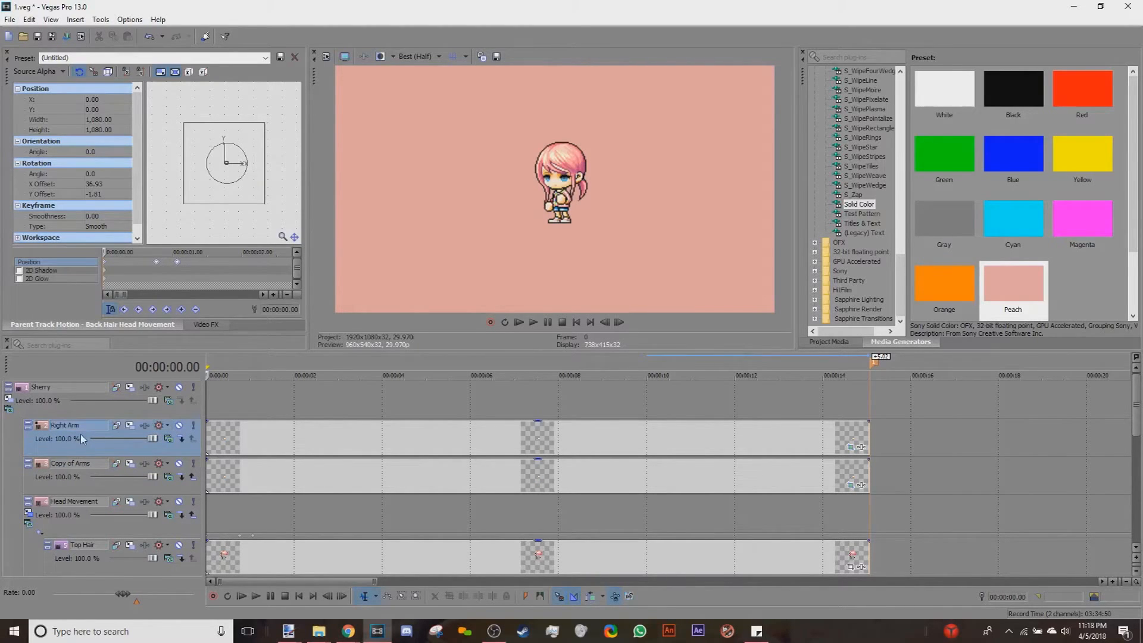
left_click(87, 466)
left_click(86, 465)
key("Caps_Lock")
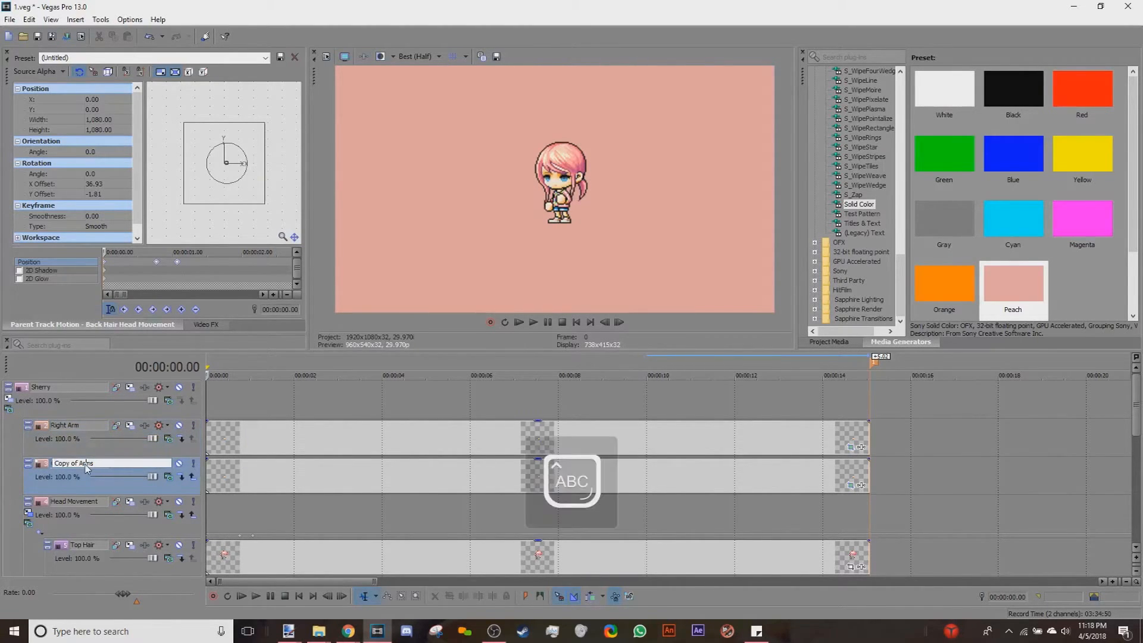
key("ctrl+a")
type("Left Arm")
key("Return")
Step: Move the Right Arm track below the Left Arm track and save the project
left_click_drag(77, 451, 87, 485)
left_click(36, 38)
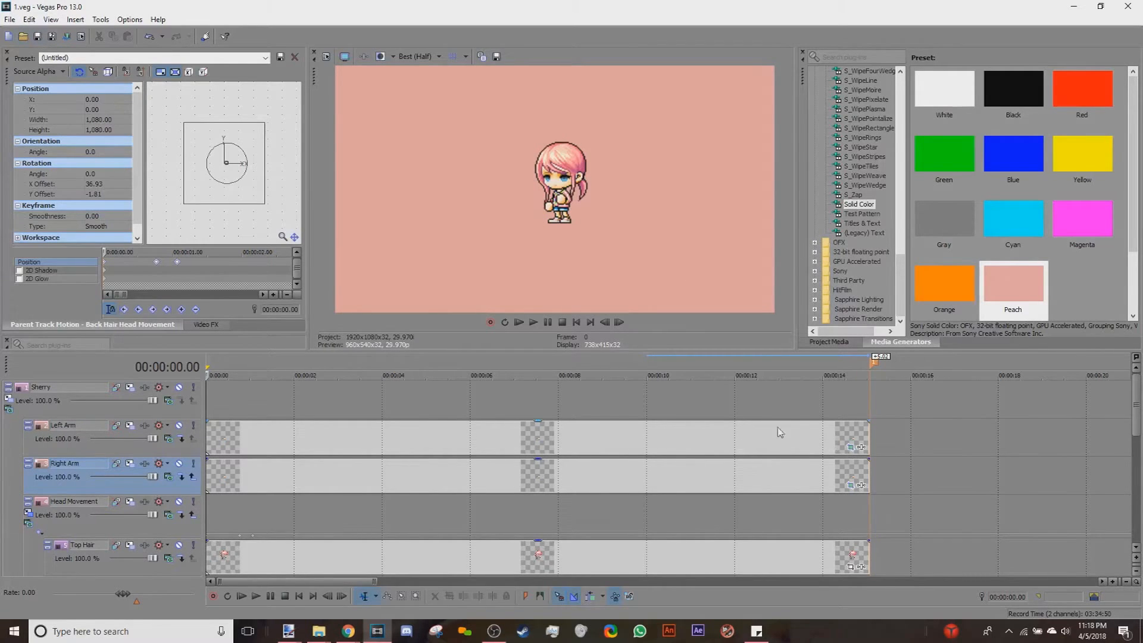
Step: Add timeline markers at the head keyframes at 00:00:00.23 and 00:00:01.02, and place the playhead at the first marker
left_click(343, 534)
scroll(321, 537, "up", 5)
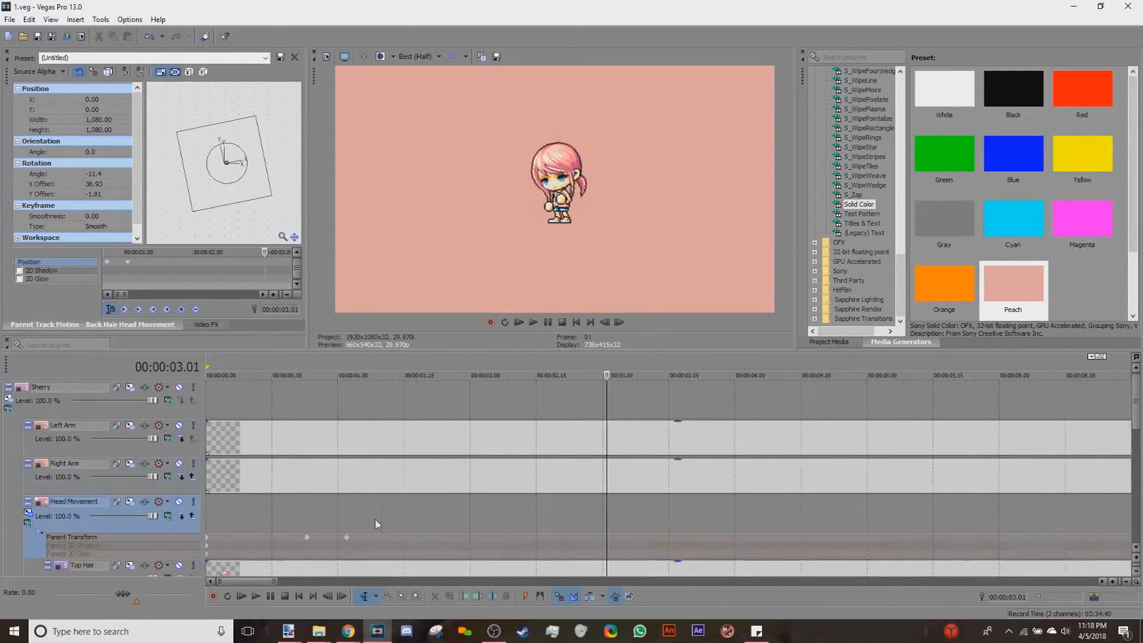
left_click(261, 539)
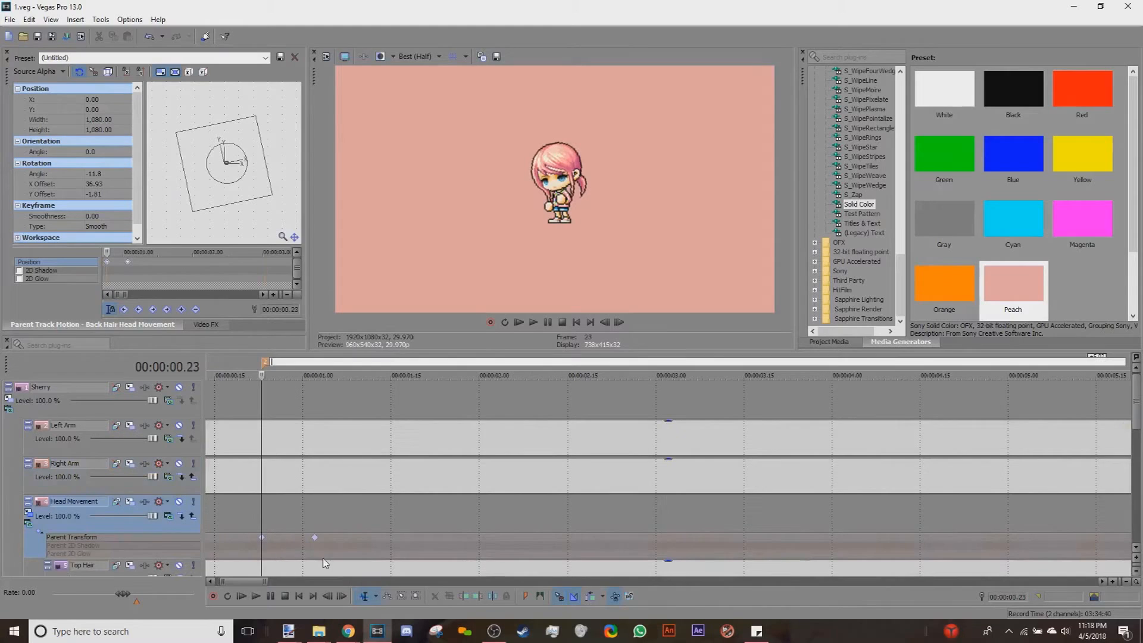
left_click(316, 540)
left_click(576, 322)
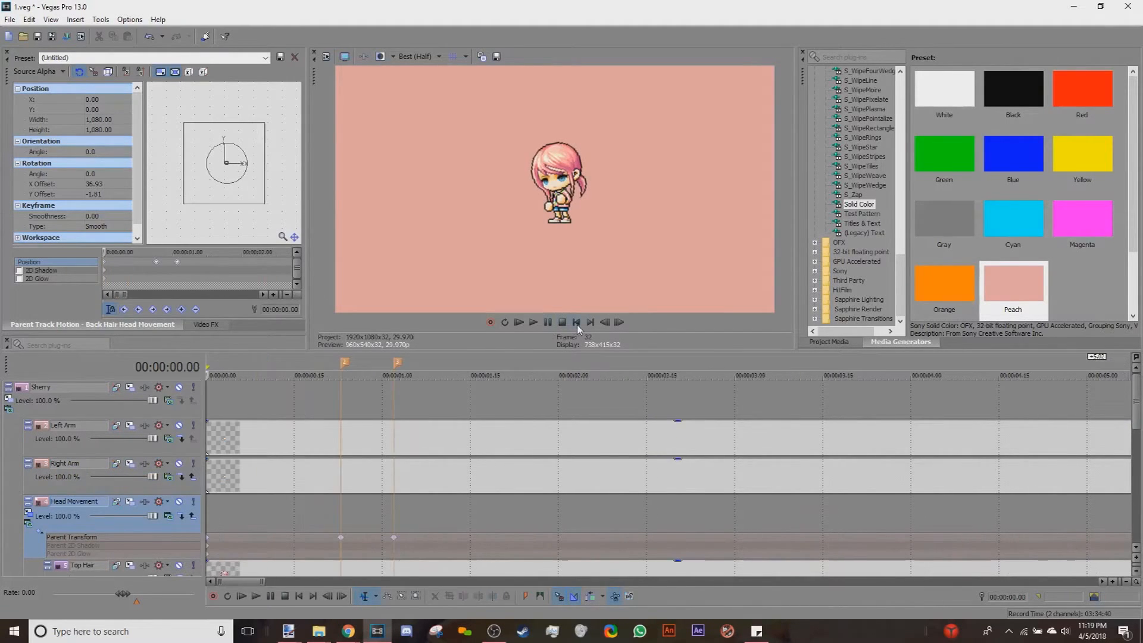
left_click(346, 521)
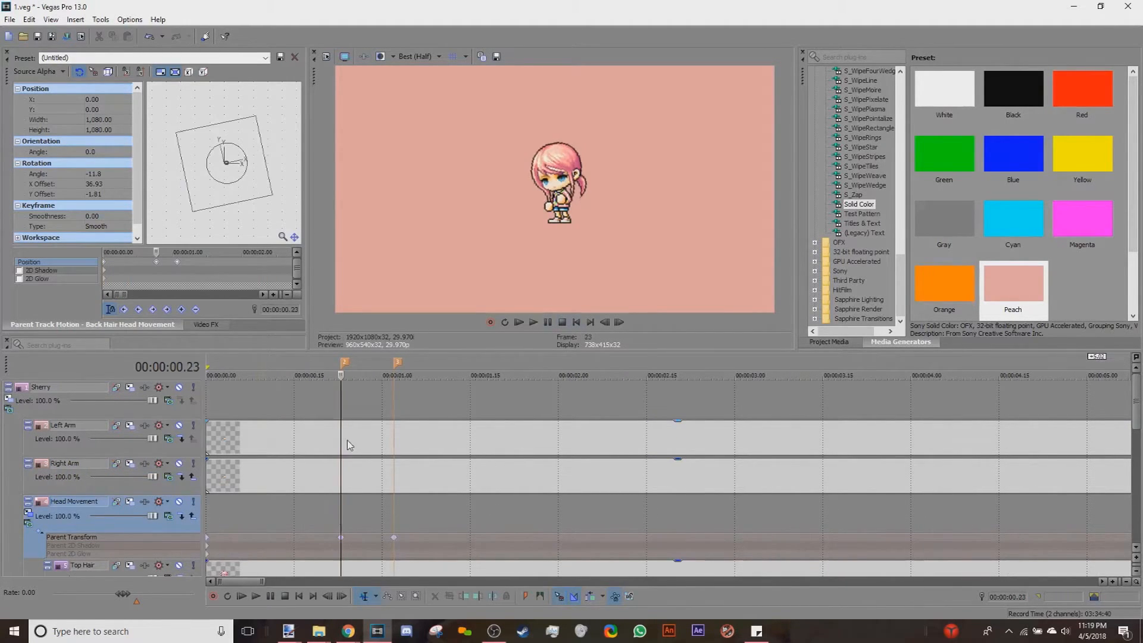
Step: Save the project and move the Left Arm track below the Right Arm track, with the Right Arm event's Pan/Crop open
right_click(346, 477)
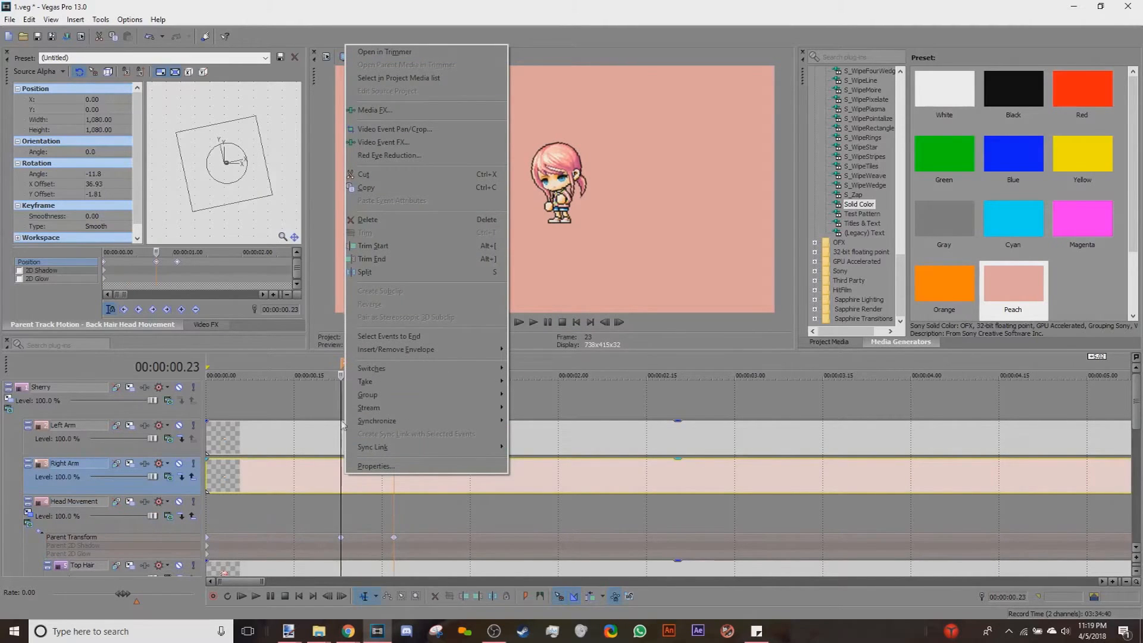
left_click(393, 128)
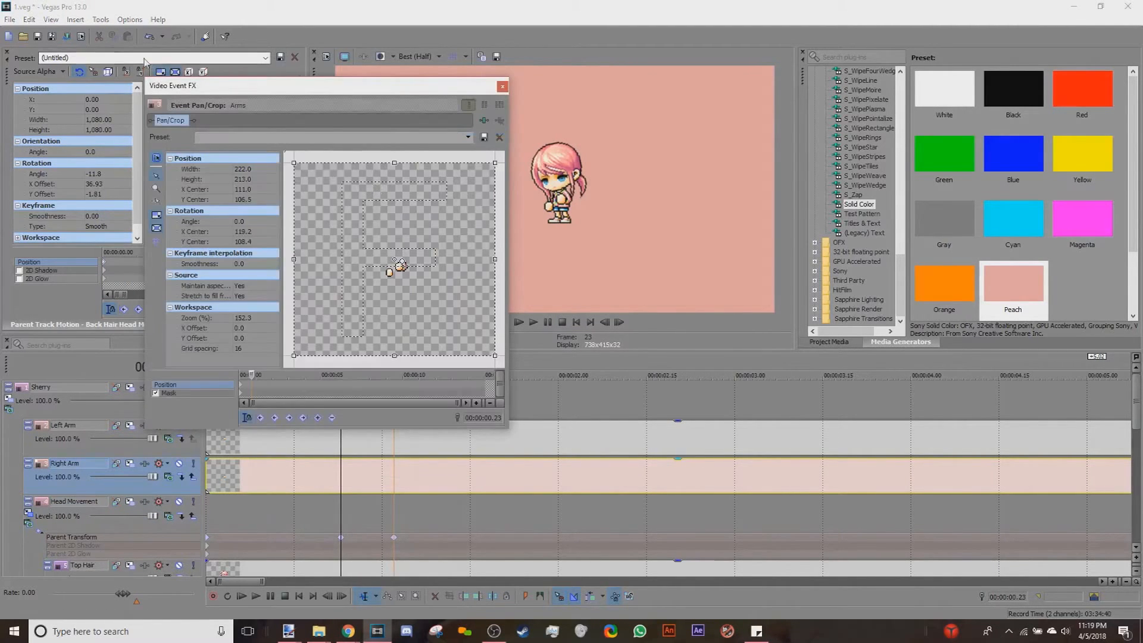
left_click(37, 36)
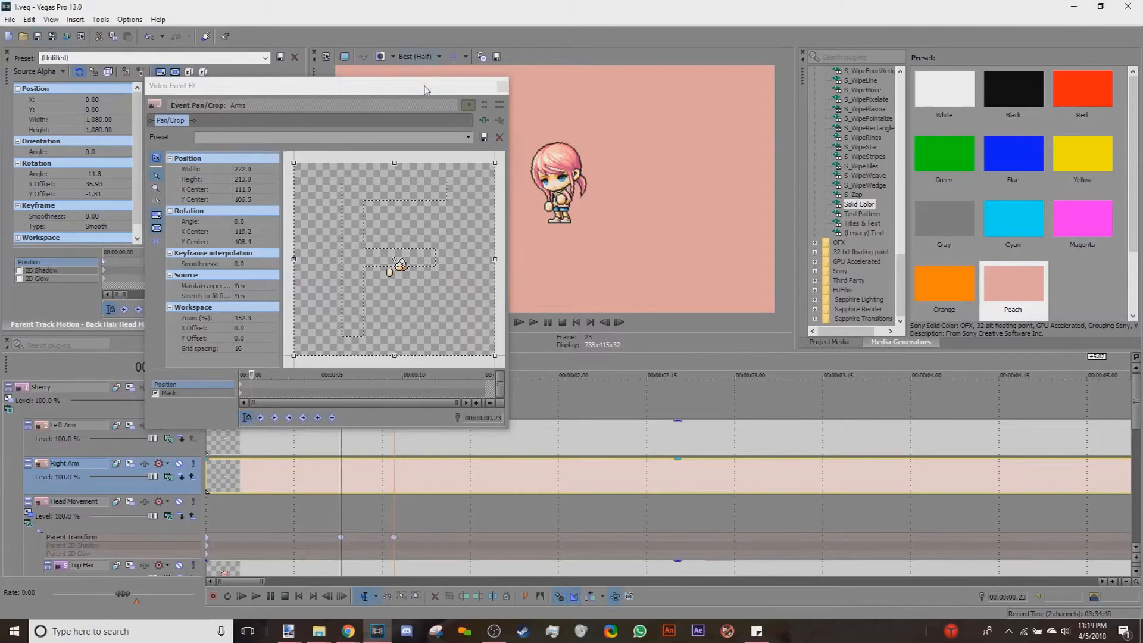
left_click_drag(422, 87, 382, 63)
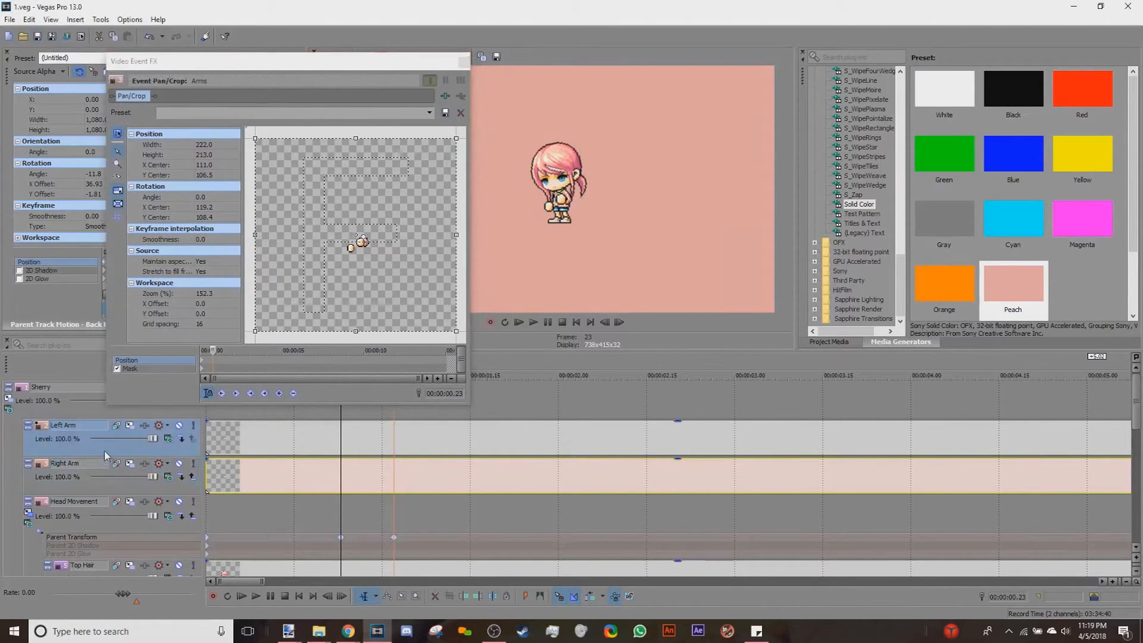
left_click_drag(106, 457, 106, 424)
Step: Keyframe the Right Arm event's rotation with smooth interpolation: -21.8° at 00:00:00.23 and -20.8° at 00:00:01.02
scroll(360, 235, "down", 2)
scroll(367, 232, "down", 4)
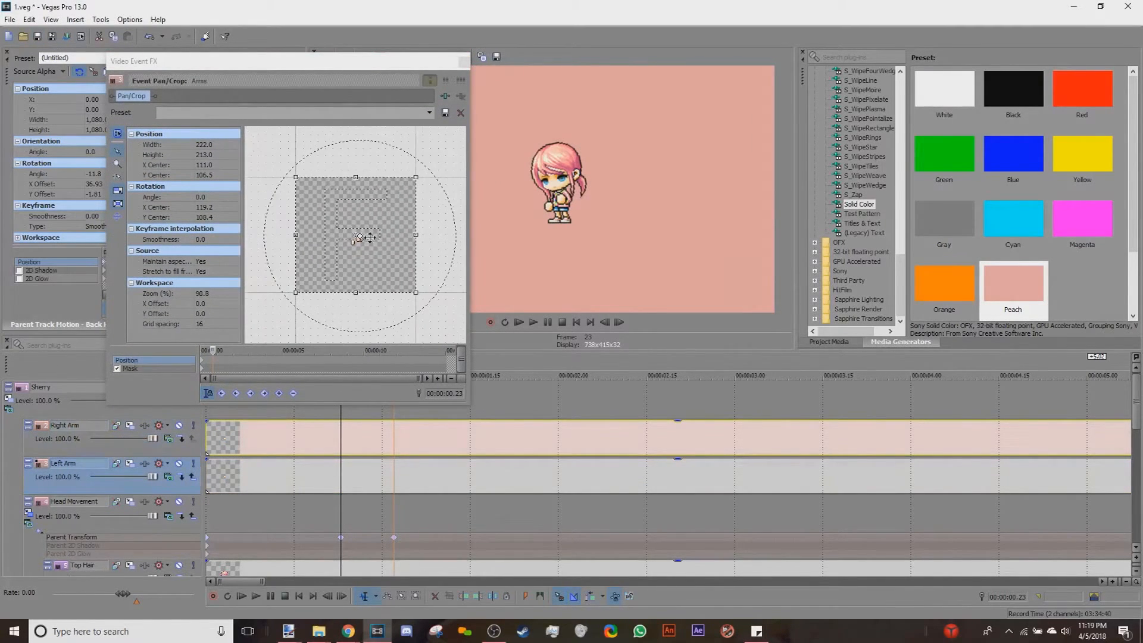
right_click(203, 361)
left_click(234, 469)
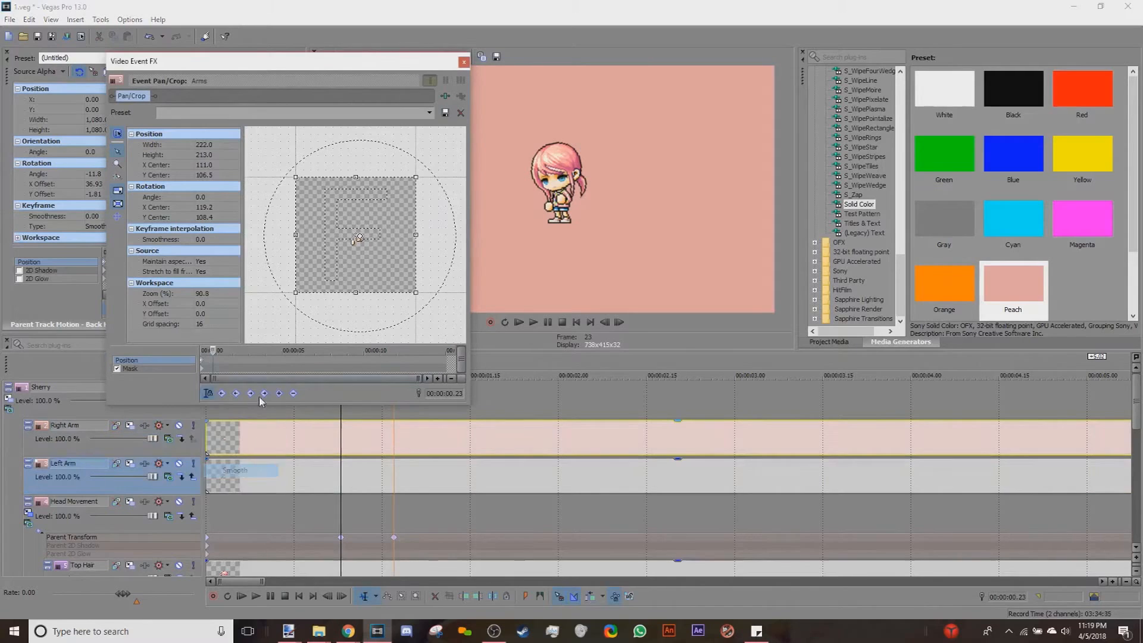
left_click_drag(442, 243, 420, 218)
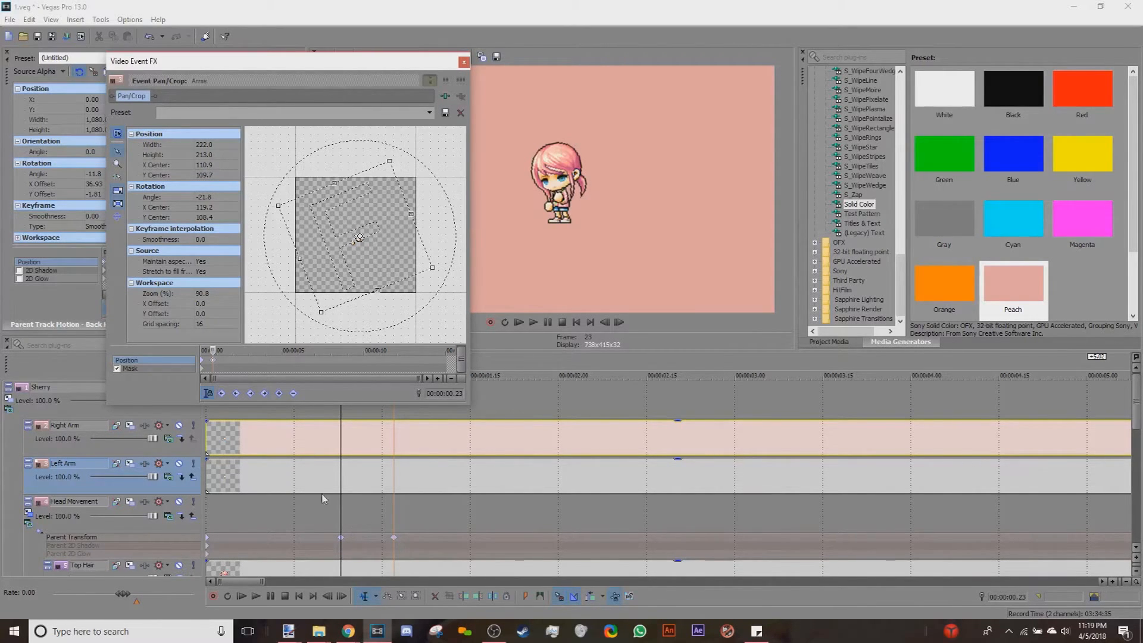
scroll(271, 352, "up", 4)
left_click(288, 360)
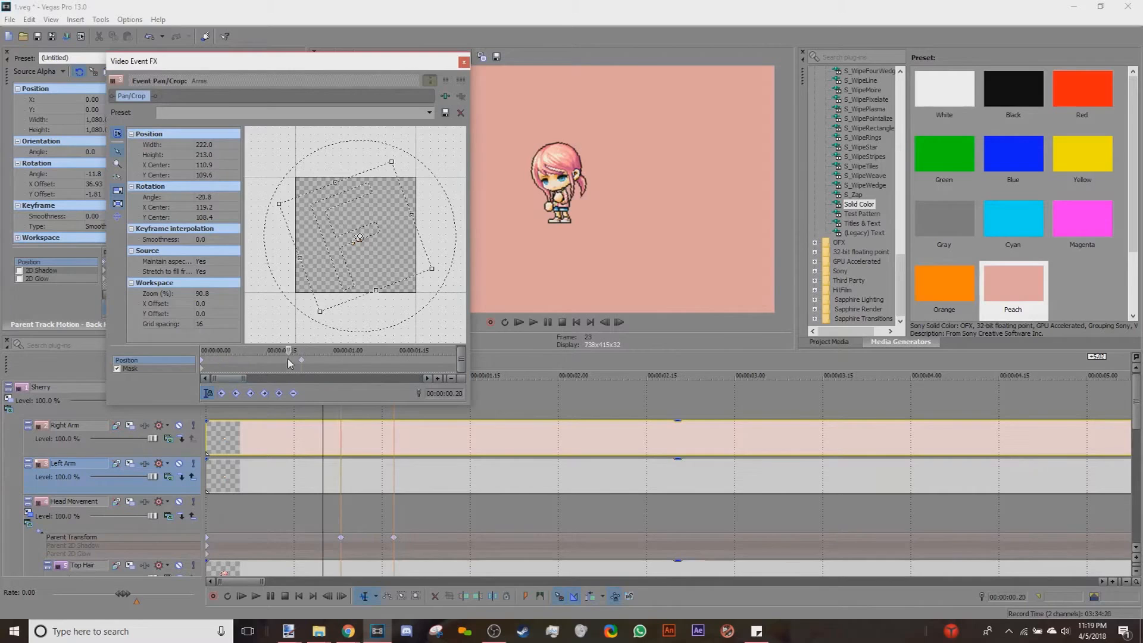
left_click(394, 539)
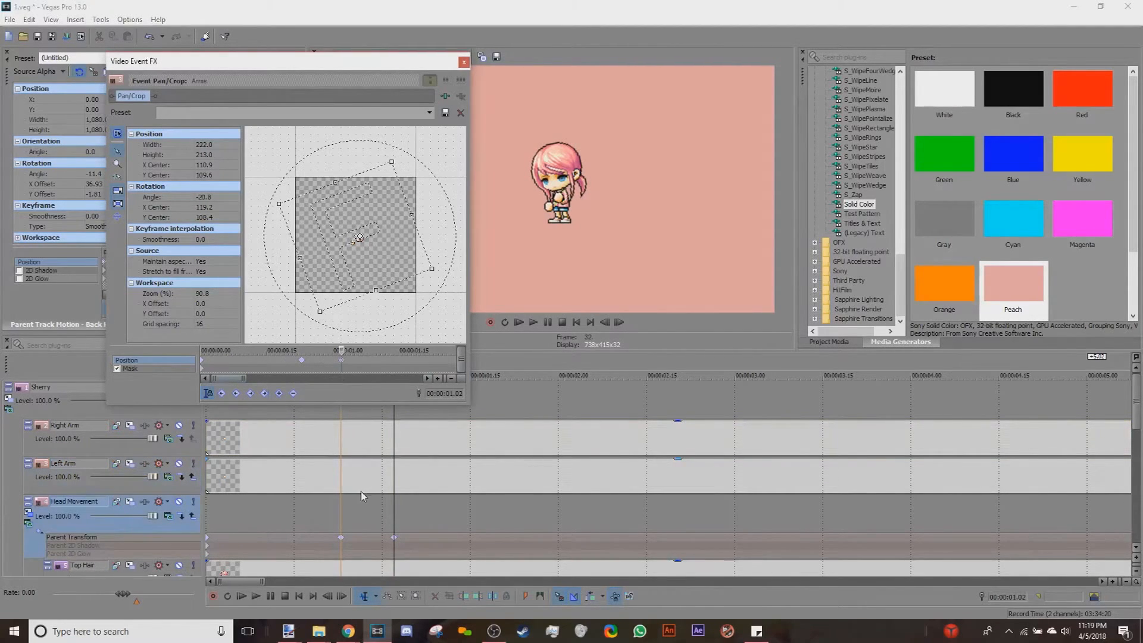
Step: In the Left Arm event's Pan/Crop, add a smooth position keyframe at 00:00:00.23
right_click(343, 472)
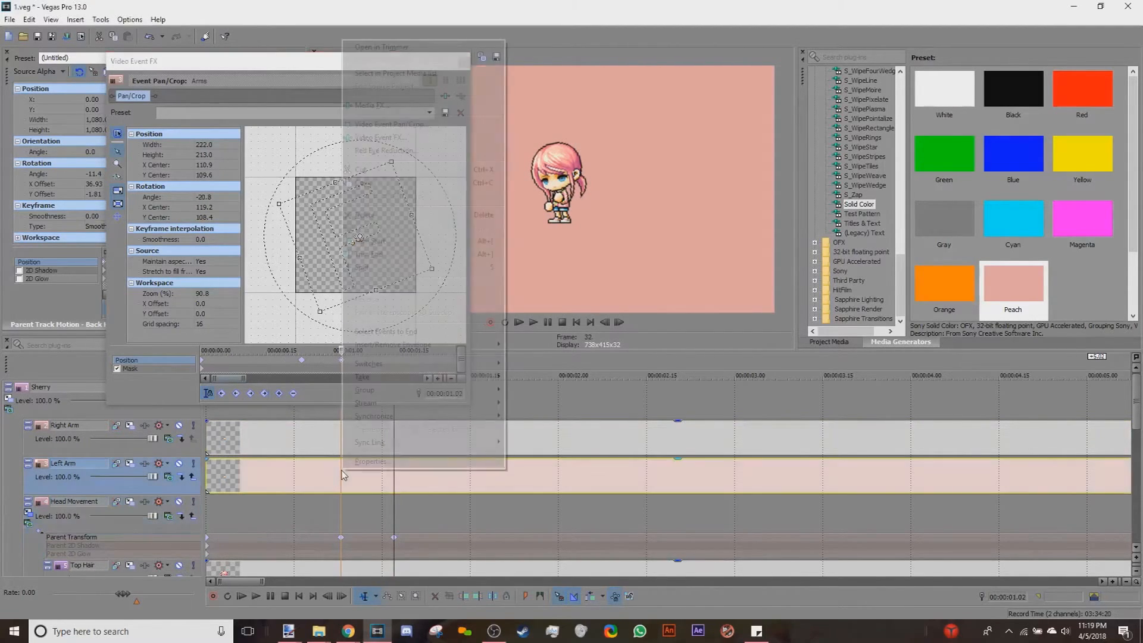
left_click(398, 125)
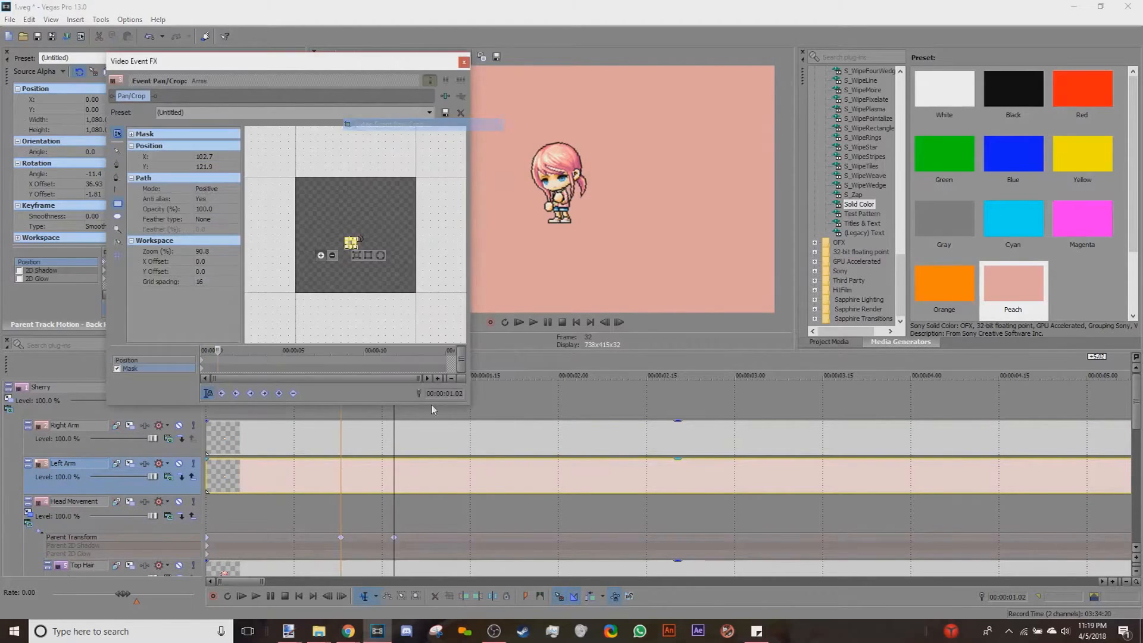
left_click(340, 512)
left_click(215, 360)
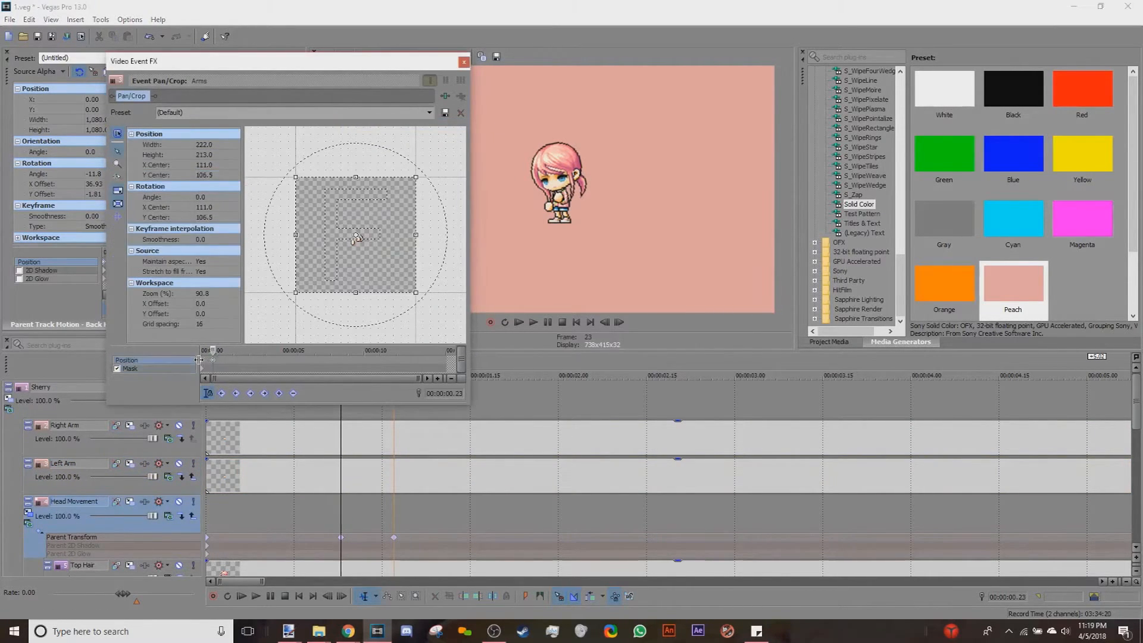
left_click(202, 360)
right_click(212, 361)
left_click(256, 472)
left_click(337, 502)
scroll(426, 235, "up", 4)
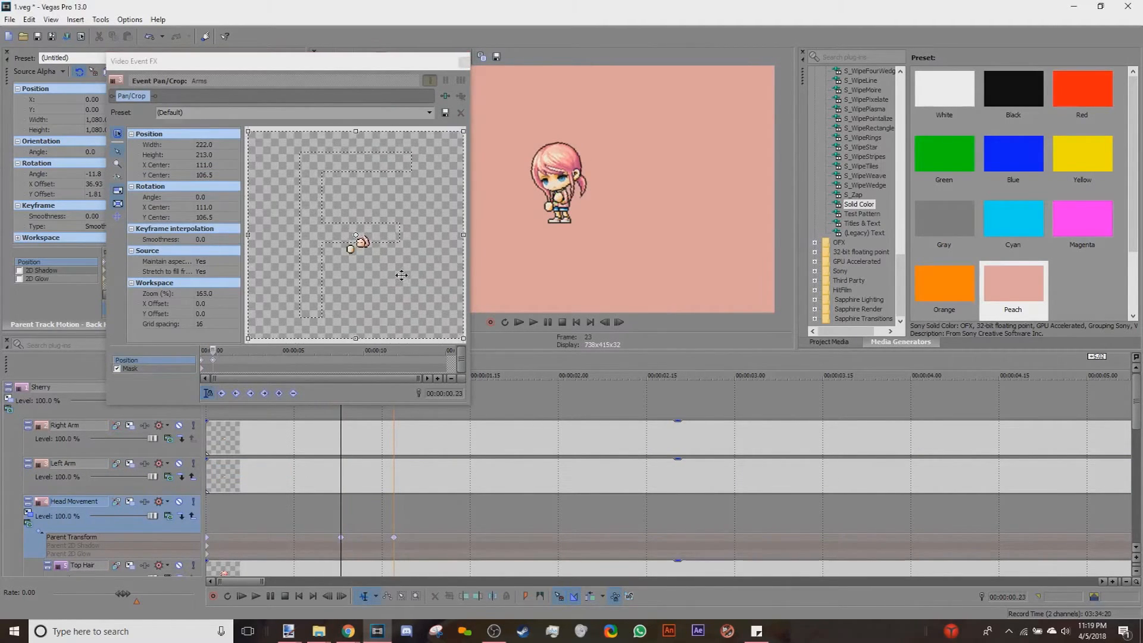
Step: Shift the Left Arm at the 00:00:00.23 keyframe to X Center 108.1 and Y Center 109.4
left_click_drag(376, 265, 374, 263)
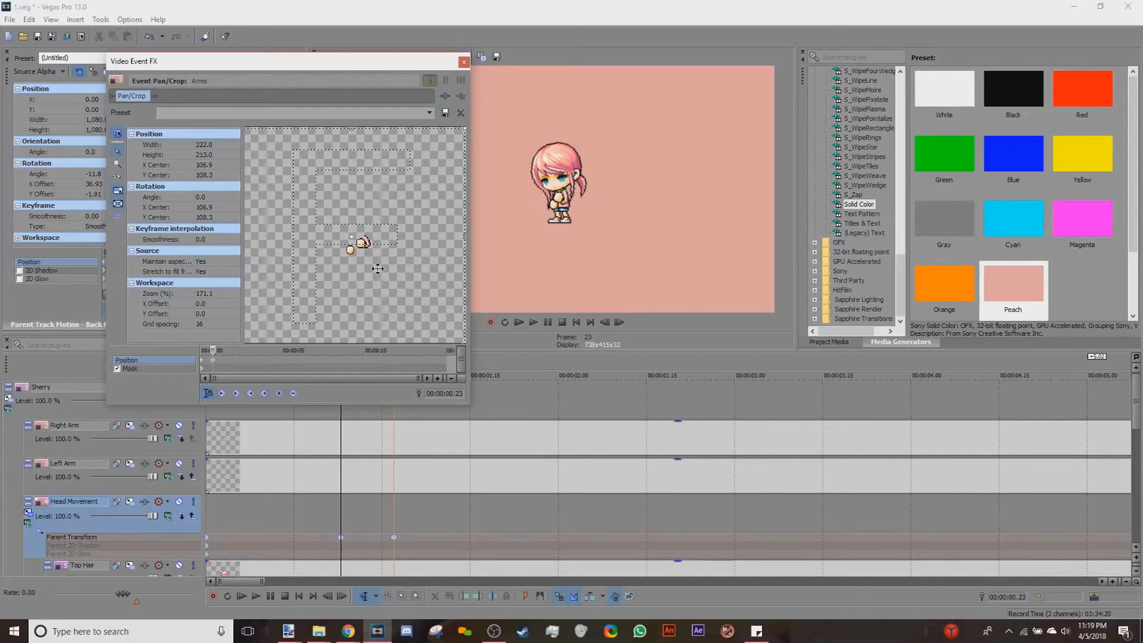
left_click_drag(377, 268, 378, 267)
left_click_drag(377, 267, 378, 267)
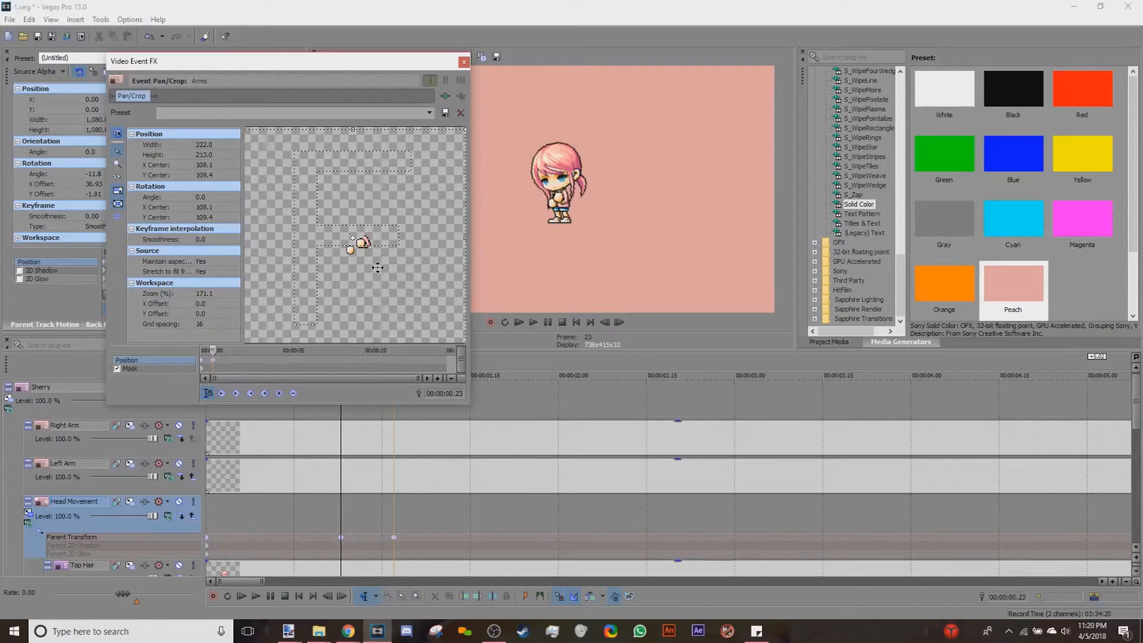
Step: Keyframe the Left Arm at 00:00:01.02 with its position from 00:00:00.19, X Center 108.3 and Y Center 109.2
scroll(302, 365, "up", 5)
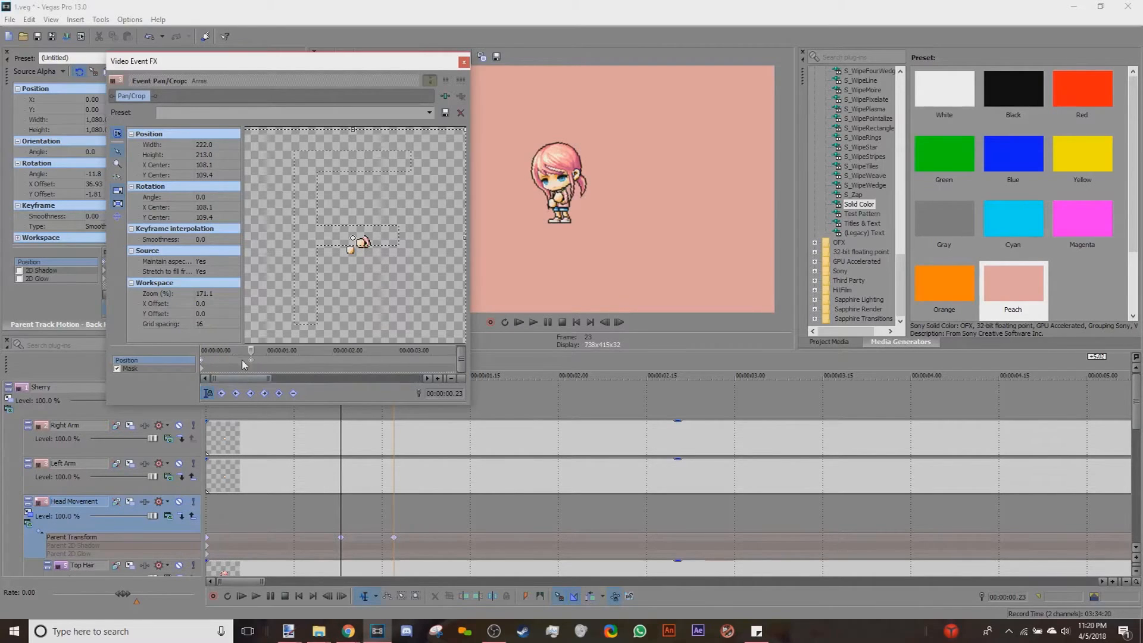
key("Left")
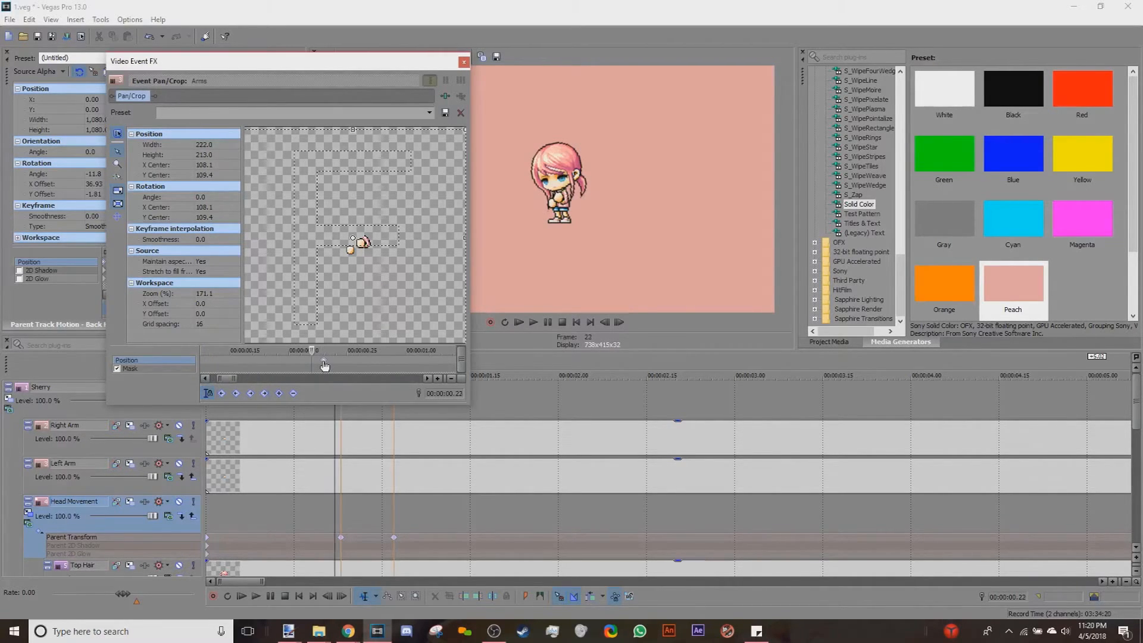
key("Left")
key("Left")
key("Left")
key("Left")
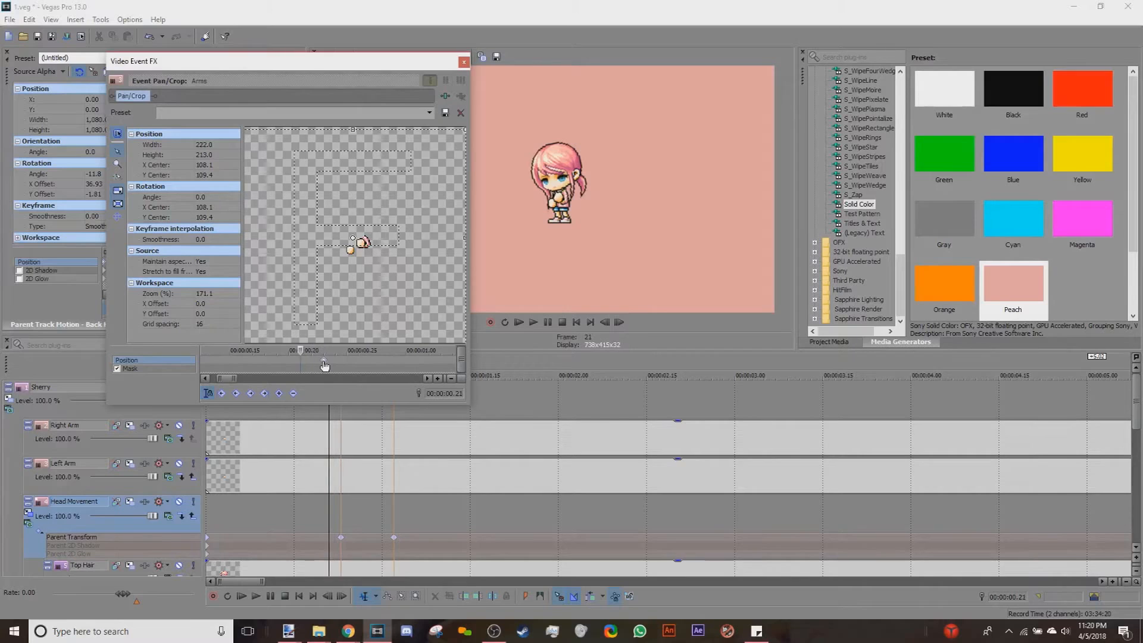
key("Left")
key("Left")
key("Right")
key("Right")
key("Right")
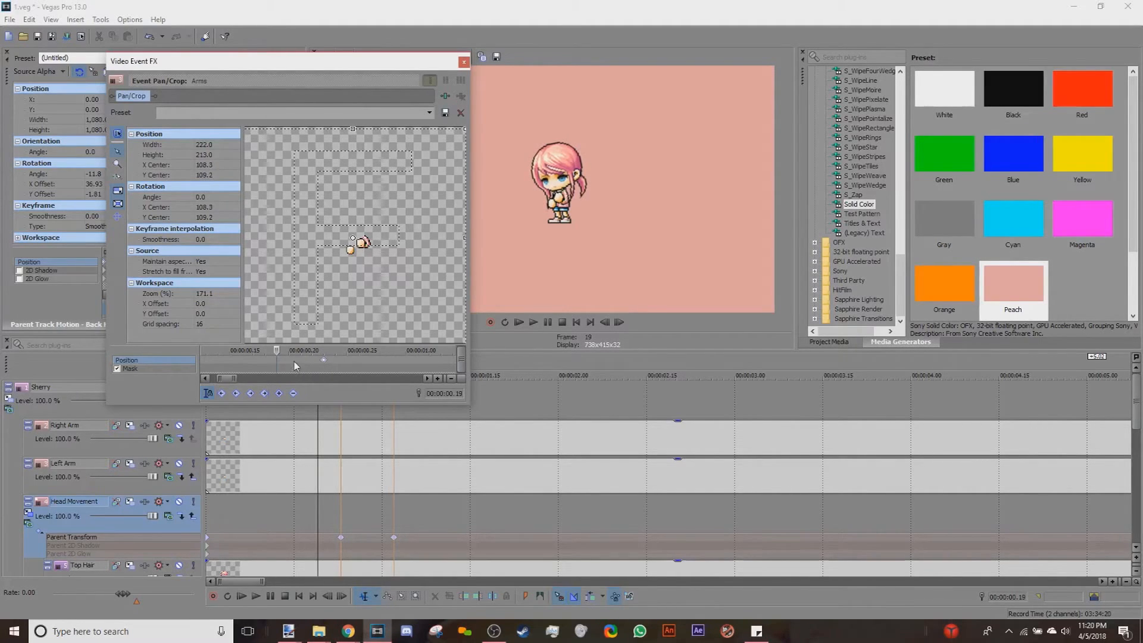
left_click(390, 505)
right_click(347, 361)
left_click(378, 396)
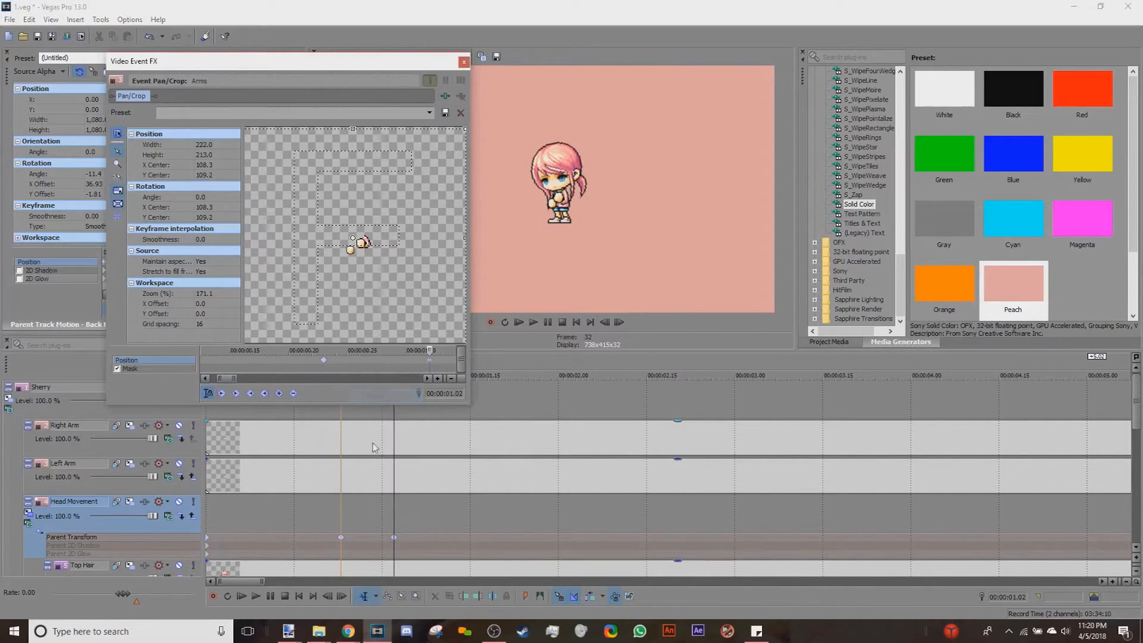
Step: Close the Pan/Crop window and play back the head and arm animation
left_click(465, 61)
left_click(520, 324)
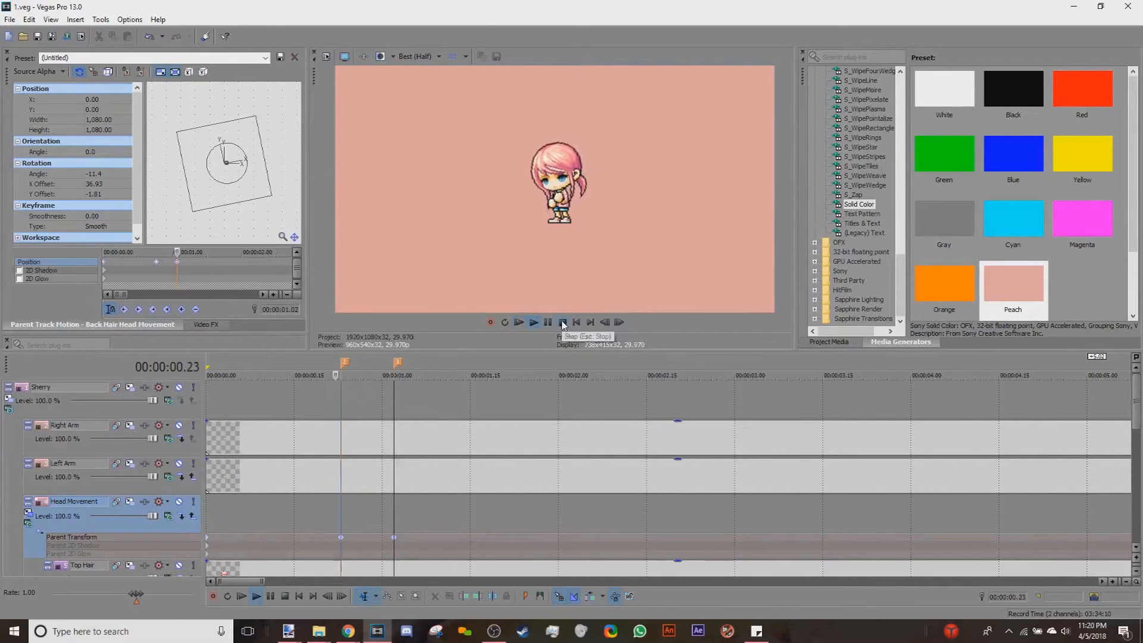
left_click(562, 323)
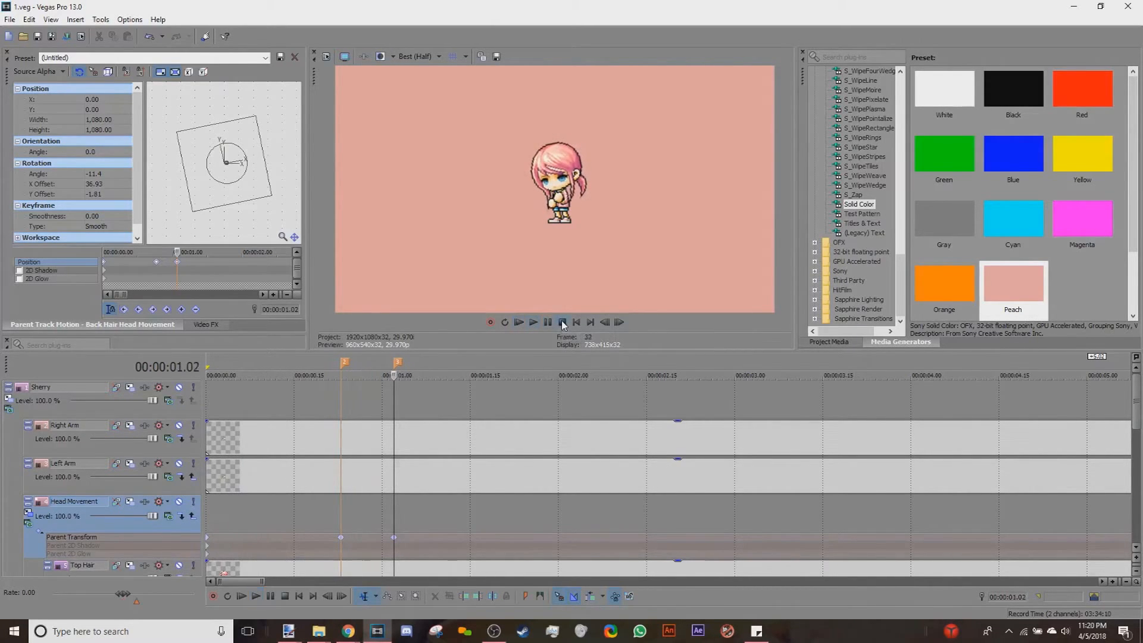
Step: Duplicate the Right Arm track and delete the event from the copy to leave an empty track
scroll(316, 478, "down", 10)
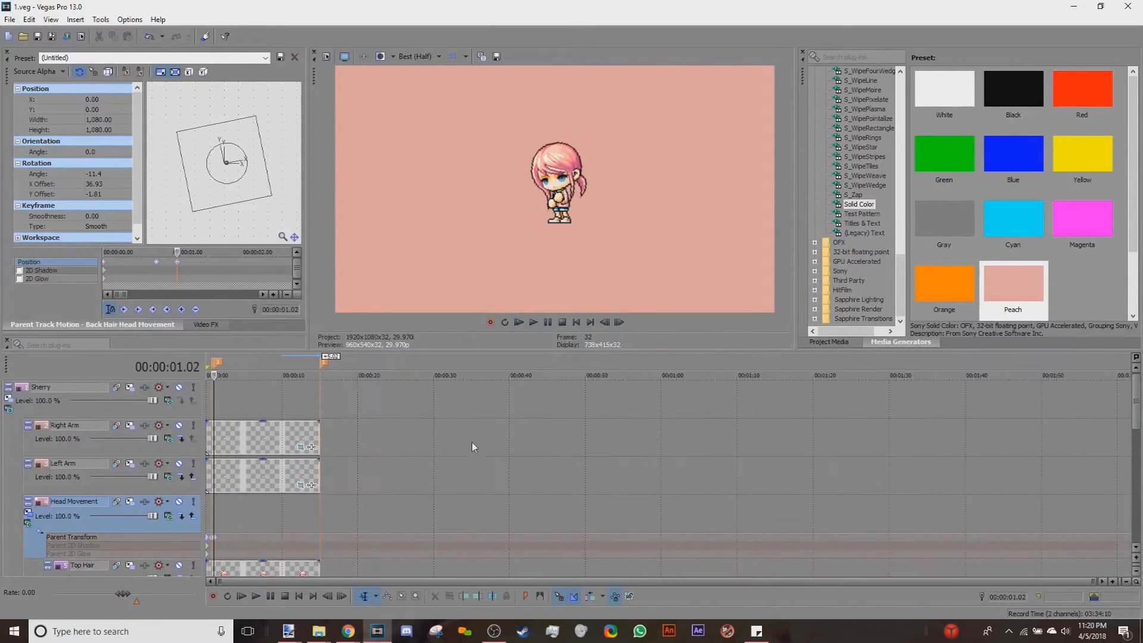
right_click(456, 444)
left_click(496, 345)
right_click(265, 440)
left_click(250, 475)
right_click(249, 474)
left_click(274, 218)
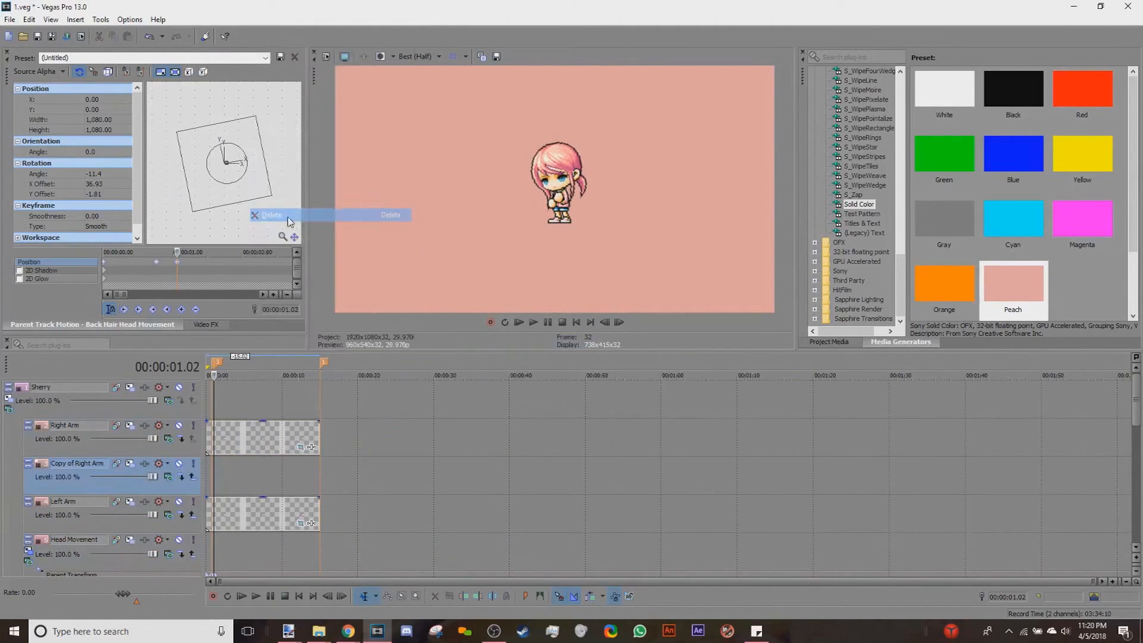
Step: Rename the Copy of Right Arm track to Body Movement and move it above the Right Arm track
double_click(87, 468)
type("B")
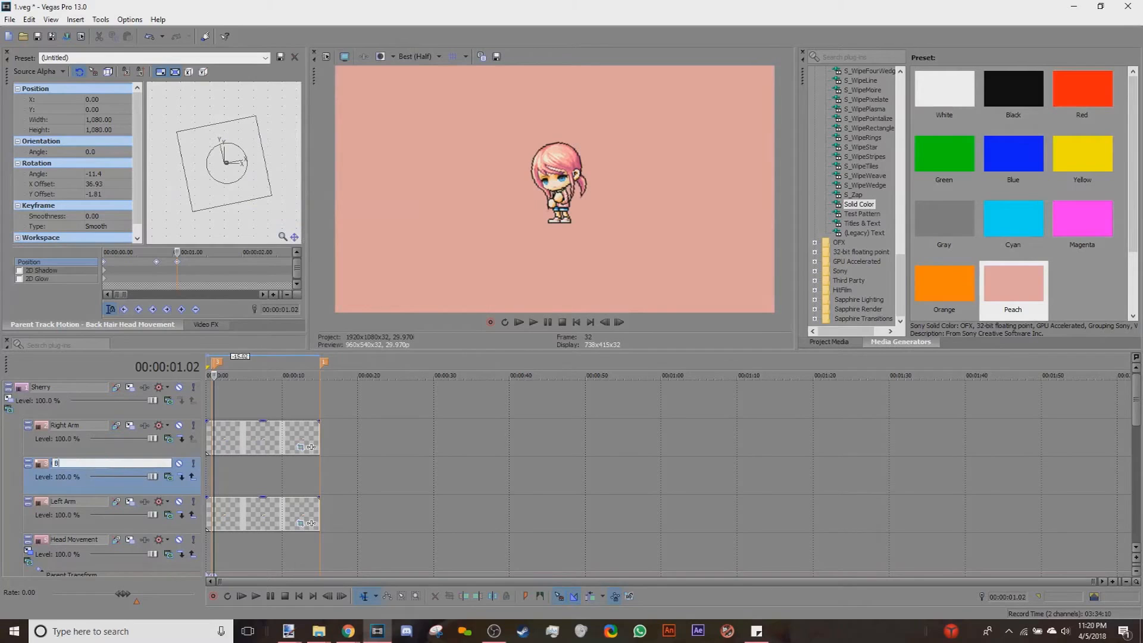
type("ody Movement")
key("Return")
left_click_drag(101, 491, 93, 426)
Step: Open the Body event's Pan/Crop and switch to mask editing on the body sprite
scroll(391, 459, "up", 8)
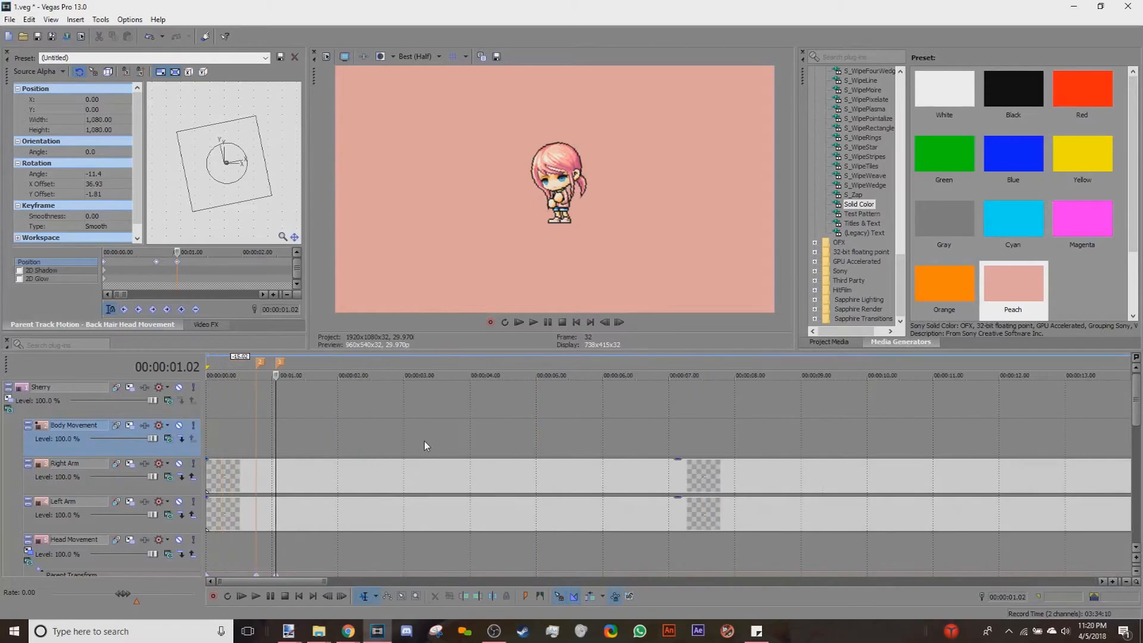
scroll(424, 441, "down", 3)
scroll(281, 498, "down", 5)
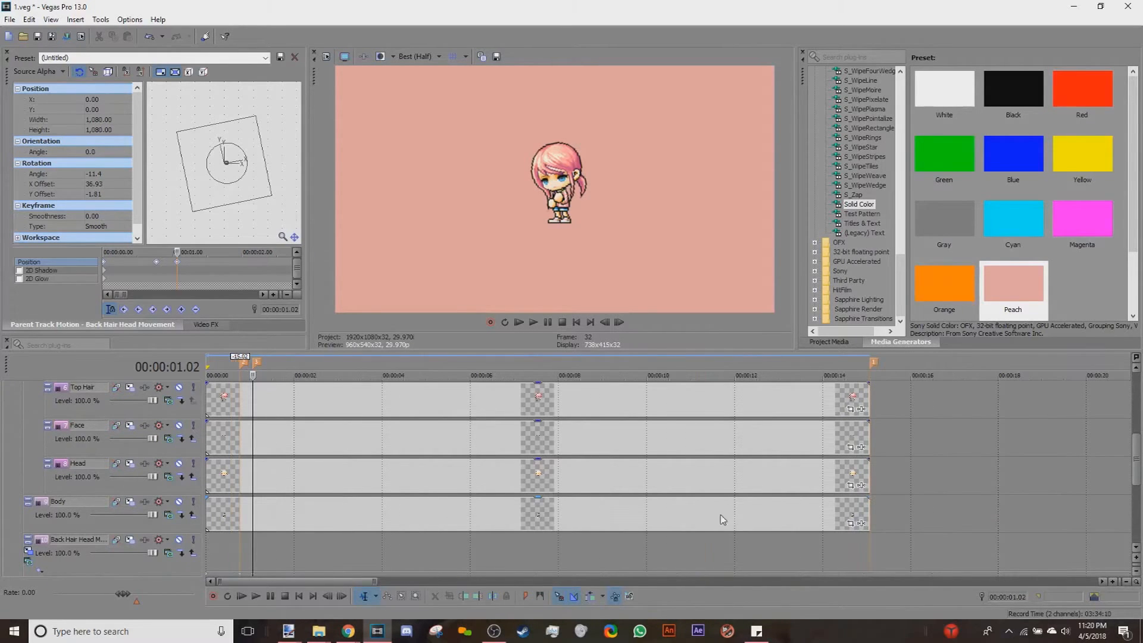
left_click(498, 634)
left_click(498, 633)
left_click(863, 524)
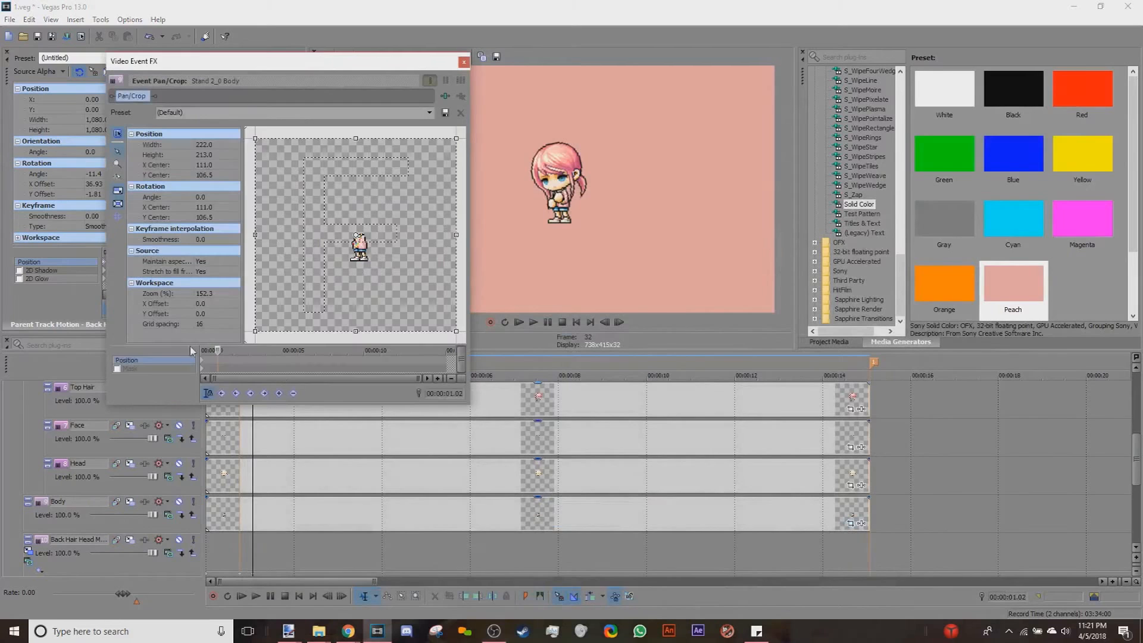
scroll(346, 265, "up", 3)
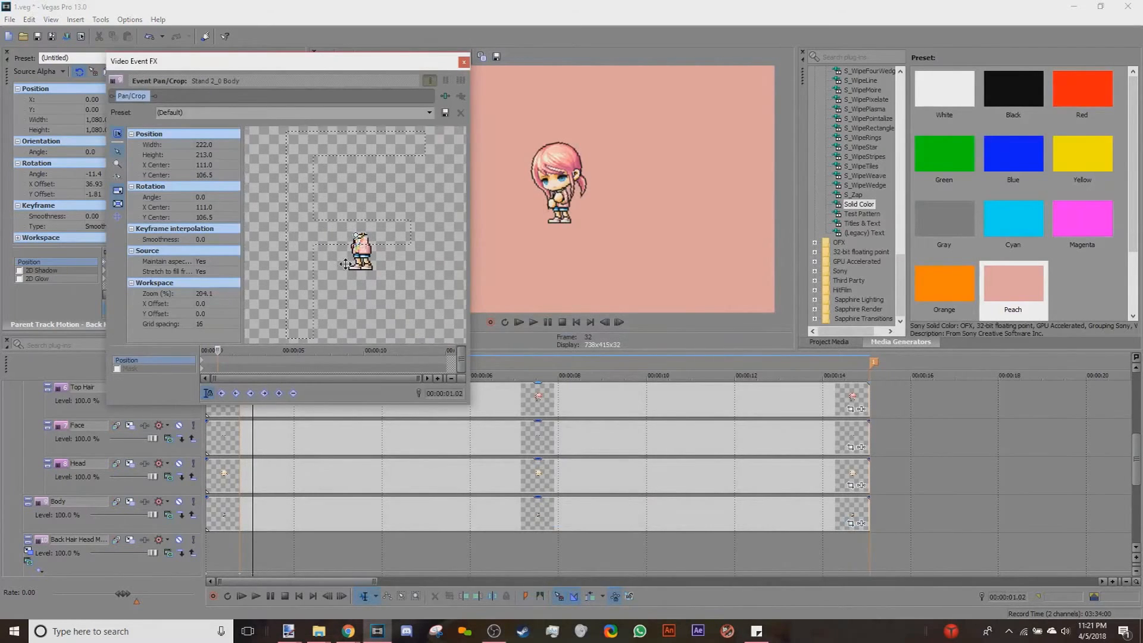
left_click(151, 369)
scroll(363, 251, "up", 1)
scroll(387, 239, "up", 2)
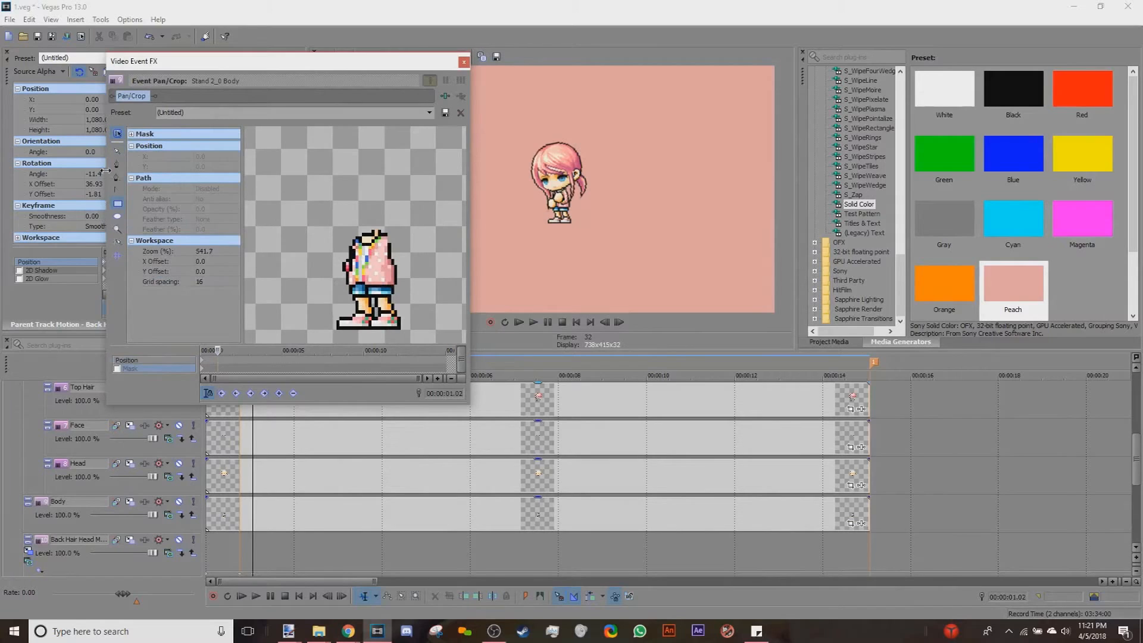
left_click(115, 168)
scroll(292, 252, "up", 3)
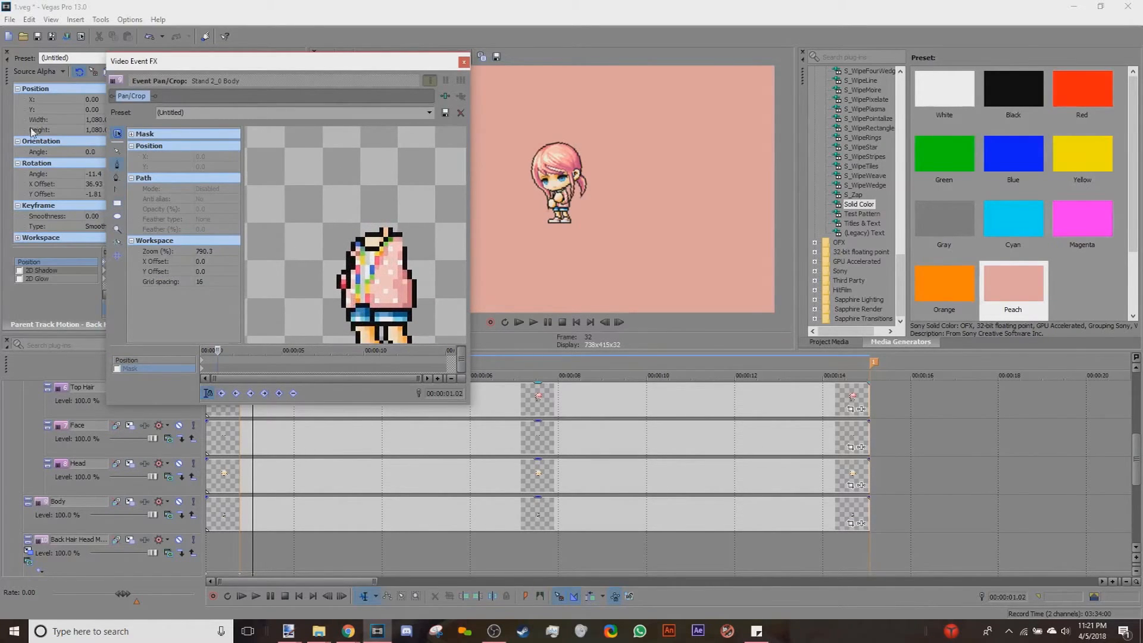
left_click(118, 151)
scroll(393, 298, "up", 1)
left_click_drag(392, 299, 375, 230)
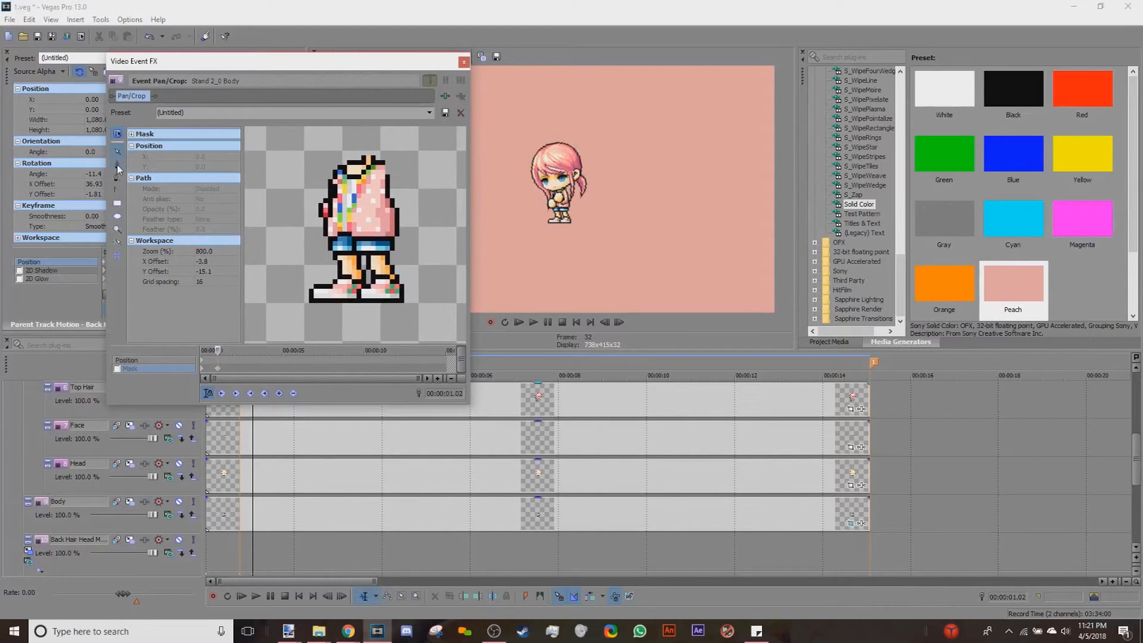
left_click(351, 144)
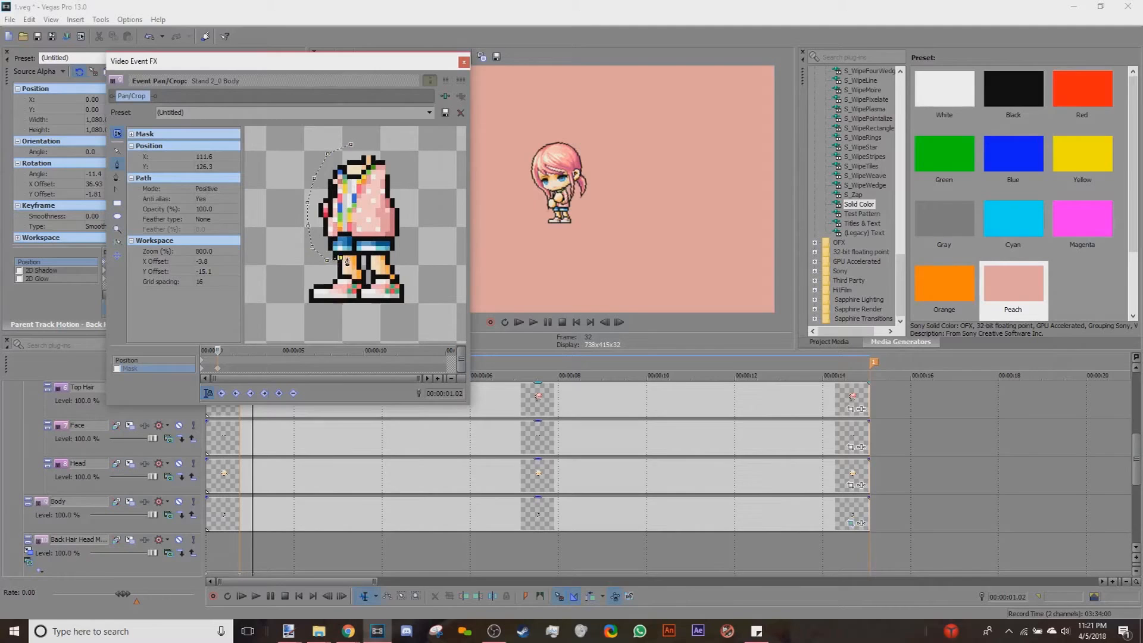
right_click(375, 260)
left_click(389, 265)
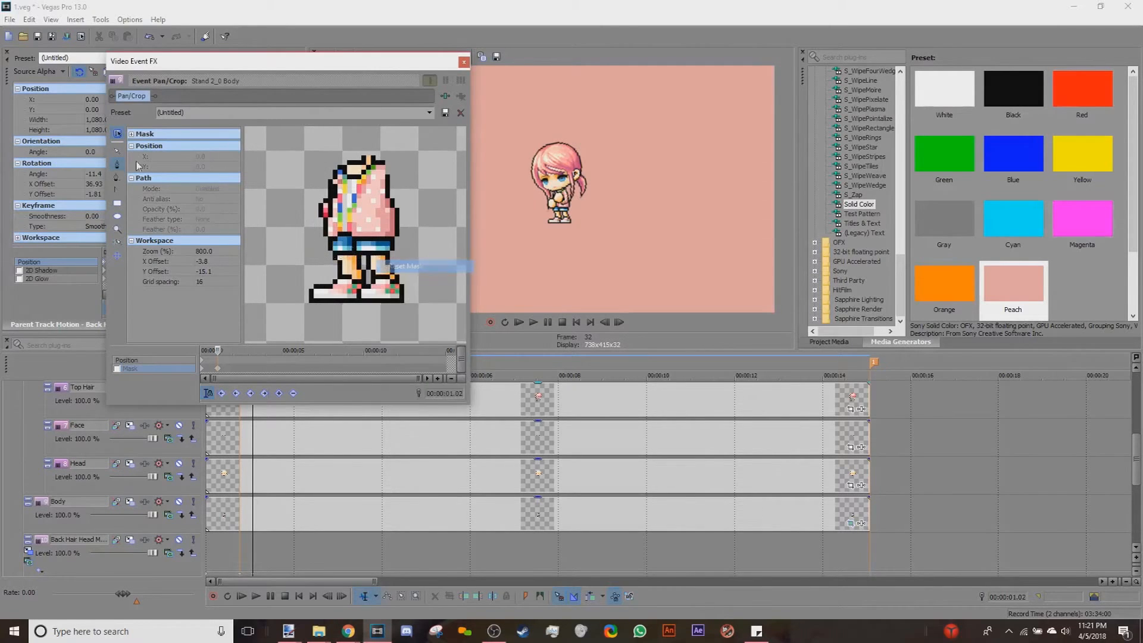
Step: Mask the Body event with a rectangle around the torso and shorts, excluding the legs and feet
left_click(117, 204)
left_click_drag(299, 137, 441, 255)
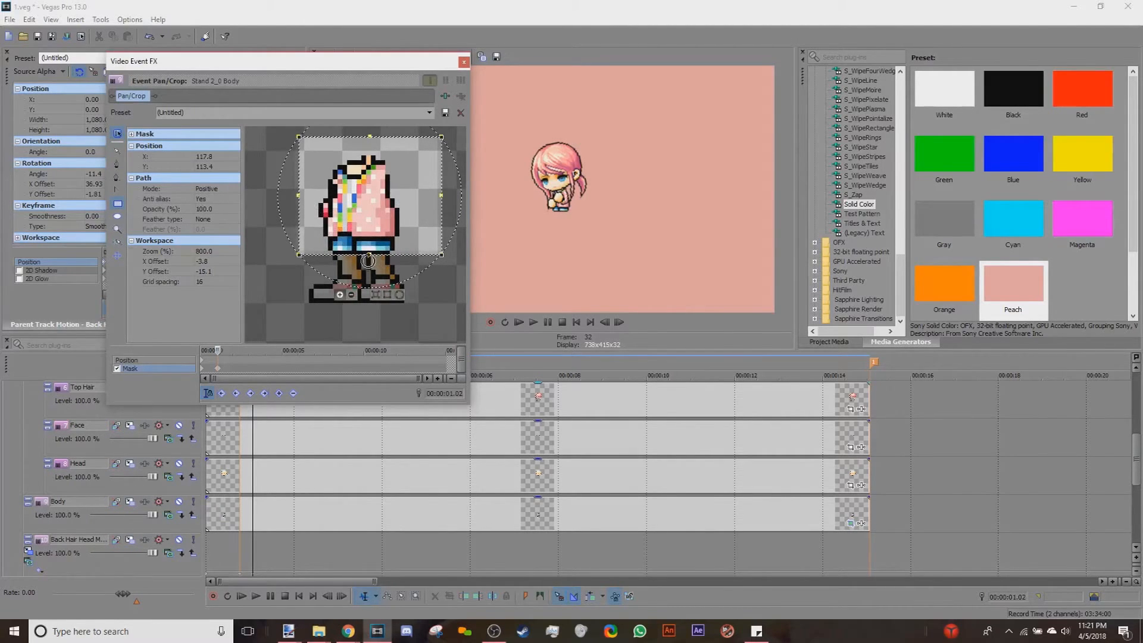
Step: Delete the Body event's first mask keyframe and move the adjusted rectangle mask's keyframe to the start of the event
left_click_drag(370, 255, 370, 256)
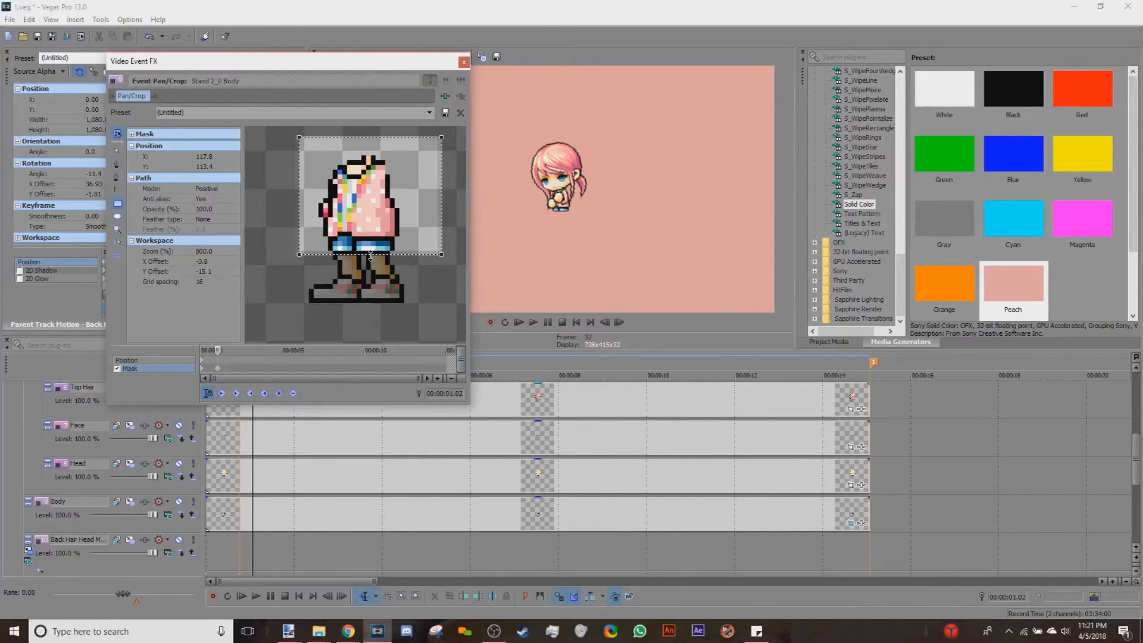
left_click(202, 369)
left_click(293, 394)
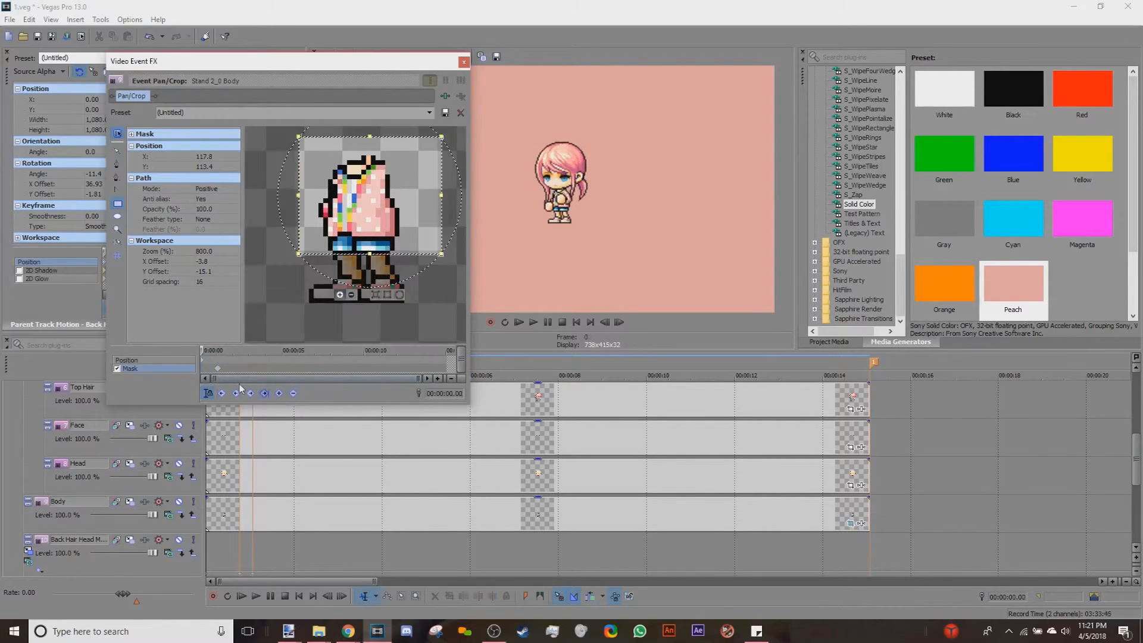
left_click_drag(219, 370, 179, 371)
Step: Duplicate the Body track and rename the copy Legs
right_click(883, 517)
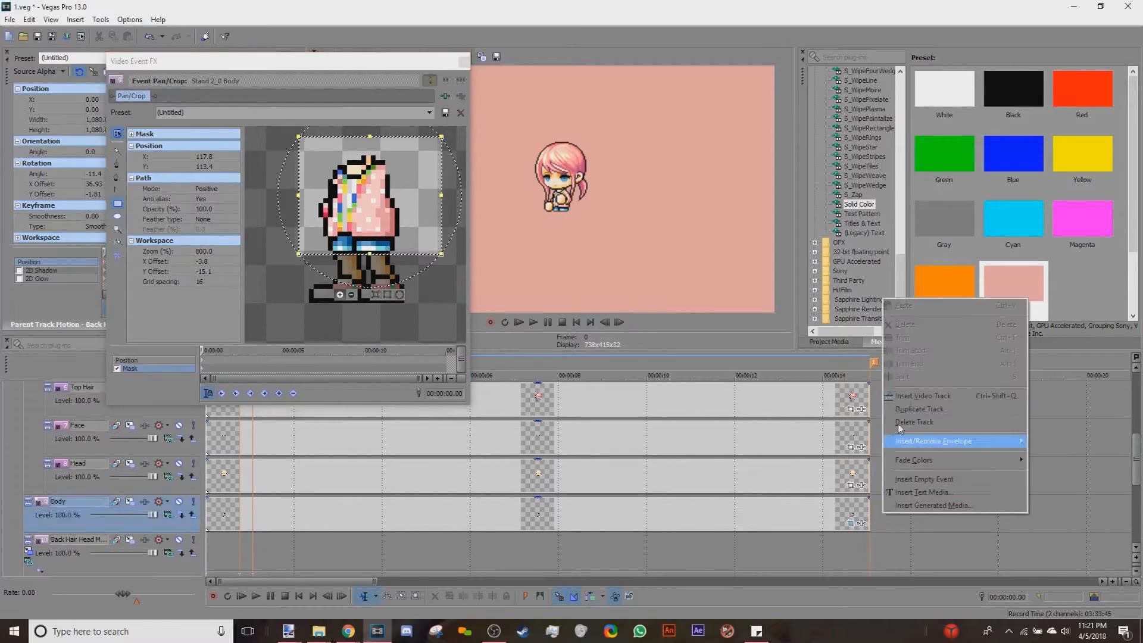
left_click(910, 410)
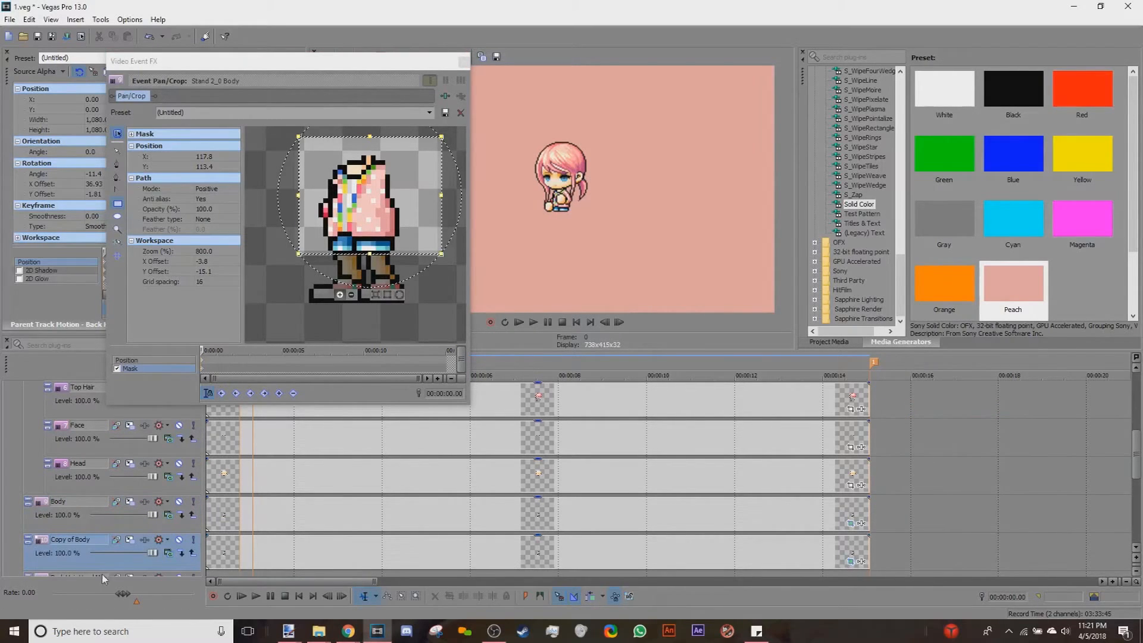
double_click(88, 540)
type("Legs")
key("Return")
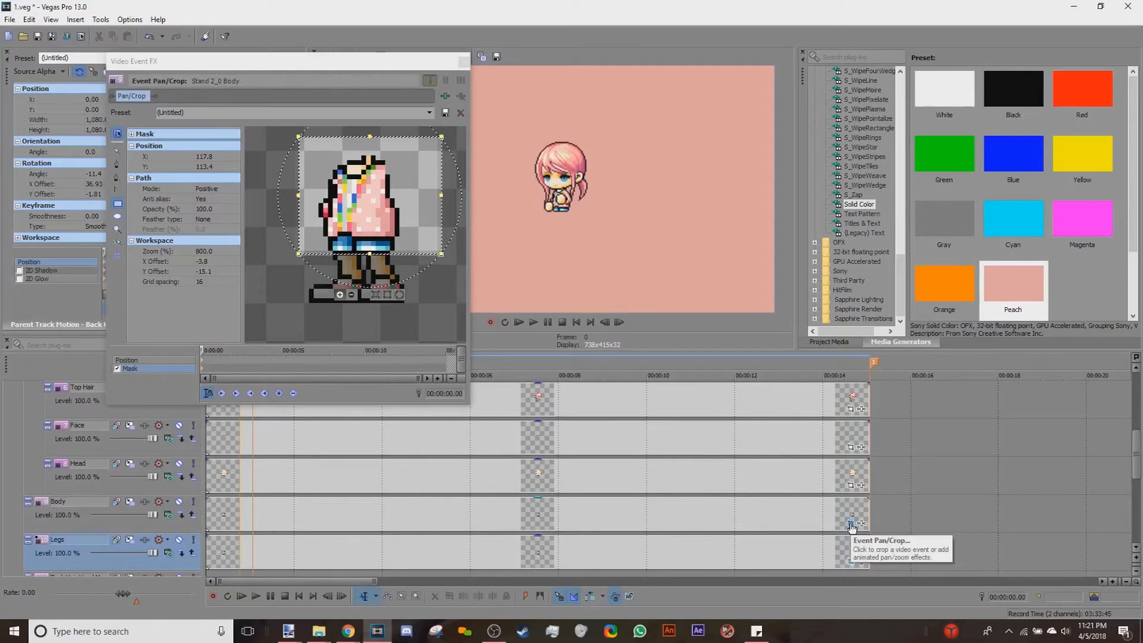
Step: Set the mask path mode of the Legs event to Negative so only the legs and feet are kept
left_click(851, 563)
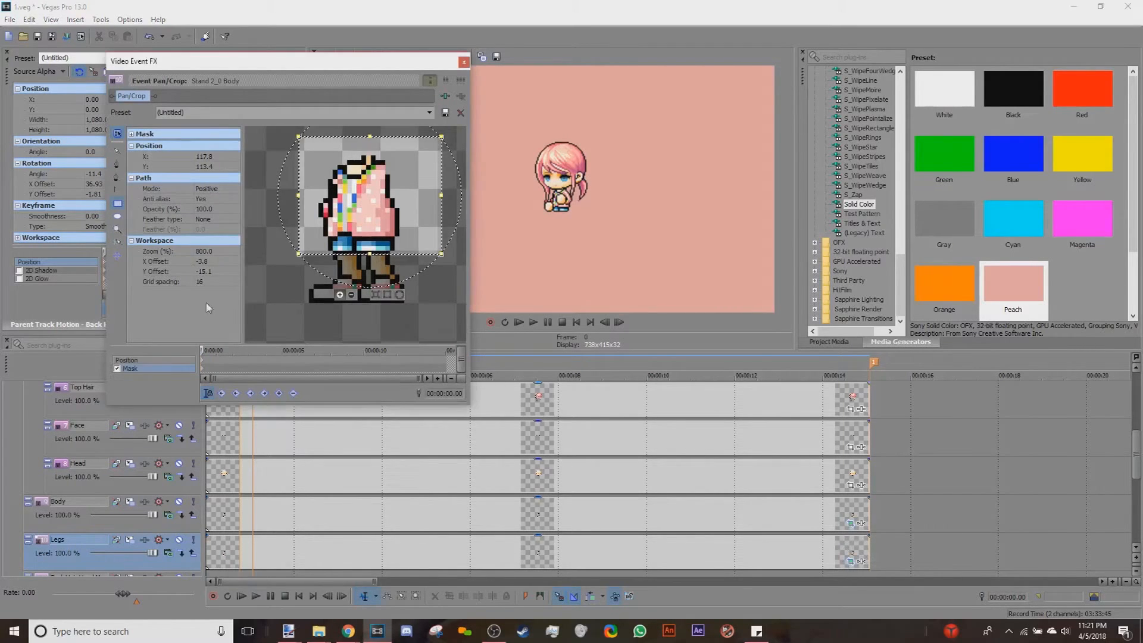
left_click(214, 189)
left_click(212, 209)
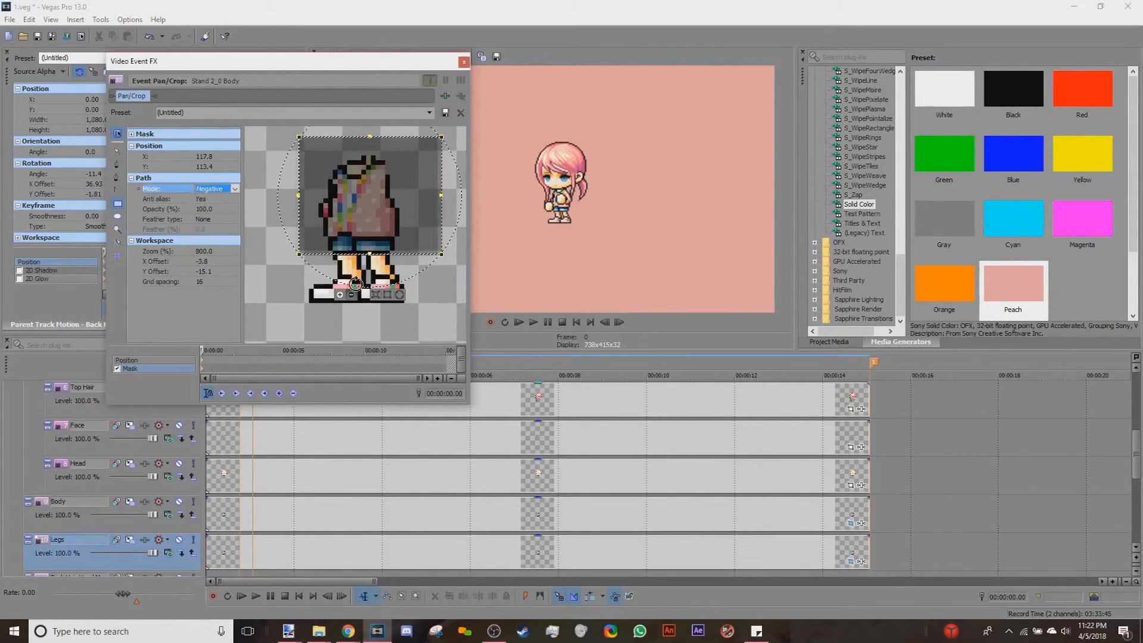
left_click(464, 62)
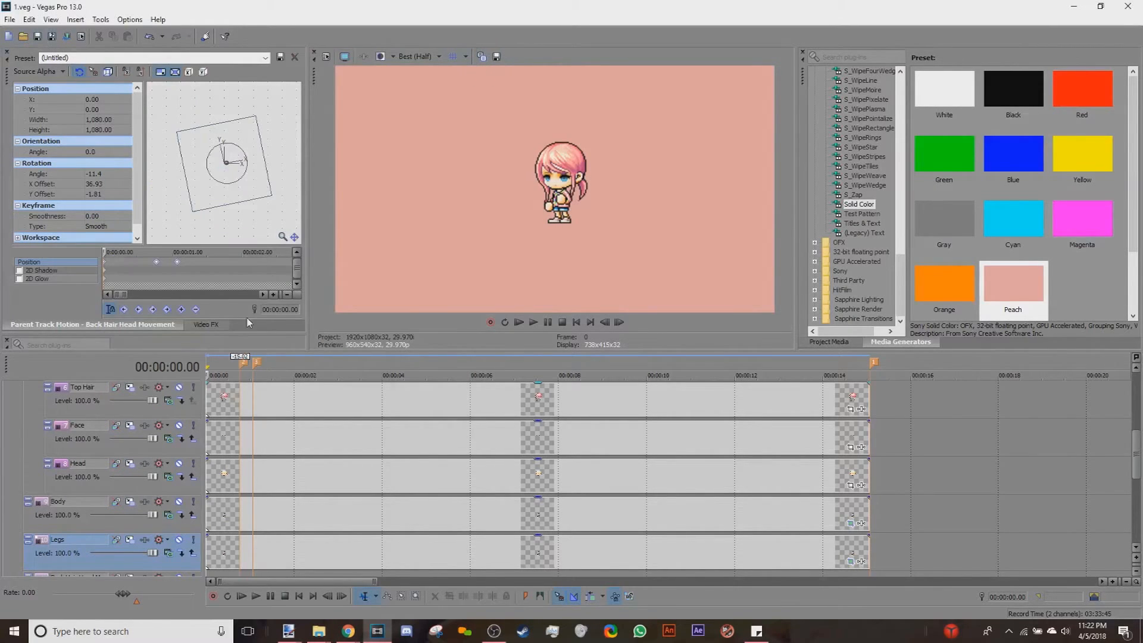
Step: Make the tracks from Right Arm through Body children of the Body Movement track and open its parent motion
scroll(266, 487, "up", 5)
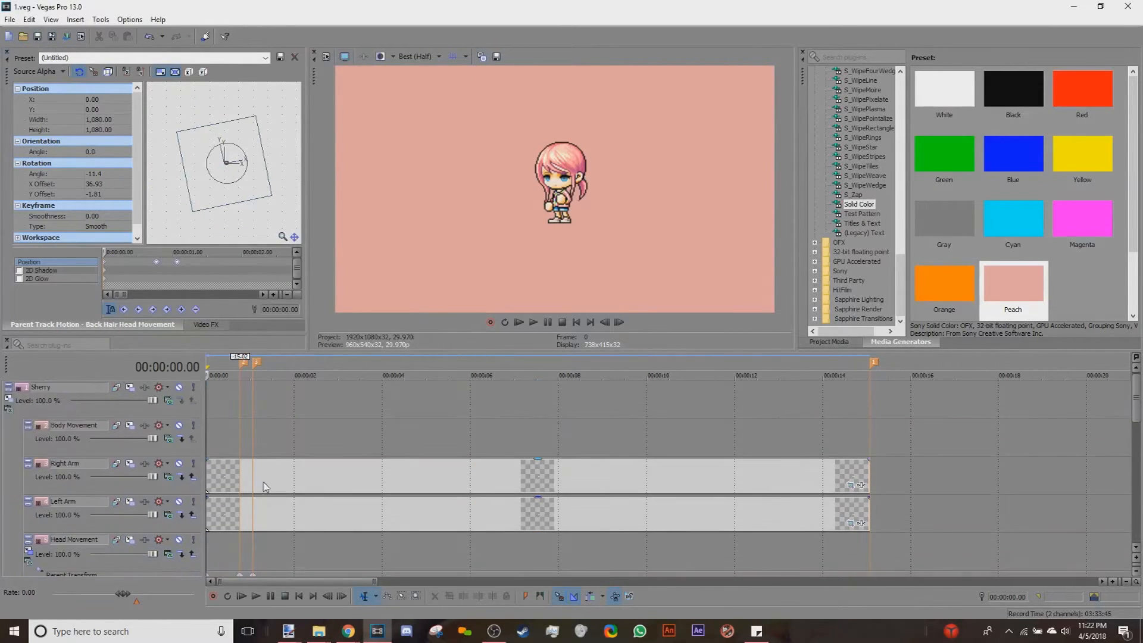
left_click(158, 491, "shift")
left_click(193, 477)
left_click(28, 446)
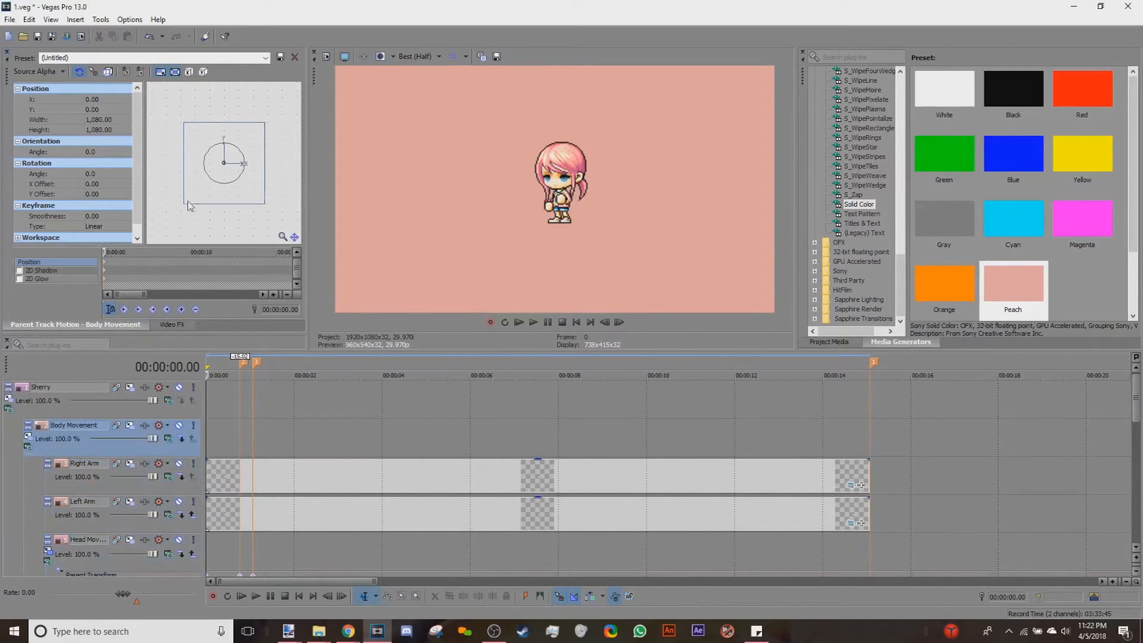
Step: Try adjusting the Body Movement parent motion at the start of the timeline and restore its box
left_click_drag(254, 135, 176, 166)
right_click(176, 166)
left_click(226, 198)
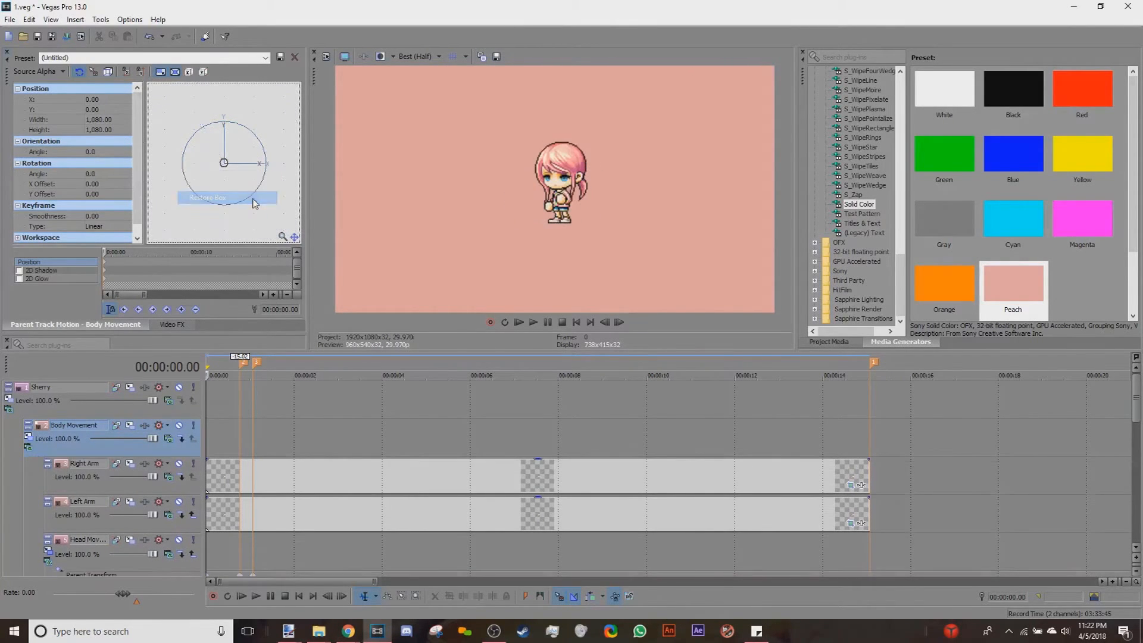
Step: Duplicate the Back Hair Head Movement track and nest the original, with Back Hair as its child, under the copy
scroll(390, 498, "down", 5)
scroll(390, 489, "up", 3)
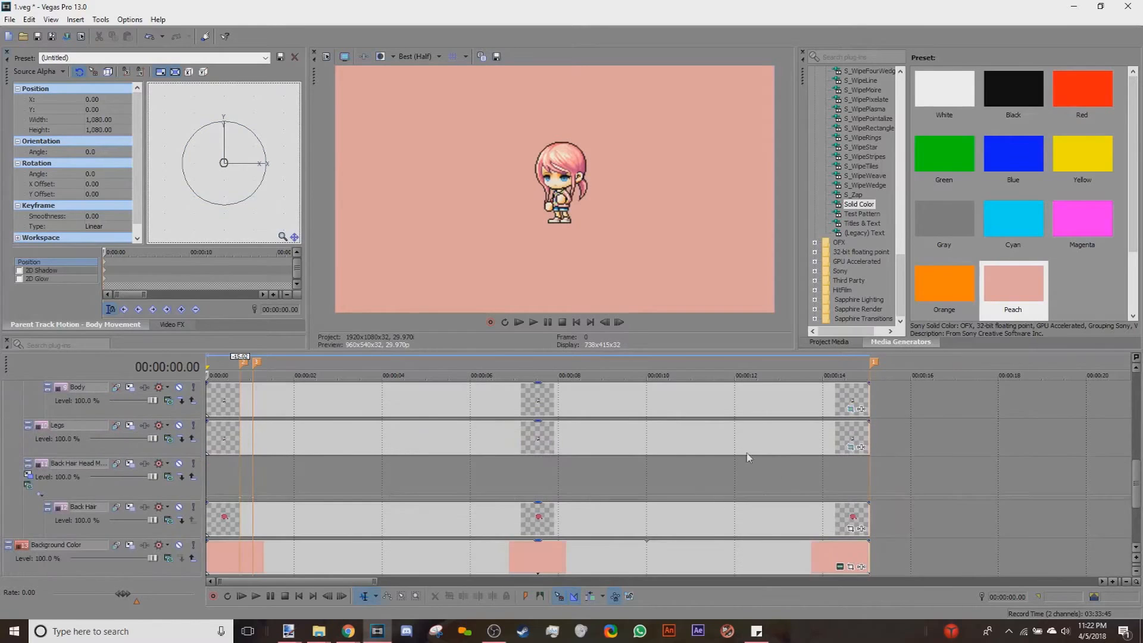
right_click(650, 484)
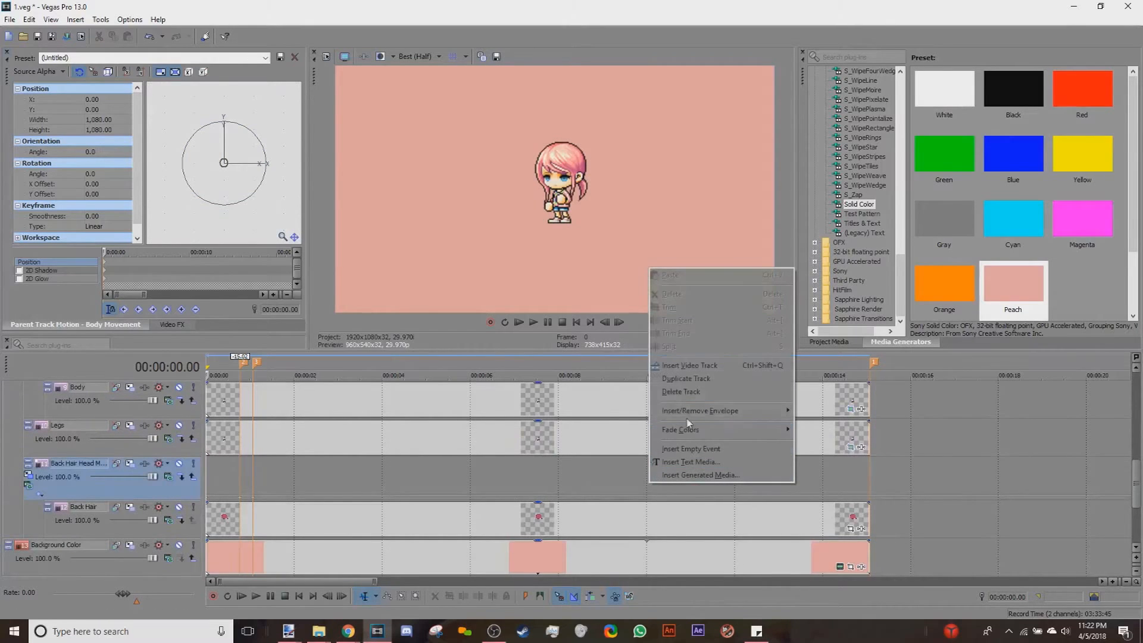
left_click(694, 378)
left_click_drag(90, 489, 99, 535)
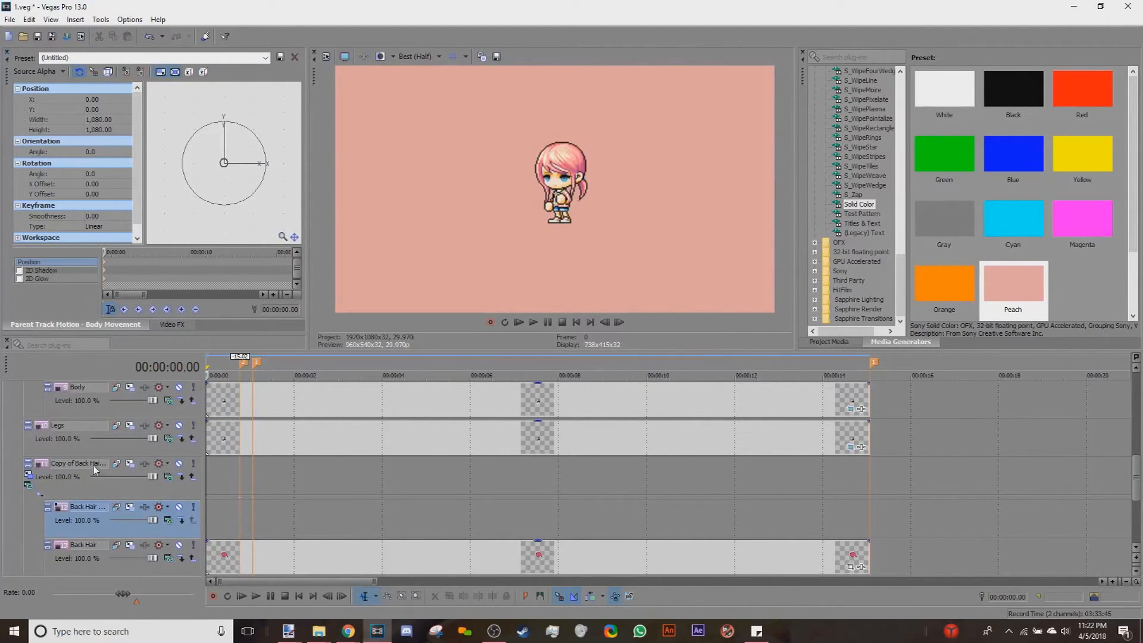
left_click(192, 559)
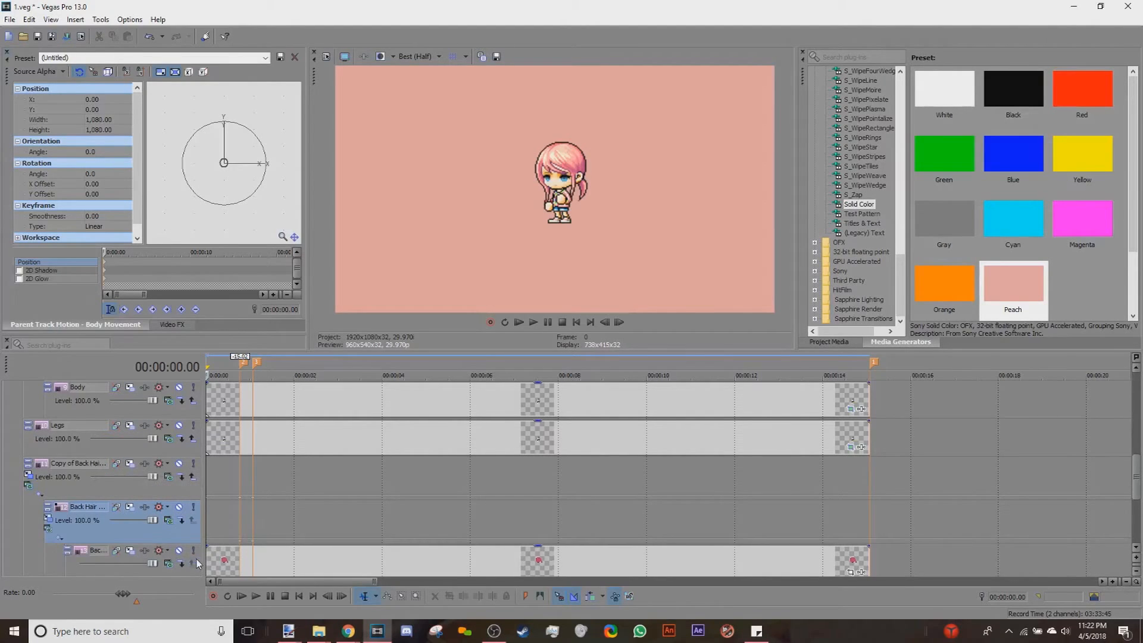
Step: Clear the head-rotation keyframes from the parent motion of the Copy of Back Hair Head Movement track
left_click(29, 475)
left_click_drag(146, 256, 16, 269)
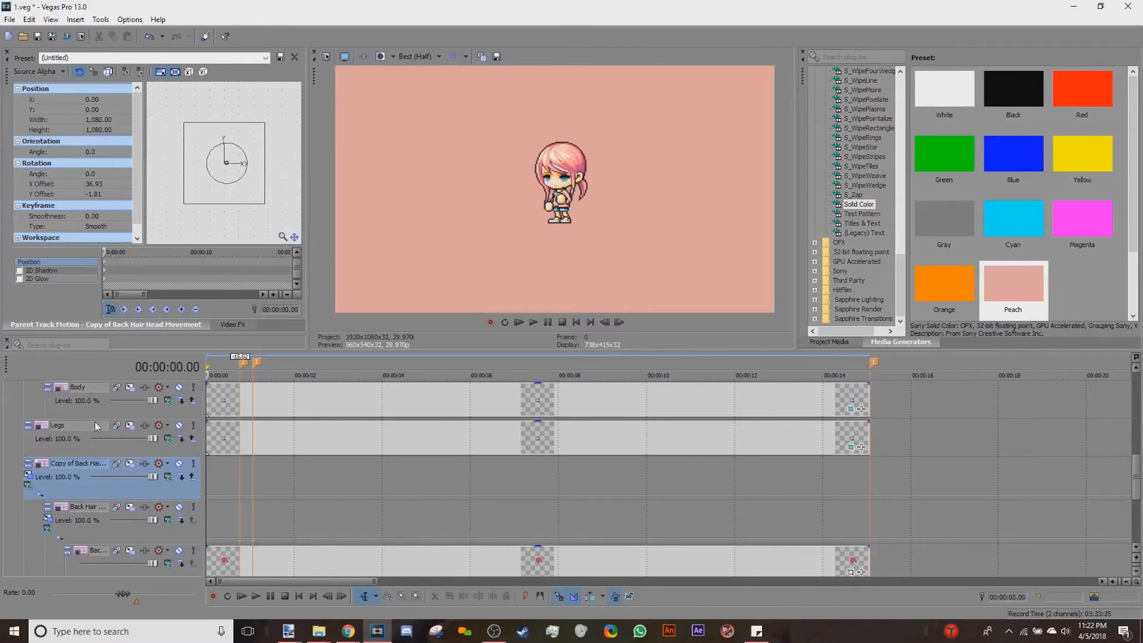
Step: Rename the Copy of Back Hair Head Movement track to Body Movement and save the project
double_click(89, 465)
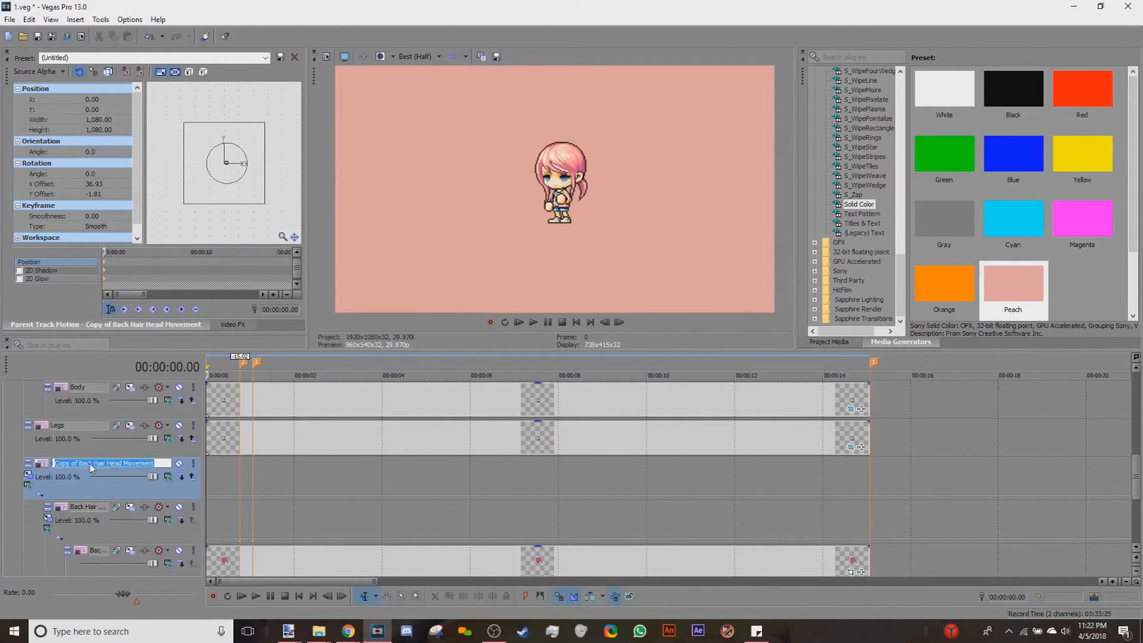
type("Body")
key("Return")
key("ctrl+s")
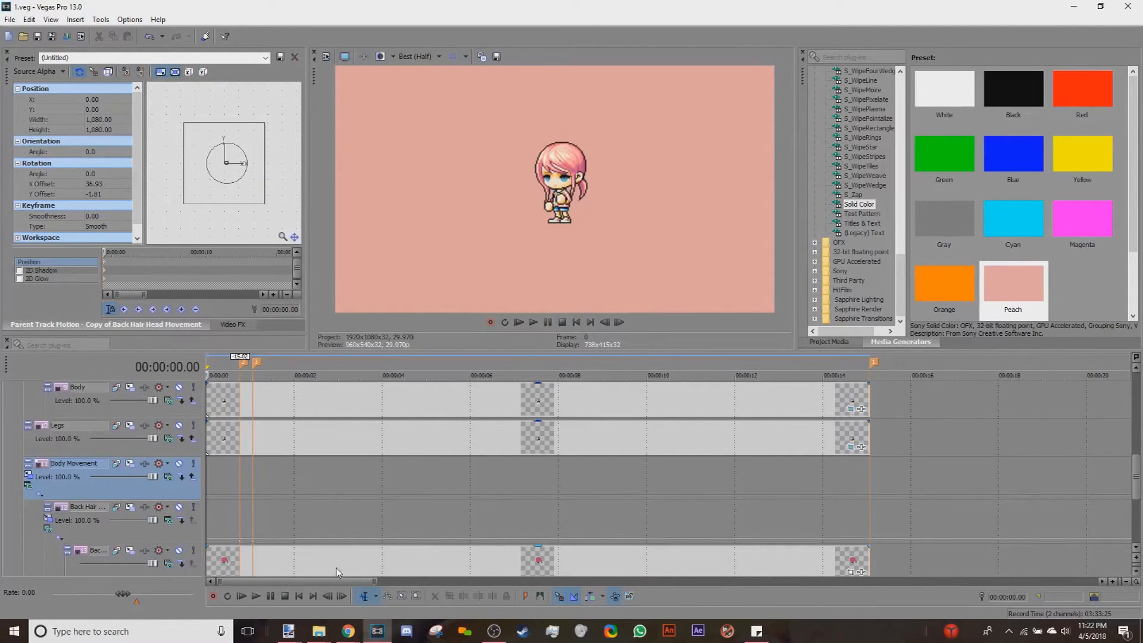
Step: Open the upper Body Movement track's parent motion and move its rotation center to about X offset 37.25, Y offset -93.13
scroll(316, 473, "up", 3)
scroll(278, 493, "up", 2)
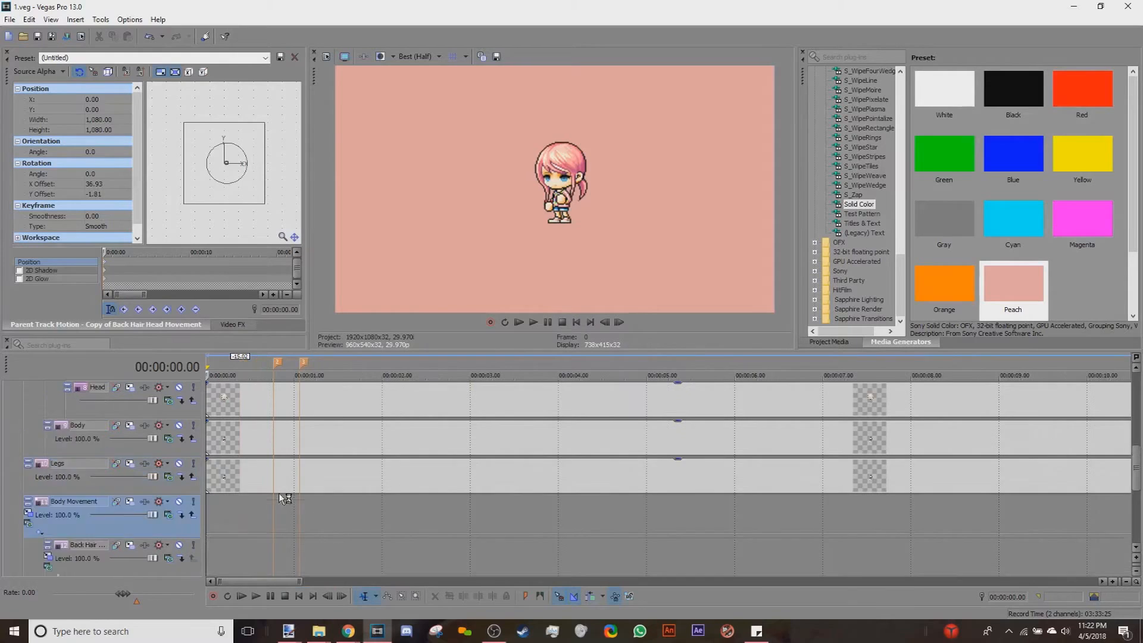
scroll(274, 486, "up", 4)
left_click(28, 441)
left_click_drag(244, 156, 260, 166)
left_click(149, 37)
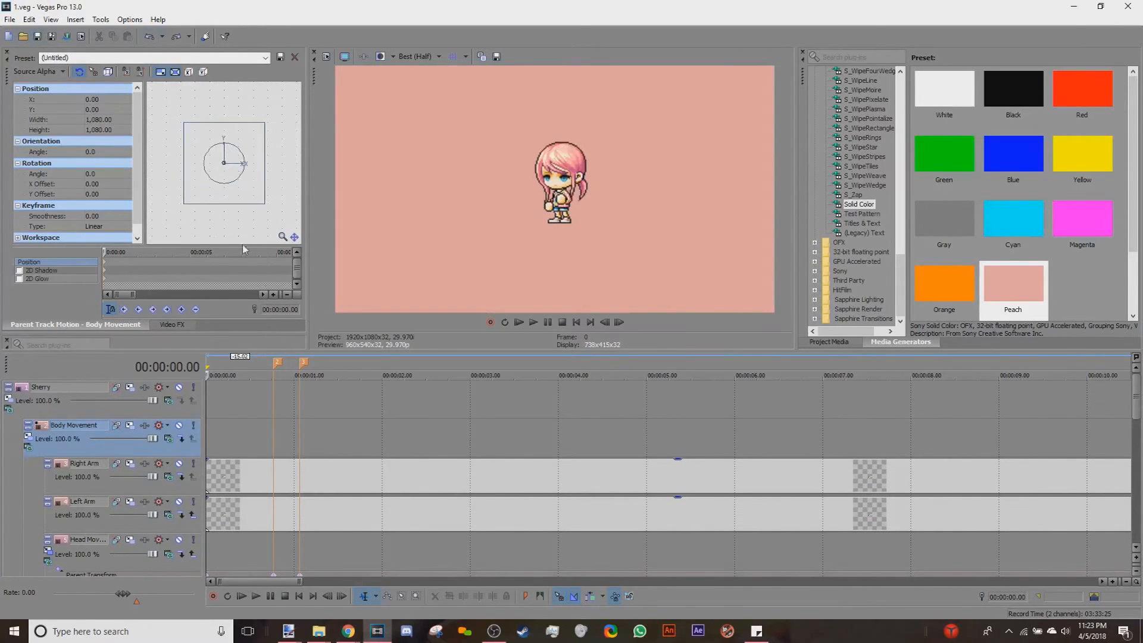
scroll(306, 477, "down", 5)
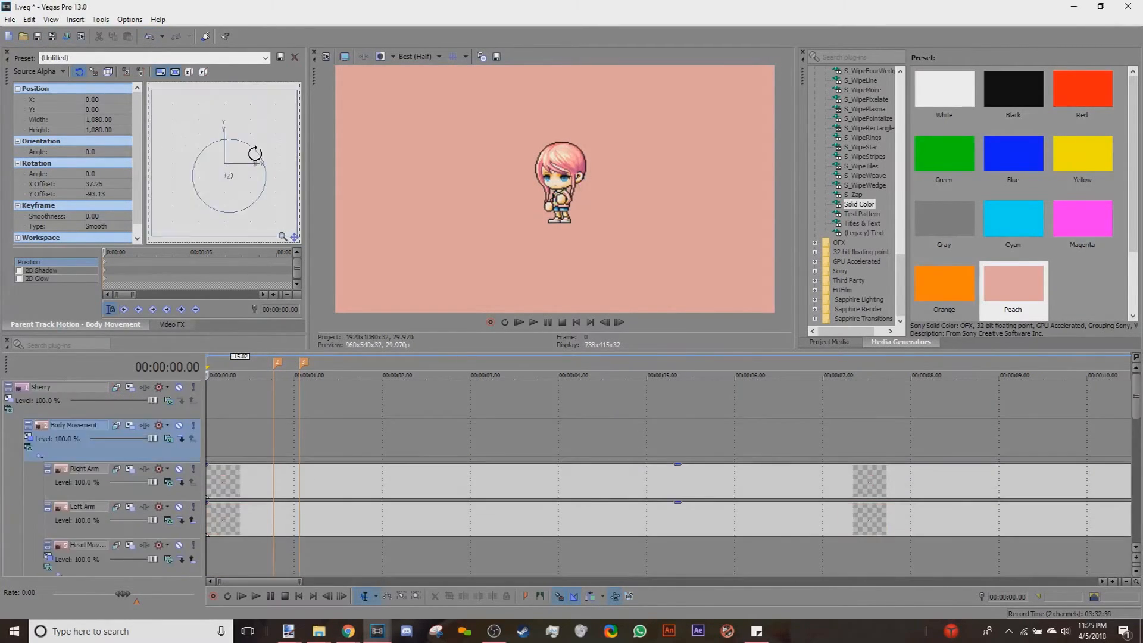
Step: Rotate the Body Movement parent motion about -4.9 degrees to test its pivot, and restore the rotation
left_click_drag(253, 148, 255, 150)
right_click(255, 149)
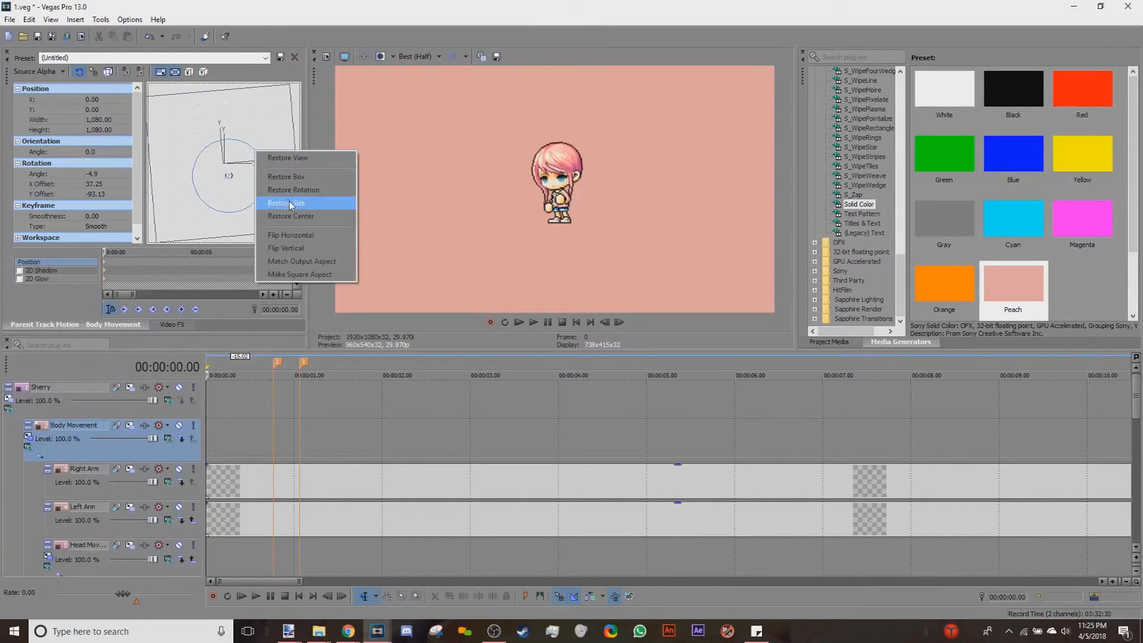
left_click(286, 189)
left_click(377, 630)
left_click(500, 542)
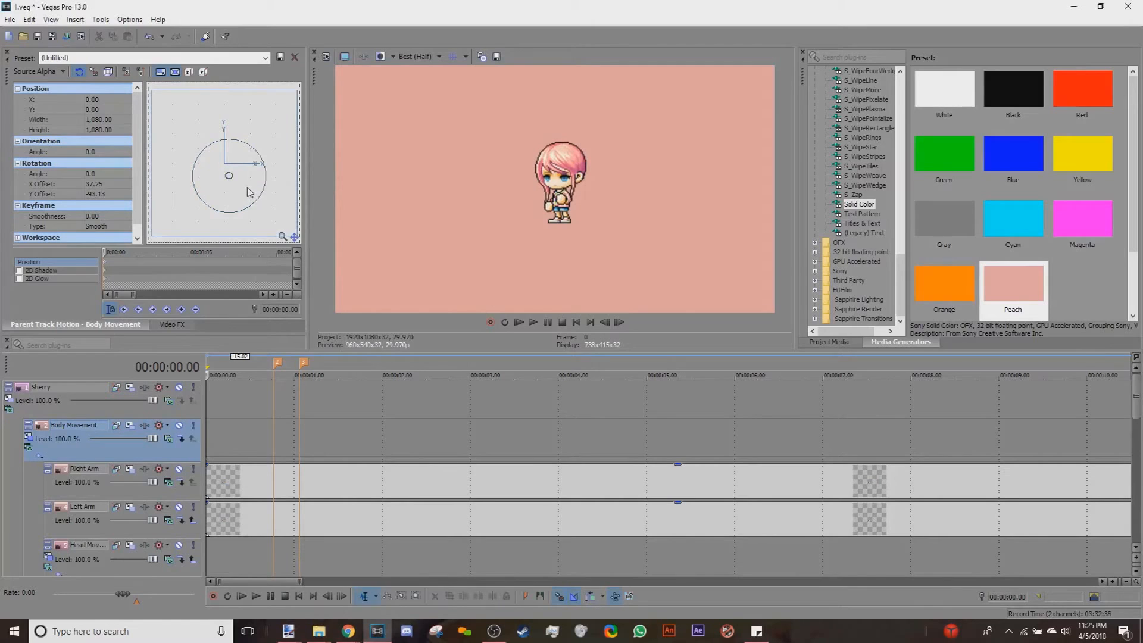
left_click(39, 39)
Step: Fine-tune the Body Movement rotation center to about X offset 33.82, Y offset -84.56, restoring any trial rotation
scroll(238, 176, "up", 3)
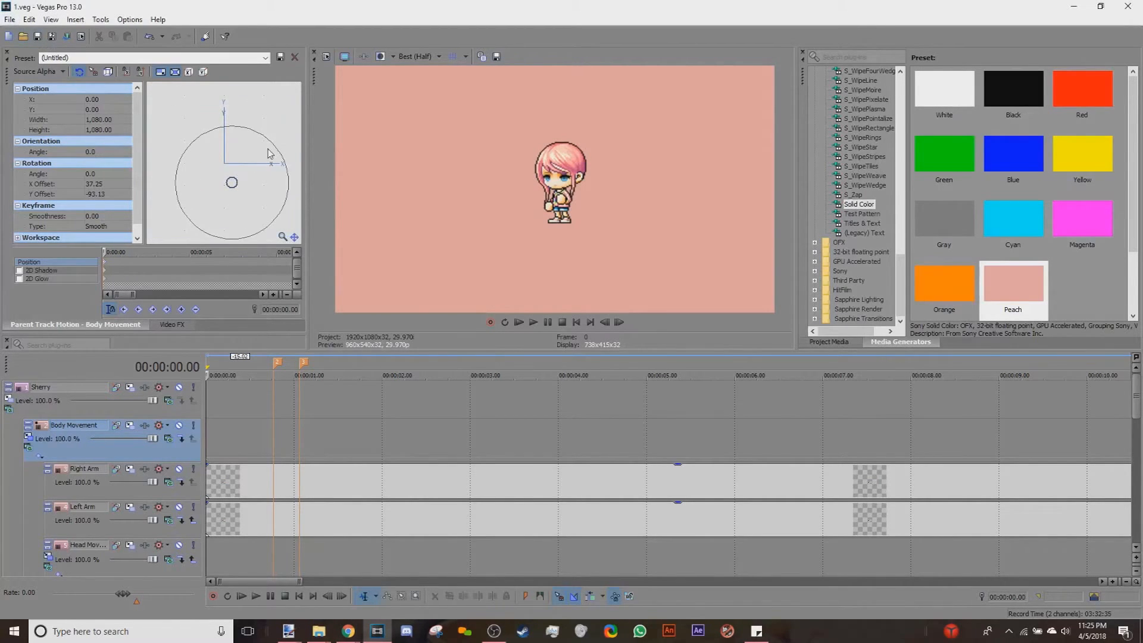
left_click_drag(273, 143, 276, 138)
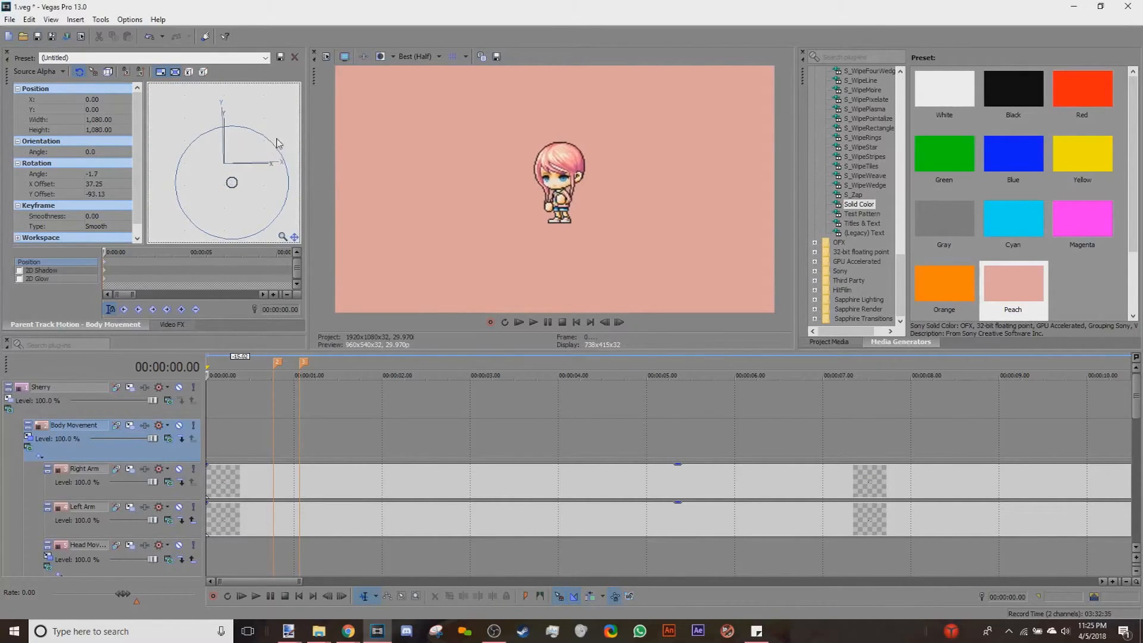
right_click(276, 139)
left_click(325, 179)
left_click(325, 179)
scroll(237, 193, "up", 2)
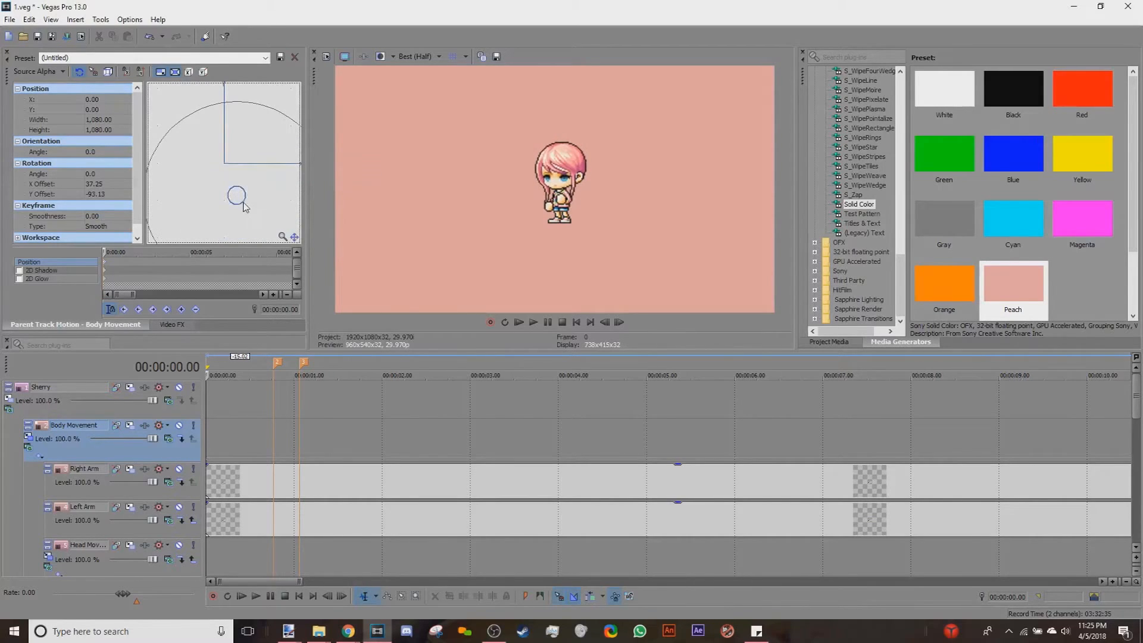
left_click_drag(243, 201, 241, 198)
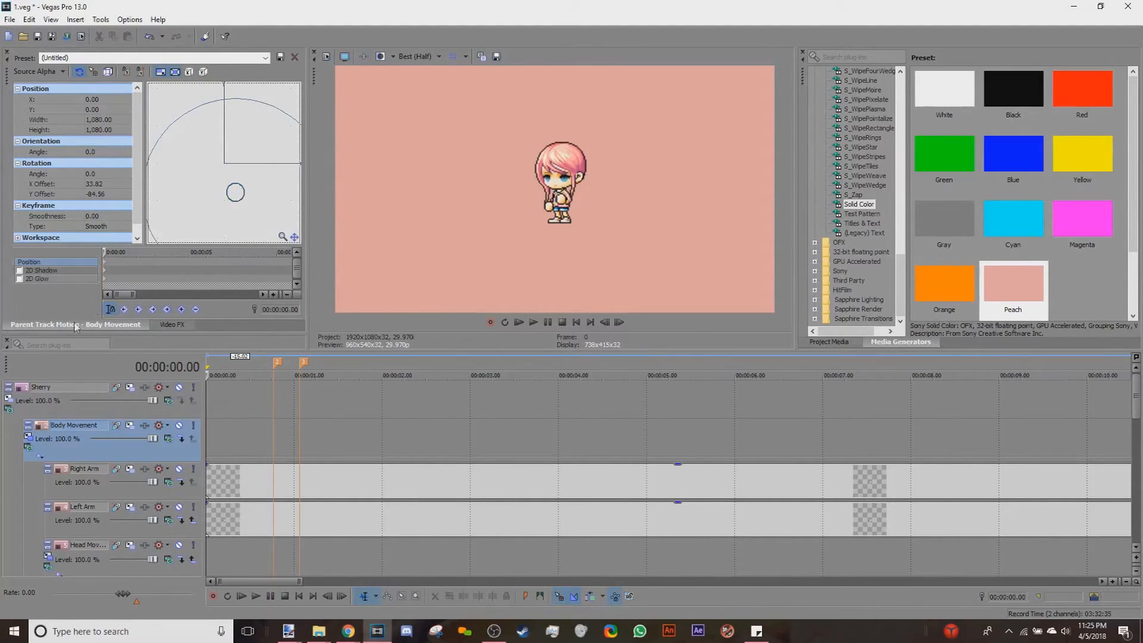
Step: Enlarge the whole character through the Sherry parent motion to about 3,005.74 wide and high, and reposition it to fit the frame
left_click(8, 399)
scroll(267, 212, "down", 1)
left_click_drag(255, 198, 334, 283)
left_click_drag(260, 221, 258, 224)
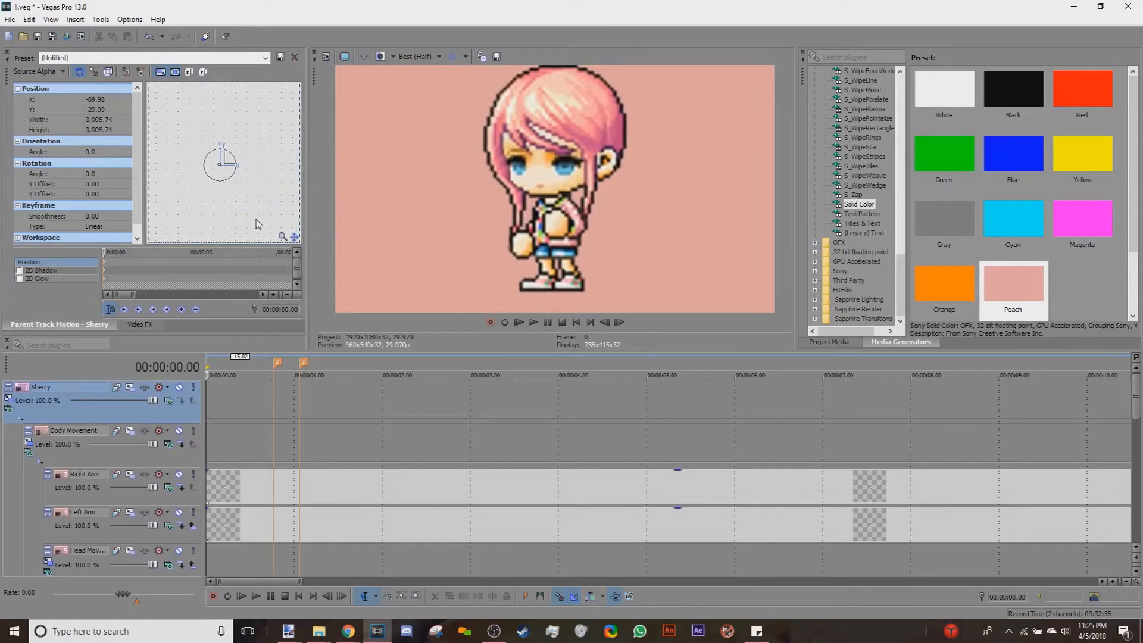
Step: Test the new Body Movement pivot on the enlarged character with a rotation of about -6.4 degrees, and restore the rotation
left_click(26, 454)
scroll(268, 143, "up", 2)
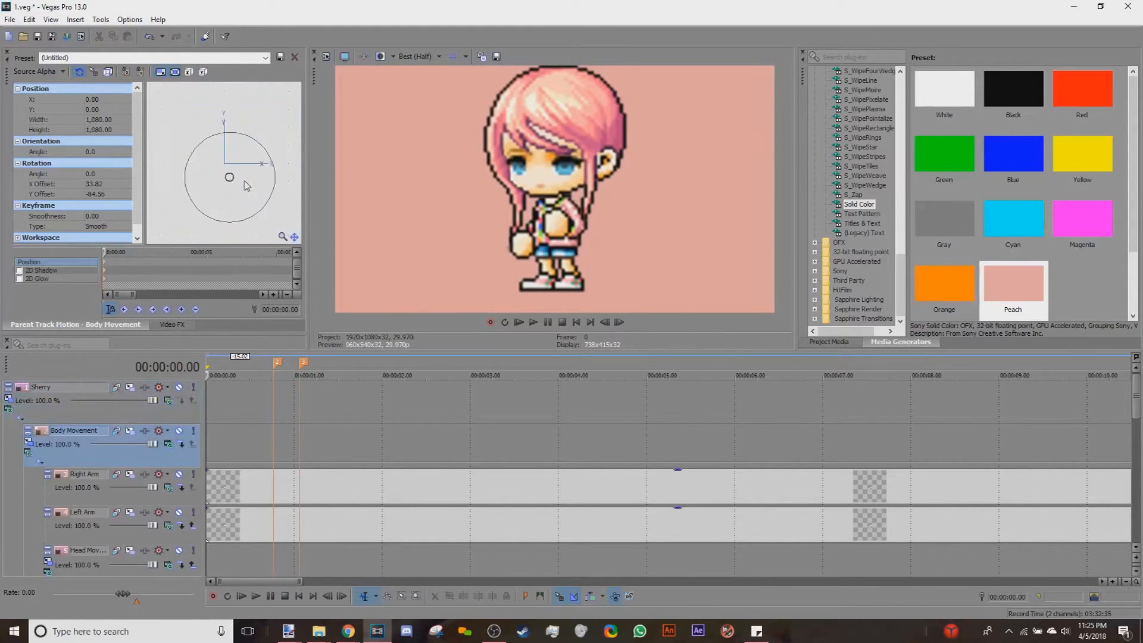
left_click_drag(267, 143, 264, 141)
right_click(265, 141)
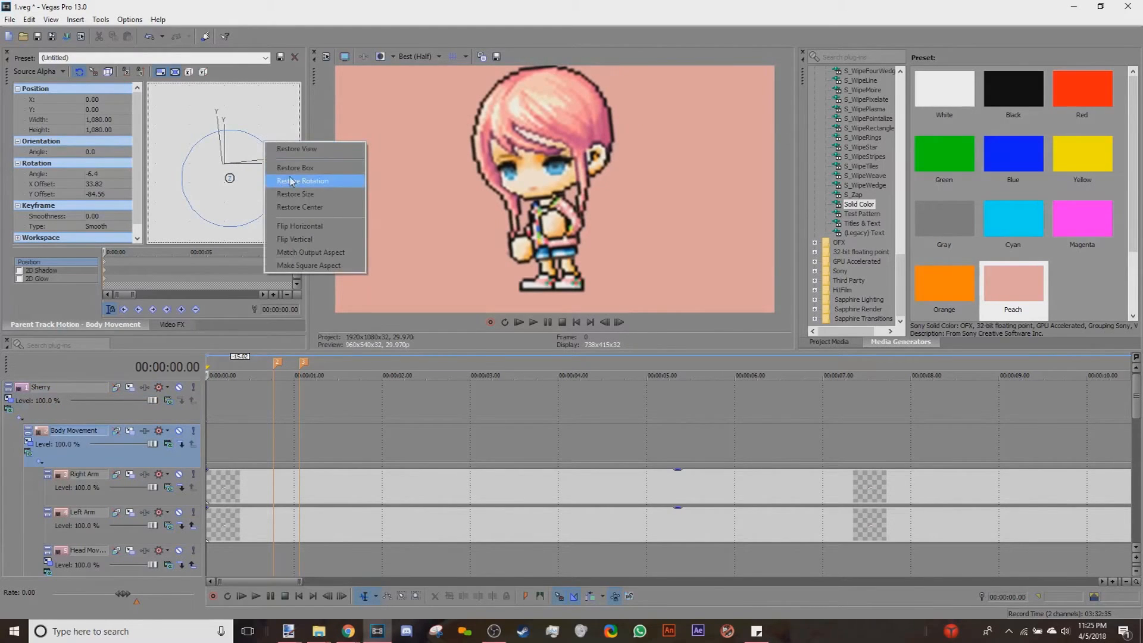
left_click(293, 181)
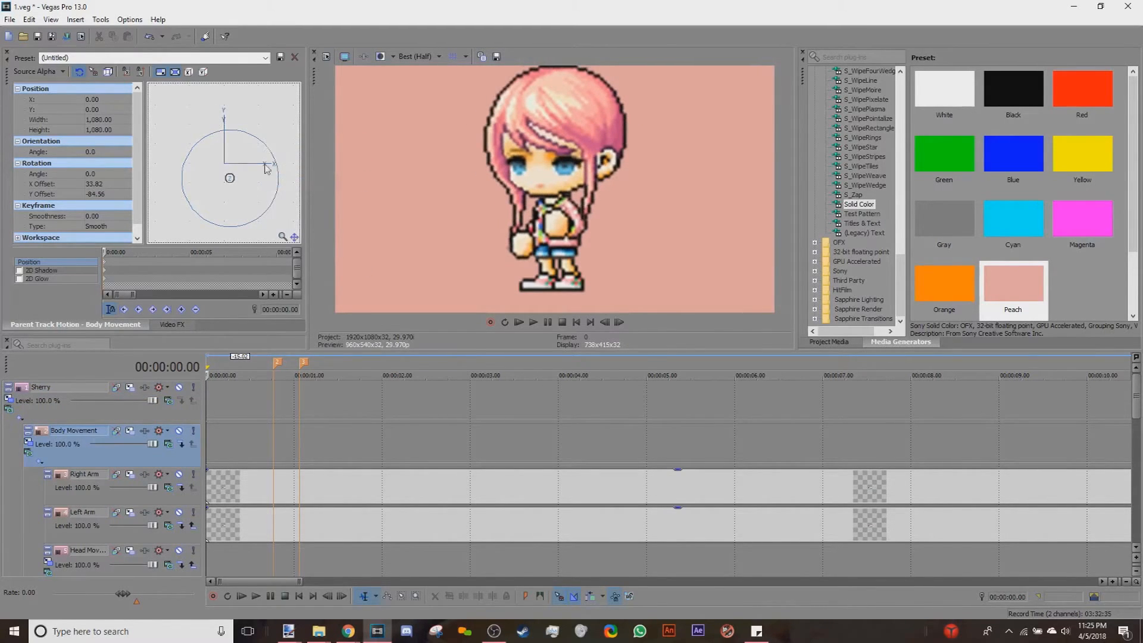
Step: Rotate the Body Movement parent motion slightly counterclockwise at 00:00:00.23 to keyframe a body lean
left_click(273, 434)
scroll(212, 158, "up", 2)
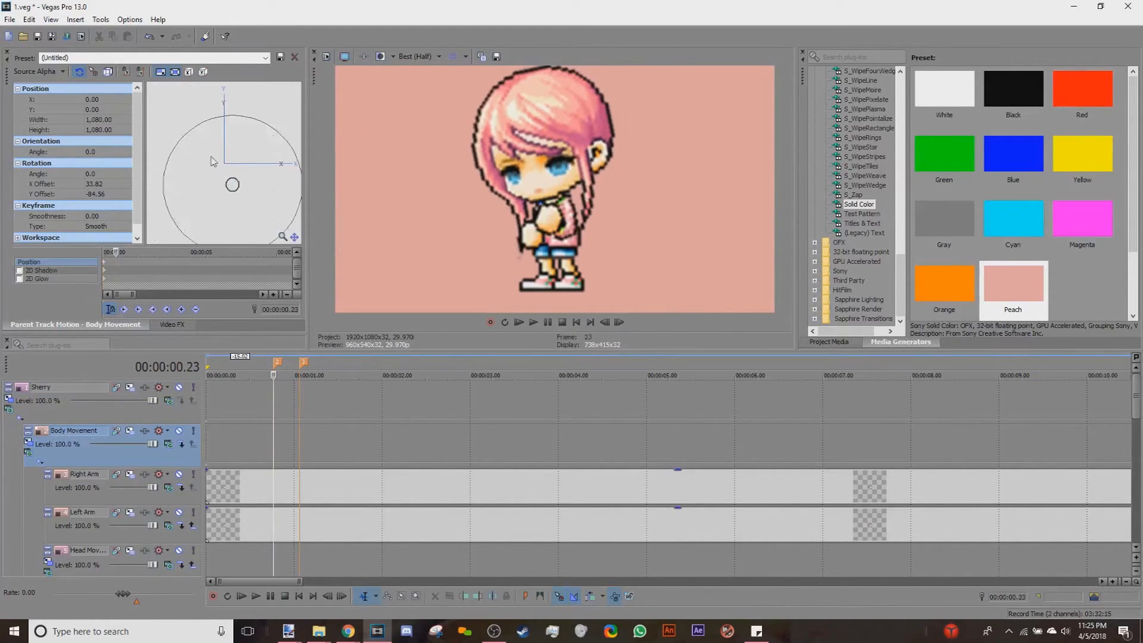
scroll(184, 95, "up", 2)
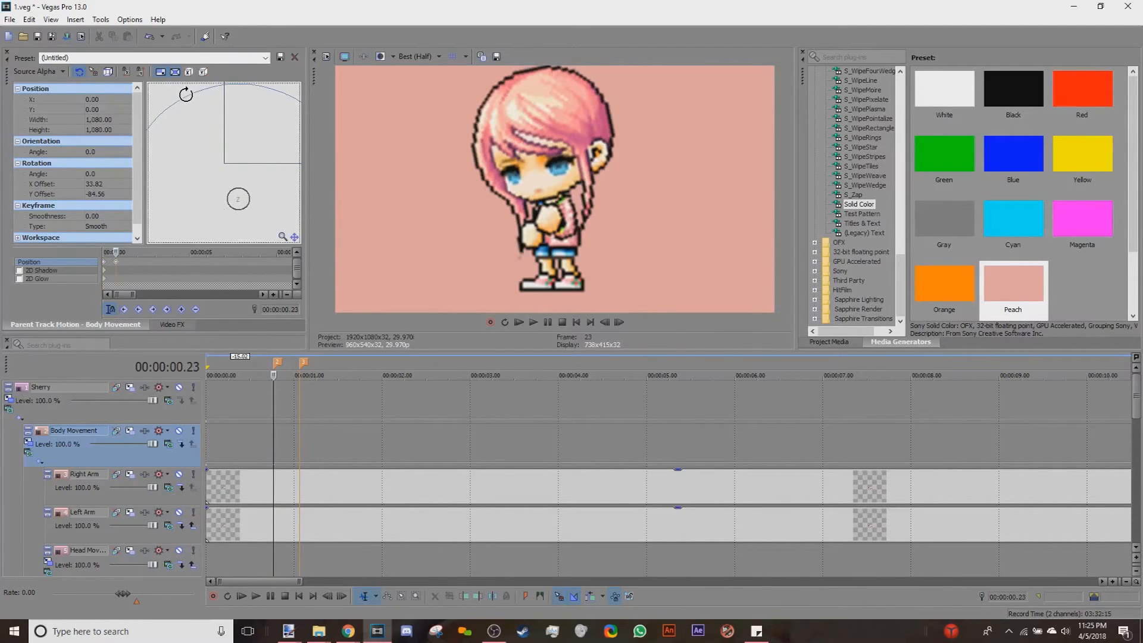
left_click_drag(185, 94, 179, 91)
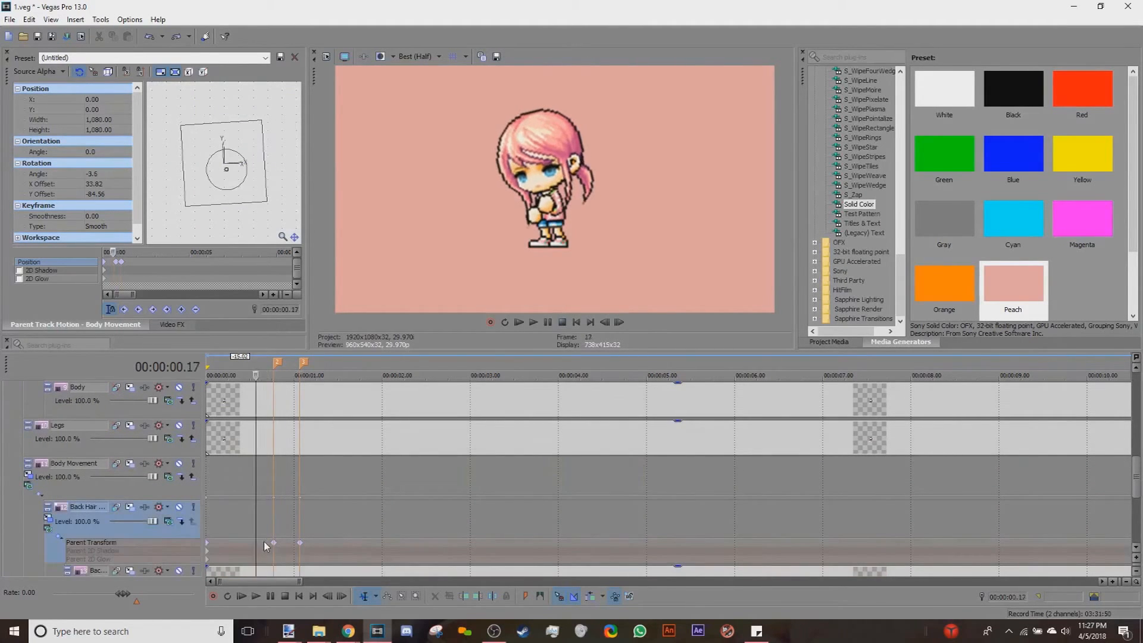
Step: Copy the Body Movement parent motion lean keyframe at 00:00:00.23 and paste it at 00:00:01.02
left_click(265, 545)
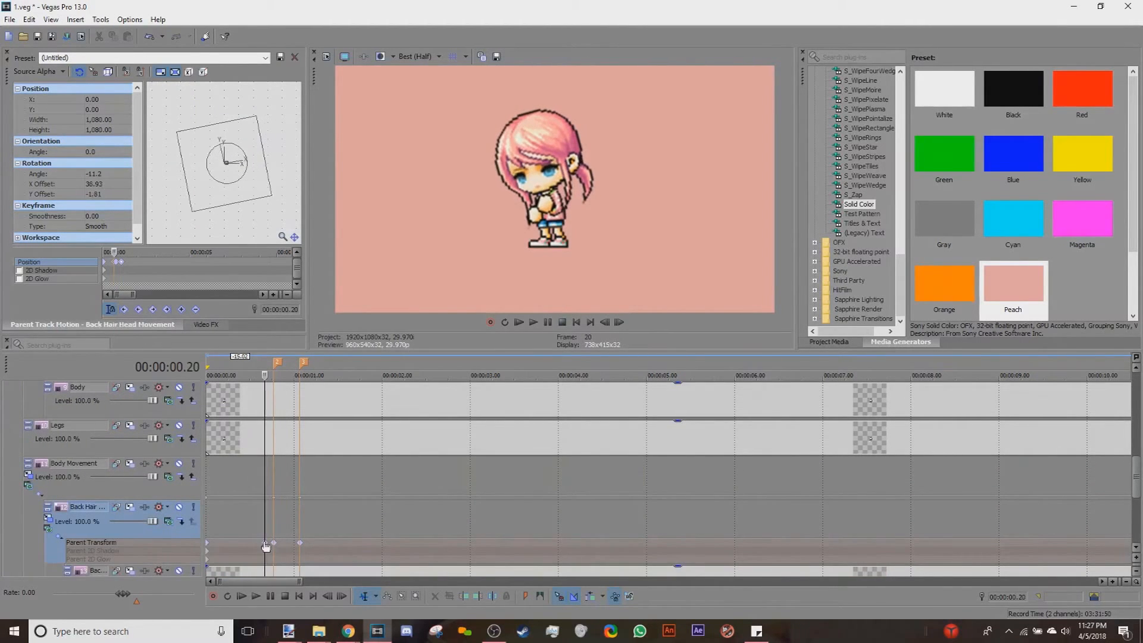
left_click(60, 537)
left_click(29, 475)
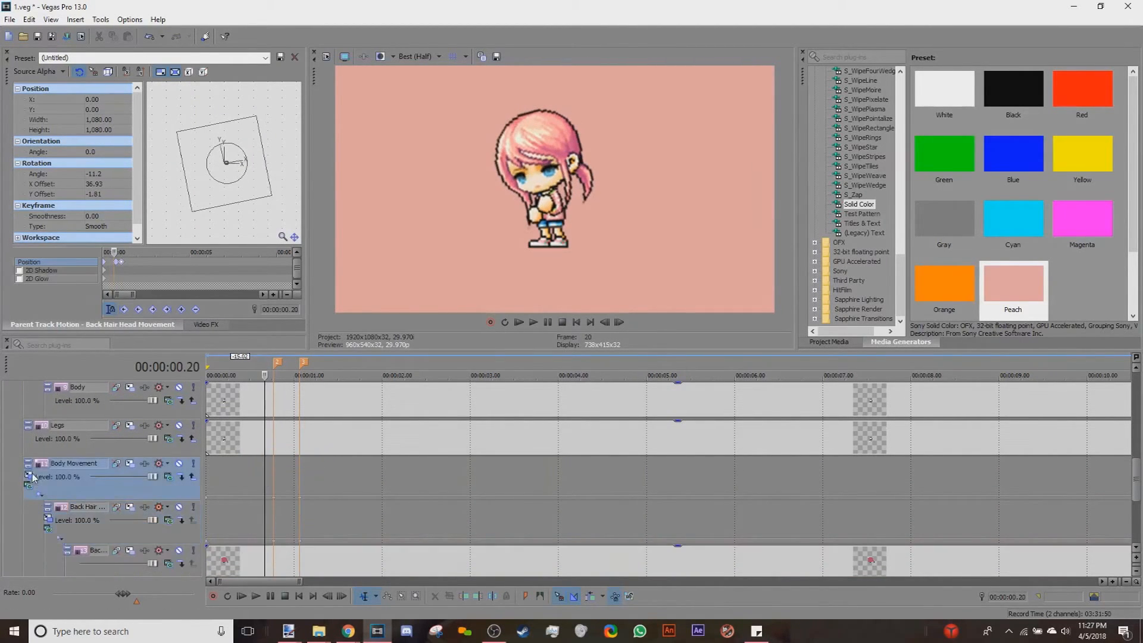
left_click_drag(225, 266, 207, 264)
right_click(201, 263)
left_click(221, 283)
scroll(203, 268, "down", 1)
right_click(241, 261)
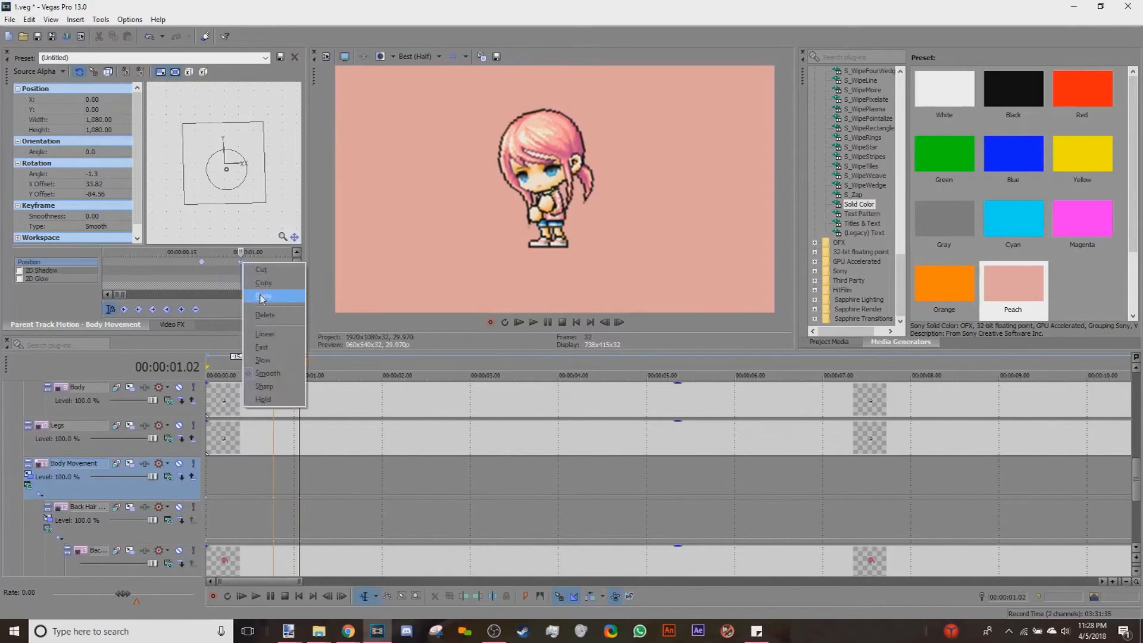
left_click(262, 296)
Step: Play the animation from the start to review the body lean together with the head and arm movement
scroll(290, 486, "up", 8)
left_click(29, 442)
left_click(519, 322)
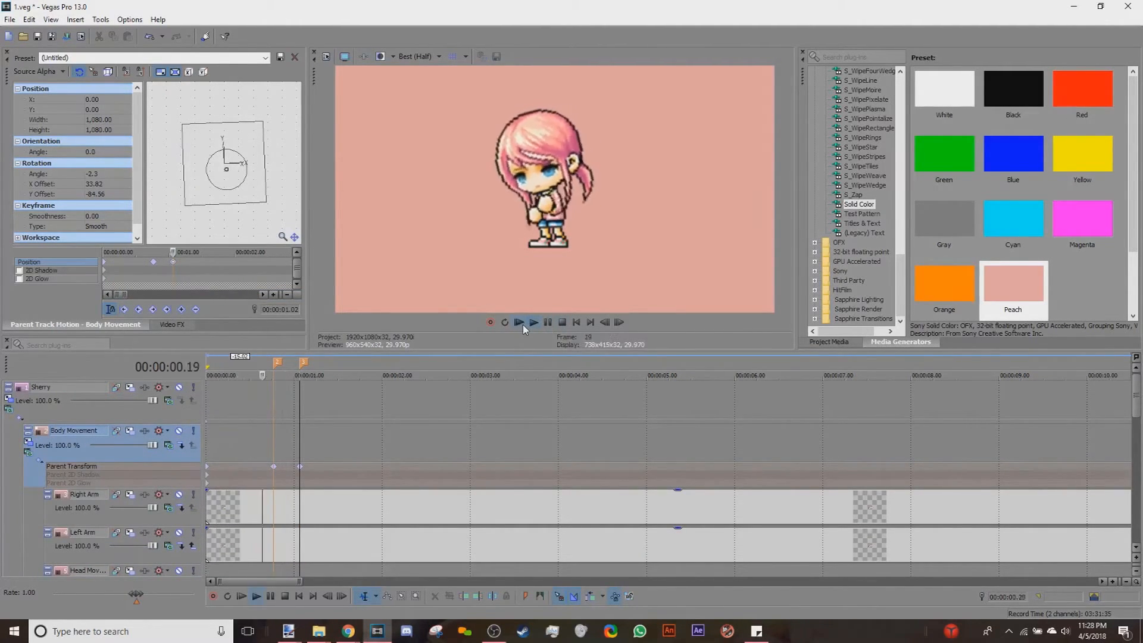
left_click(561, 323)
scroll(28, 557, "down", 5)
left_click(28, 556)
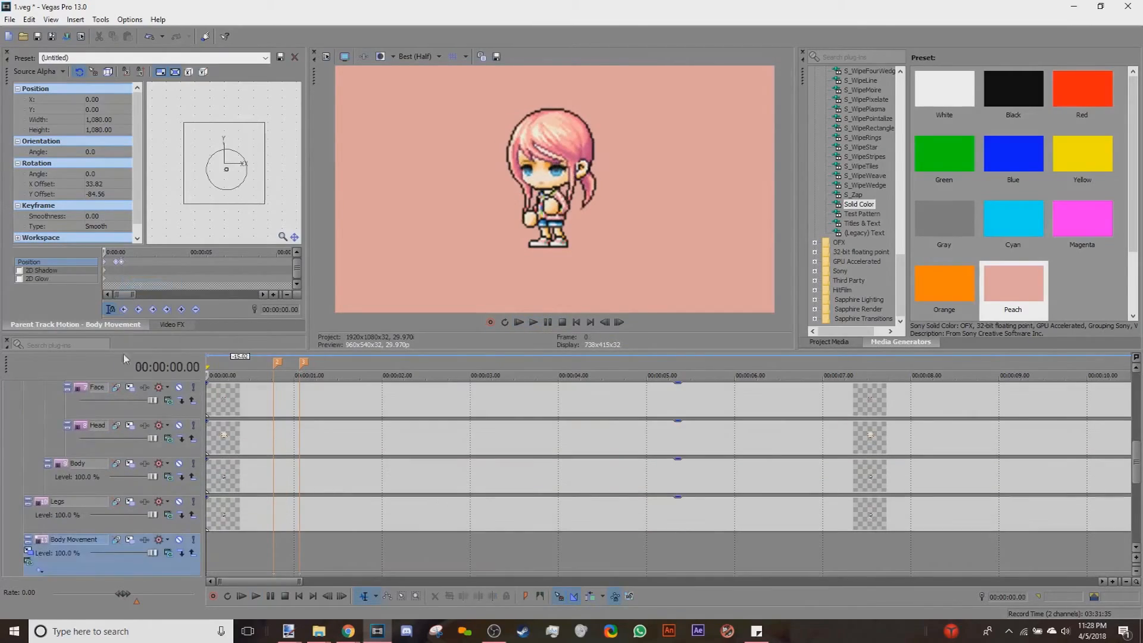
left_click(520, 322)
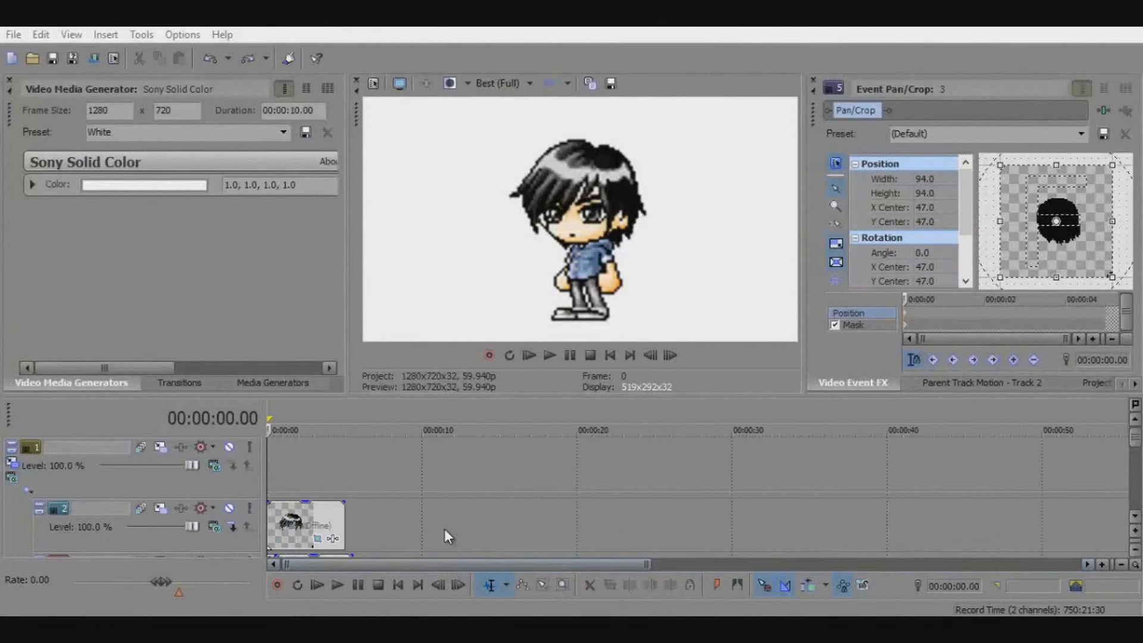
left_click(279, 472)
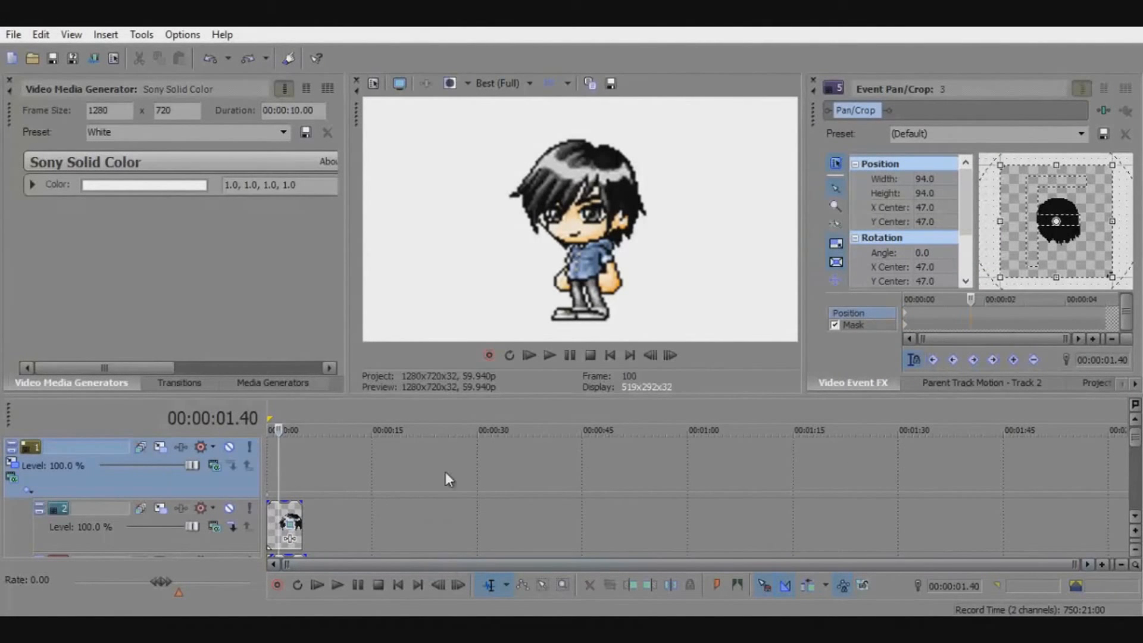
left_click(1136, 471)
left_click(1136, 419)
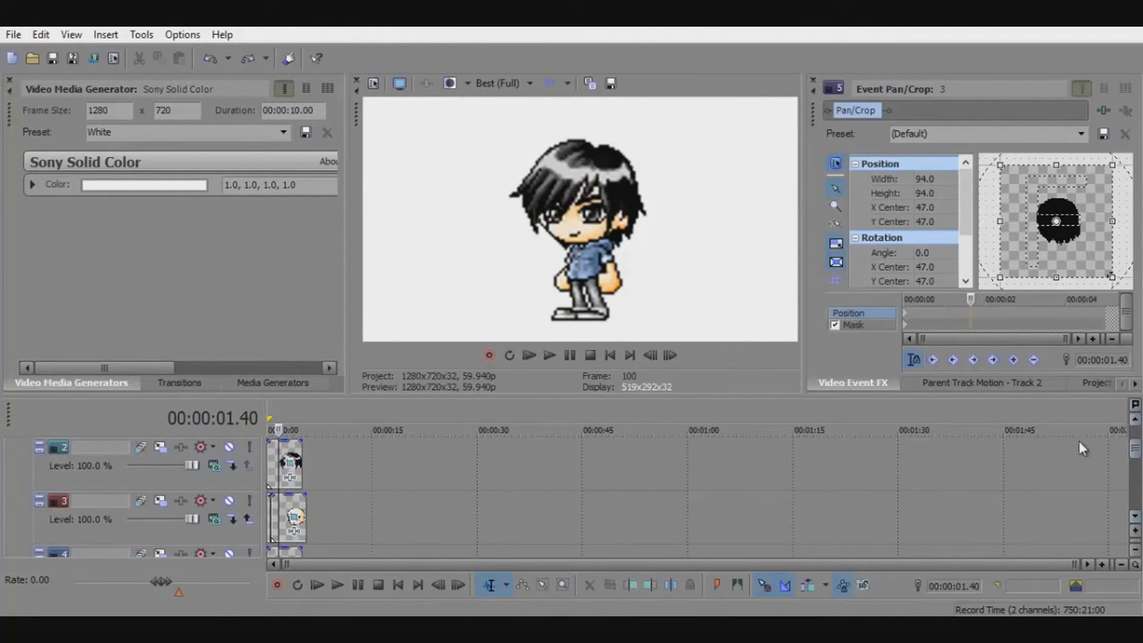
scroll(316, 512, "up", 3)
left_click(244, 521)
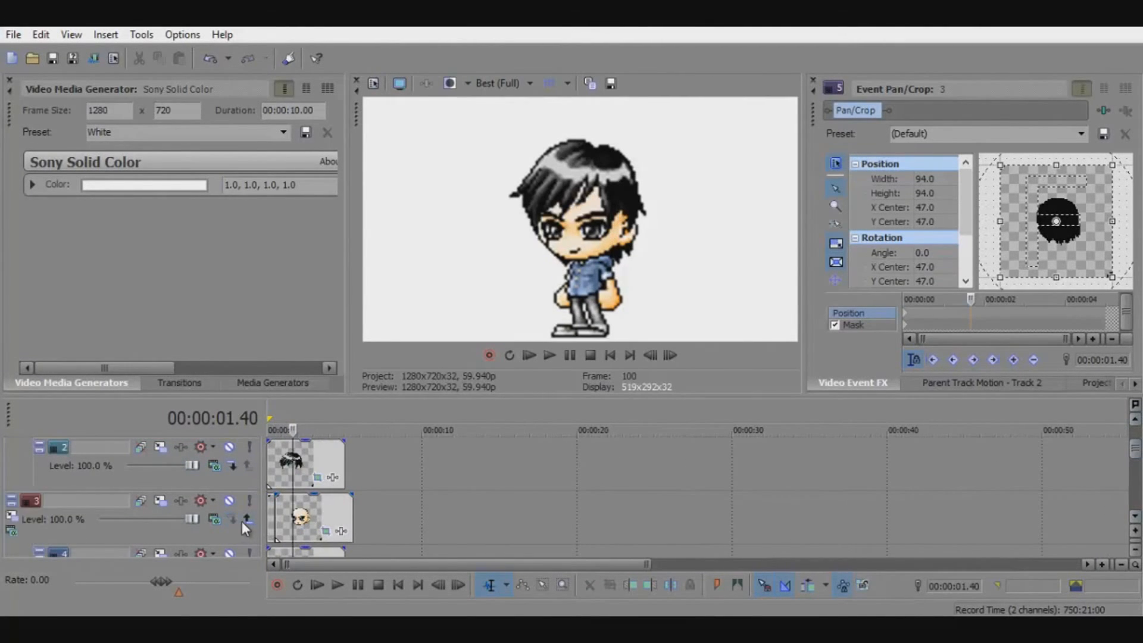
left_click(220, 55)
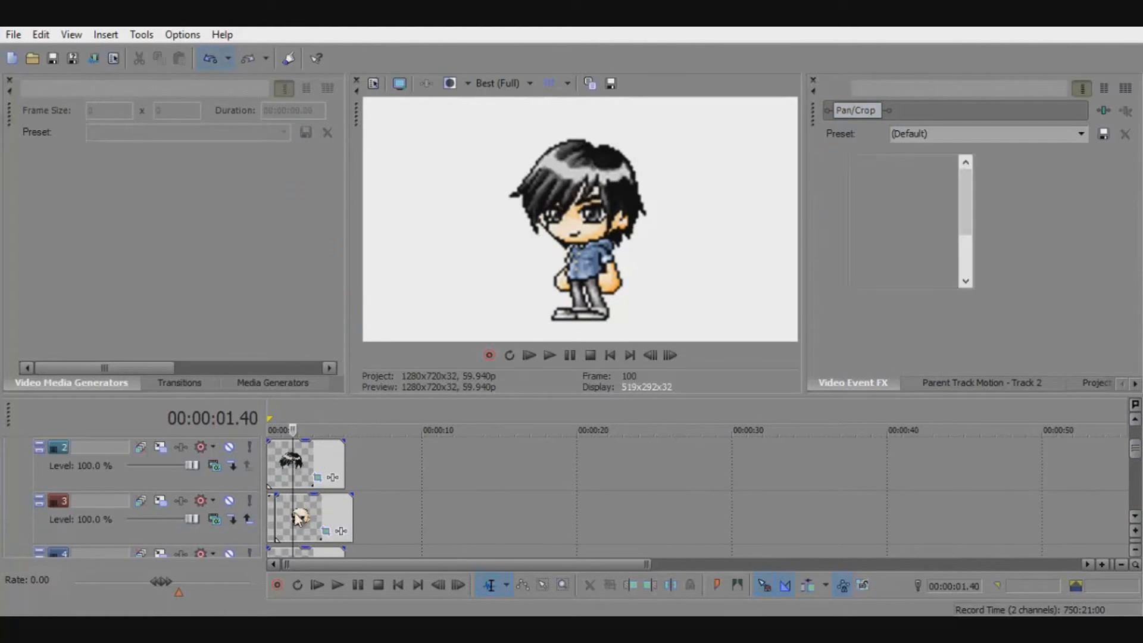
left_click(240, 521)
left_click(205, 56)
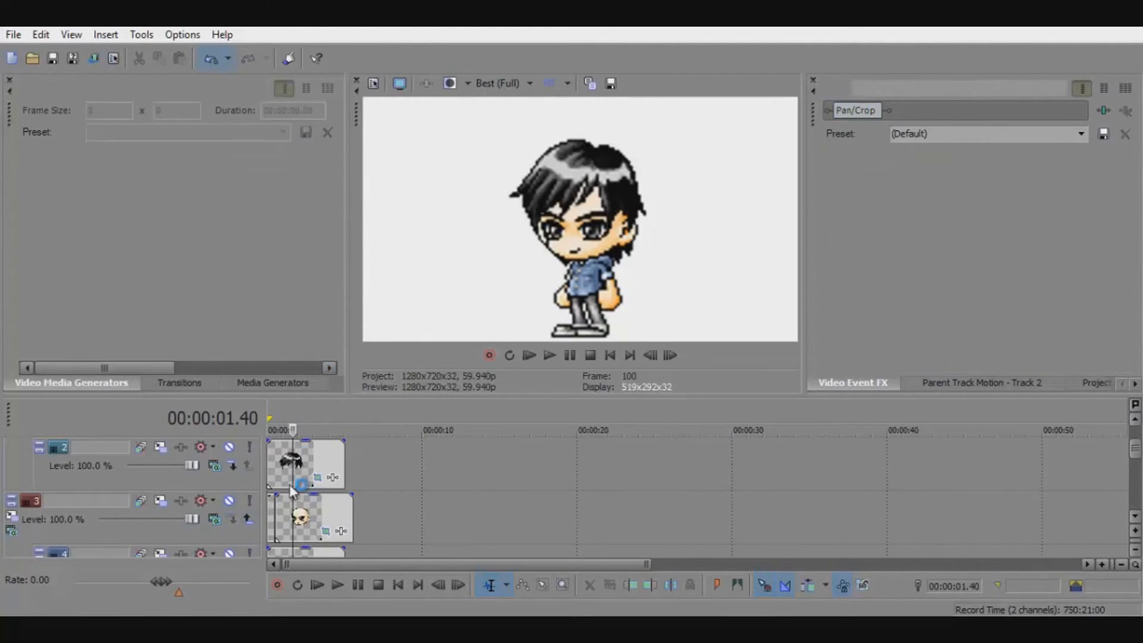
Step: Make the head track 3 a compositing child of the hair track 2, and return to the timeline start
left_click(244, 519)
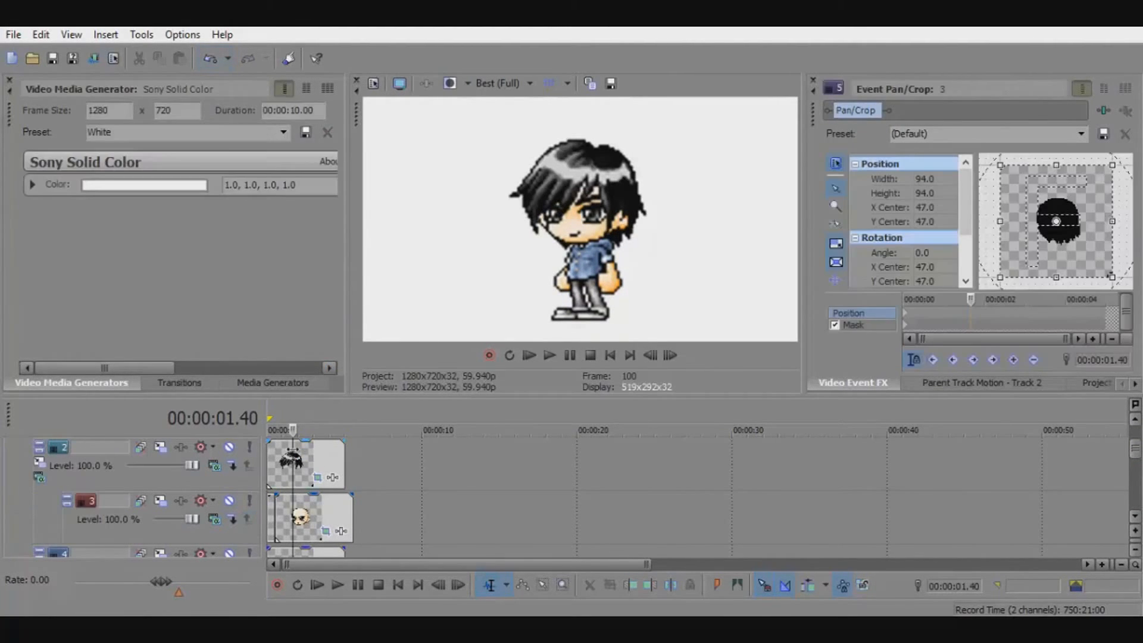
left_click(302, 475)
left_click(270, 448)
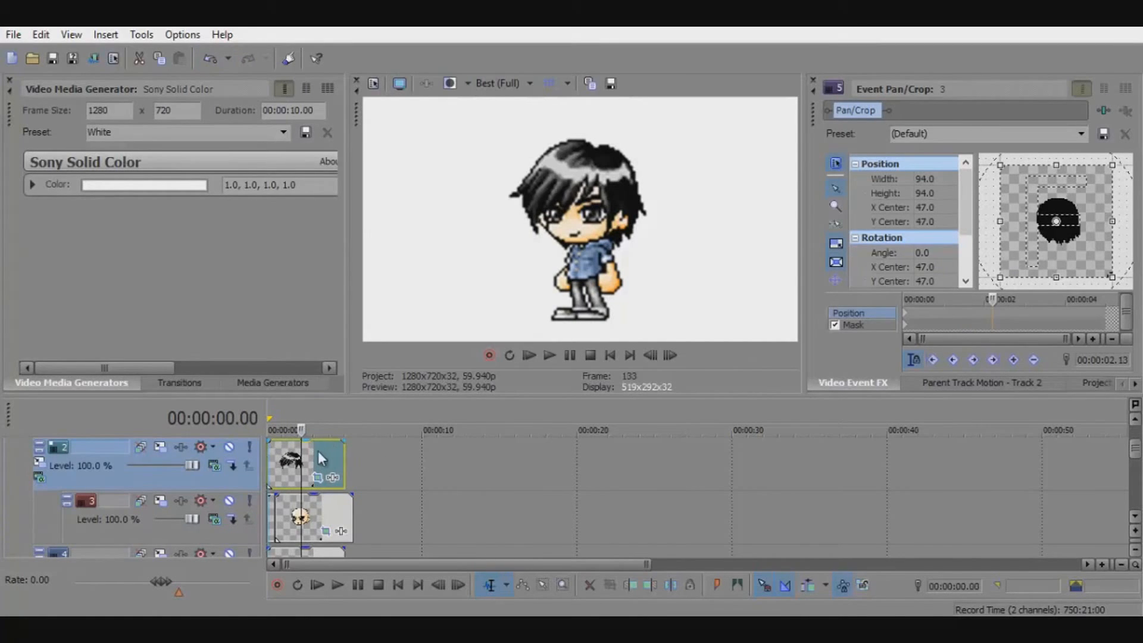
Step: Set track 2's parent motion rotation center to about X offset 13.00, Y offset -96.45, undoing the trial rotation
scroll(232, 498, "down", 3)
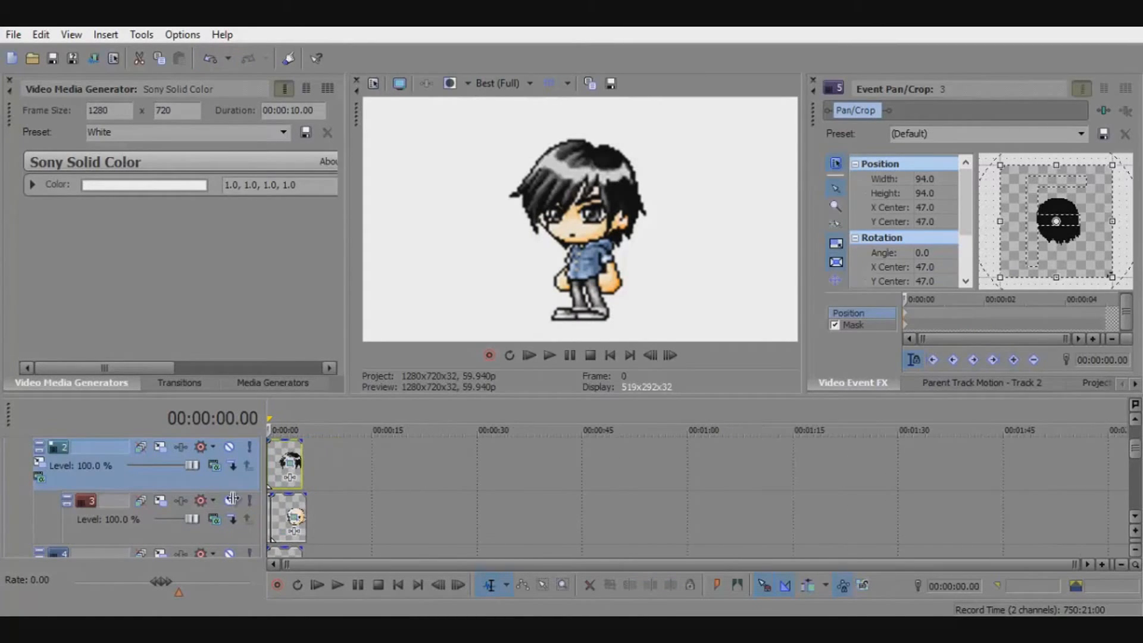
left_click(39, 462)
scroll(1077, 202, "up", 5)
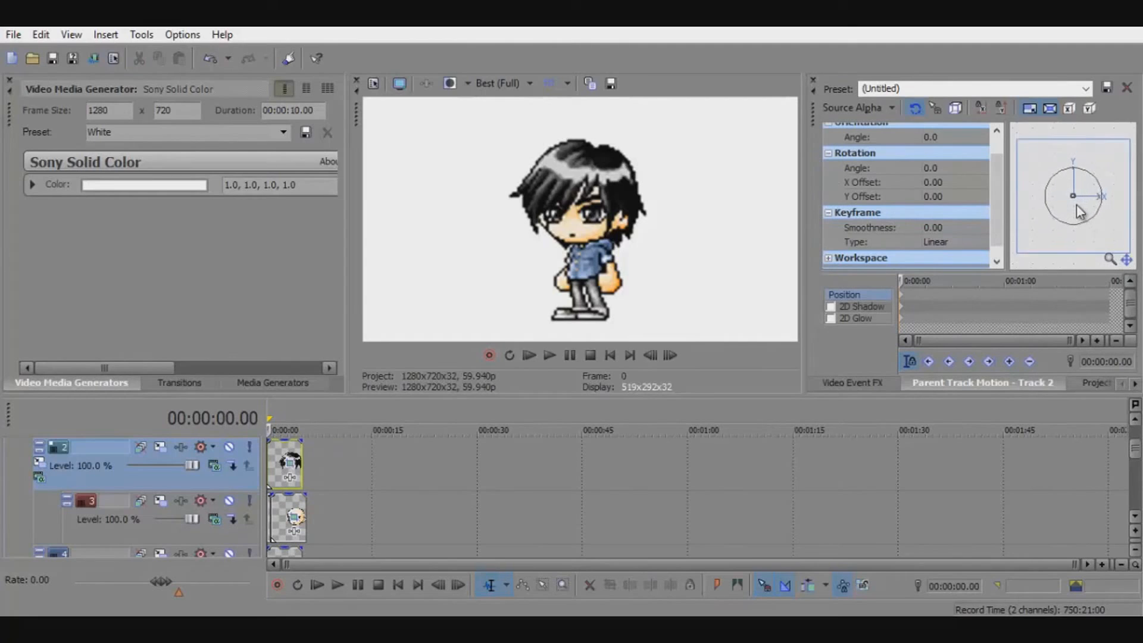
scroll(1081, 211, "down", 3)
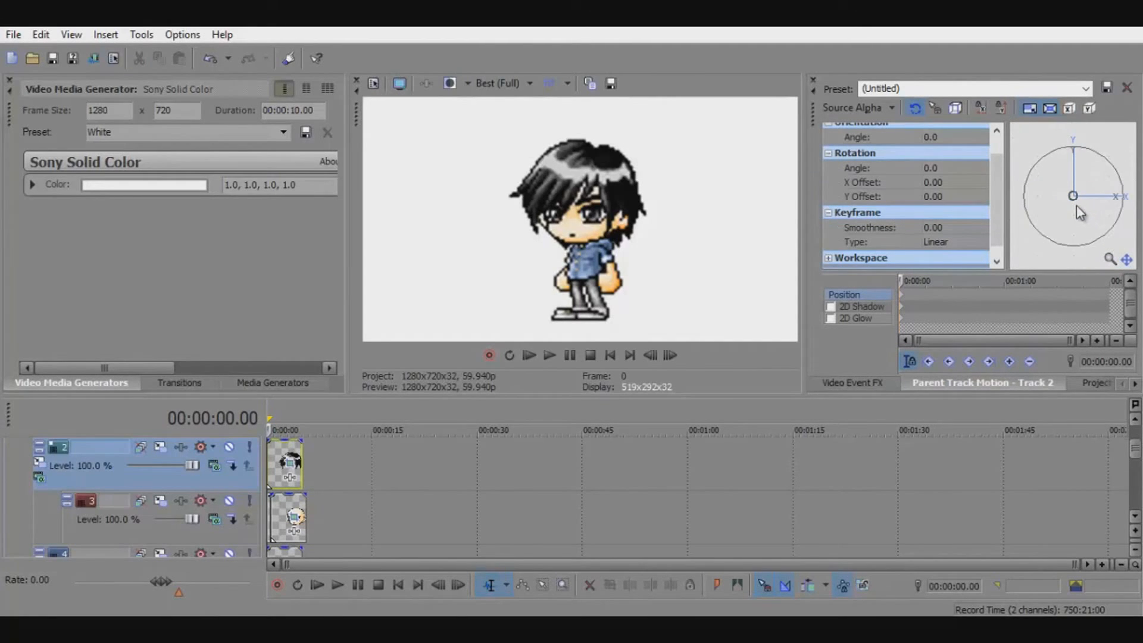
left_click_drag(1077, 195, 1076, 222)
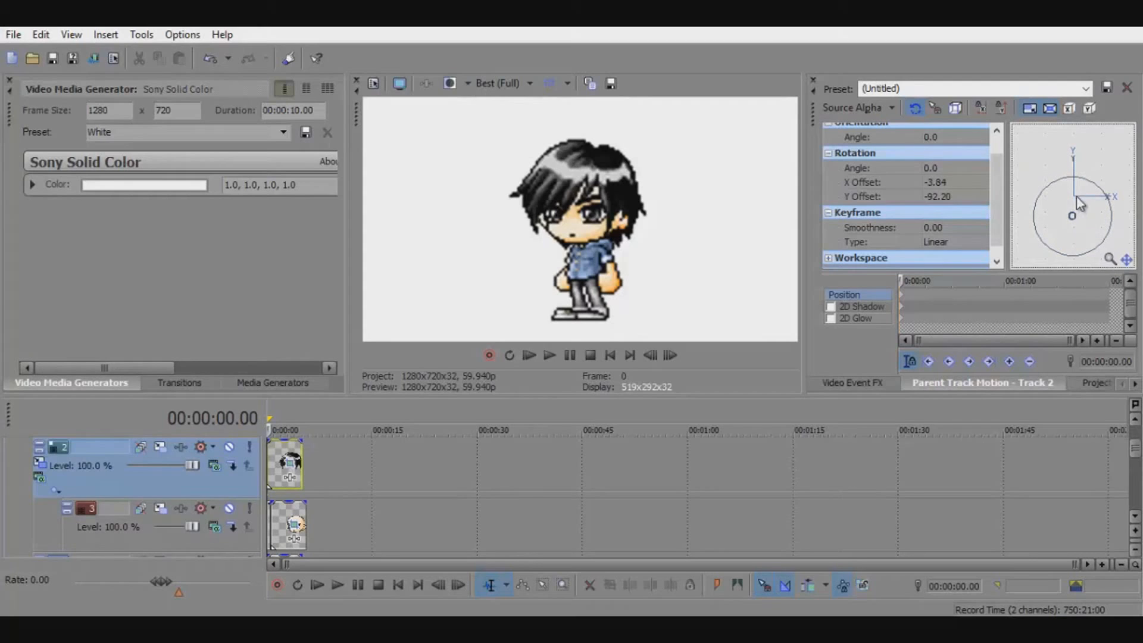
left_click_drag(1079, 202, 1077, 209)
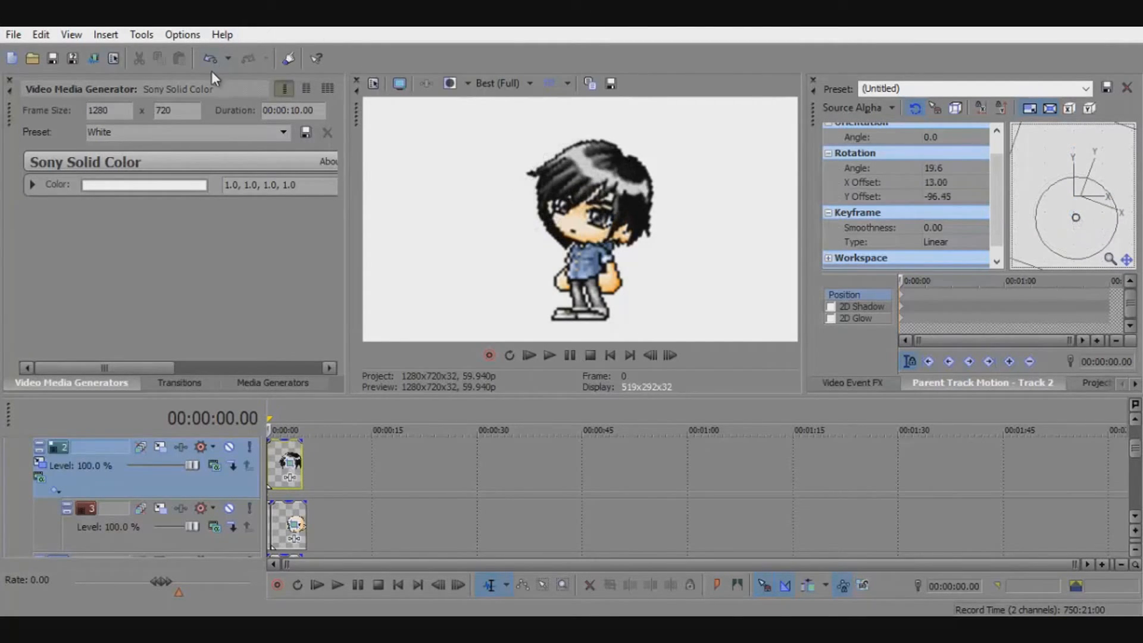
left_click(209, 58)
Step: Change track 2's first parent motion position keyframe to the Smooth interpolation type
scroll(1056, 175, "down", 3)
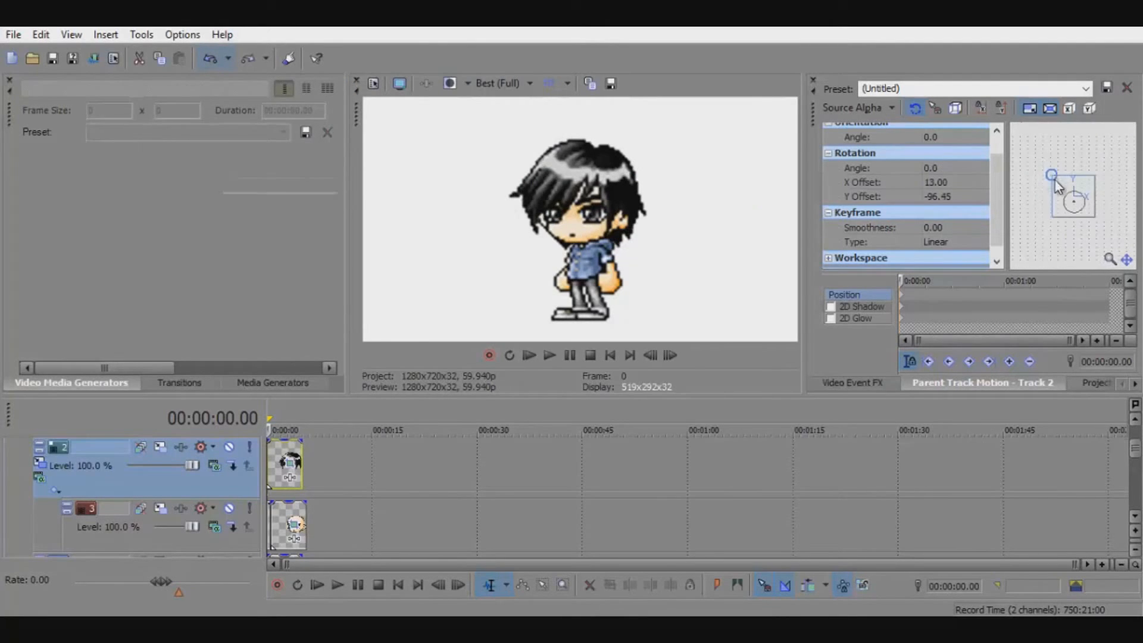
scroll(916, 310, "up", 4)
right_click(901, 300)
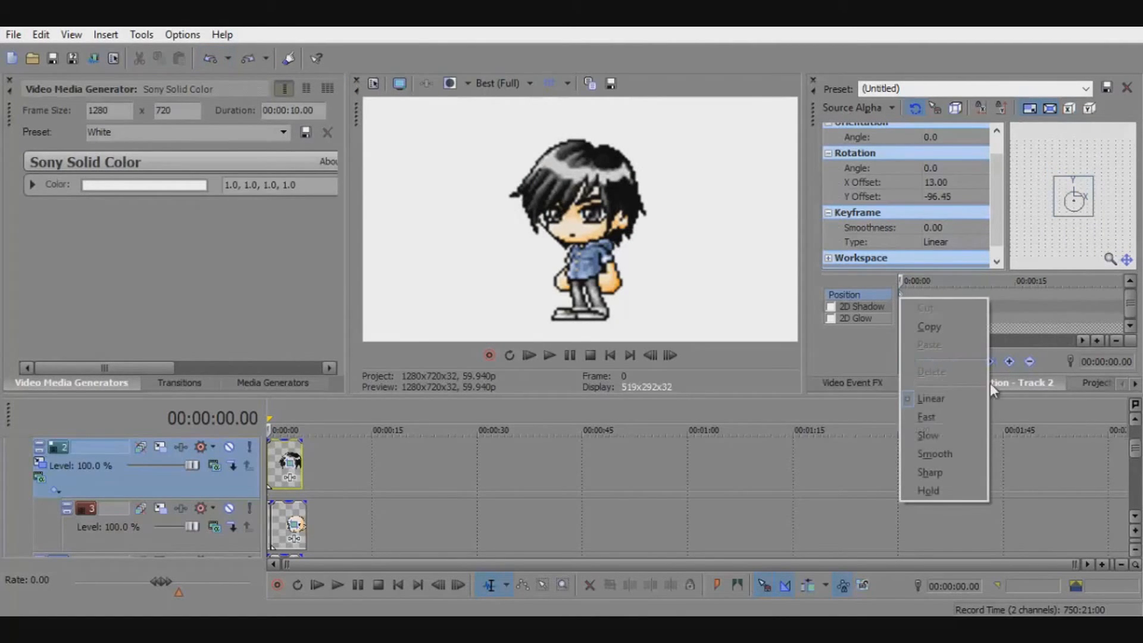
left_click(960, 451)
Step: Rotate track 2's parent motion clockwise to about 16.8 degrees at 00:00:00.30 to keyframe a head tilt
scroll(417, 458, "up", 5)
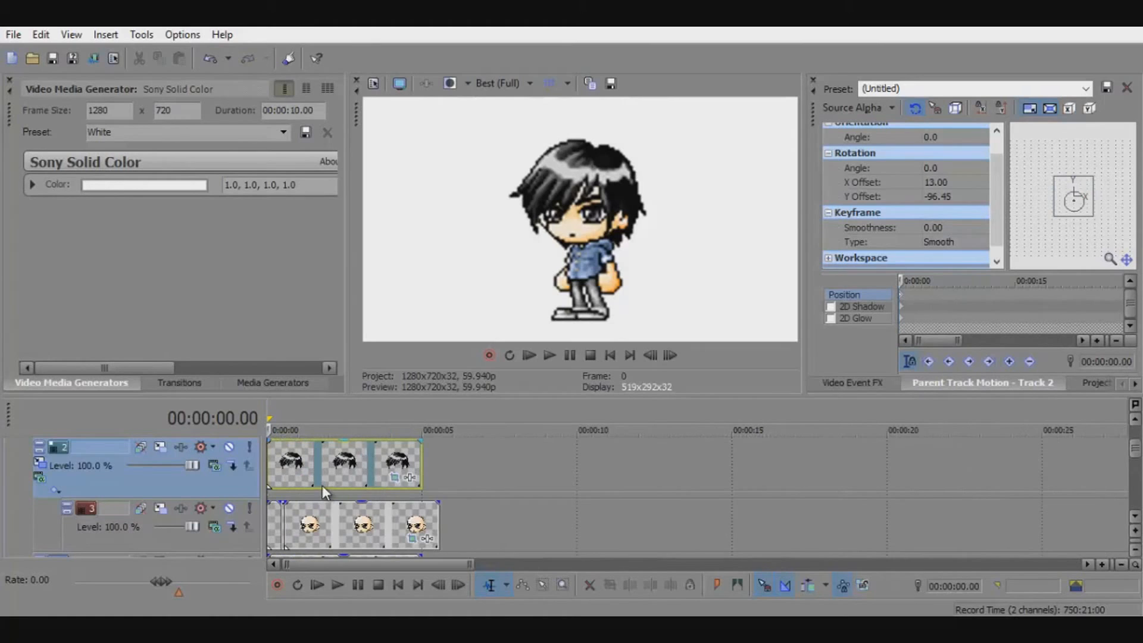
scroll(323, 486, "up", 5)
left_click(391, 497)
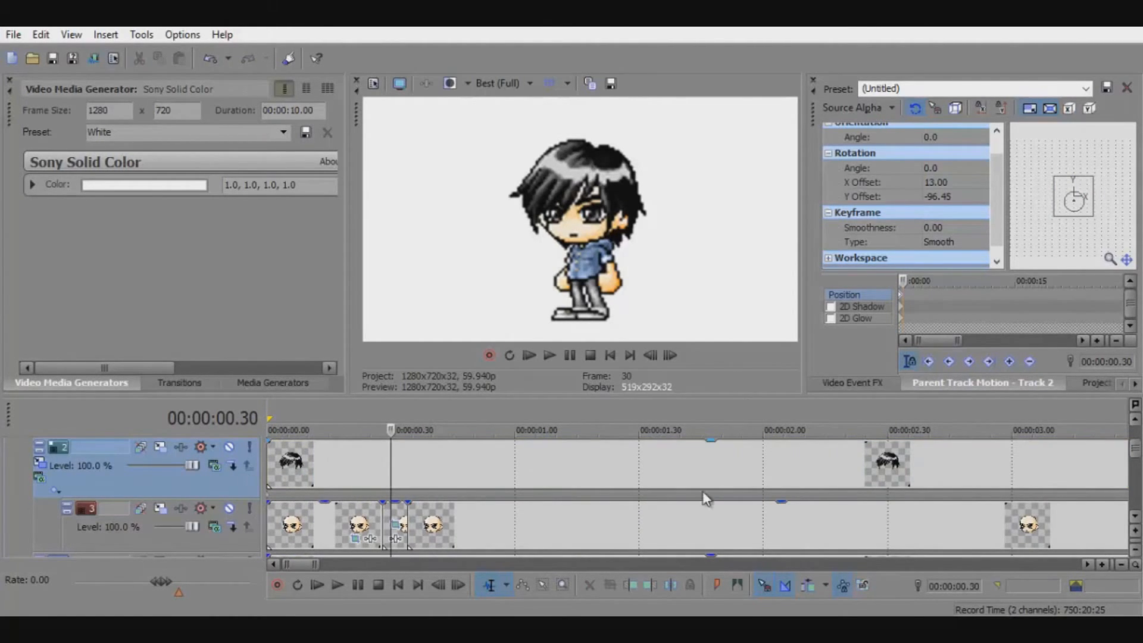
scroll(708, 482, "down", 3)
scroll(1117, 224, "up", 3)
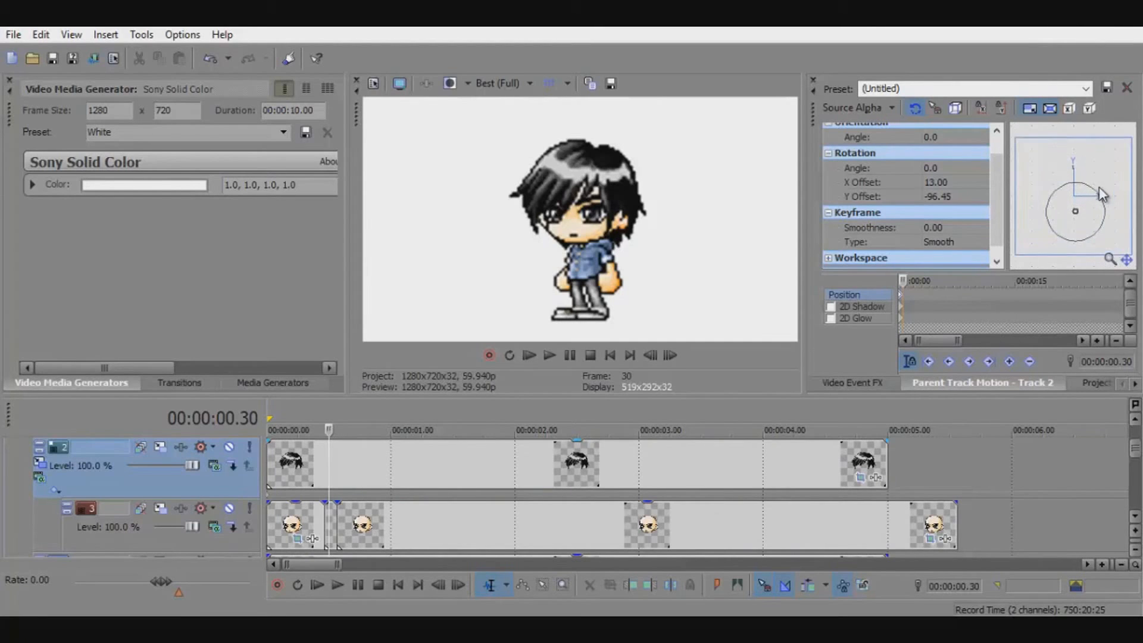
mouse_move(1115, 215)
left_mouse_down()
mouse_move(1102, 179)
mouse_move(1113, 238)
mouse_move(1111, 170)
mouse_move(1120, 195)
left_mouse_up()
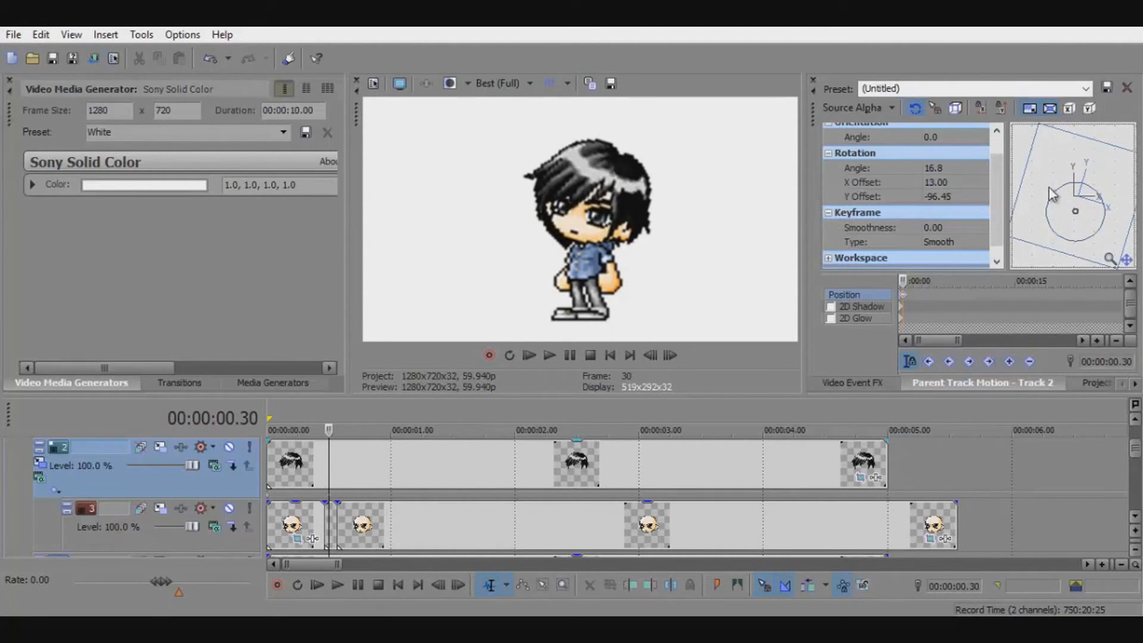
Step: Scrub through track 2's parent motion to review the head pose before, at and after the 00:00:00.30 tilt keyframe
scroll(948, 284, "up", 2)
left_click(951, 294)
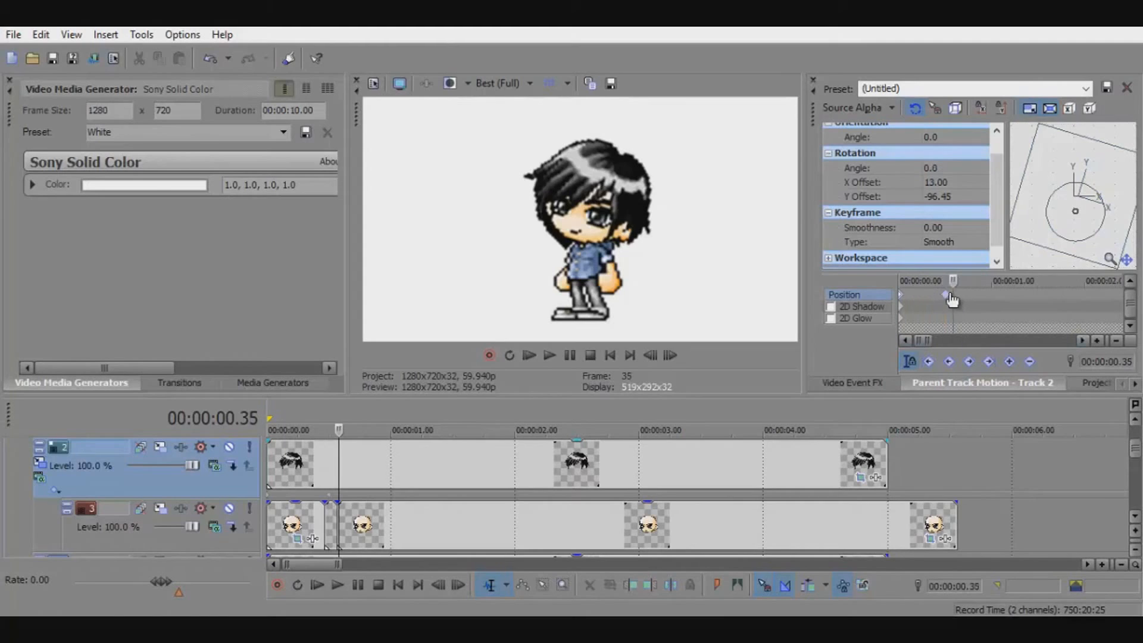
key("Home")
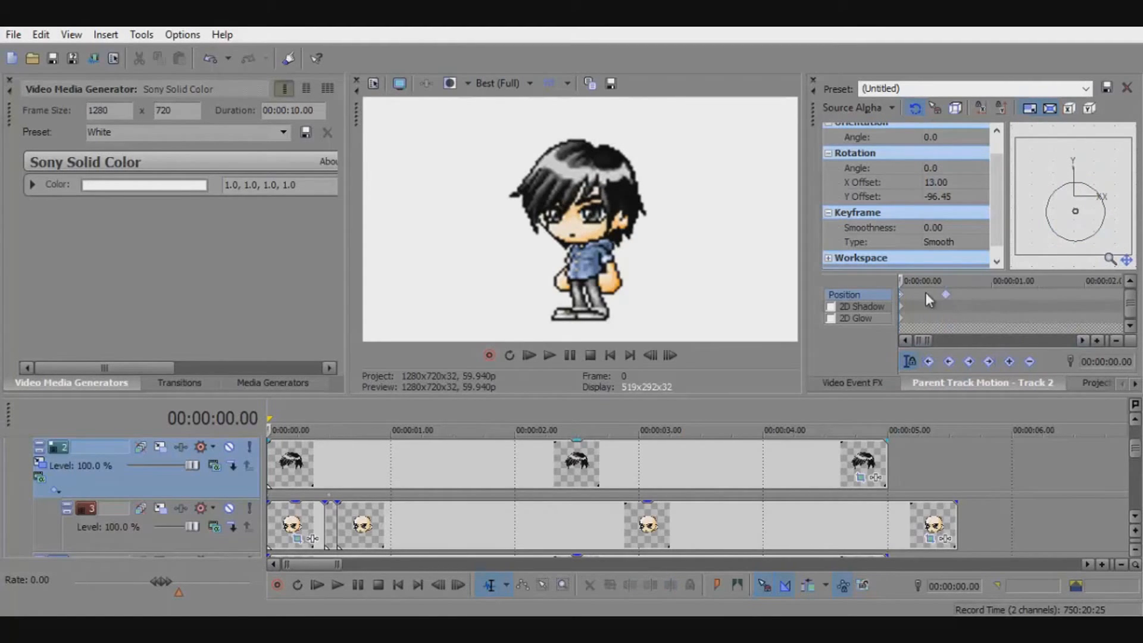
left_click(945, 303)
left_click(952, 286)
left_click(944, 296)
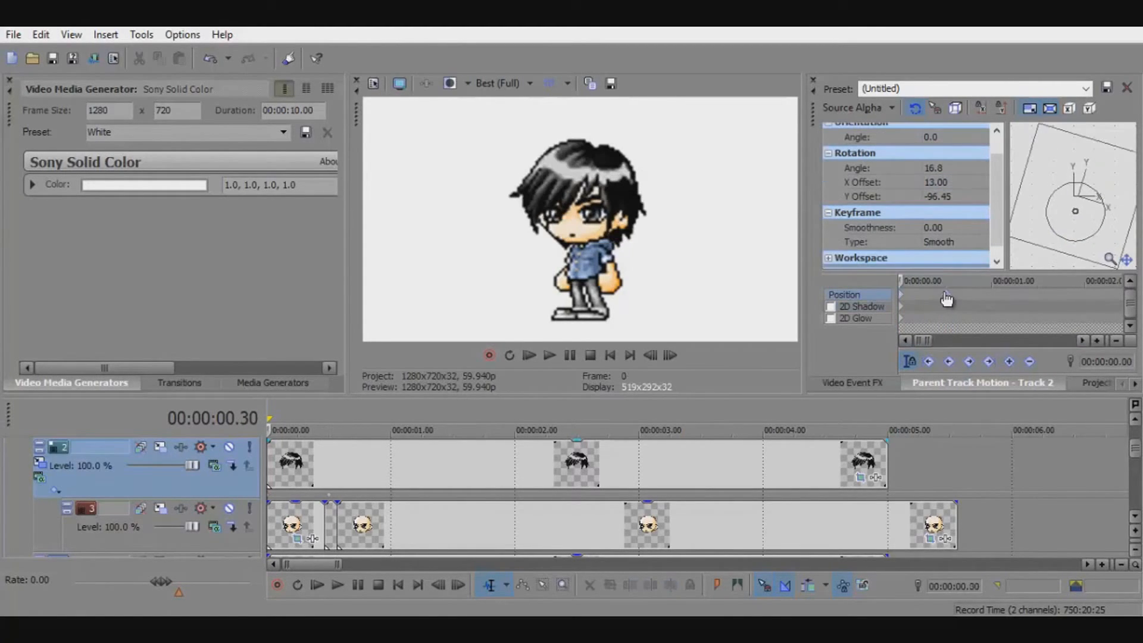
scroll(487, 449, "up", 4)
left_click(637, 487)
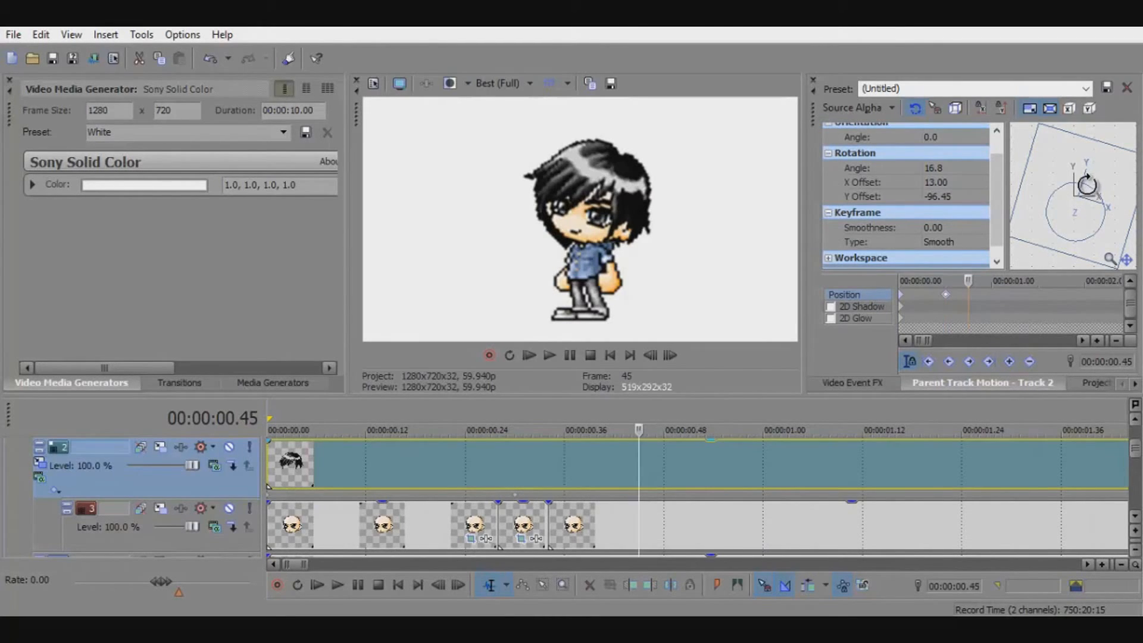
left_click(946, 296)
scroll(954, 282, "up", 4)
left_click(988, 299)
scroll(1020, 290, "down", 3)
left_click(978, 299)
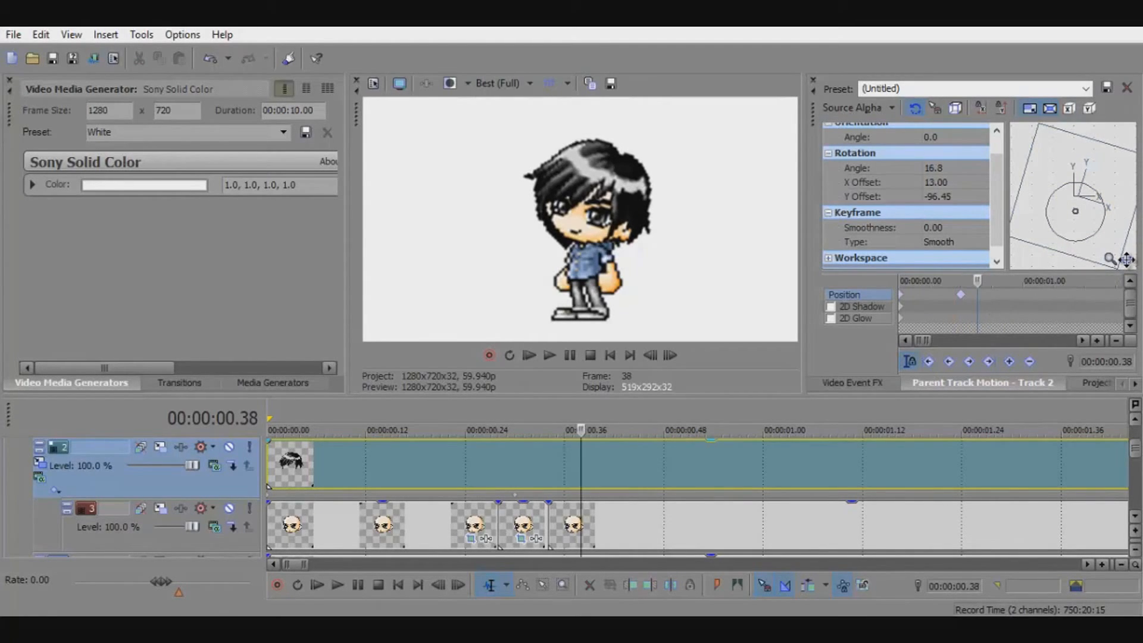
scroll(994, 304, "up", 2)
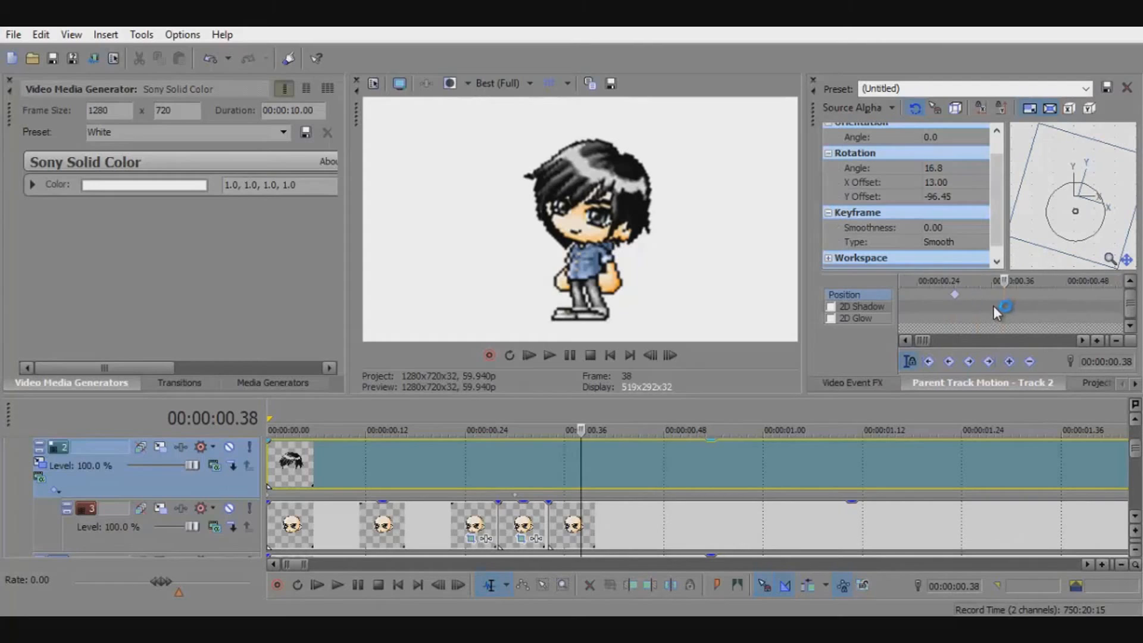
left_click(955, 303)
scroll(947, 303, "down", 2)
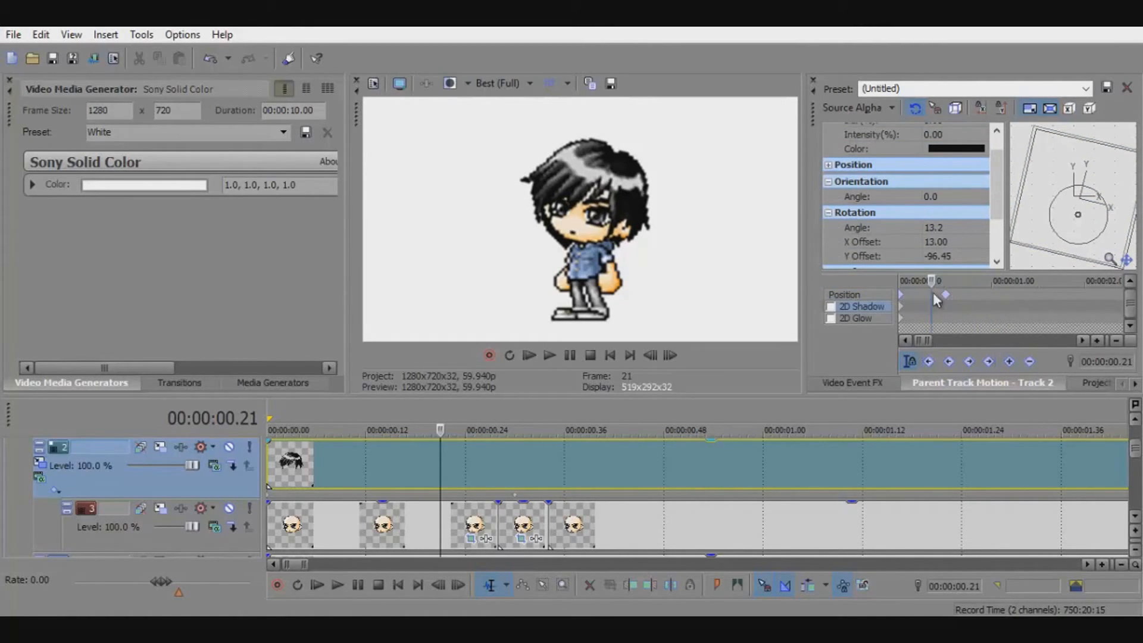
Step: Duplicate track 2's head tilt keyframe from 00:00:00.30 to about 00:00:00.48 so the pose holds
scroll(923, 299, "up", 3)
left_click(1006, 302)
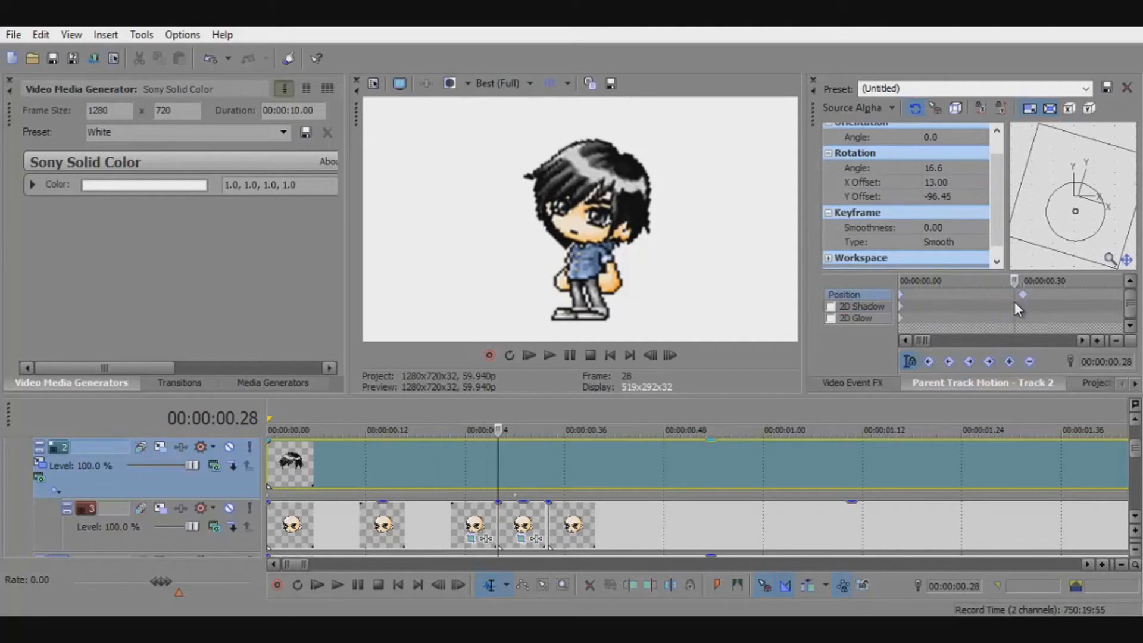
scroll(1016, 302, "up", 2)
left_click(1020, 290)
left_click(1020, 291)
left_click(990, 297)
left_click(1006, 291)
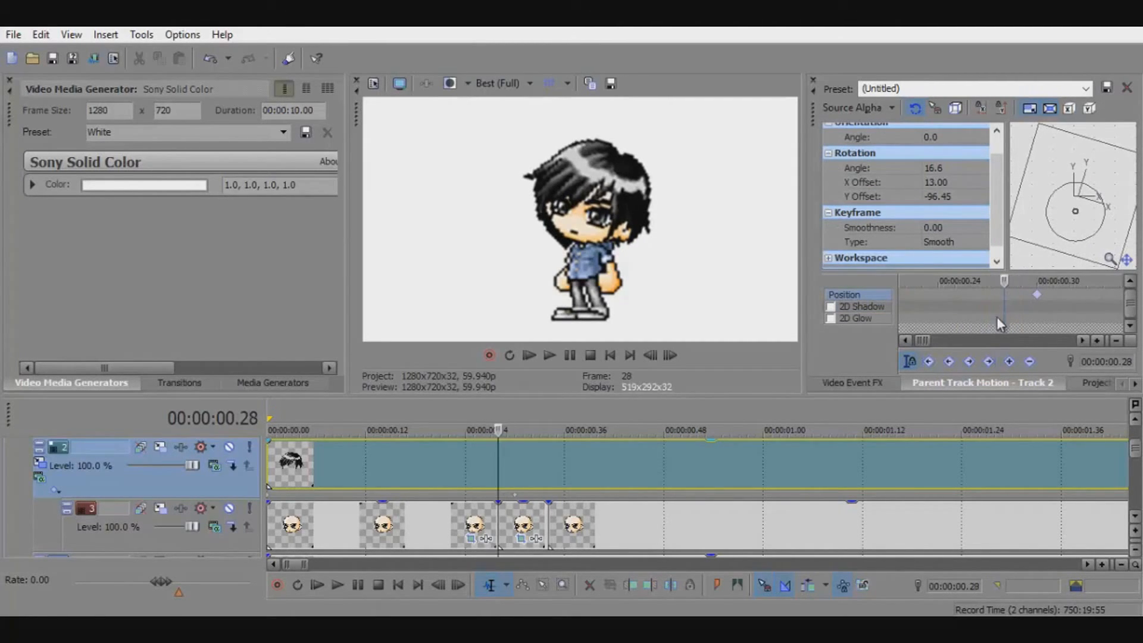
scroll(1012, 303, "down", 2)
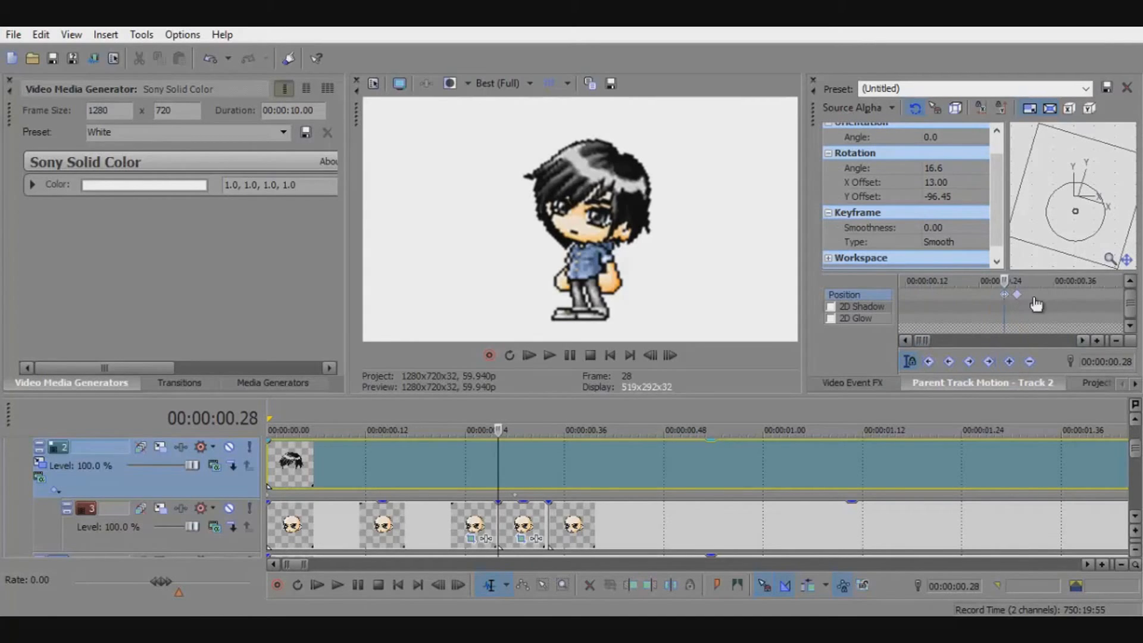
scroll(1021, 311, "down", 2)
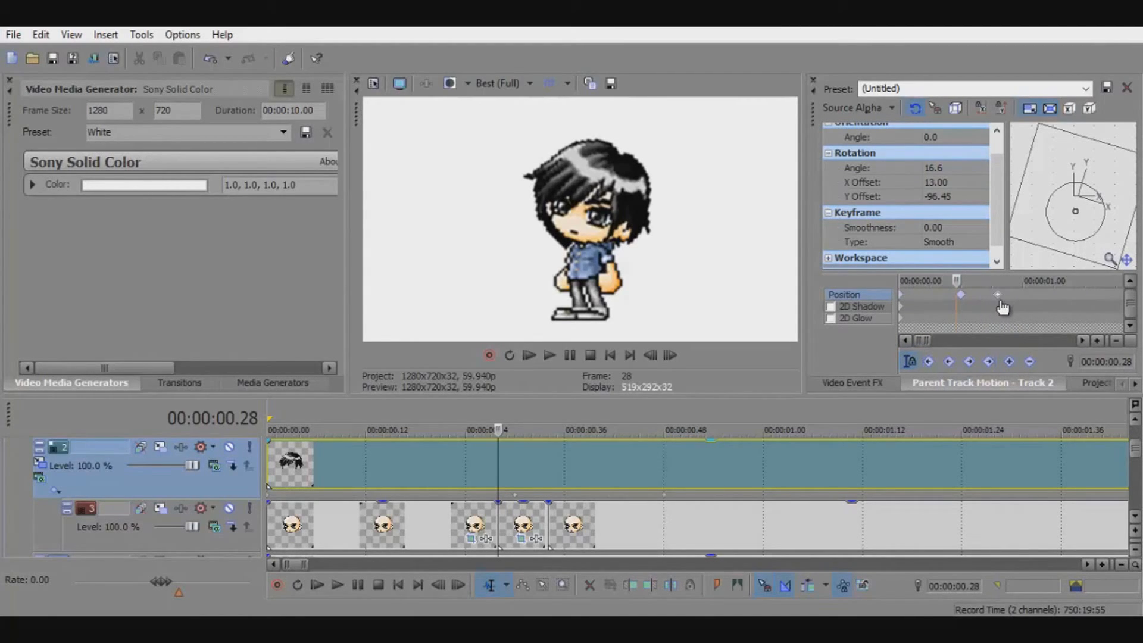
Step: Play the animation from the beginning to review the head tilt held by track 2's duplicated keyframe
left_click(611, 355)
left_click(550, 355)
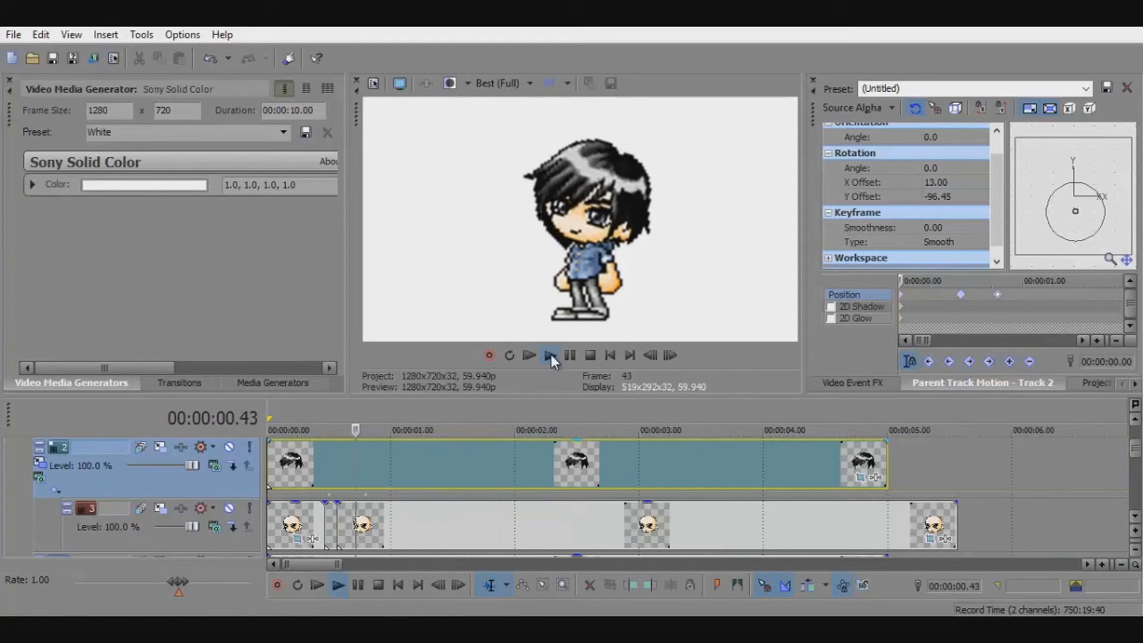
left_click(569, 355)
Step: Open Pan/Crop for track 2's hair event at the timeline start and move its rotation center to about X 49.6, Y 29.1
scroll(623, 481, "down", 3)
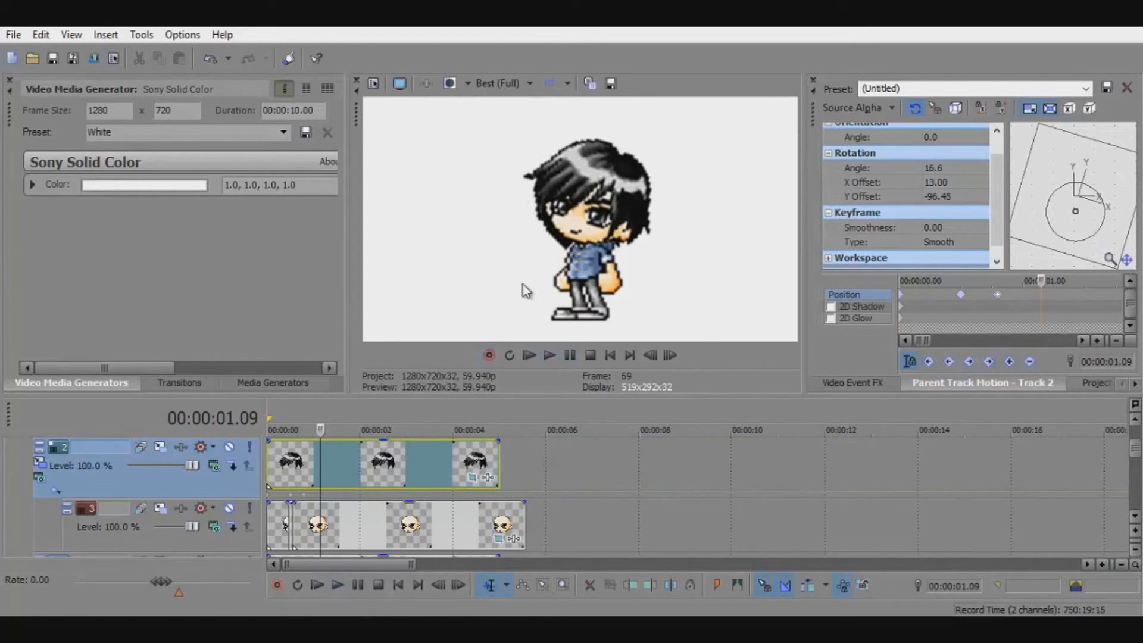
left_click(271, 460)
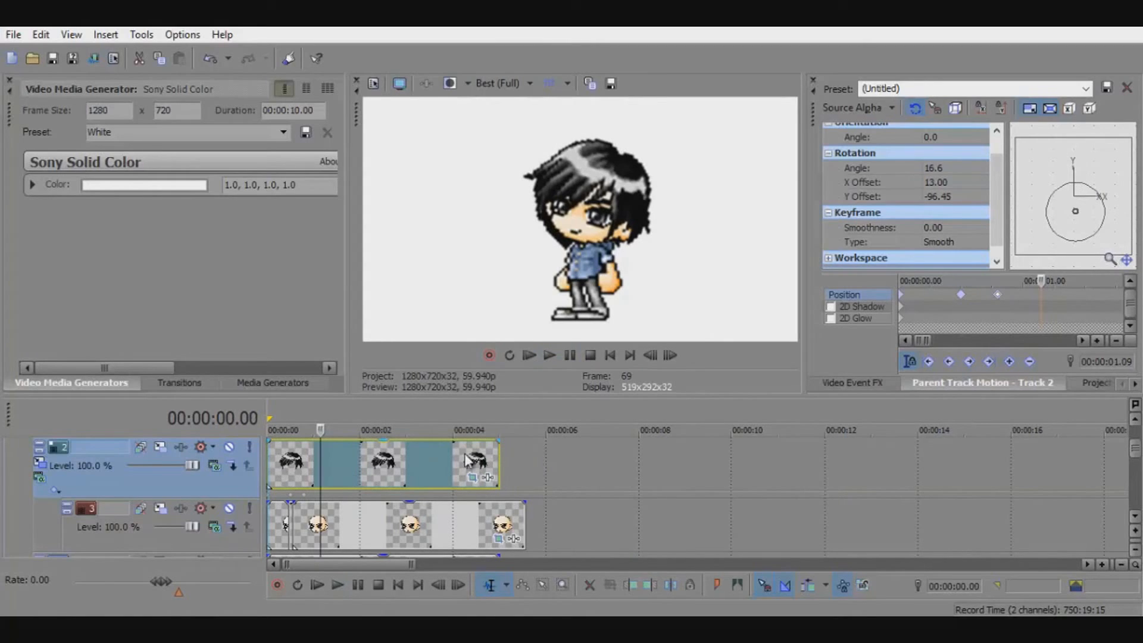
left_click(473, 478)
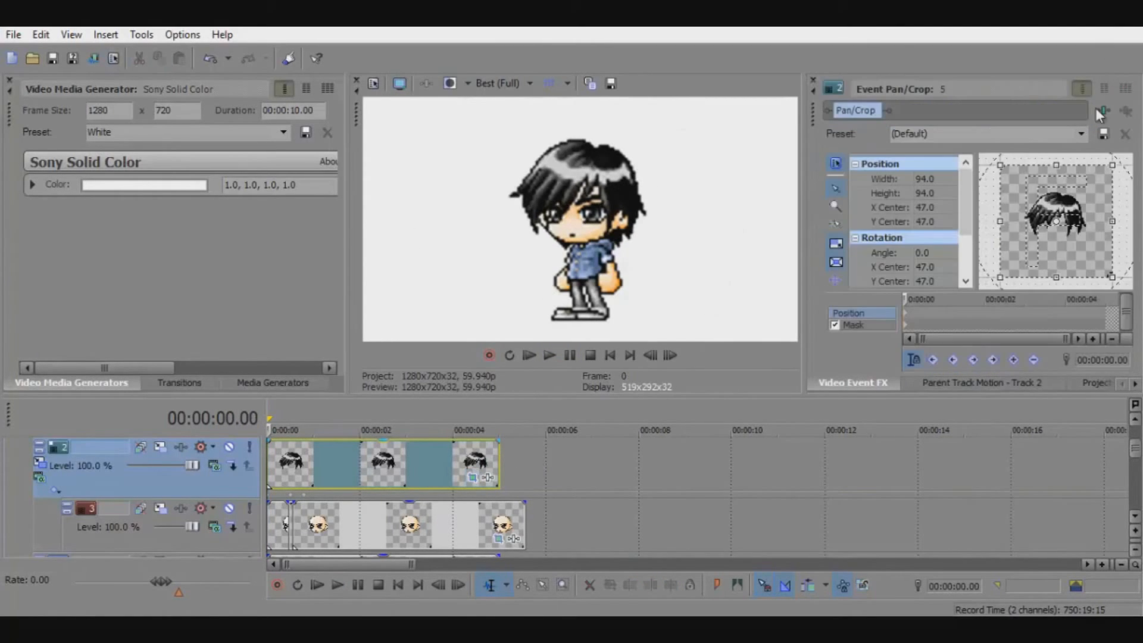
scroll(1070, 213, "up", 1)
scroll(1057, 219, "down", 2)
left_click_drag(1056, 216, 1060, 183)
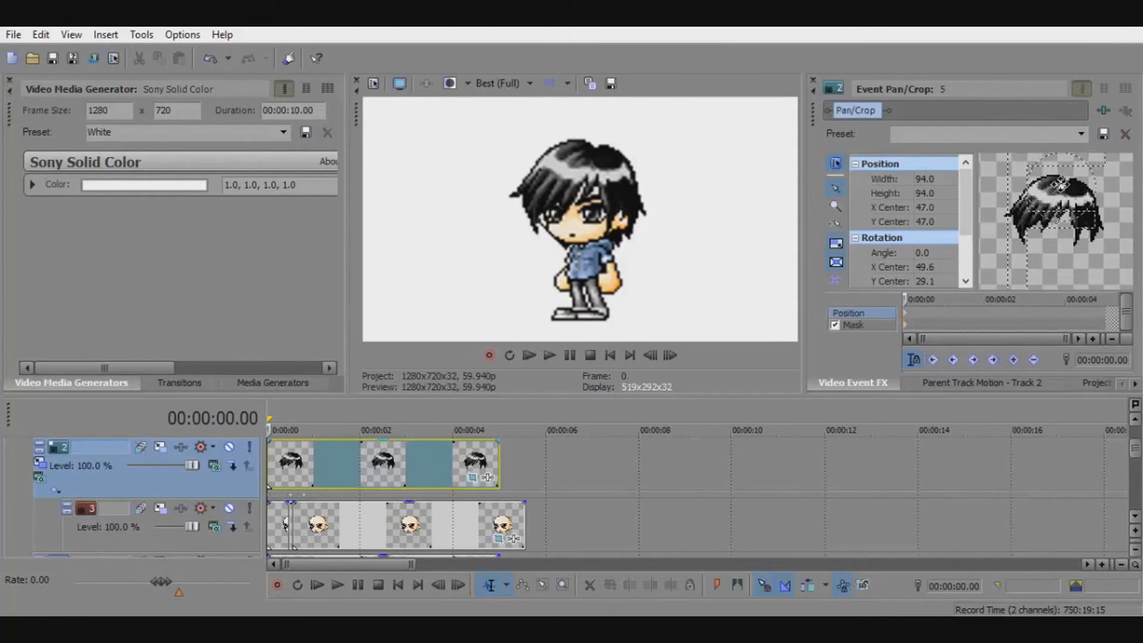
scroll(1059, 199, "down", 3)
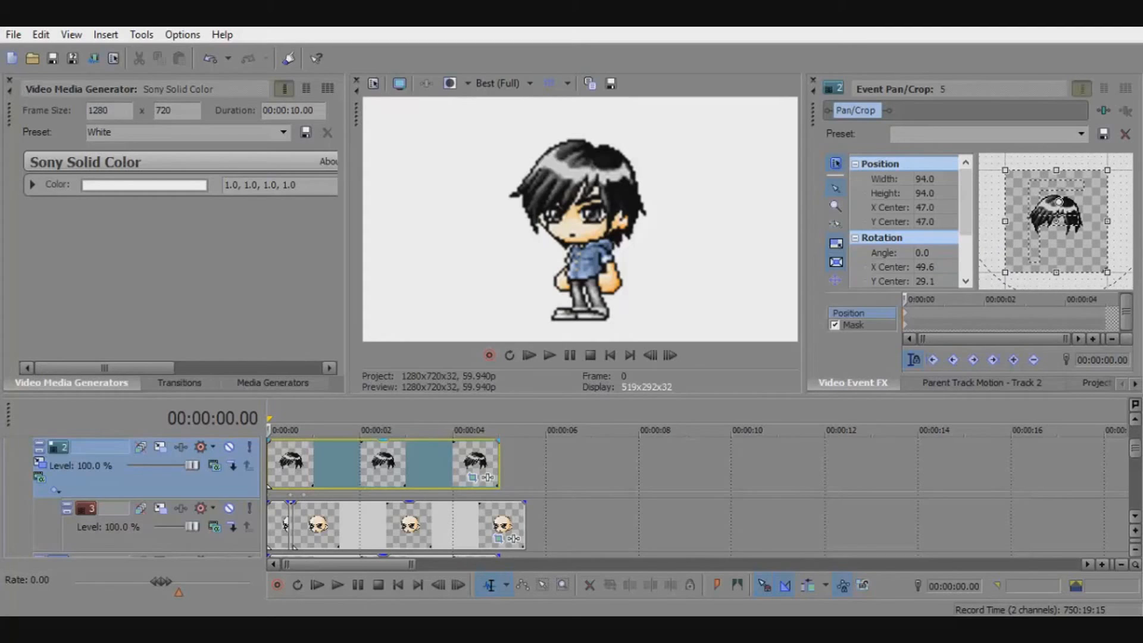
scroll(1069, 209, "up", 3)
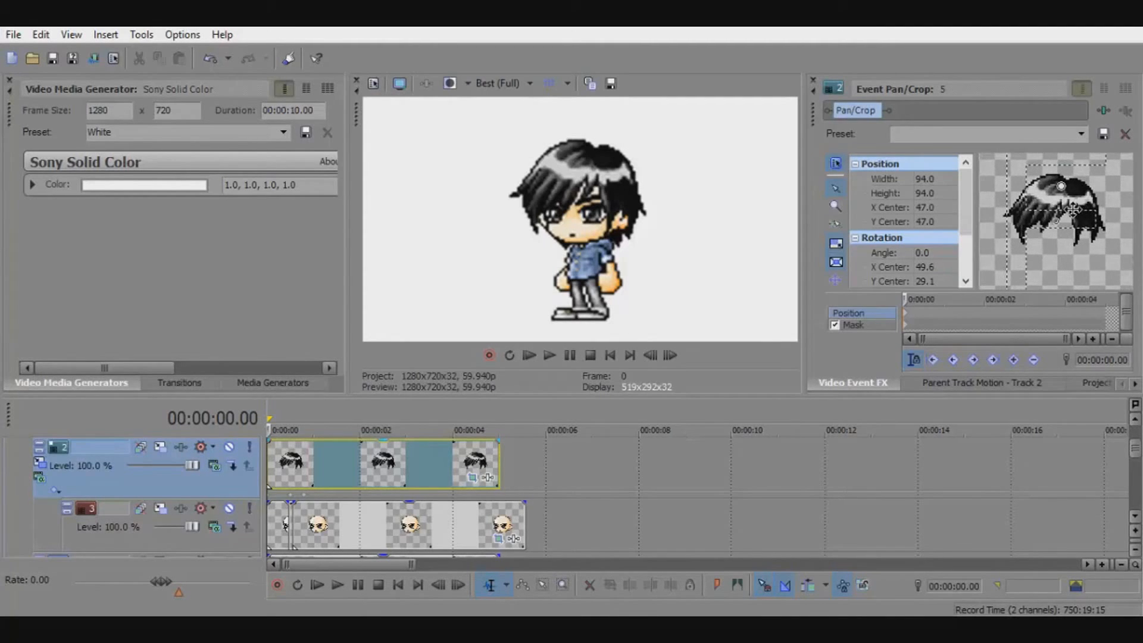
scroll(1069, 207, "down", 2)
scroll(1069, 206, "up", 2)
scroll(1070, 202, "down", 2)
scroll(1071, 217, "down", 2)
scroll(1072, 228, "up", 2)
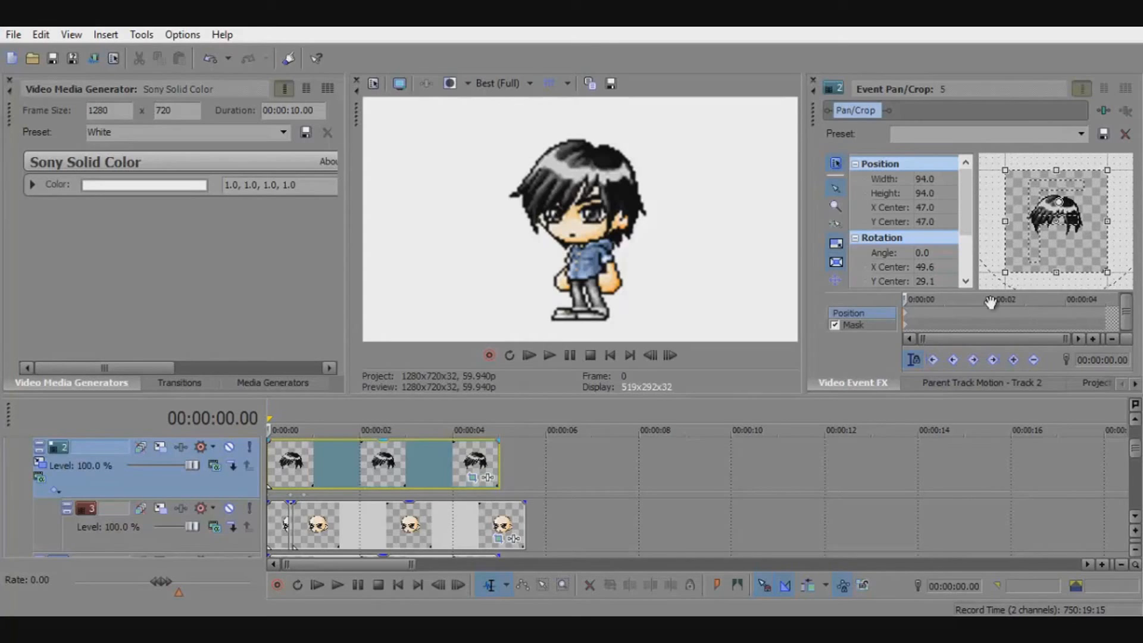
Step: Add a Pan/Crop position keyframe to track 2's hair event at 00:00:00.30 and rotate it to about -3.9 degrees
scroll(326, 522, "up", 3)
left_click(329, 503)
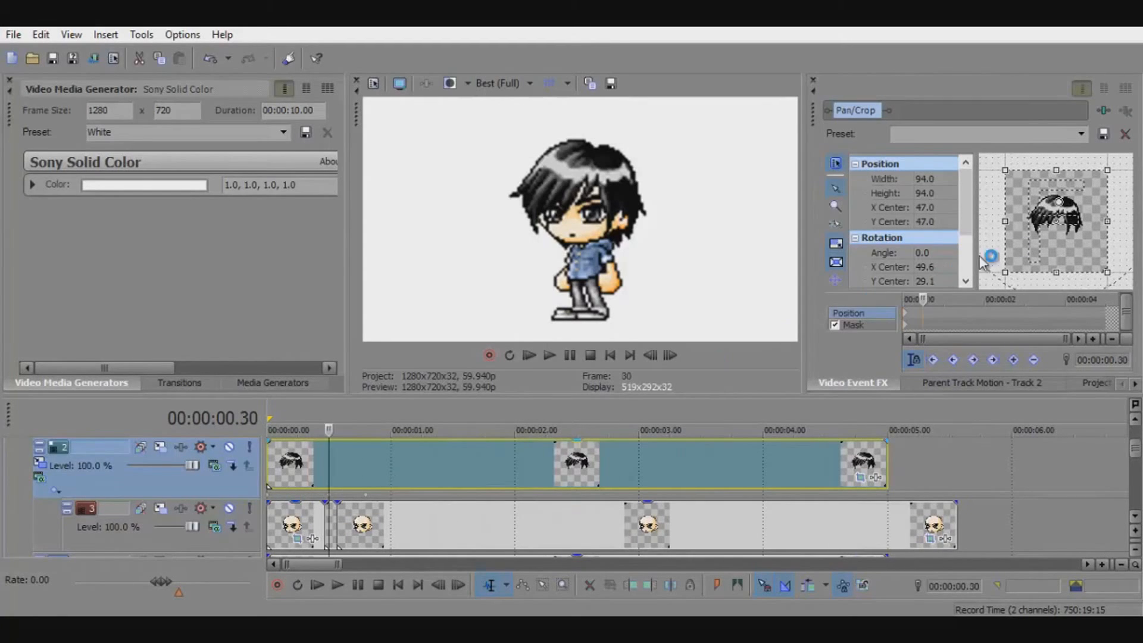
left_click(1012, 360)
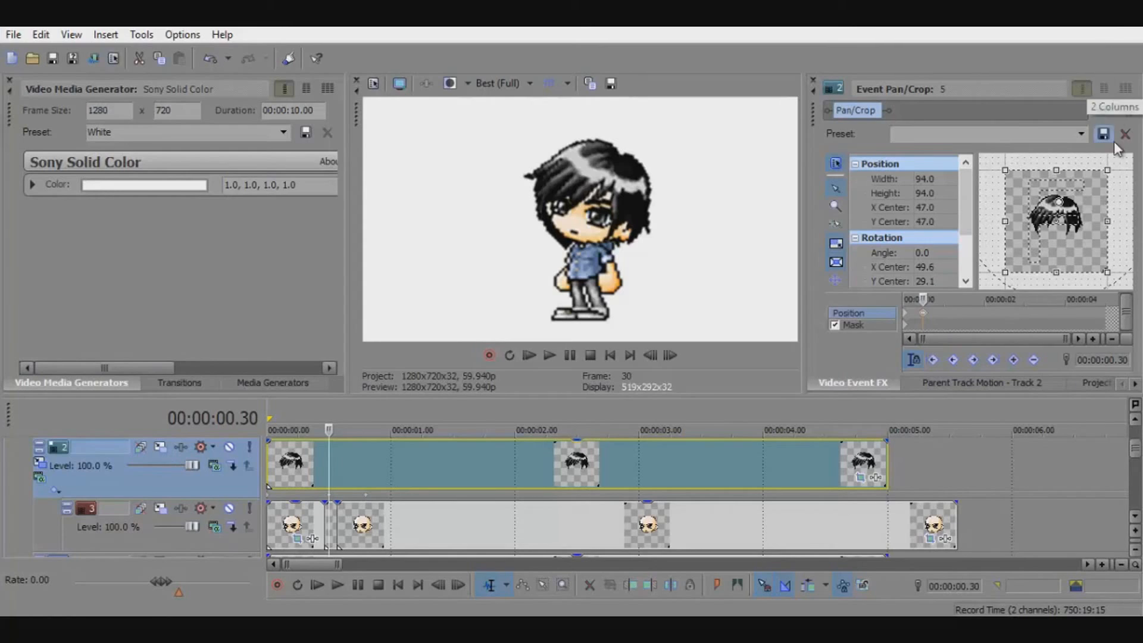
left_click_drag(1130, 216, 1135, 210)
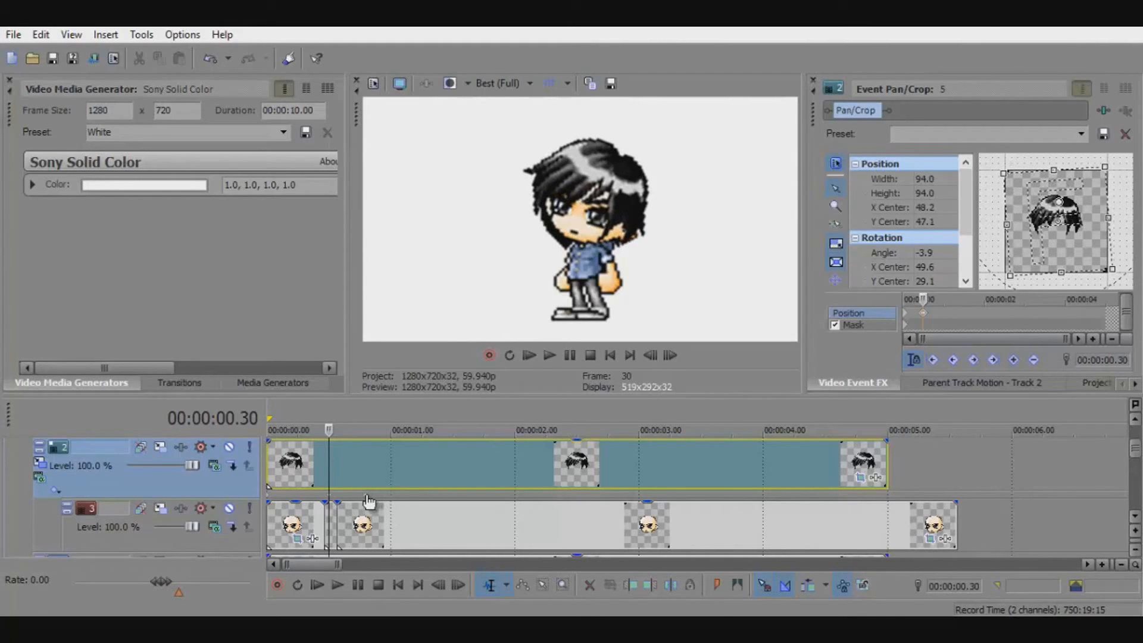
Step: Set the hair event's Pan/Crop position keyframes at the start and at 00:00:00.30 to Smooth interpolation
scroll(923, 322, "up", 1)
left_click(906, 314)
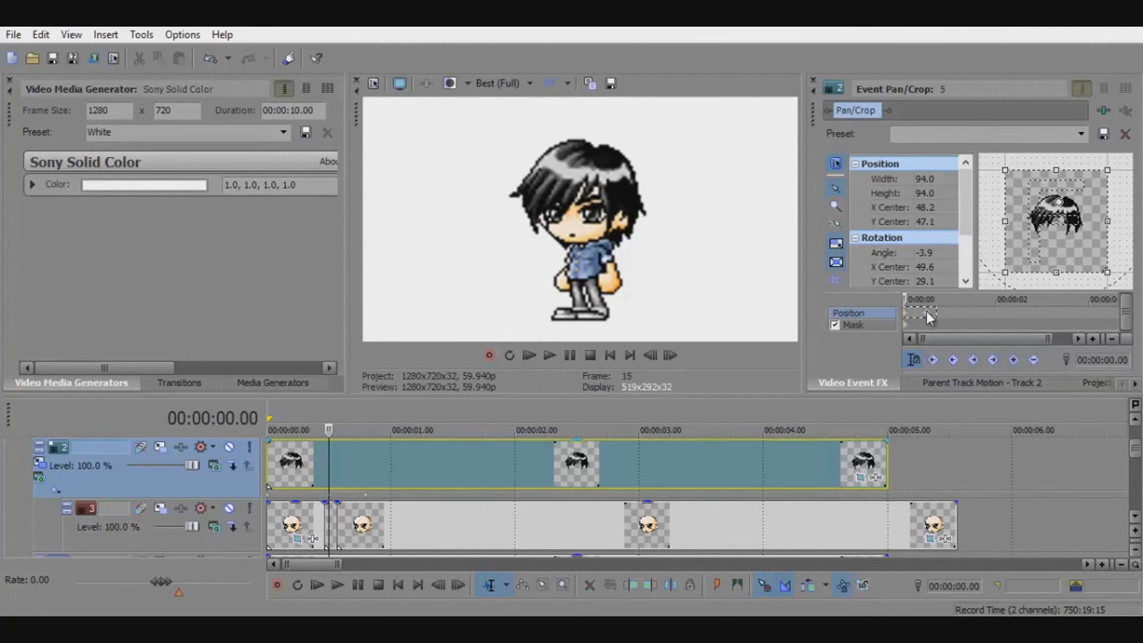
right_click(927, 314)
left_click(990, 467)
Step: Rotate the track 2 hair in Pan/Crop to about 0.9 degrees at 00:00:00.53 to keyframe its return swing
left_click(332, 496)
left_click(366, 494)
left_click(377, 495)
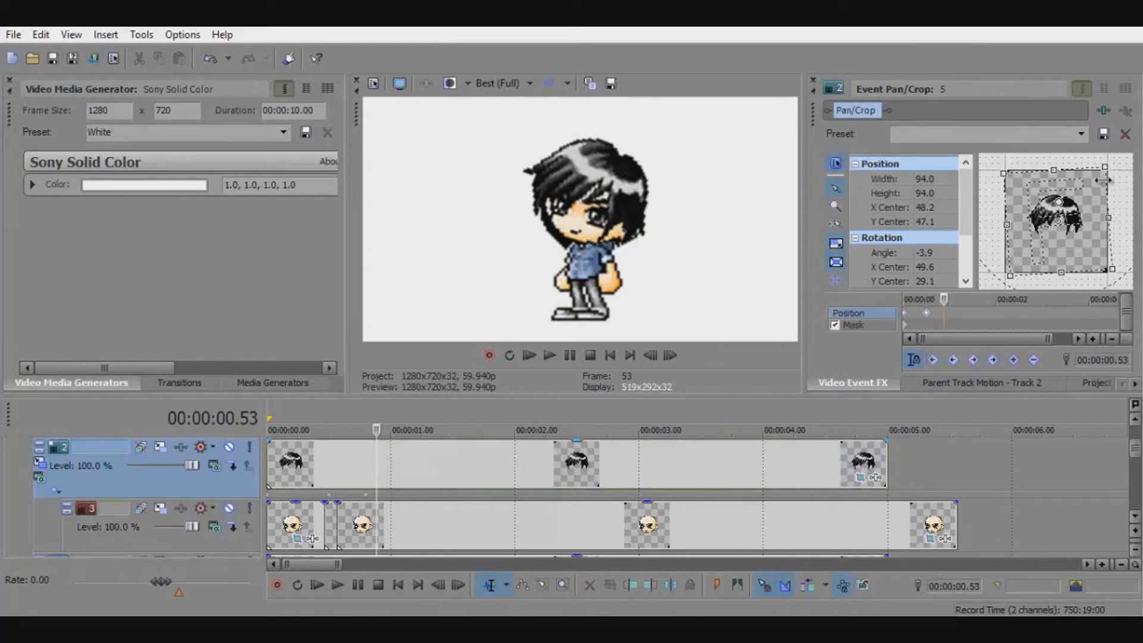
left_click_drag(1128, 194, 1129, 203)
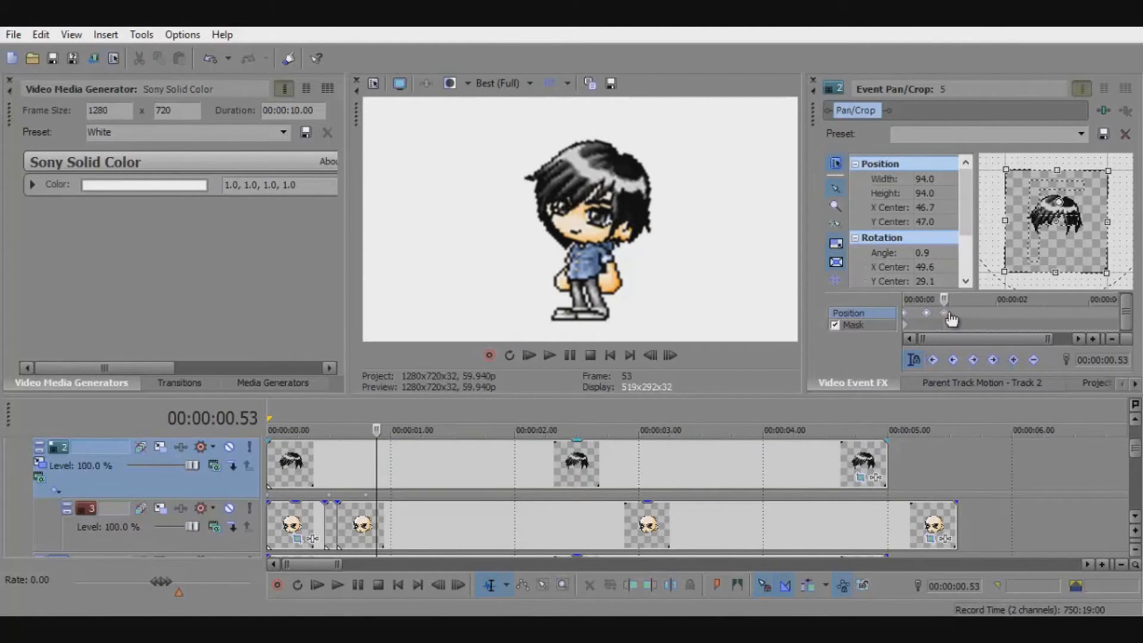
Step: Play the animation from the beginning to check the hair swing against the head tilt
left_click(602, 356)
left_click(553, 355)
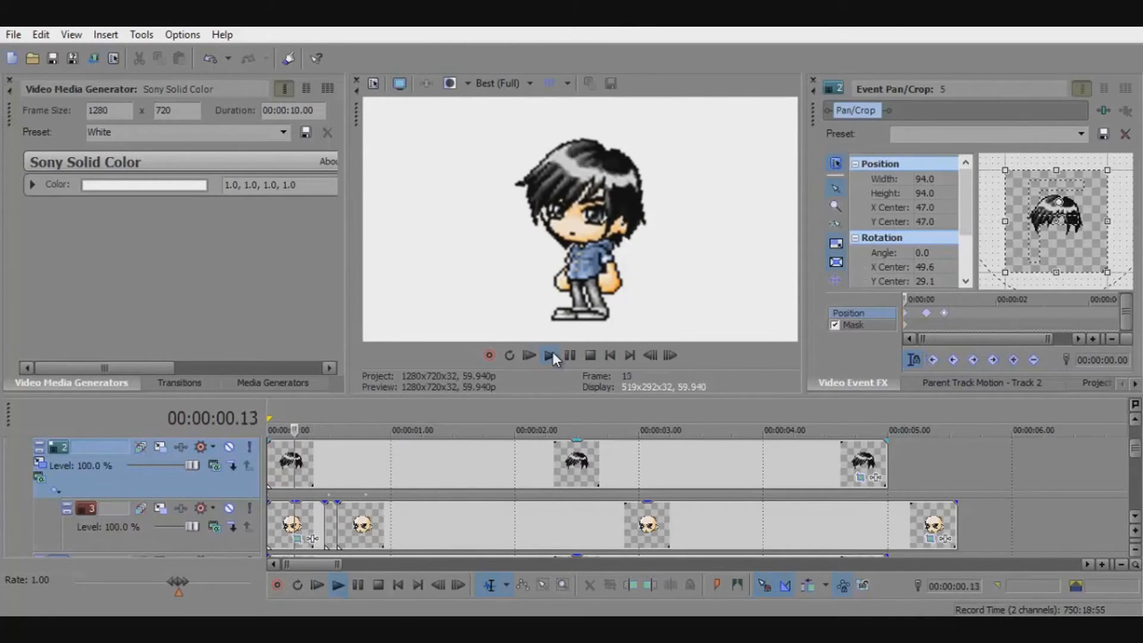
left_click(566, 354)
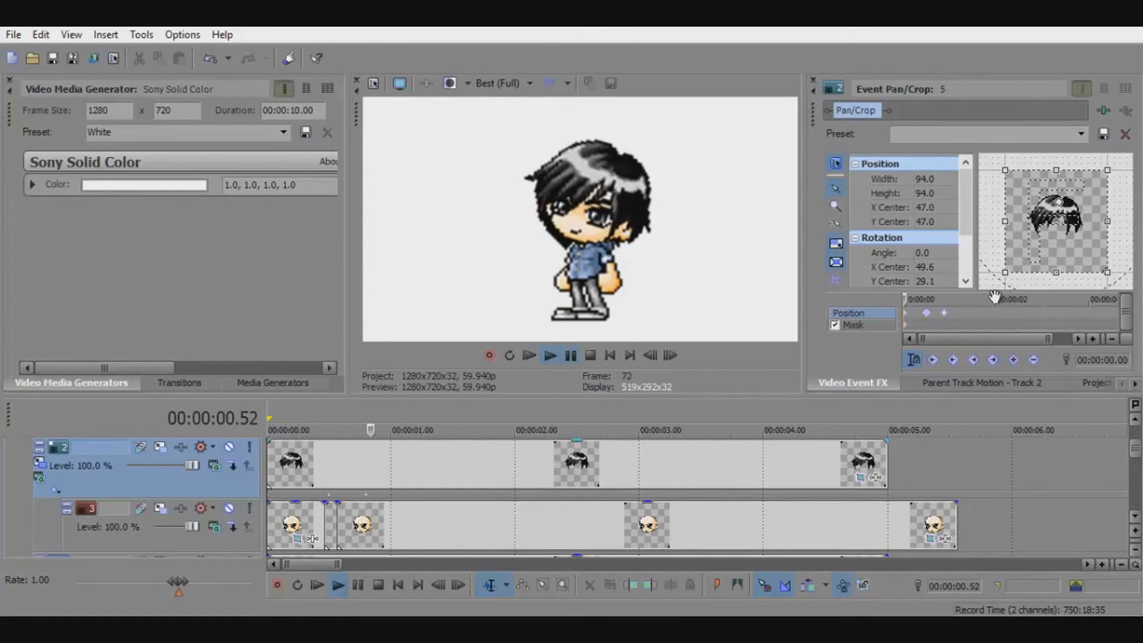
Step: Move the hair's return swing keyframe to about 00:00:01.06 and replay the animation to check the slower timing
scroll(981, 320, "up", 2)
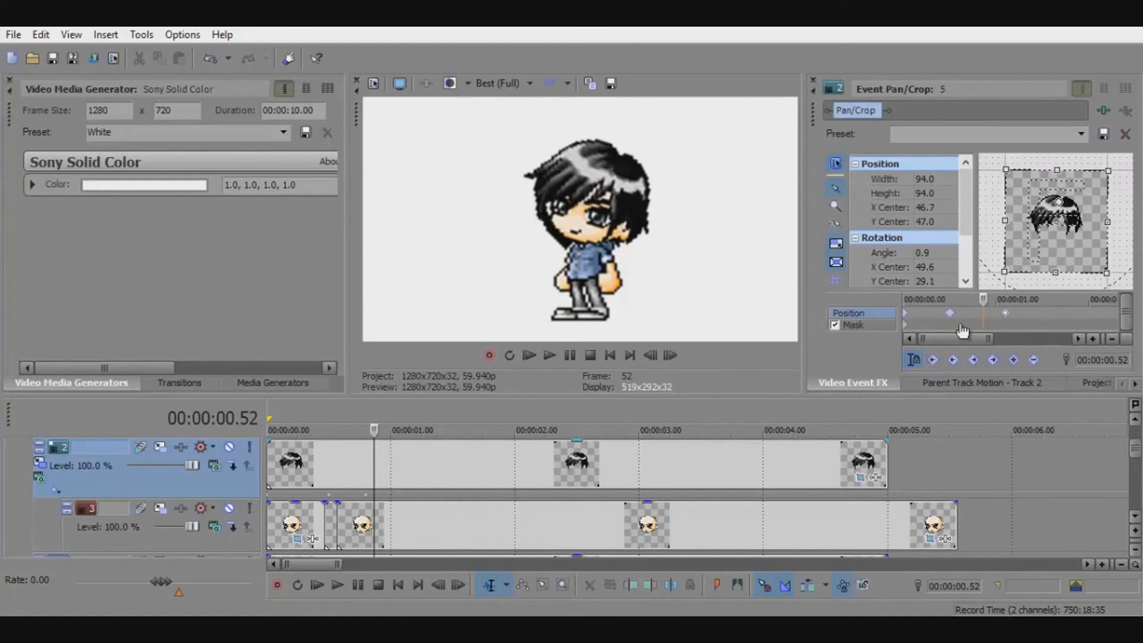
left_click(610, 355)
left_click(549, 355)
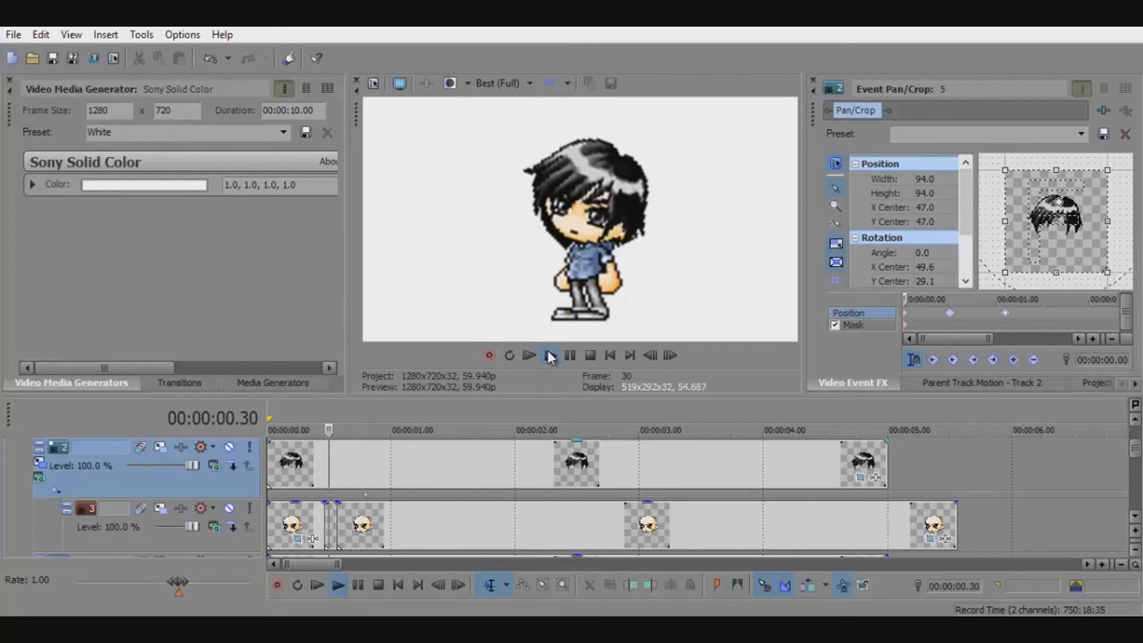
key("space")
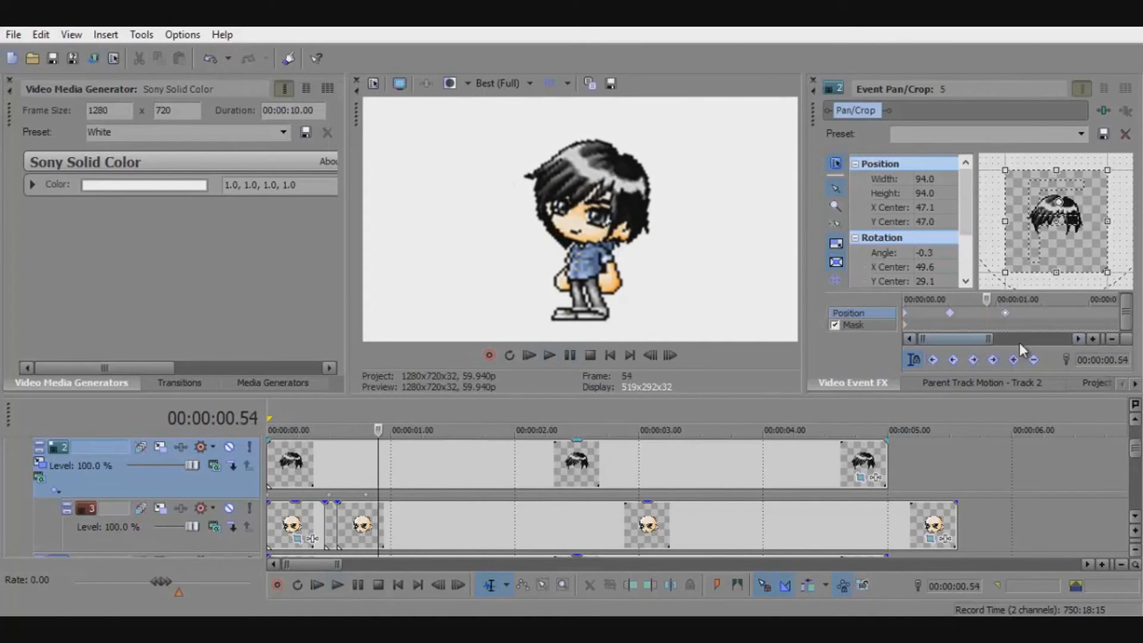
Step: Keyframe the hair's position at 00:00:00.54 and delete its keyframe at about 00:00:01.06
left_click(1006, 313)
right_click(1008, 313)
left_click(1033, 385)
Step: Replay the animation from the beginning to review the hair swing with its return keyframe at 00:00:00.54
left_click(628, 356)
left_click(612, 355)
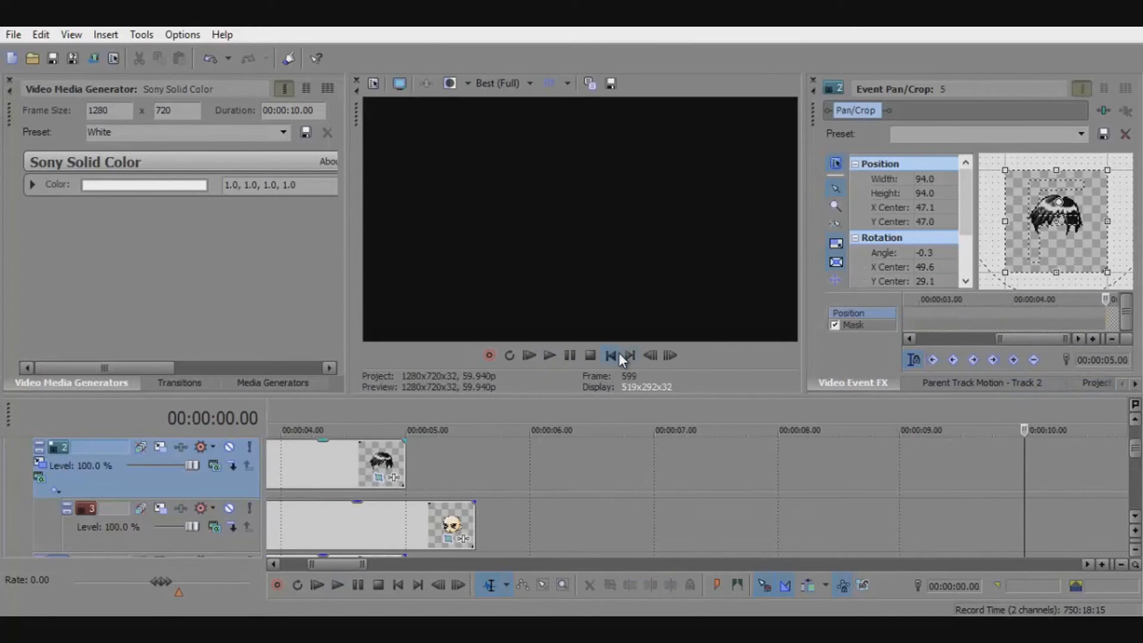
left_click(552, 356)
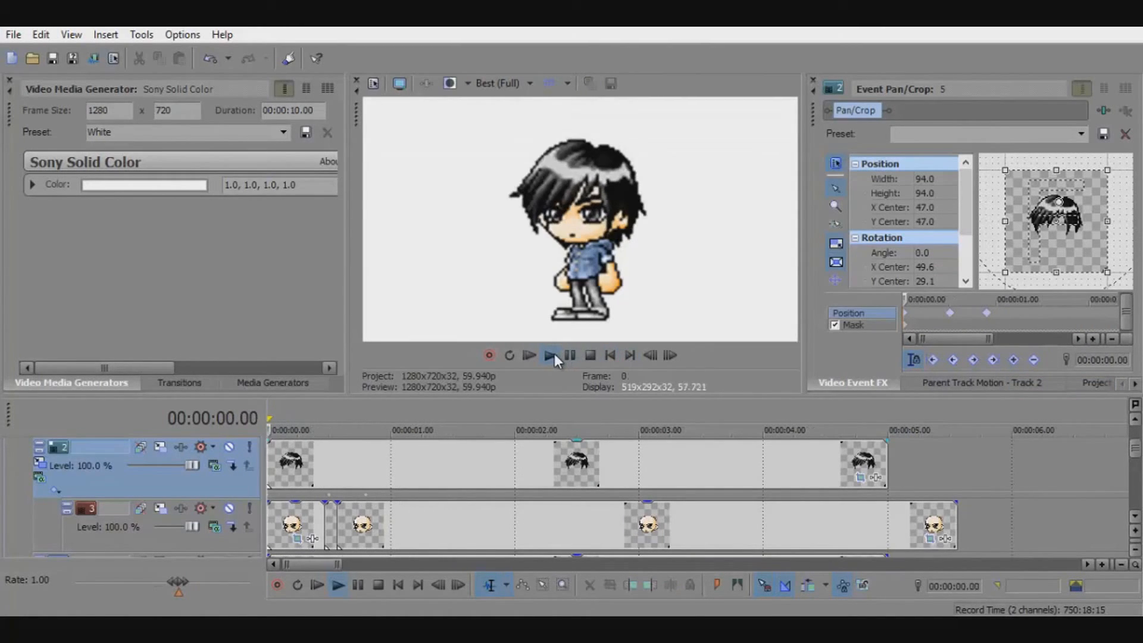
left_click(572, 356)
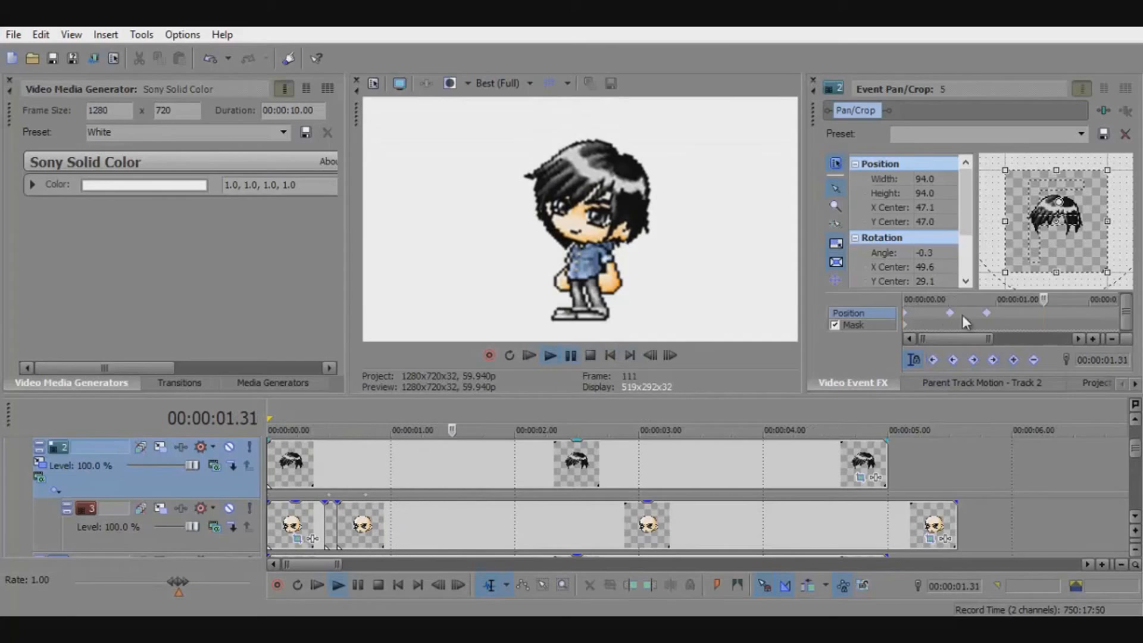
Step: Add a hair keyframe from the pose at 00:00:00.48, about -0.9 degrees, and place it at about 00:00:01.20
left_click(977, 314)
scroll(1001, 336, "up", 2)
scroll(1010, 334, "down", 2)
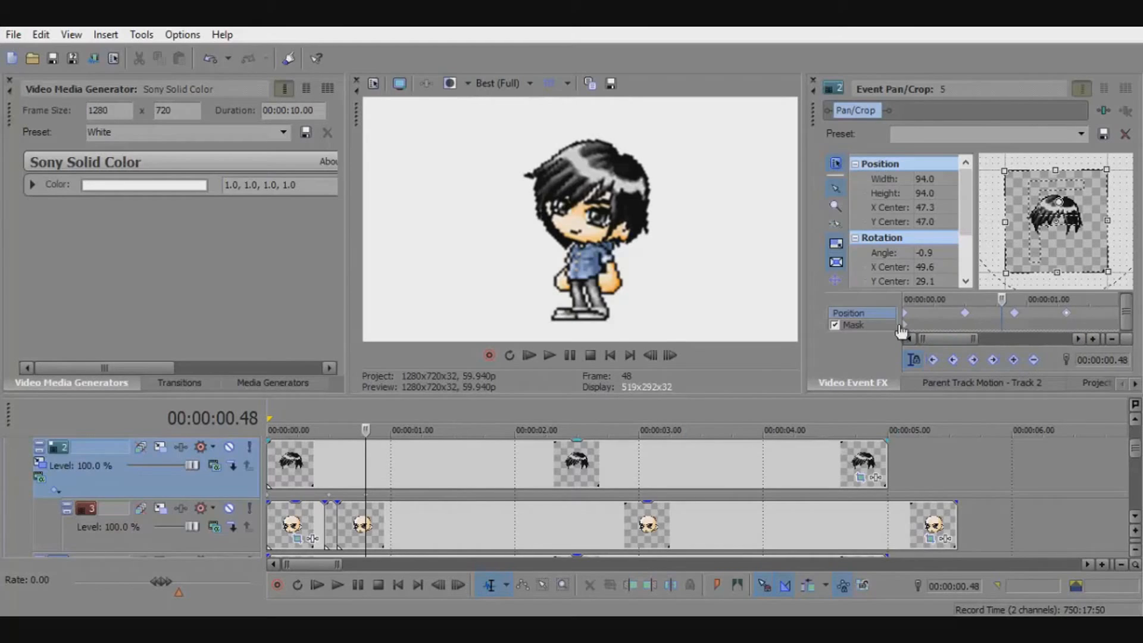
Step: Play the animation from the beginning to check how the hair settles with the fourth keyframe
left_click(608, 356)
left_click(549, 356)
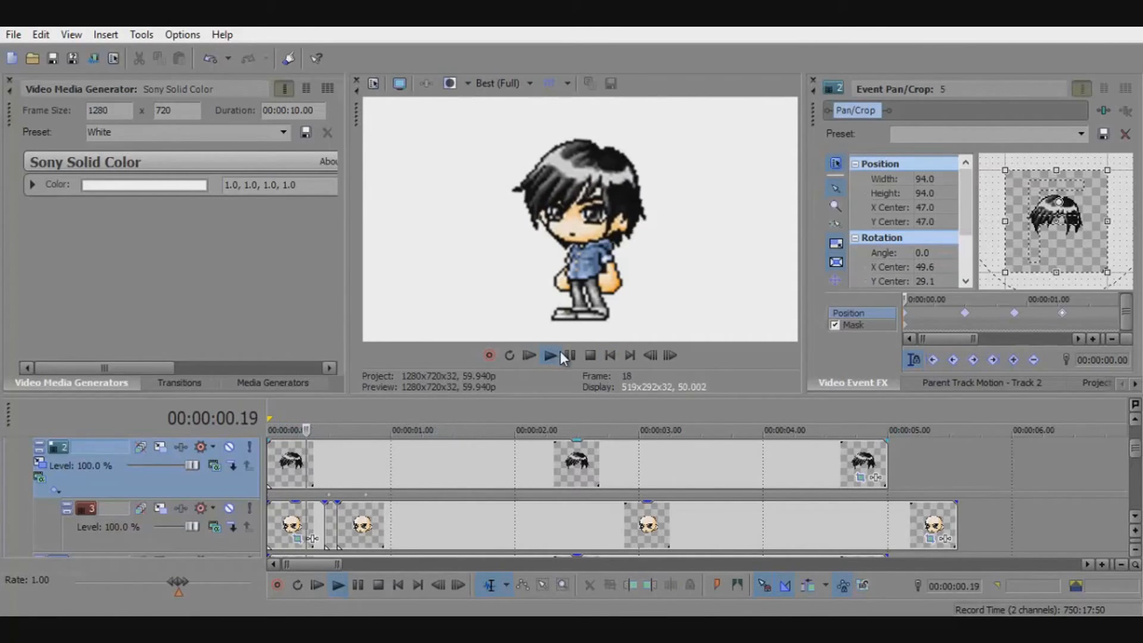
left_click(568, 356)
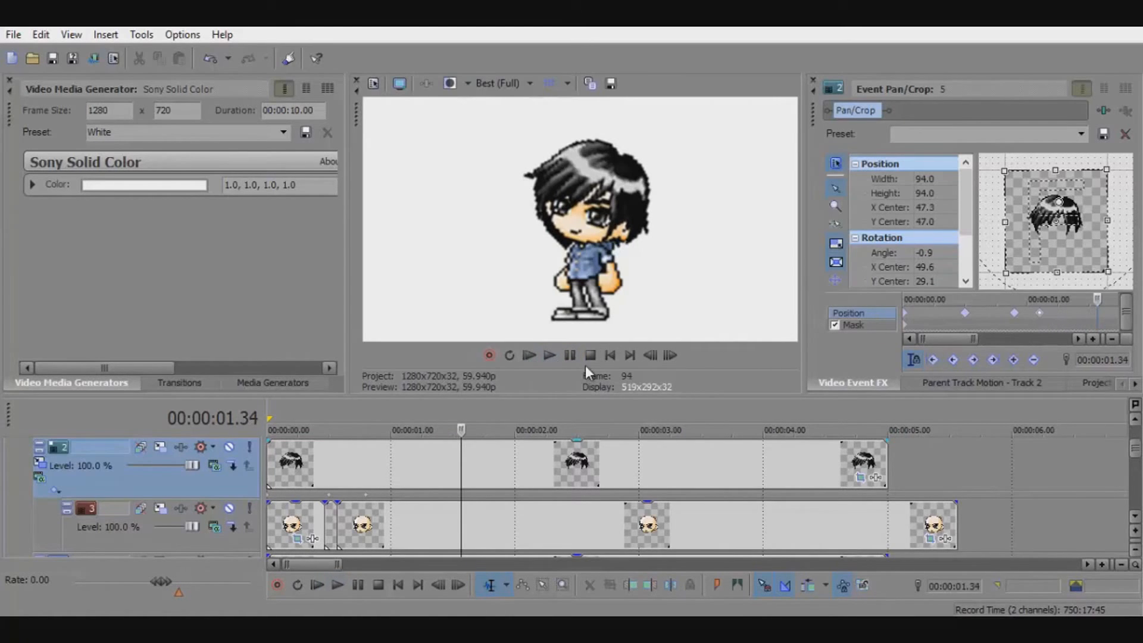
Step: Replay the hair motion and move the hair's last Pan/Crop keyframe to about 00:00:01.22
left_click(549, 356)
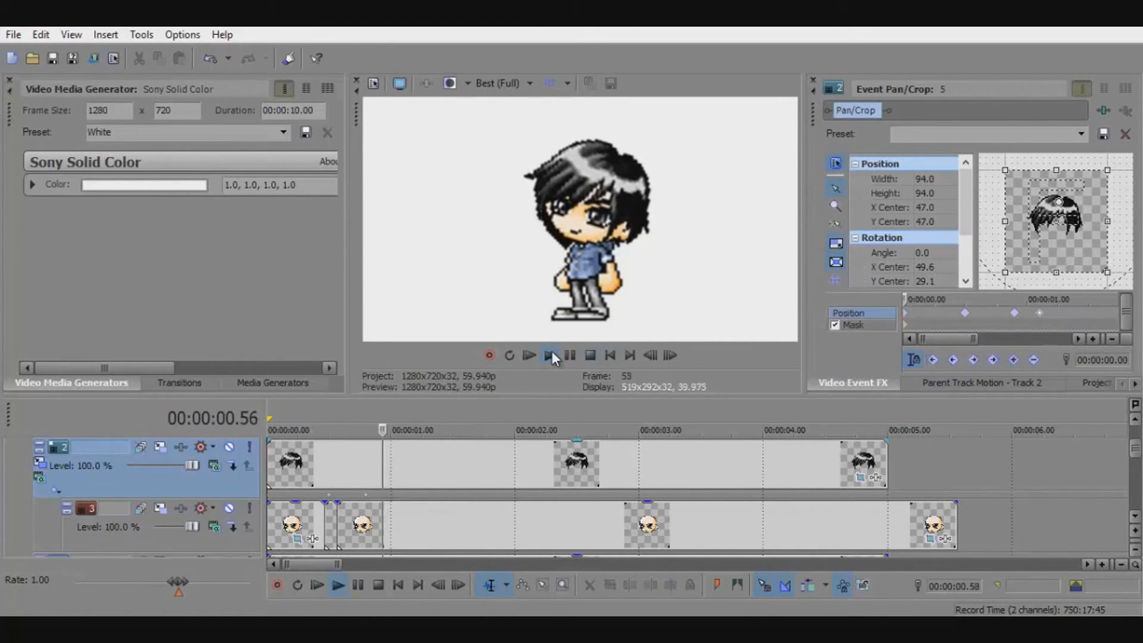
left_click(567, 355)
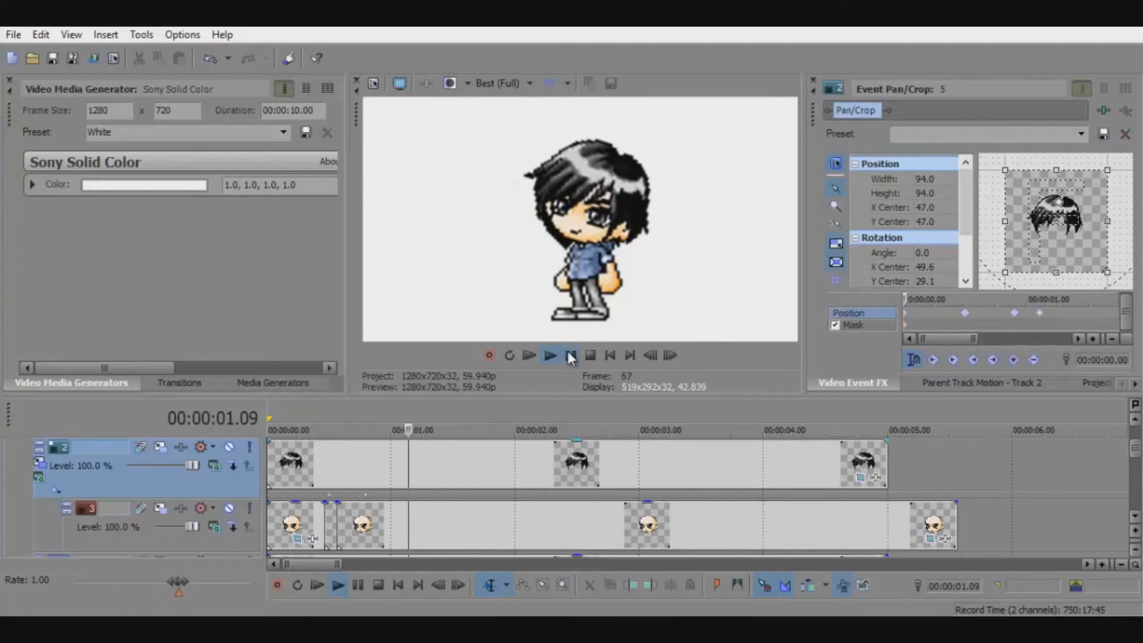
left_click_drag(1041, 326, 1074, 324)
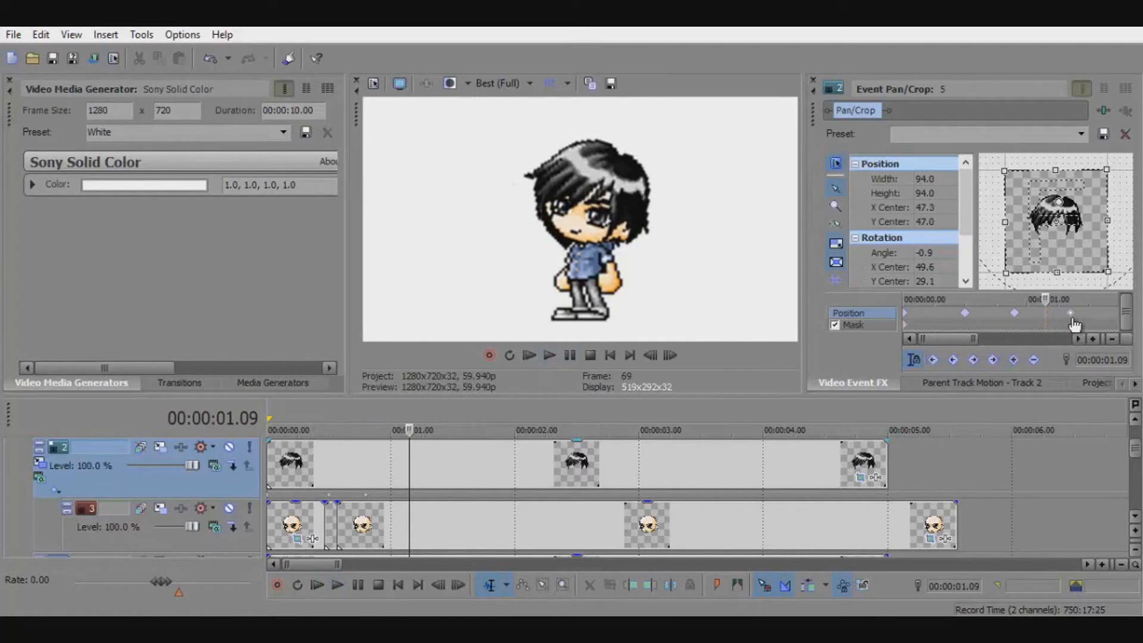
Step: Copy track 2's hair event and paste its event attributes onto the black back hair event on track 5
right_click(754, 470)
left_click(798, 212)
scroll(1049, 487, "down", 3)
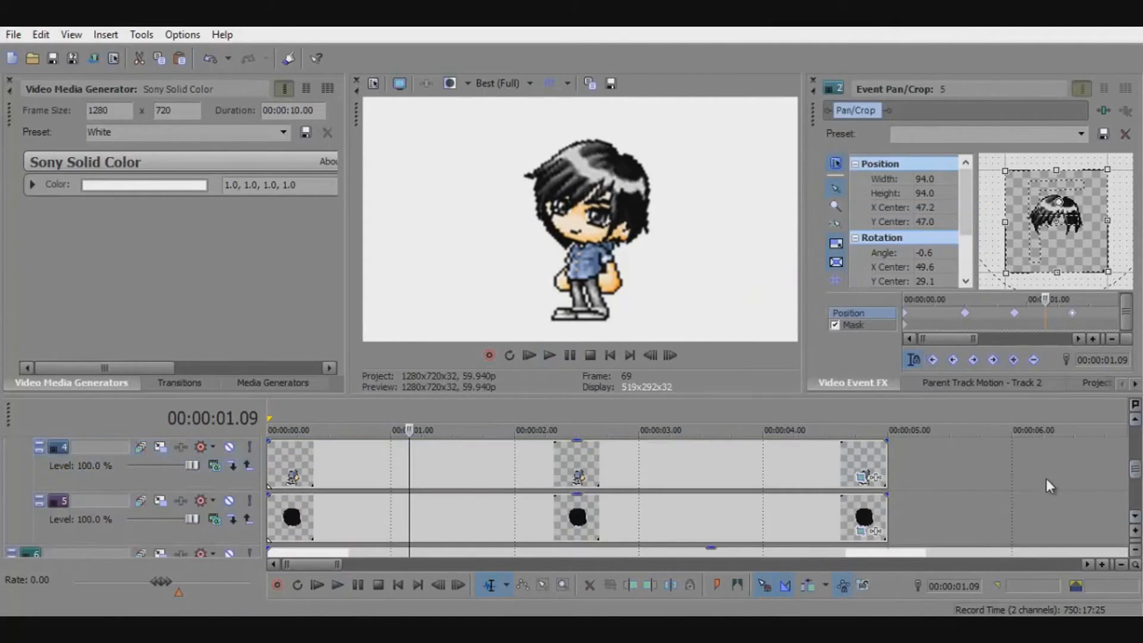
right_click(775, 501)
left_click(836, 231)
Step: Play the animation from the beginning to review the front and back hair moving together
left_click(611, 355)
left_click(549, 355)
left_click(549, 356)
left_click(549, 356)
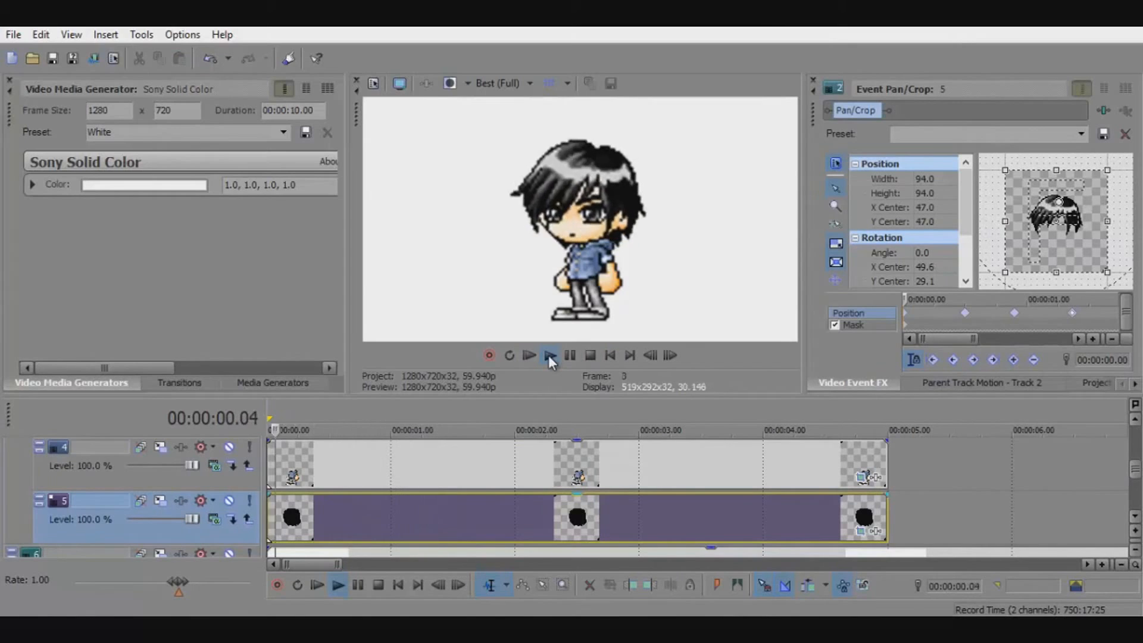
left_click(549, 356)
left_click(570, 356)
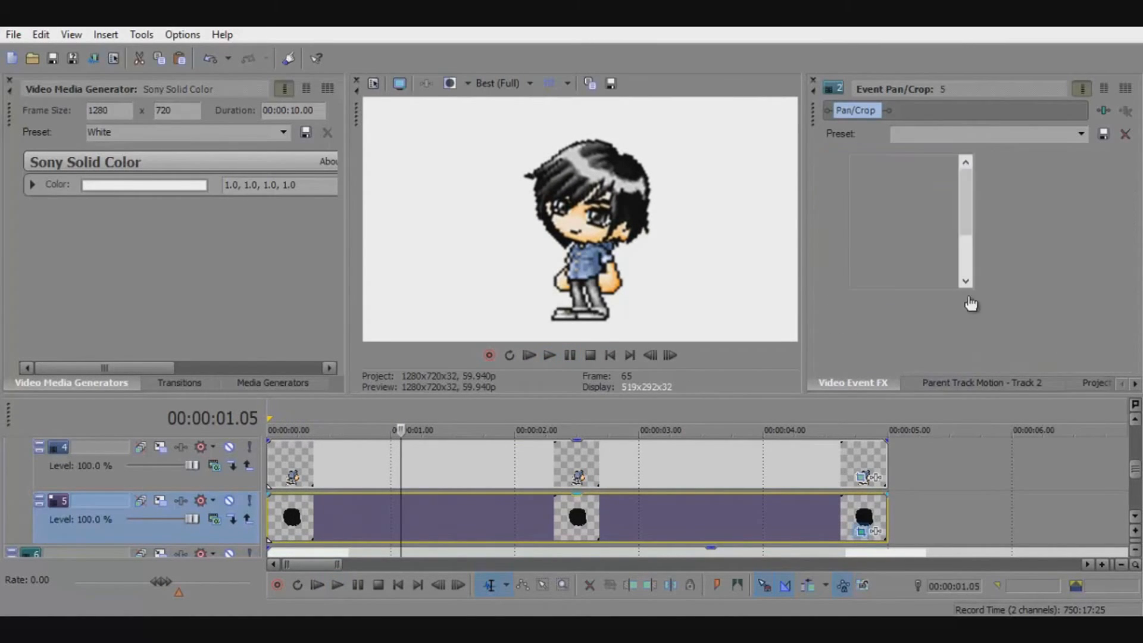
Step: Open track 5's back hair event in Pan/Crop and rotate its 00:00:00.30 keyframe to about 6.3 degrees
left_click(931, 316)
left_click(923, 313)
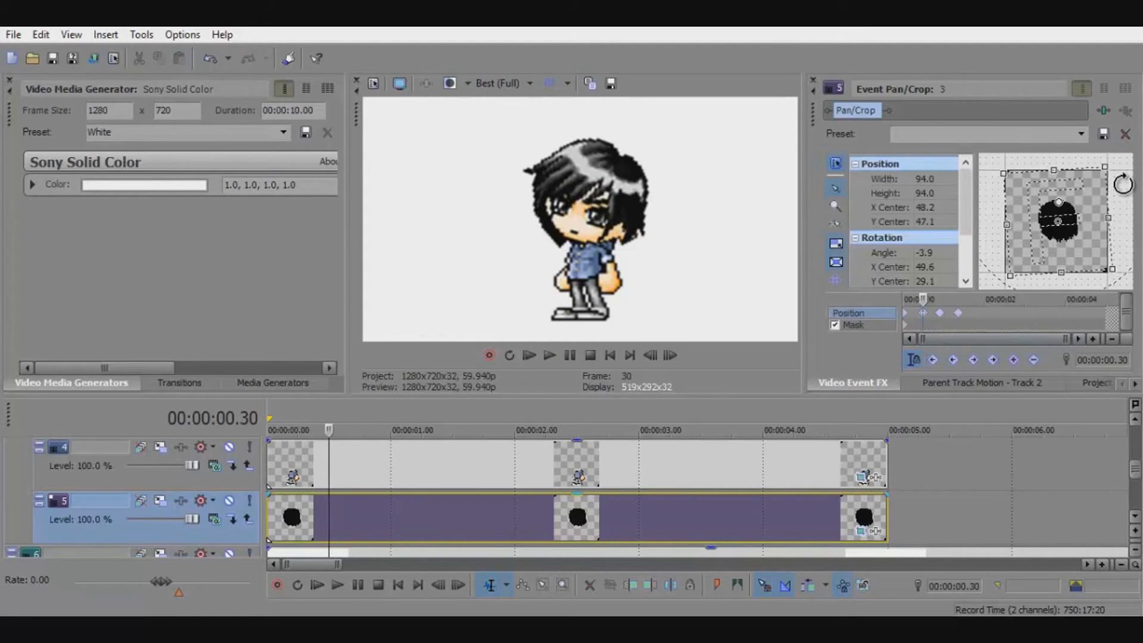
left_click_drag(1125, 189, 1123, 197)
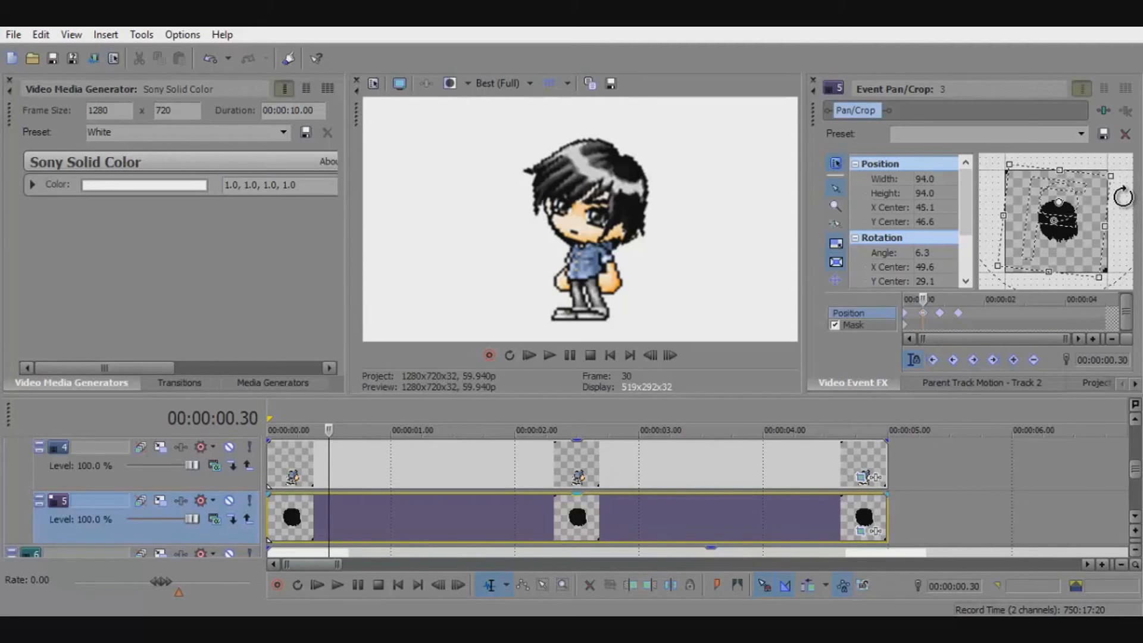
Step: Rotate the back hair's Pan/Crop keyframe at 00:00:00.54 to about 0.5 degrees
scroll(966, 322, "up", 2)
left_click(961, 315)
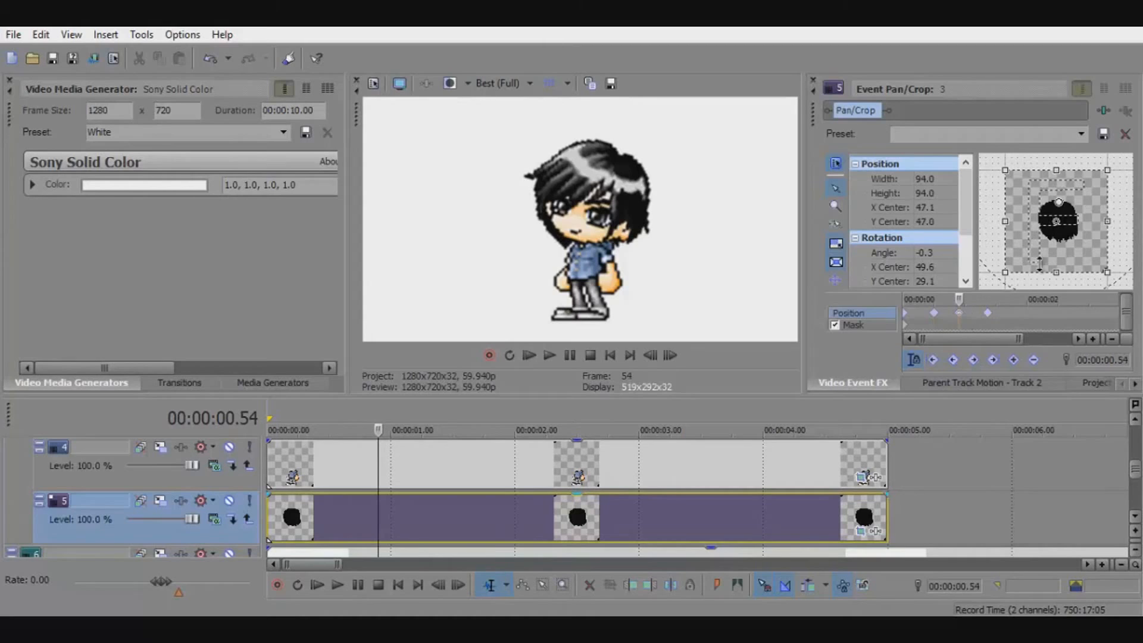
left_click_drag(1124, 226, 1127, 225)
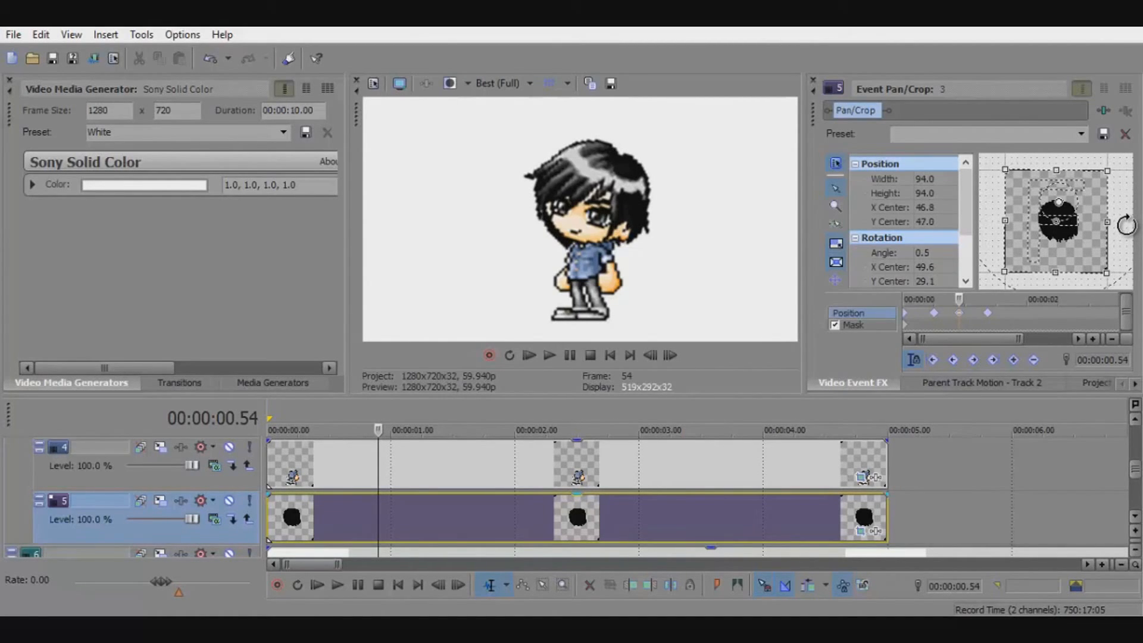
Step: Rotate the back hair's Pan/Crop keyframe at 00:00:01.22 to about 0.4 degrees
left_click(936, 315)
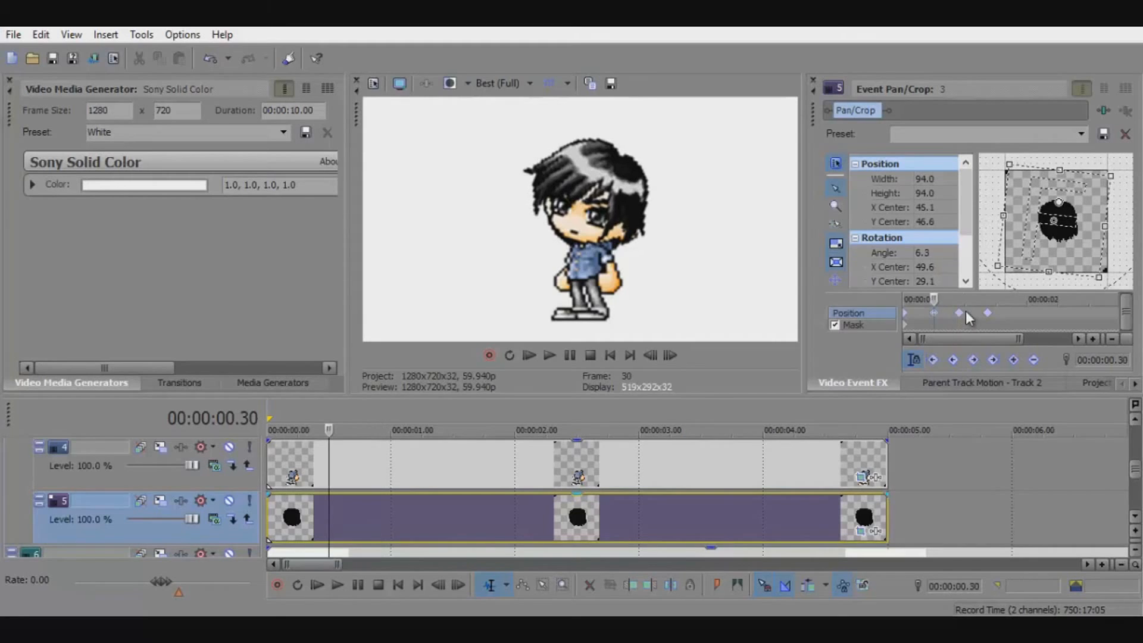
left_click(959, 314)
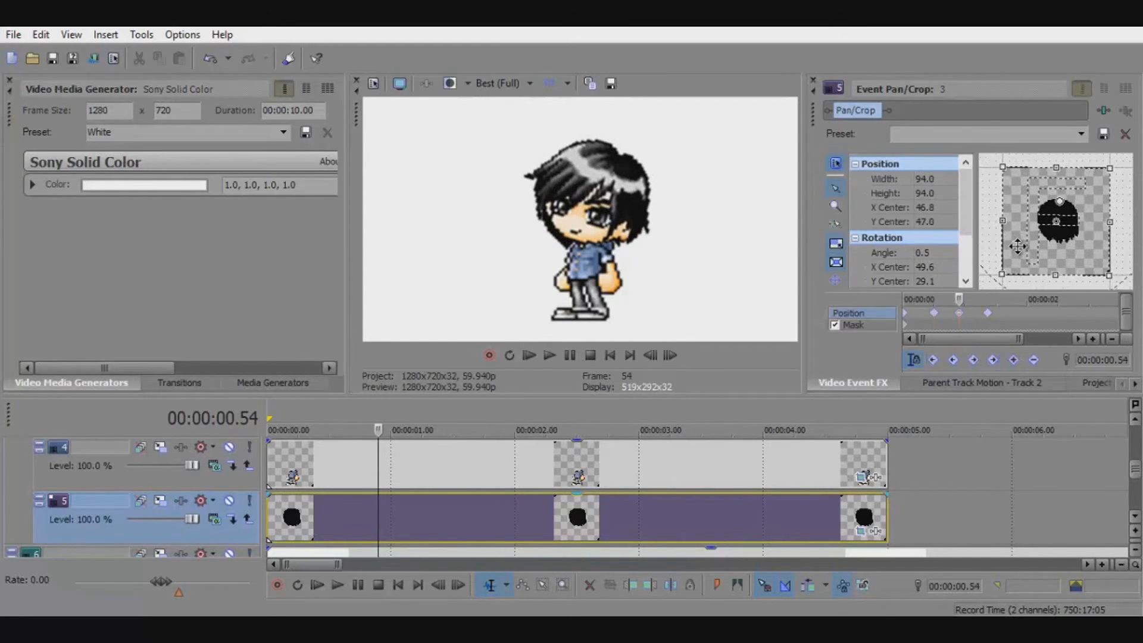
left_click(988, 315)
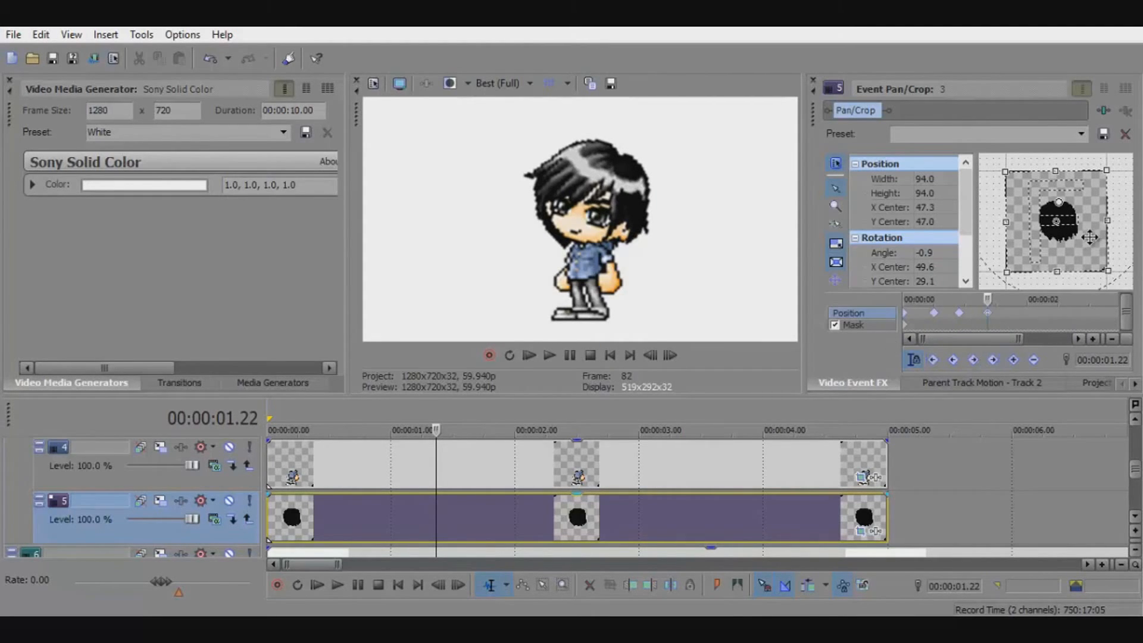
mouse_move(1122, 222)
left_mouse_down()
mouse_move(1114, 205)
mouse_move(1122, 229)
left_mouse_up()
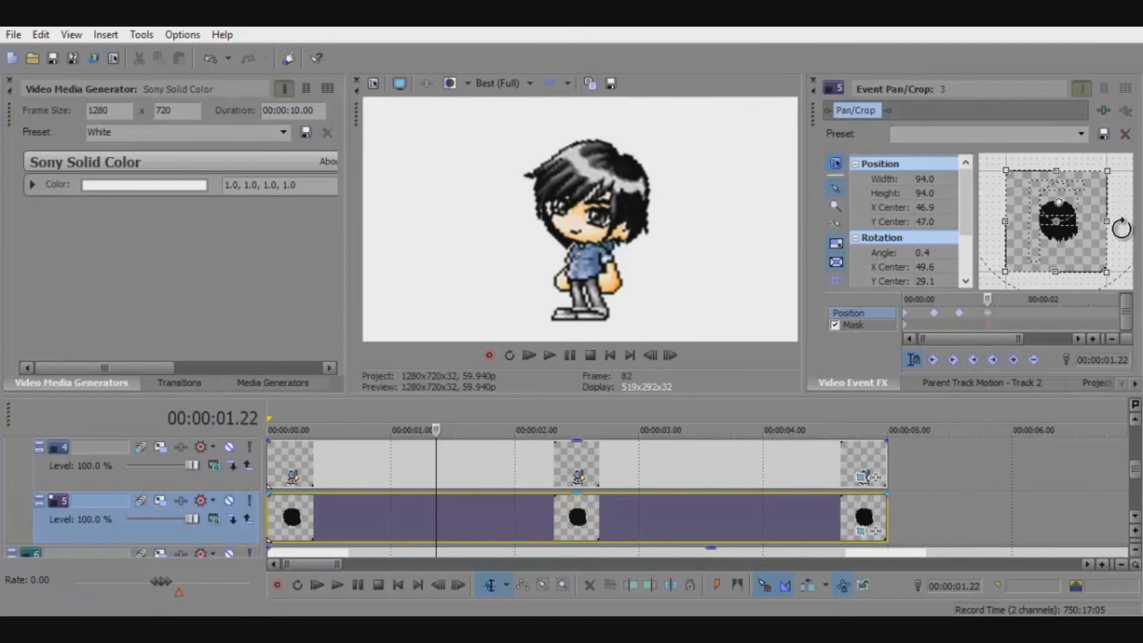
Step: Compare the back hair keyframes at 00:00:00.54 and 00:00:01.22, and play the animation from the beginning
left_click(960, 313)
left_click(989, 314)
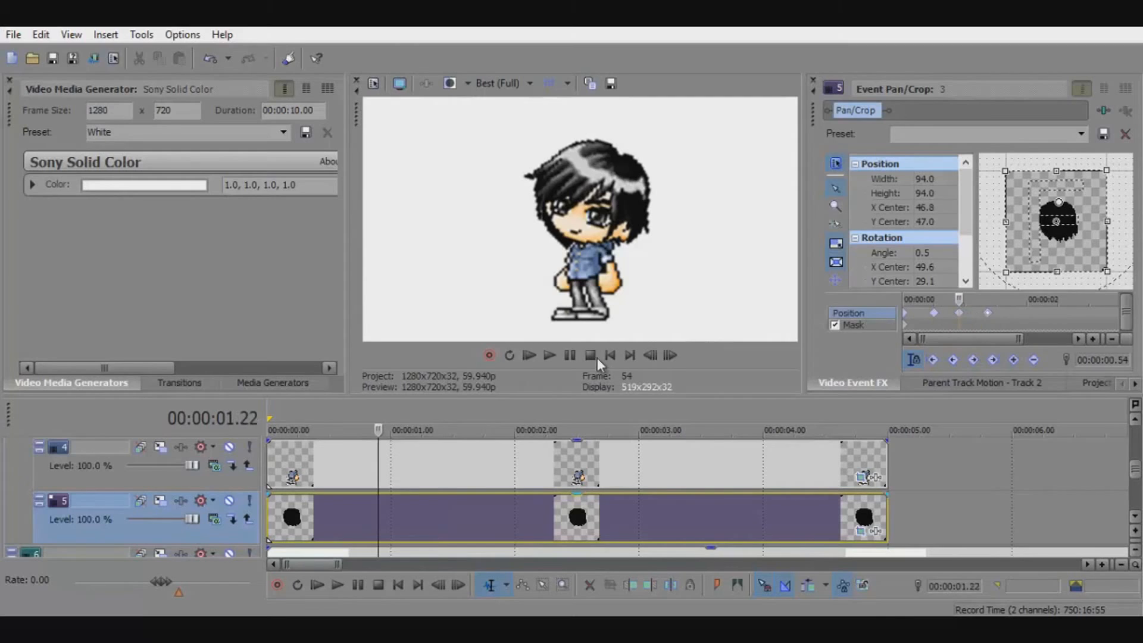
left_click(610, 357)
left_click(549, 356)
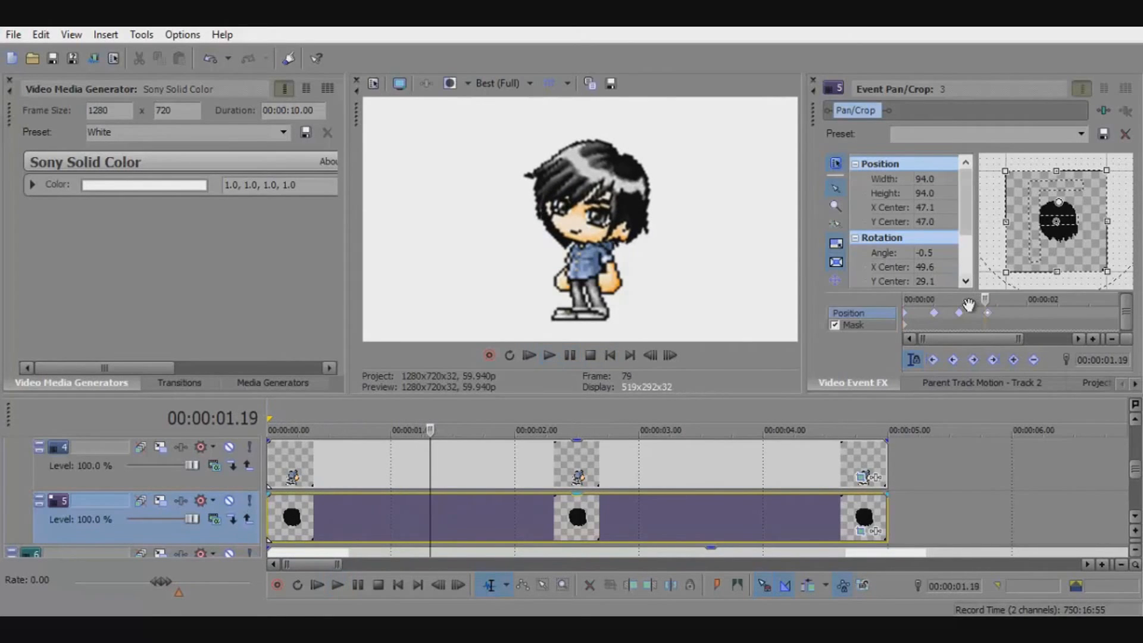
Step: Rotate the back hair's Pan/Crop keyframe at 00:00:00.54 to about 4.2 degrees and compare it with the 00:00:00.30 keyframe
left_click(959, 314)
left_click_drag(1126, 233, 1127, 238)
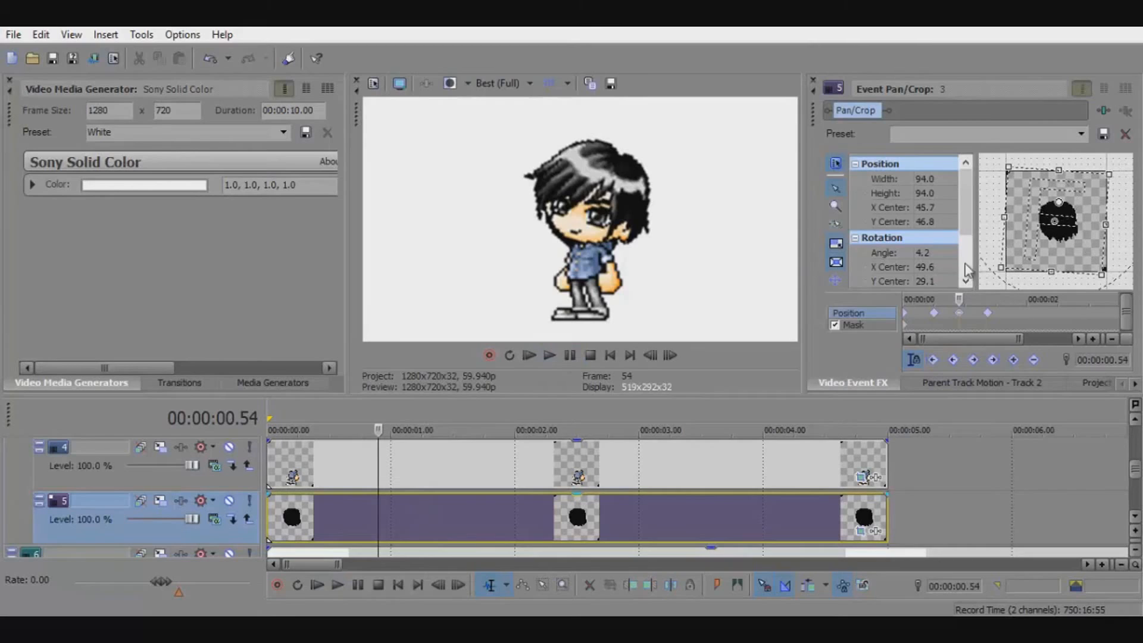
left_click(933, 314)
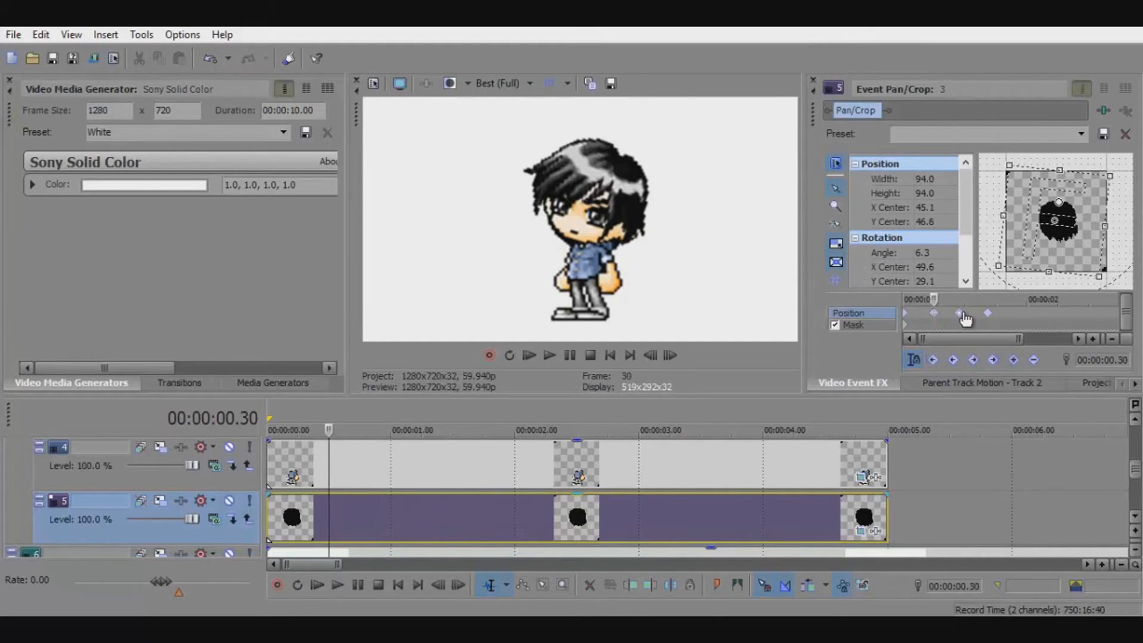
left_click(959, 314)
Step: Rotate the back hair's Pan/Crop keyframe at 00:00:01.22 to about 6.4 degrees and play the animation from the beginning
left_click(989, 315)
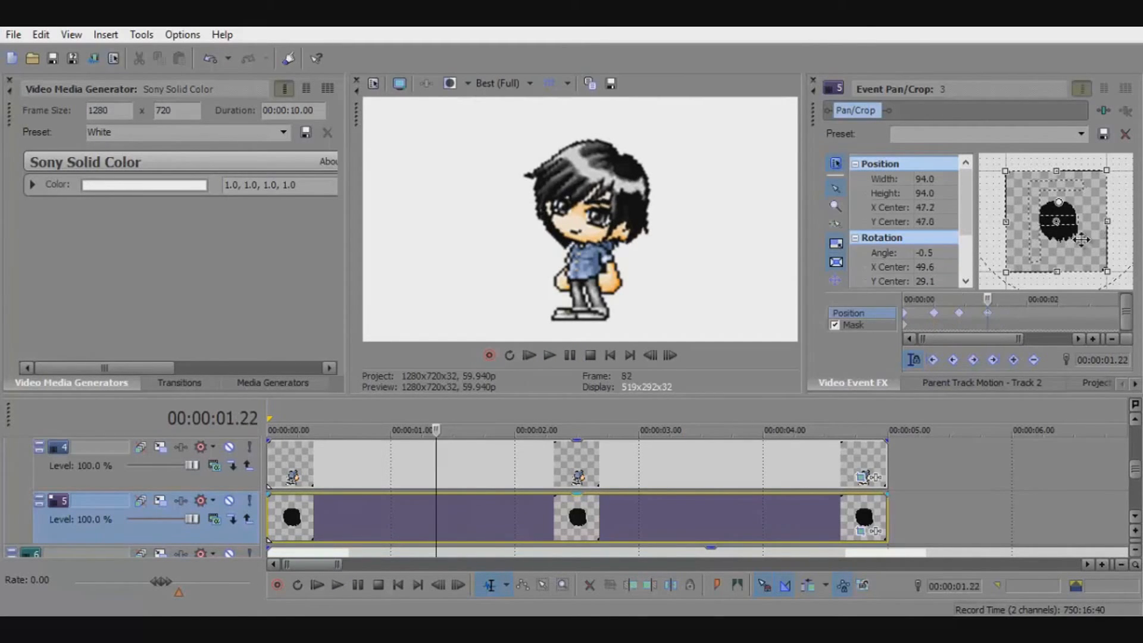
left_click_drag(1124, 209, 1126, 218)
left_click(957, 320)
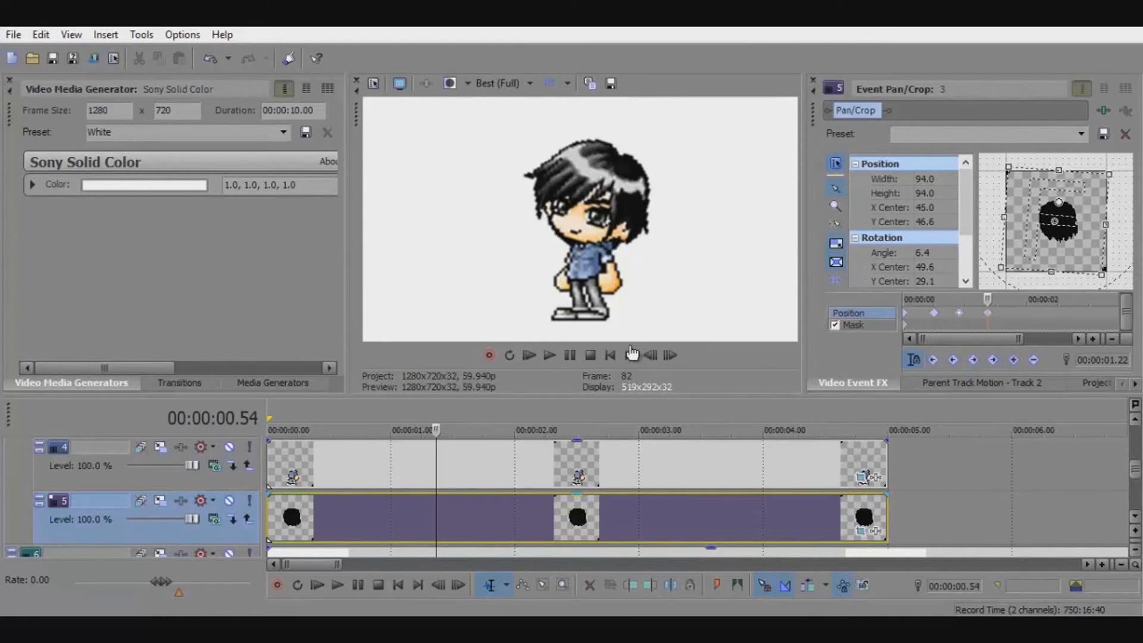
left_click(610, 355)
left_click(549, 354)
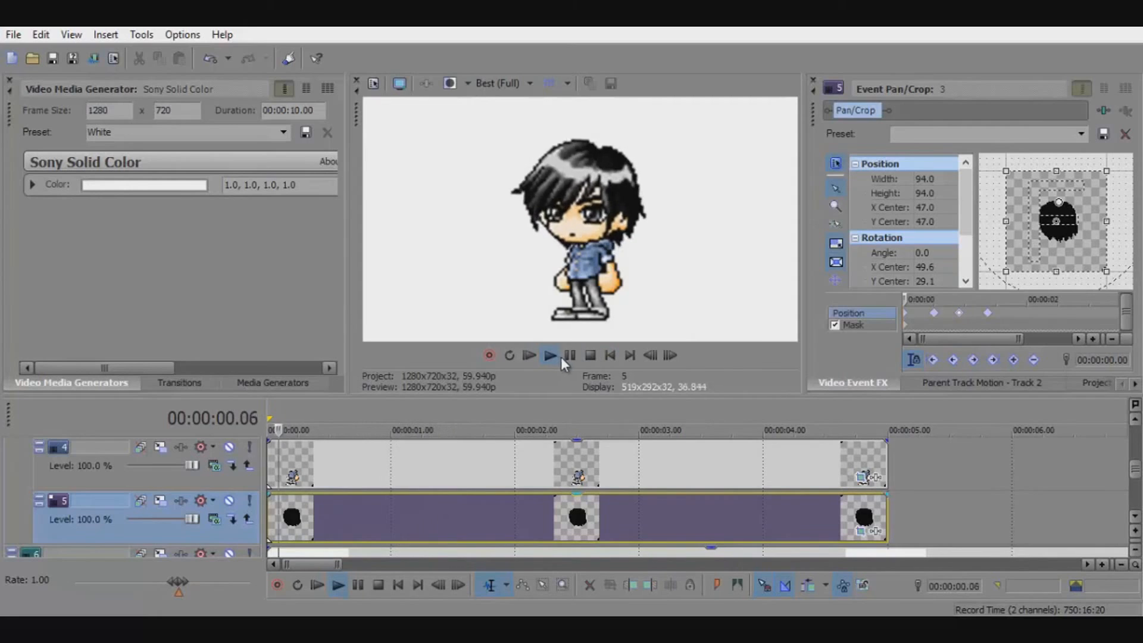
Step: Replace the back hair's Pan/Crop keyframe near 00:00:01.22 with the pose from 00:00:00.50, rotated about 4.4 degrees
left_click(973, 299)
right_click(989, 314)
left_click(1034, 416)
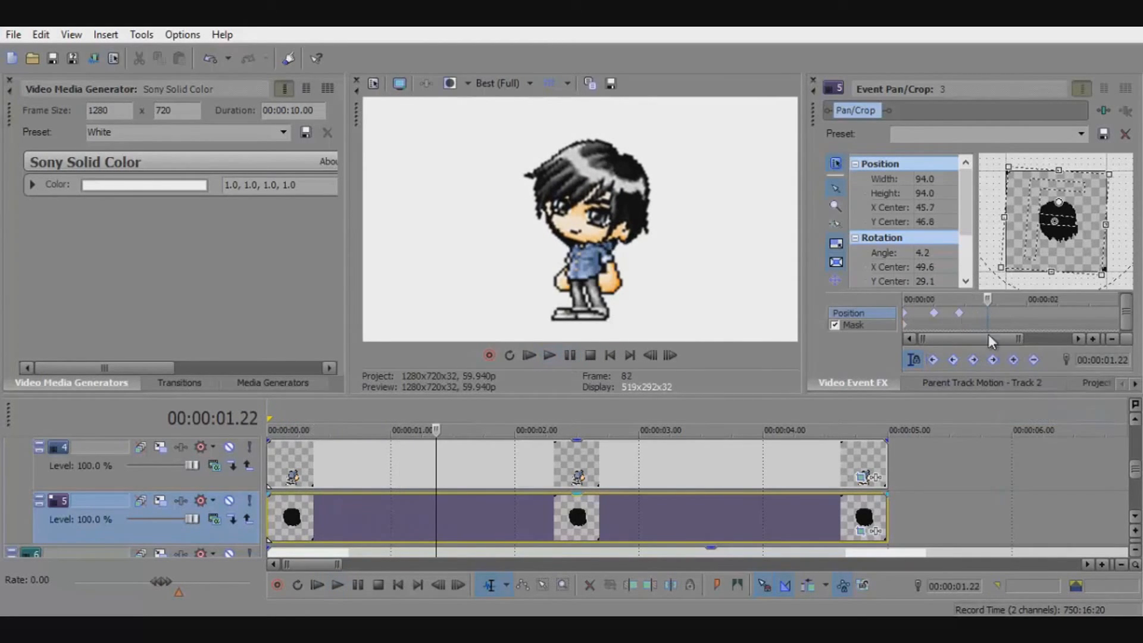
left_click(954, 314)
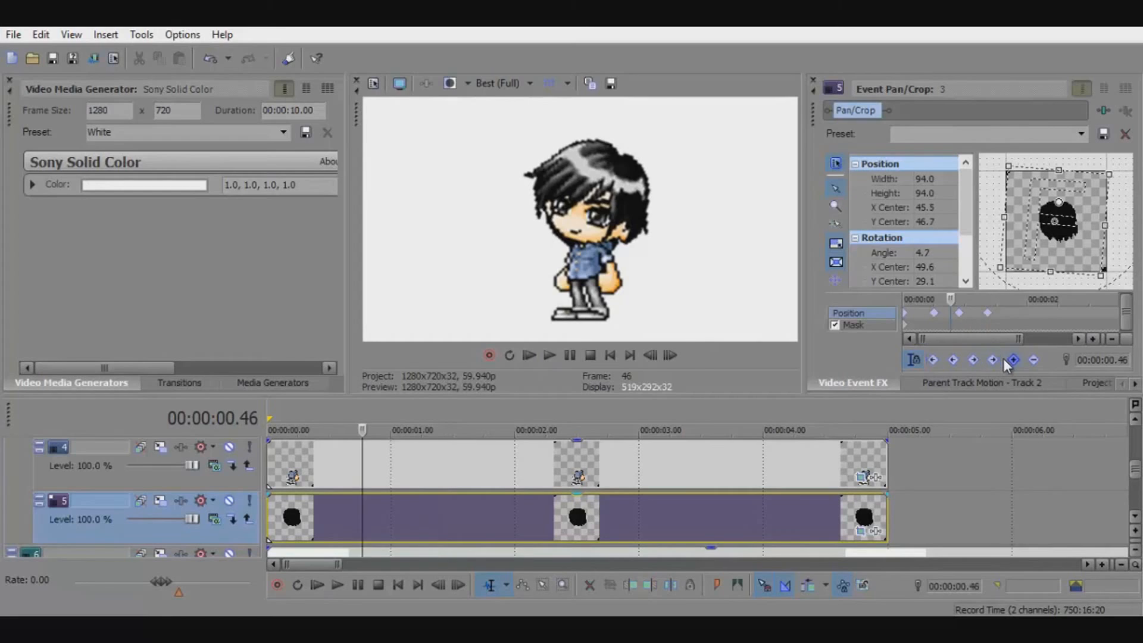
scroll(998, 327, "up", 3)
left_click(1016, 316)
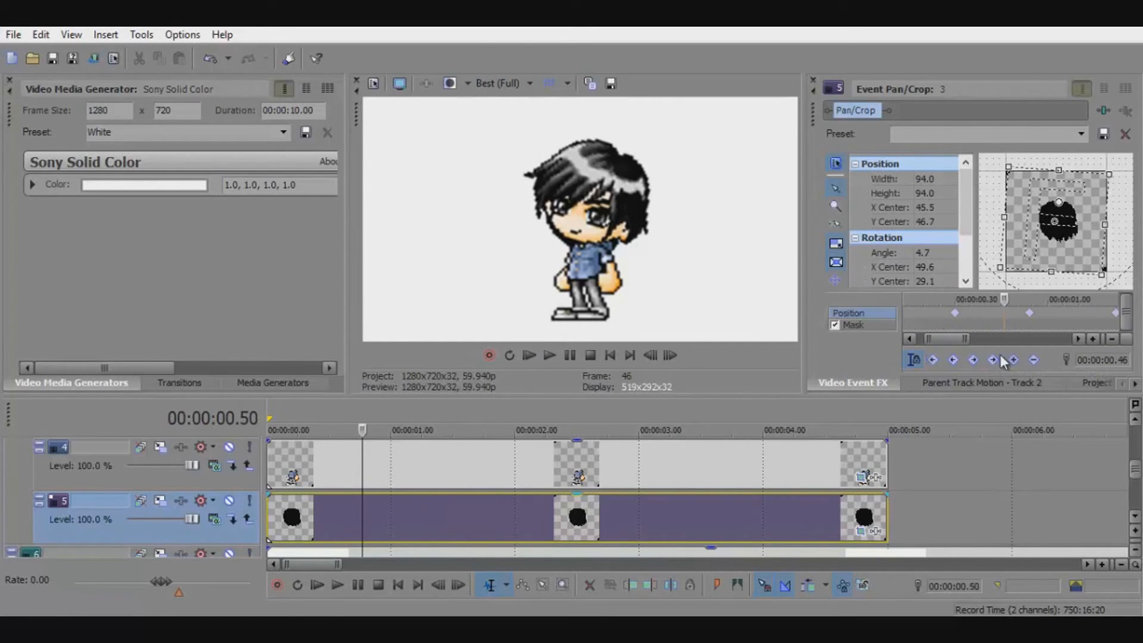
scroll(1014, 317, "down", 2)
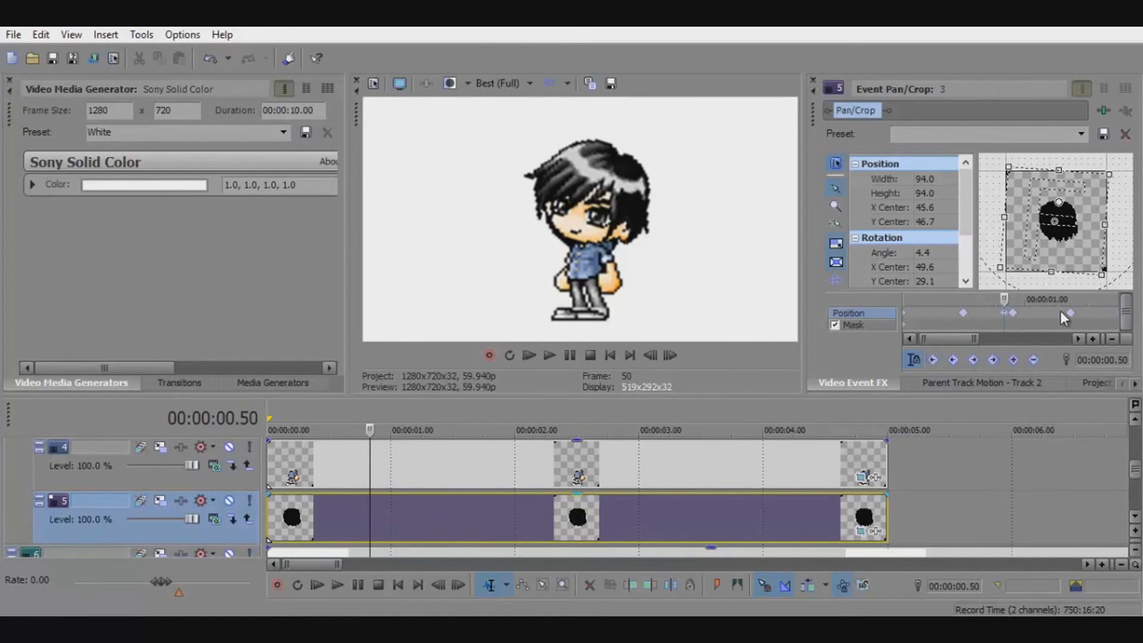
right_click(1072, 314)
left_click(1116, 459)
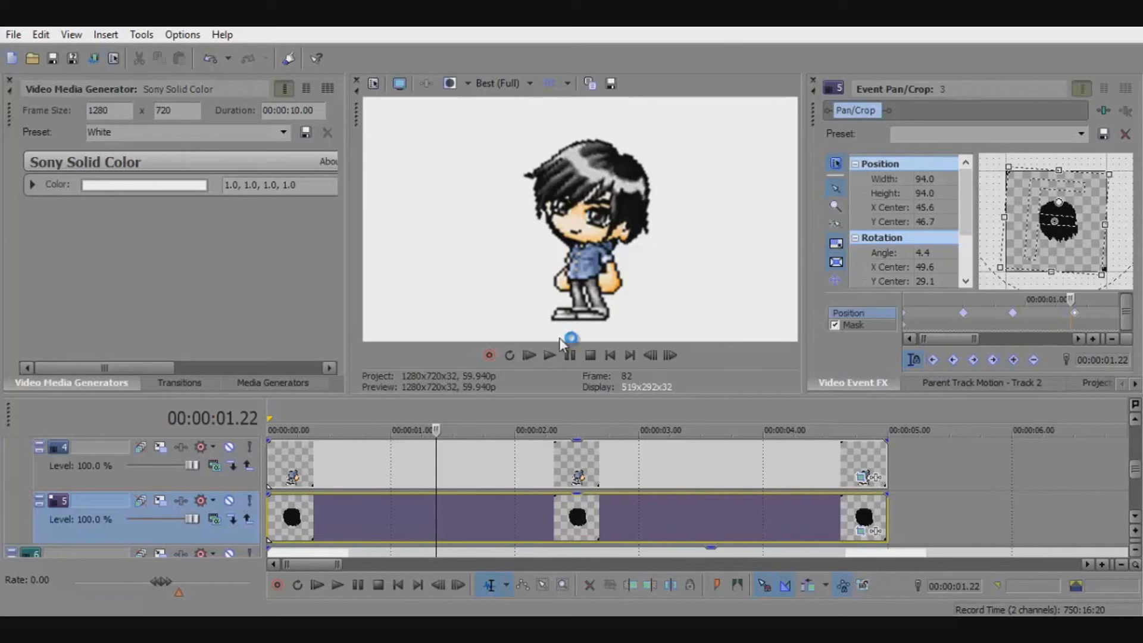
Step: Replay the animation from the beginning to review how the back hair follows the head
left_click(557, 355)
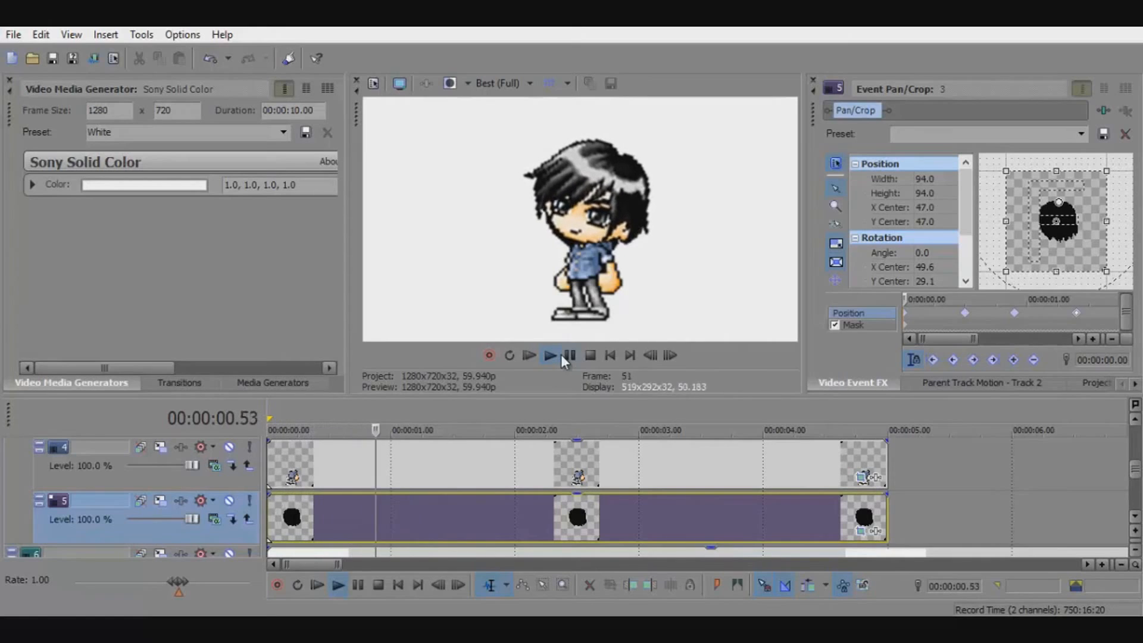
left_click(561, 354)
left_click(609, 356)
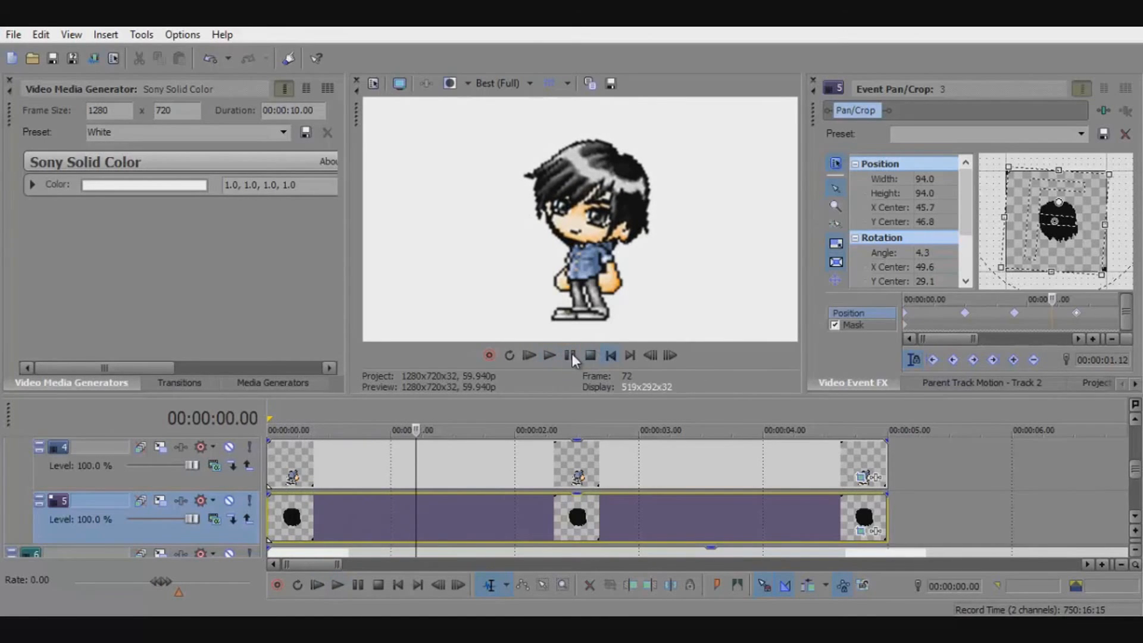
left_click(570, 355)
left_click(609, 356)
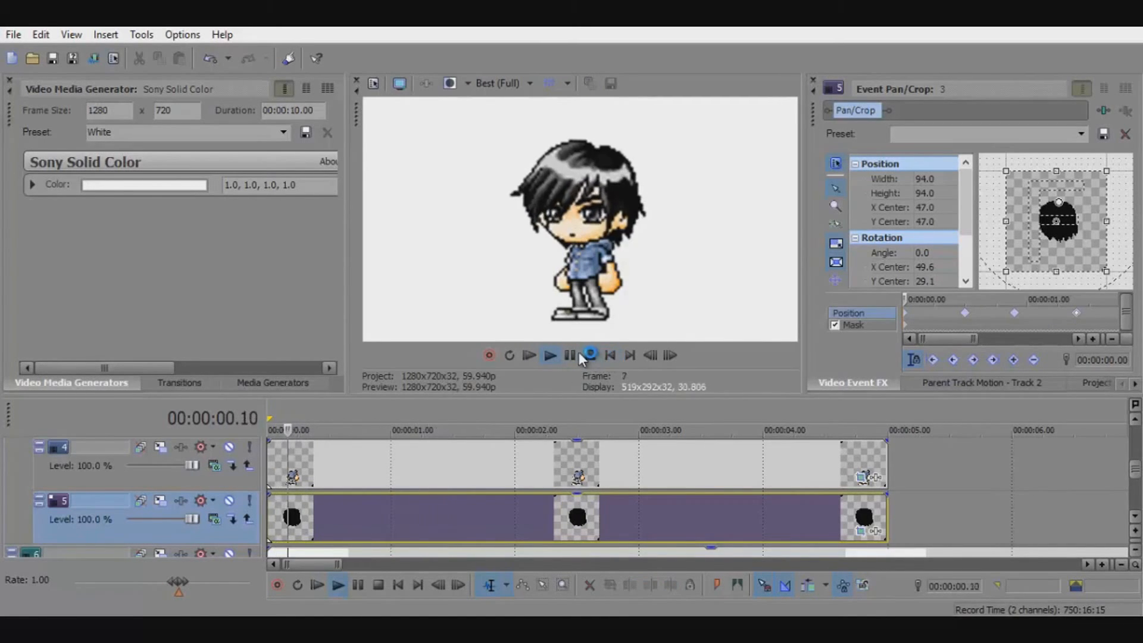
left_click(571, 355)
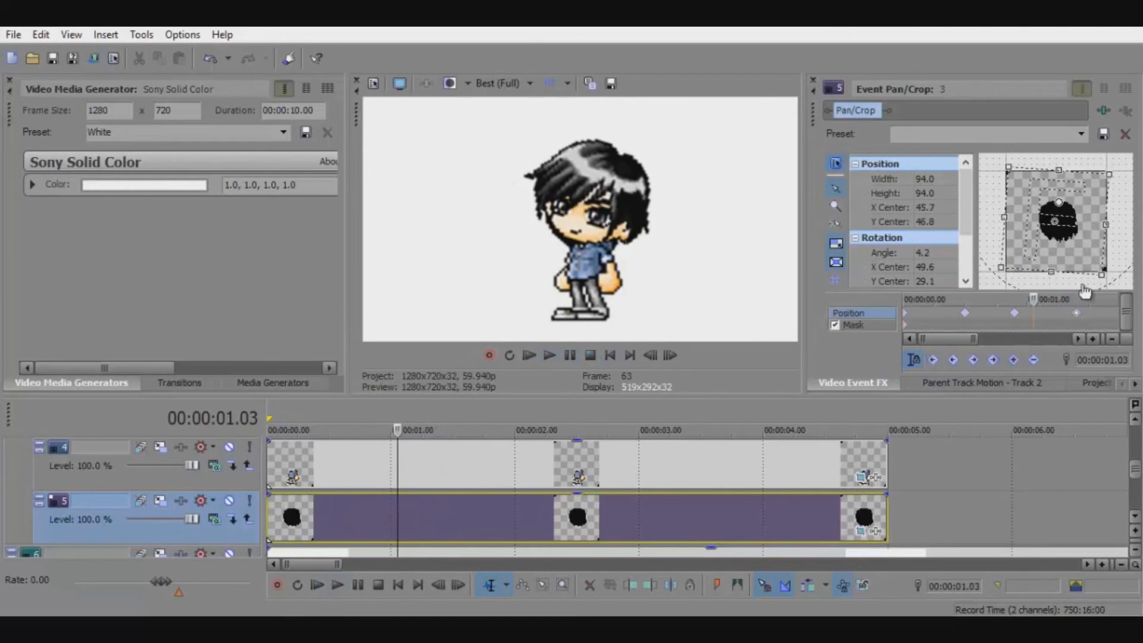
Step: Rotate the back hair's Pan/Crop keyframe at 00:00:01.24 to about 5.0 degrees and play the animation from the beginning
left_click(1078, 301)
left_click_drag(1115, 242, 1122, 240)
left_click(610, 355)
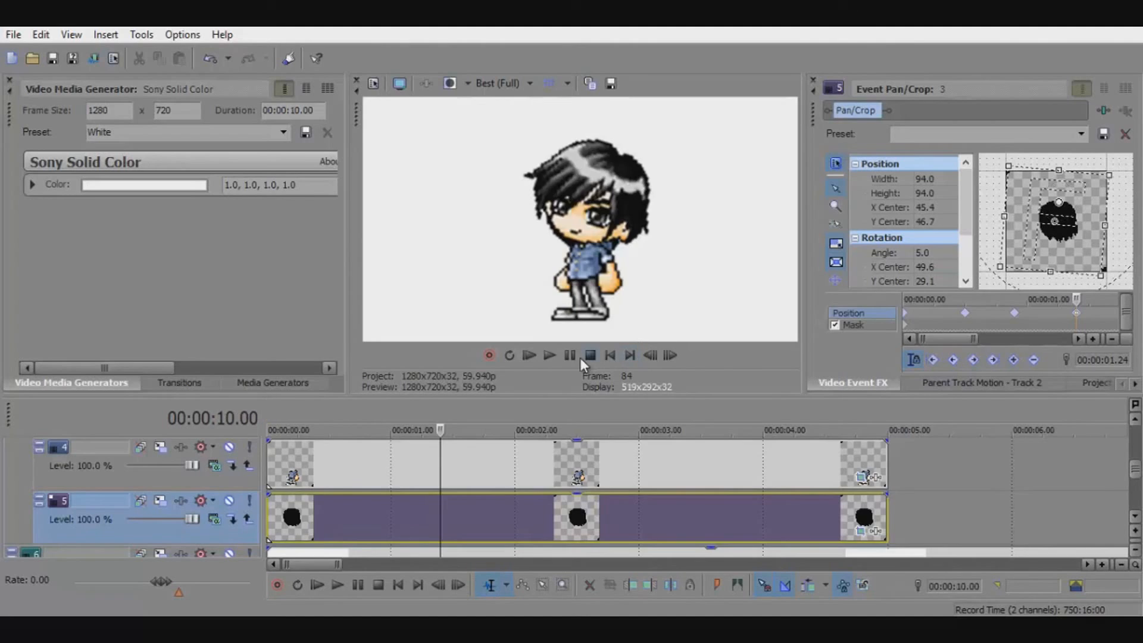
left_click(547, 359)
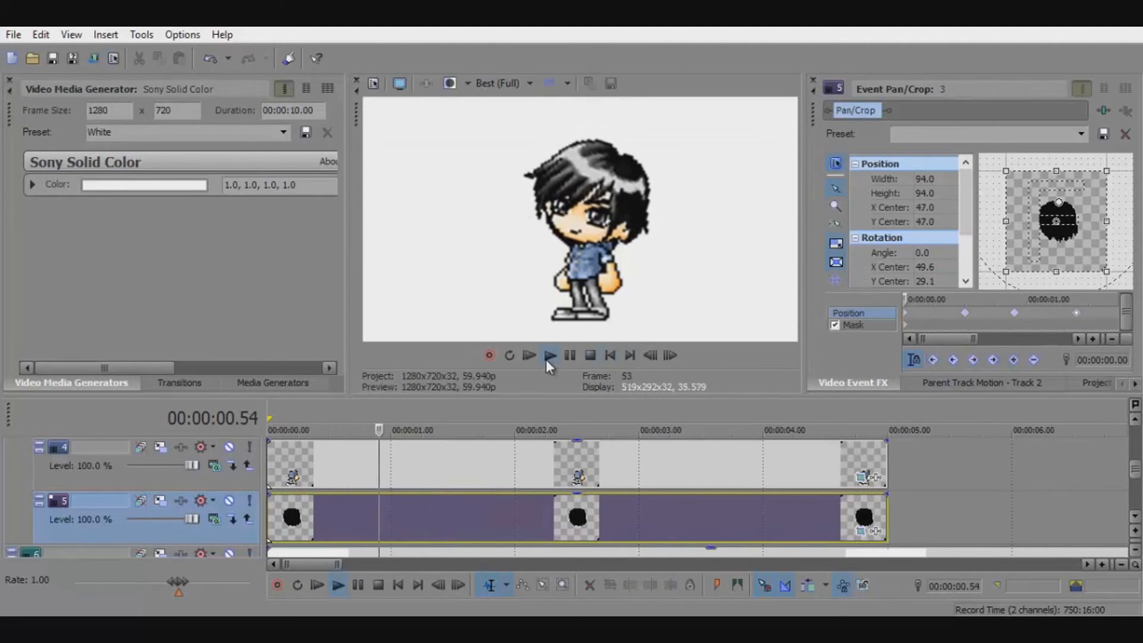
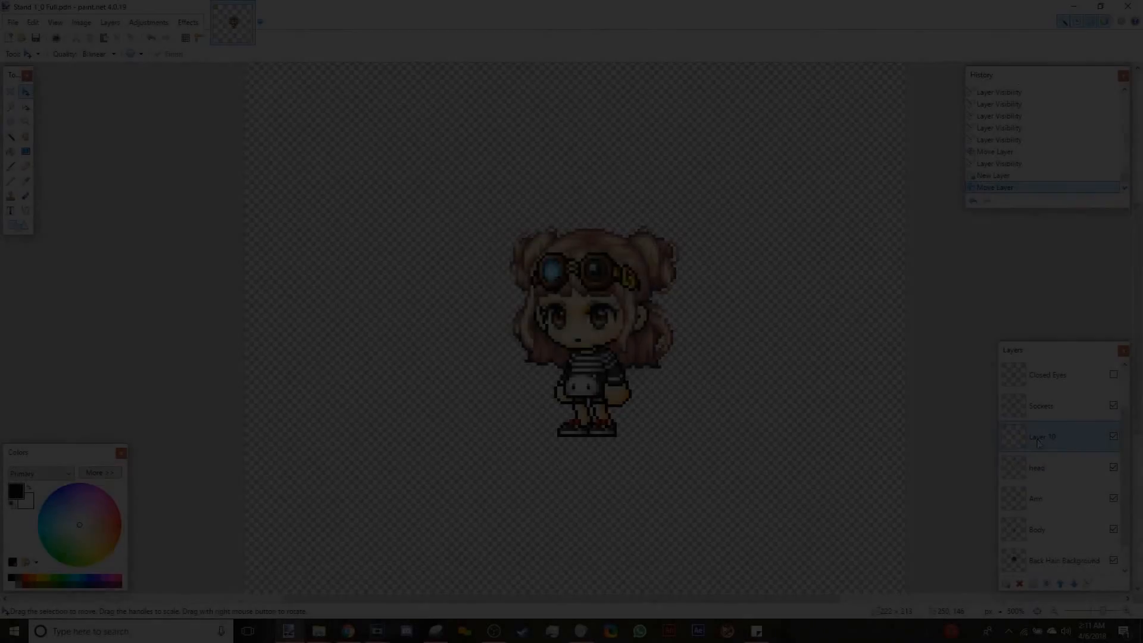
Step: Switch to paint.net and rename the new empty layer between Sockets and head as color
double_click(1040, 445)
type("color")
key("Return")
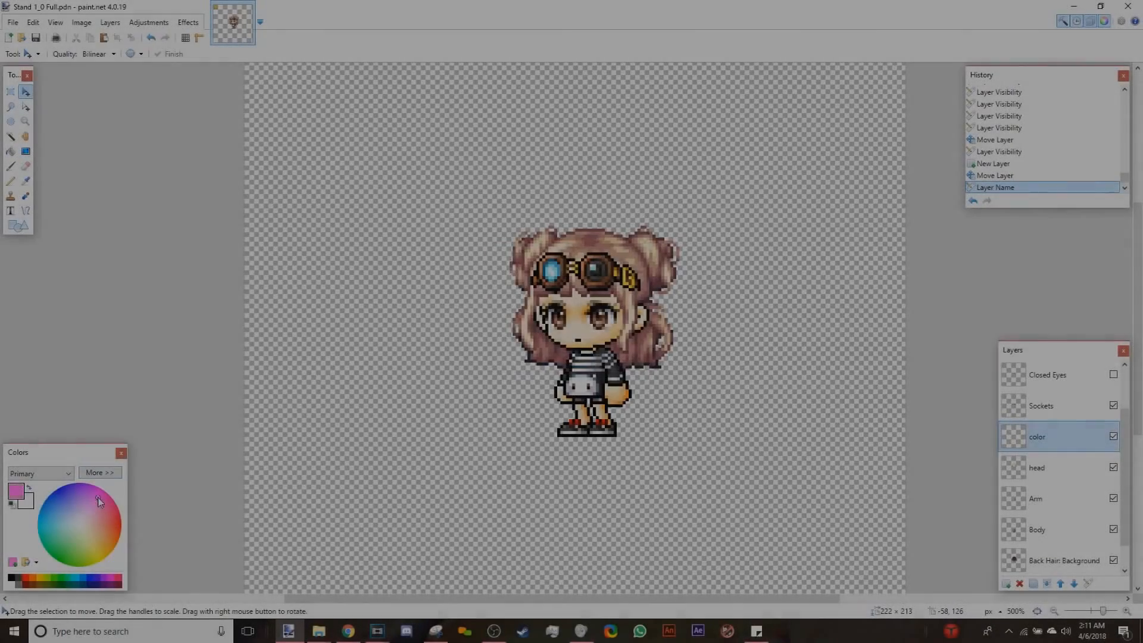
Step: Choose a light pink and draw a filled rectangle about 175 × 132 pixels behind the eyes on the color layer
left_click(106, 509)
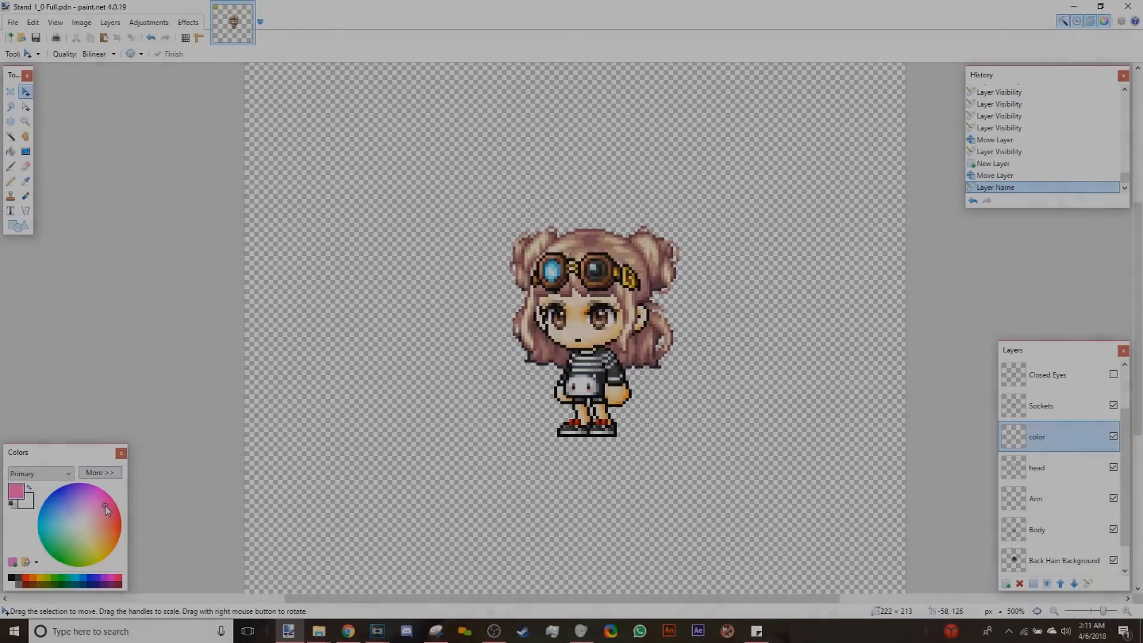
left_click_drag(105, 506, 104, 516)
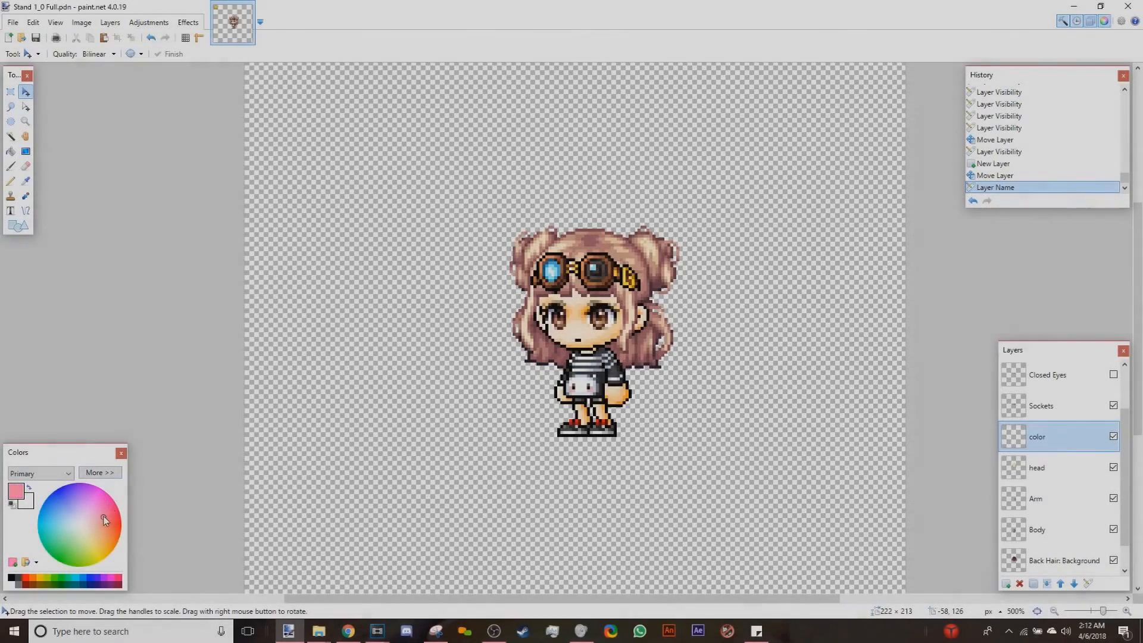
left_click(17, 229)
left_click_drag(346, 134, 867, 526)
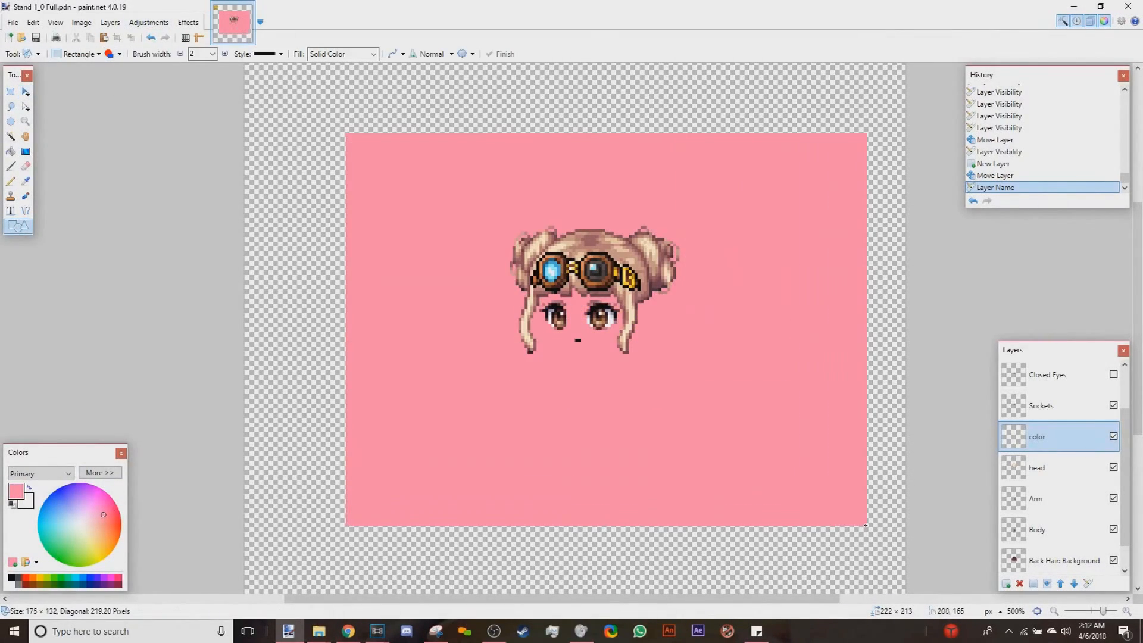
Step: Hide the goggles and Front Hair: Background layers
scroll(1104, 395, "up", 2)
left_click(1114, 374)
left_click(1114, 406)
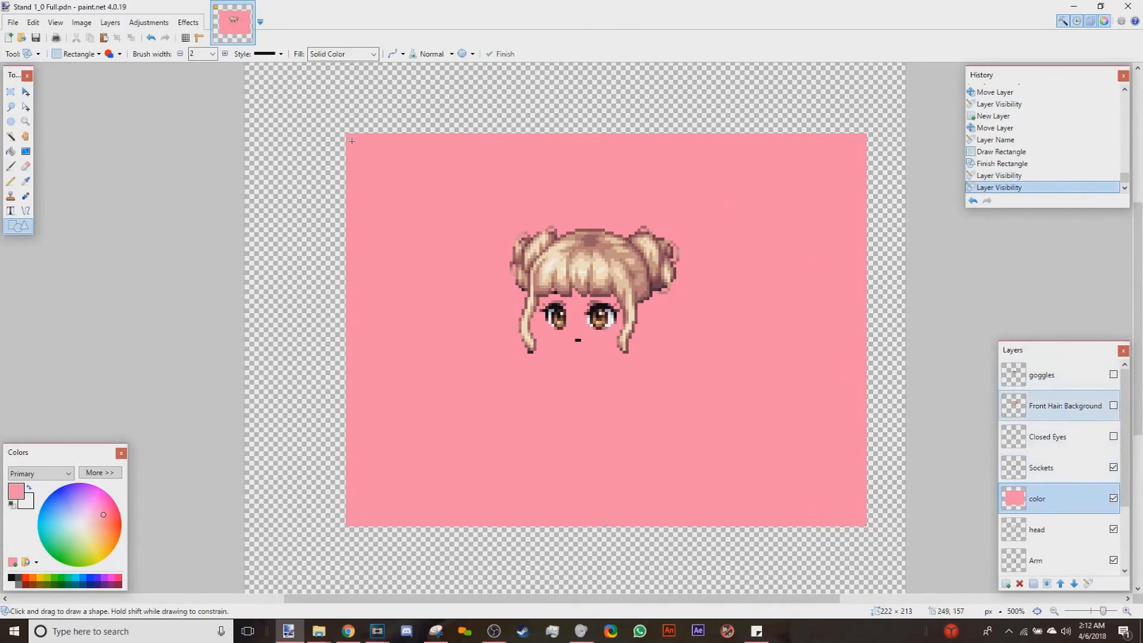
Step: Select the brown irises and pupils of both eyes on the Sockets layer with Rectangle Select and cut them out
left_click(10, 91)
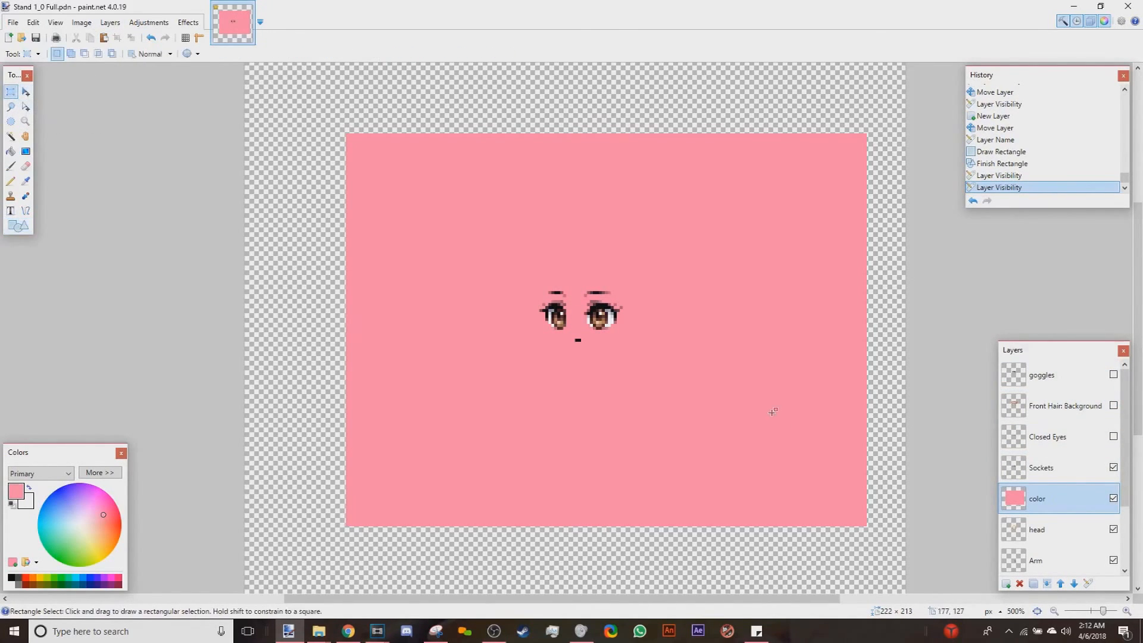
left_click(1013, 468)
scroll(510, 324, "up", 3)
scroll(643, 294, "up", 5)
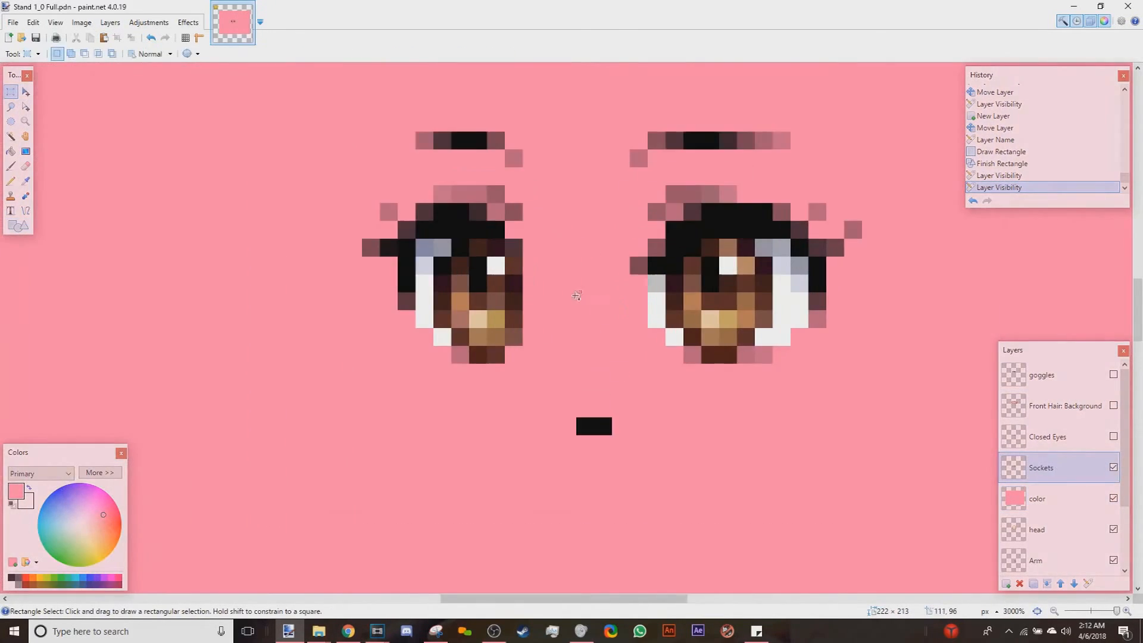
left_click_drag(453, 246, 493, 262)
mouse_move(438, 264)
left_mouse_down()
mouse_move(470, 281)
mouse_move(512, 337)
left_mouse_up()
left_click_drag(442, 342, 495, 361)
left_click_drag(706, 244, 762, 340)
left_click_drag(688, 279, 686, 322)
left_click_drag(780, 264, 780, 322)
left_click_drag(732, 364, 743, 361)
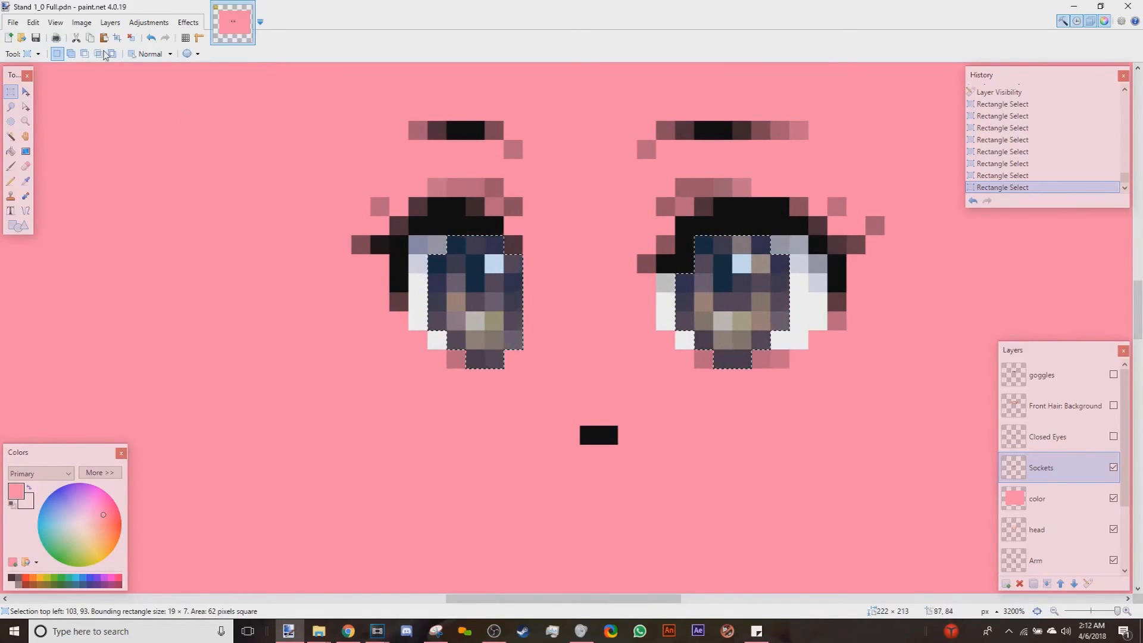
left_click(78, 38)
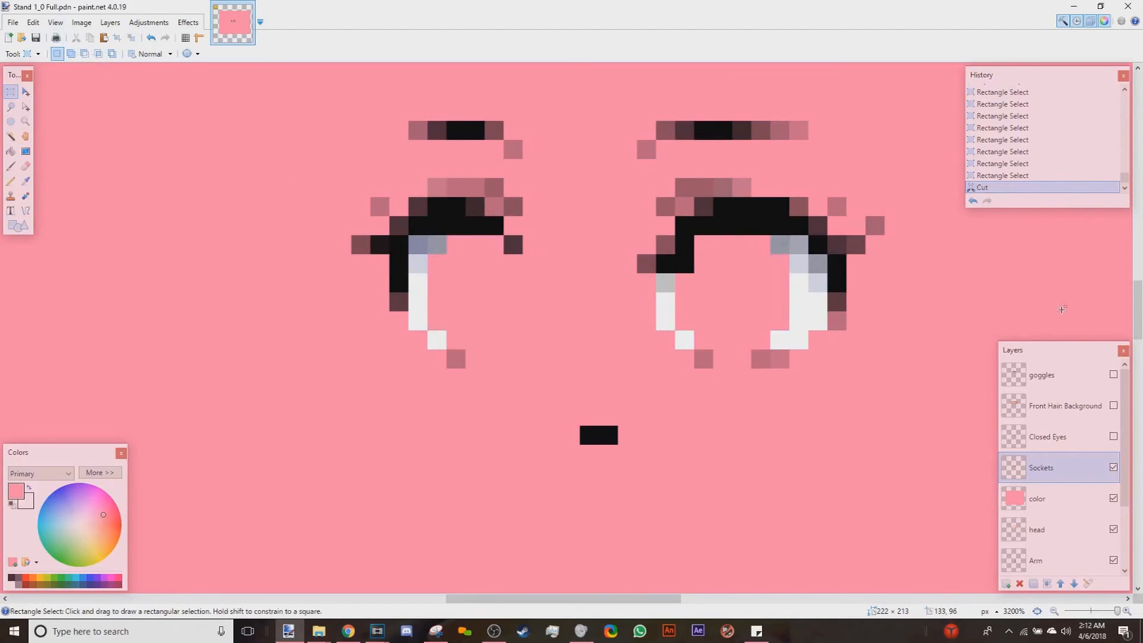
Step: Add a layer named Eyes directly above Sockets and paste the cut irises and pupils onto it, clearing the selection
left_click(1060, 438)
left_click(1006, 585)
left_click_drag(1066, 438, 1066, 468)
double_click(1053, 469)
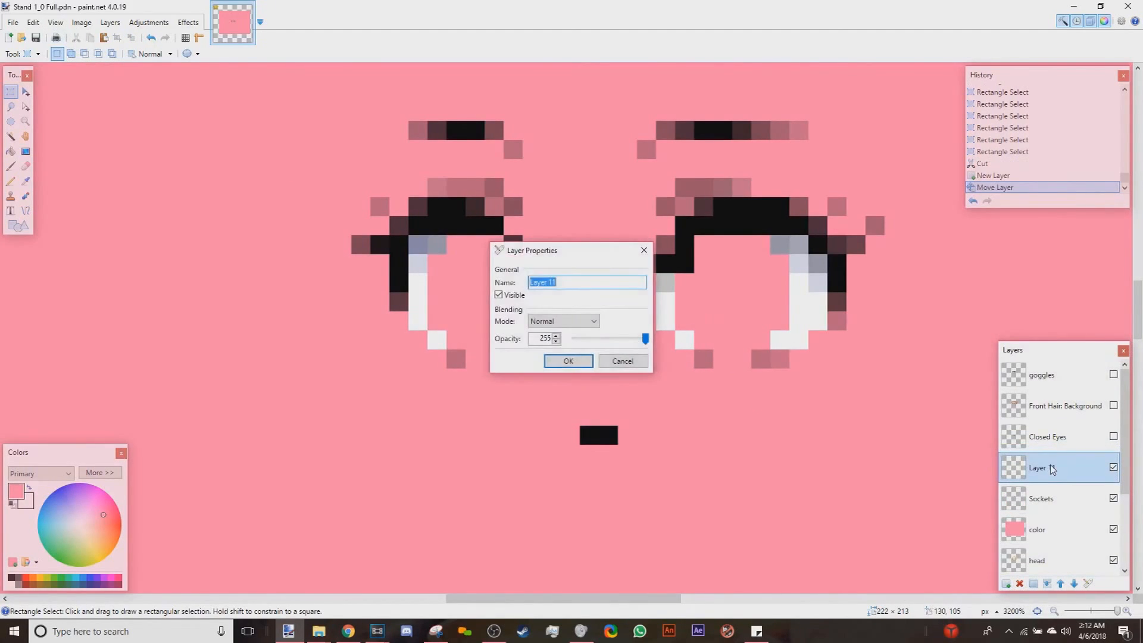
type("Eyes")
key("Return")
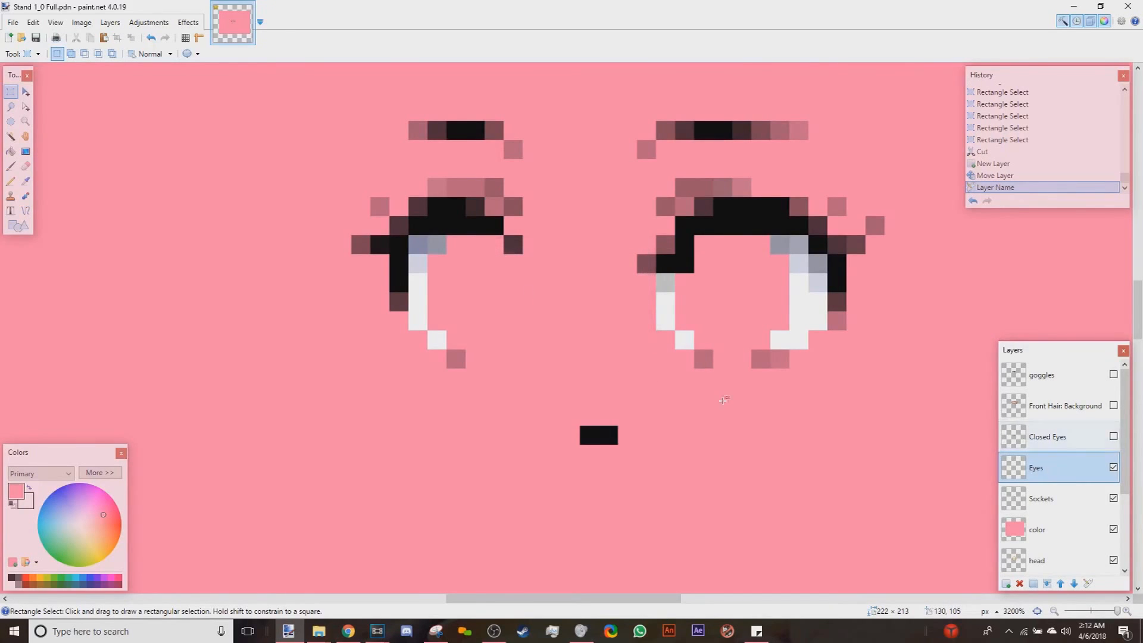
left_click(104, 40)
key("ctrl+d")
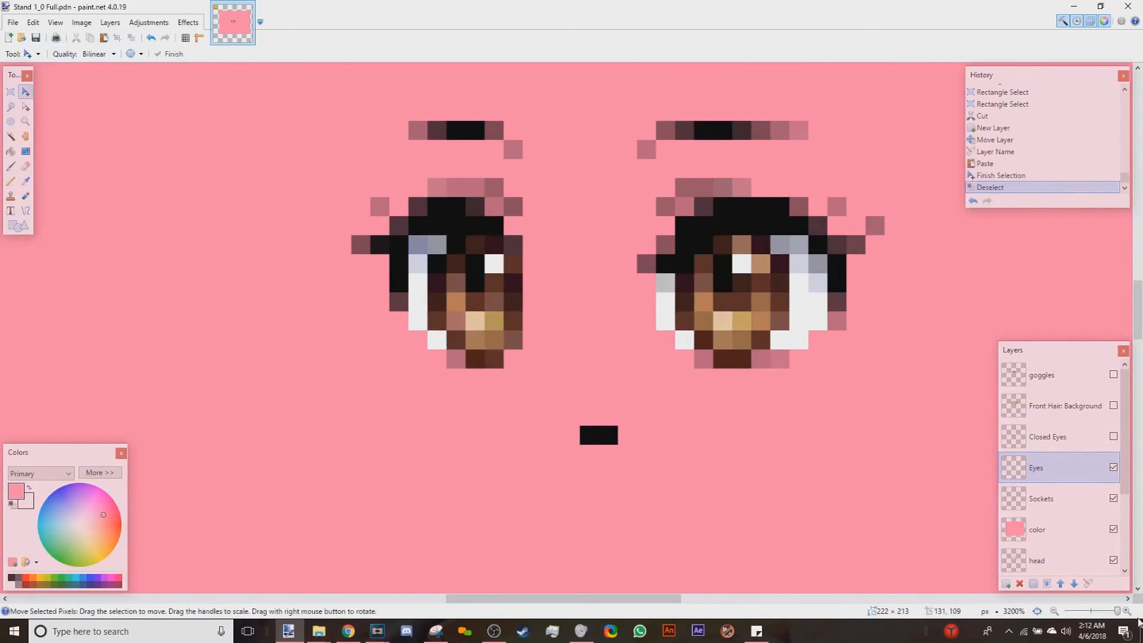
Step: Hide the Eyes layer and pencil three sampled grey shadow pixels under the left eye's upper lid on the Sockets layer
left_click(1114, 468)
left_click(1059, 508)
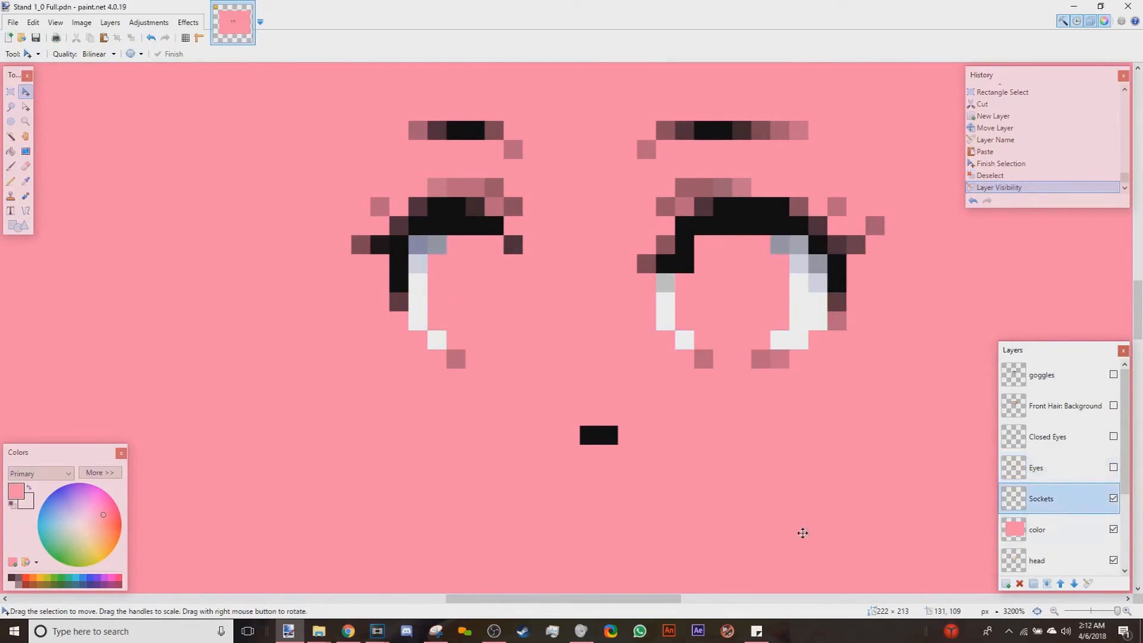
left_click(26, 181)
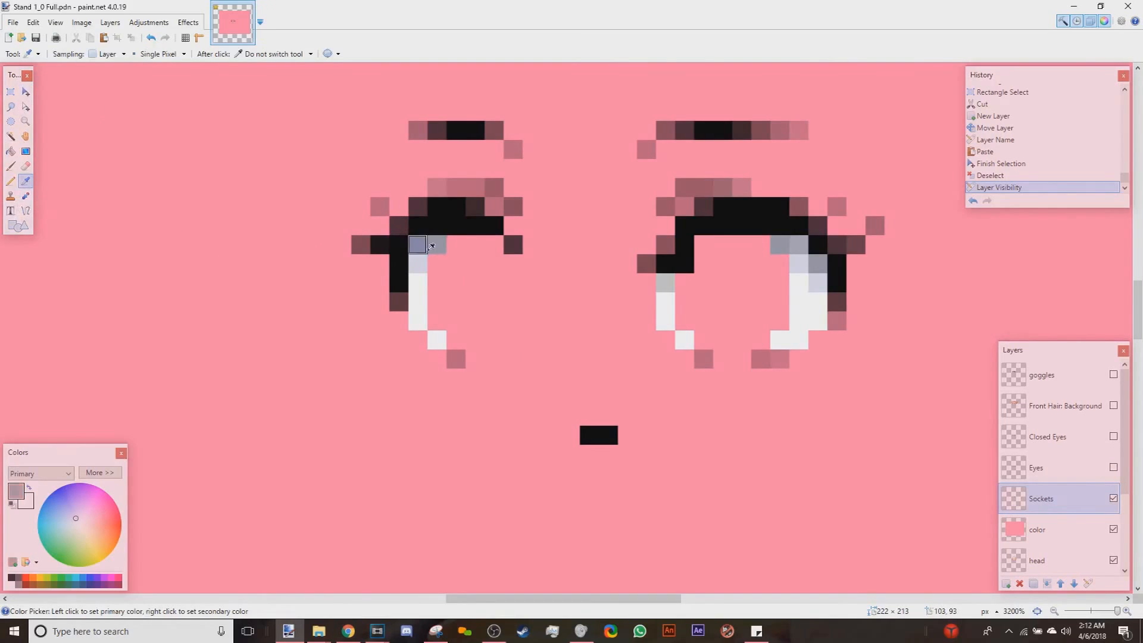
left_click(10, 181)
left_click(457, 245)
left_click(475, 244)
left_click(494, 244)
left_click(1114, 467)
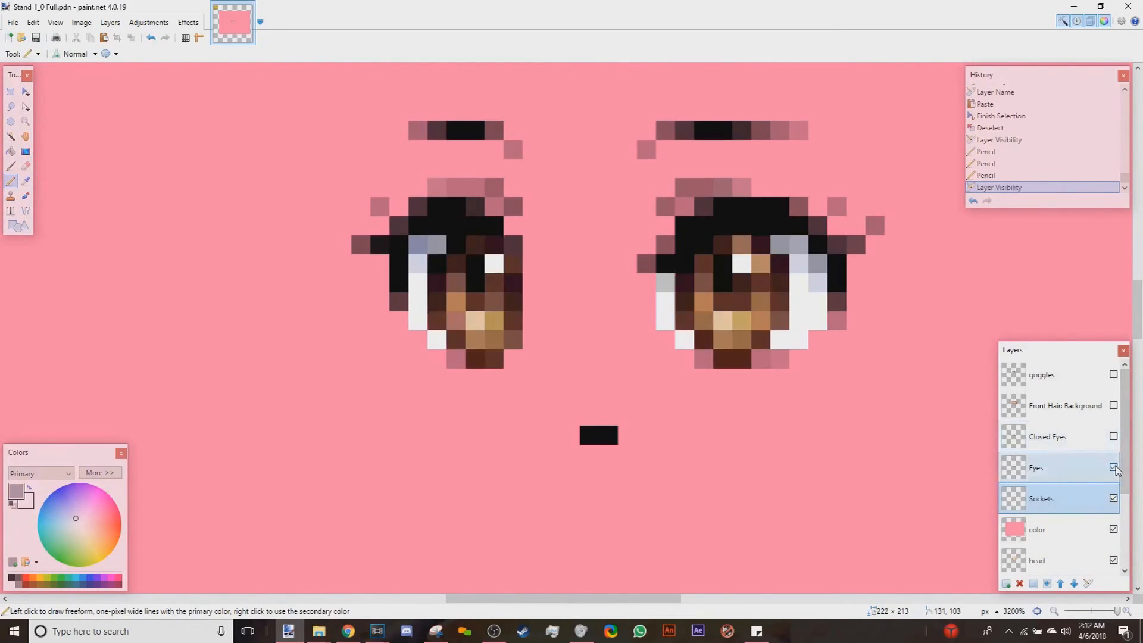
left_click(1113, 468)
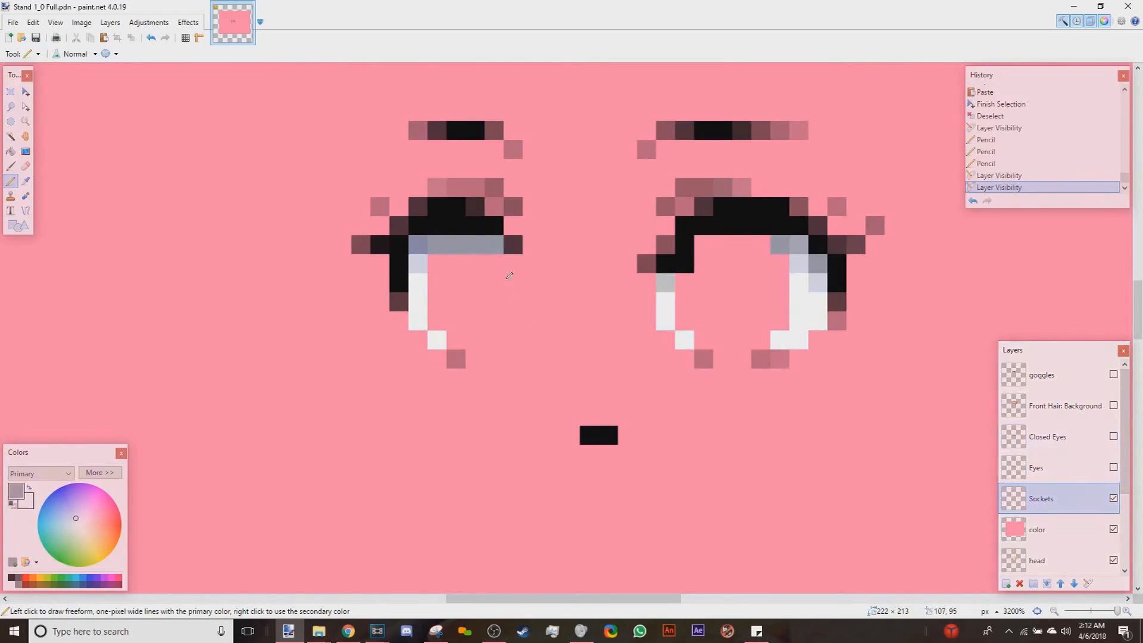
Step: Fill the rest of the left eye's empty socket with white pixels on the Sockets layer and check it against the irises
left_click_drag(516, 290, 511, 319)
left_click(150, 38)
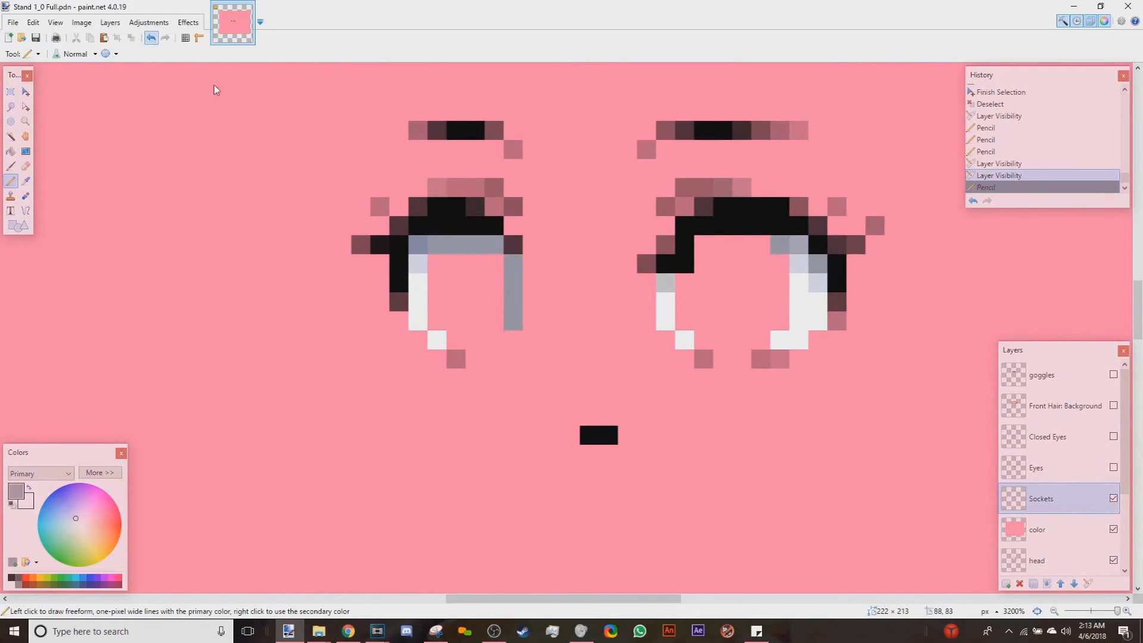
left_click_drag(520, 318, 516, 332)
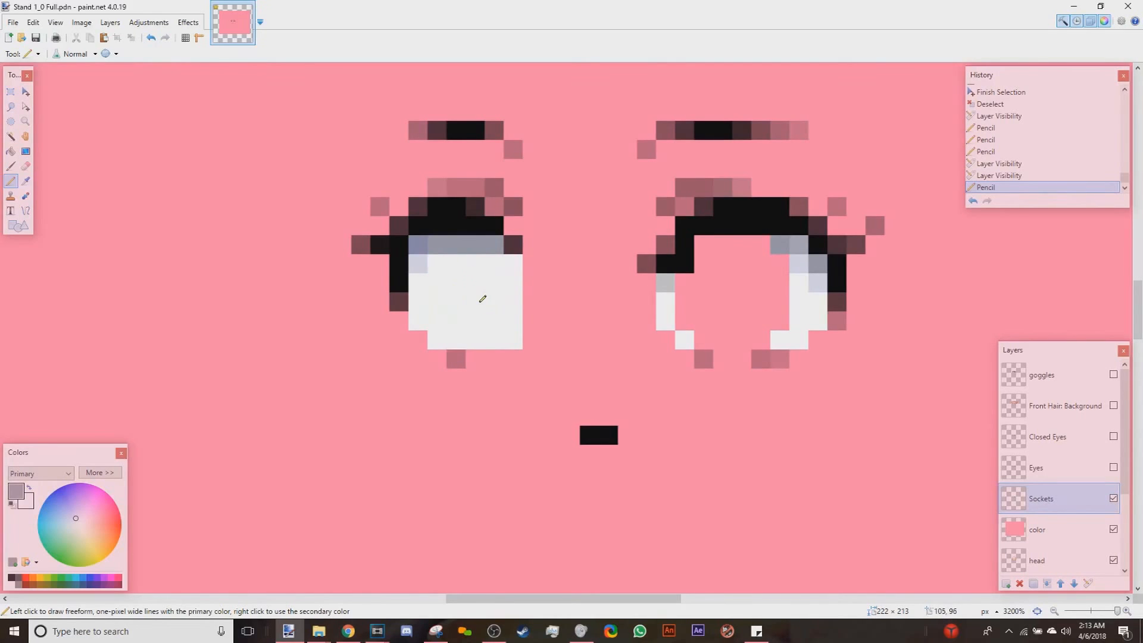
left_click(476, 294)
left_click(1114, 467)
left_click(1114, 468)
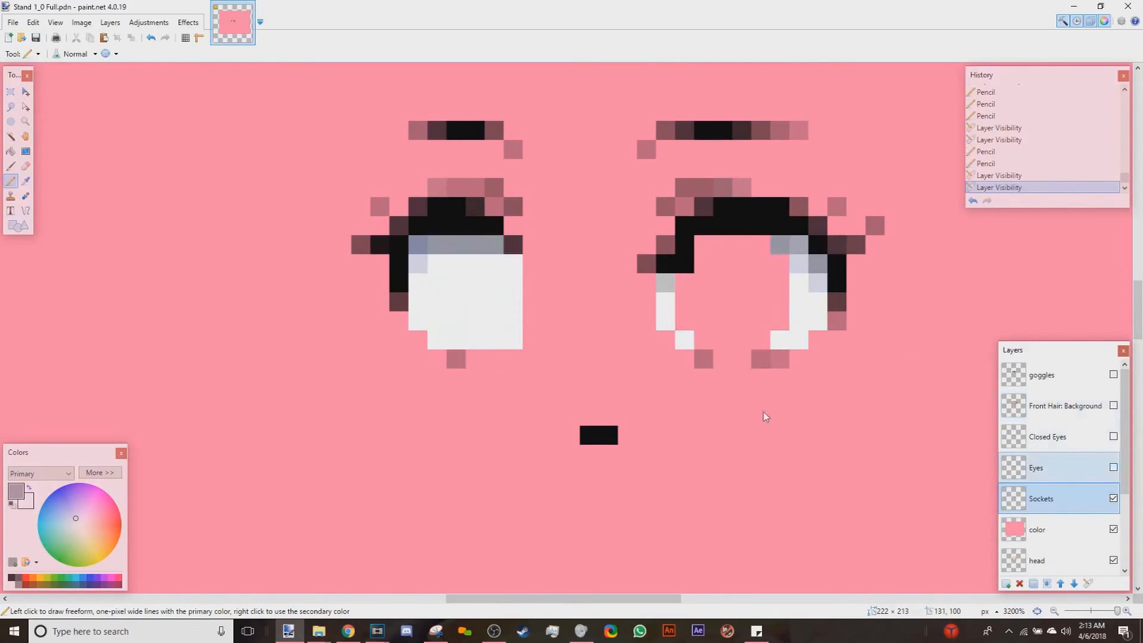
Step: Sample the faint lower-lash colour and pencil two pixels to complete the left socket's lower edge
left_click(25, 181)
left_click(453, 358)
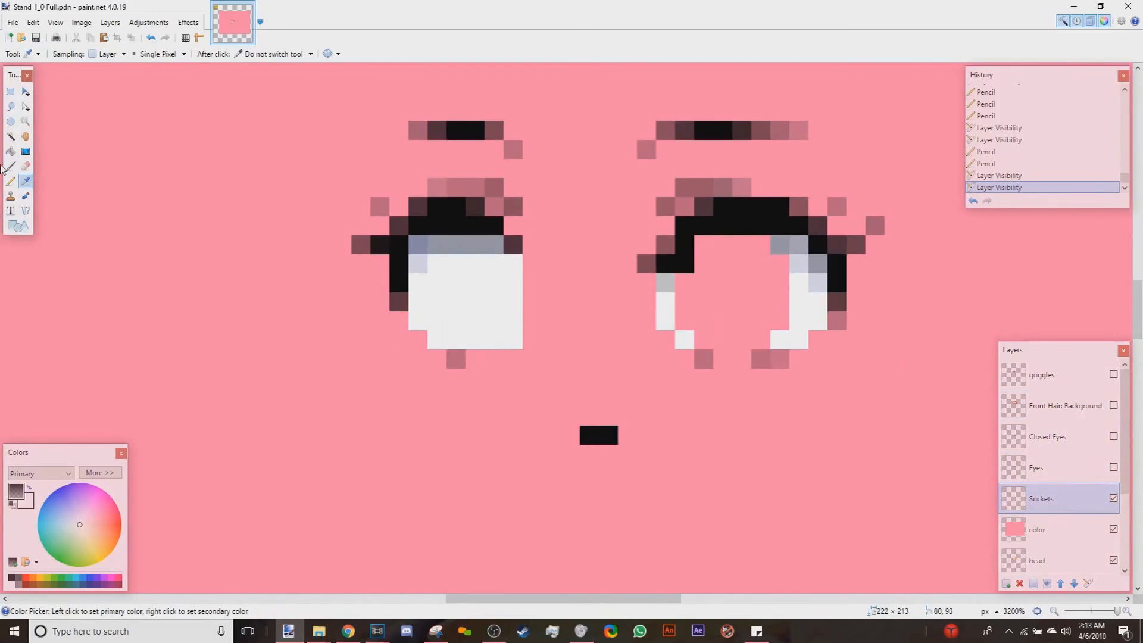
left_click(11, 181)
left_click(1114, 468)
left_click(1114, 467)
left_click_drag(476, 359, 494, 358)
left_click(1114, 469)
left_click(1114, 468)
left_click(1114, 469)
left_click(1114, 468)
Step: Pencil a grey shadow row under the right eye's upper lid and fill the rest of that socket with the sampled white
key("k")
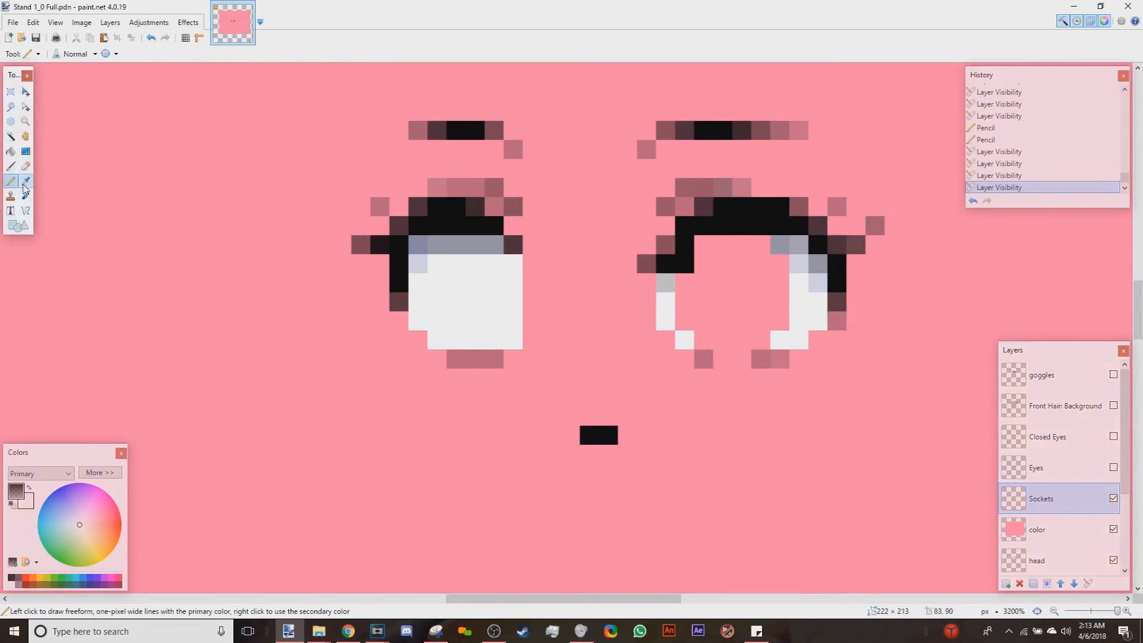
left_click(799, 276)
left_click(13, 185)
right_click(761, 244)
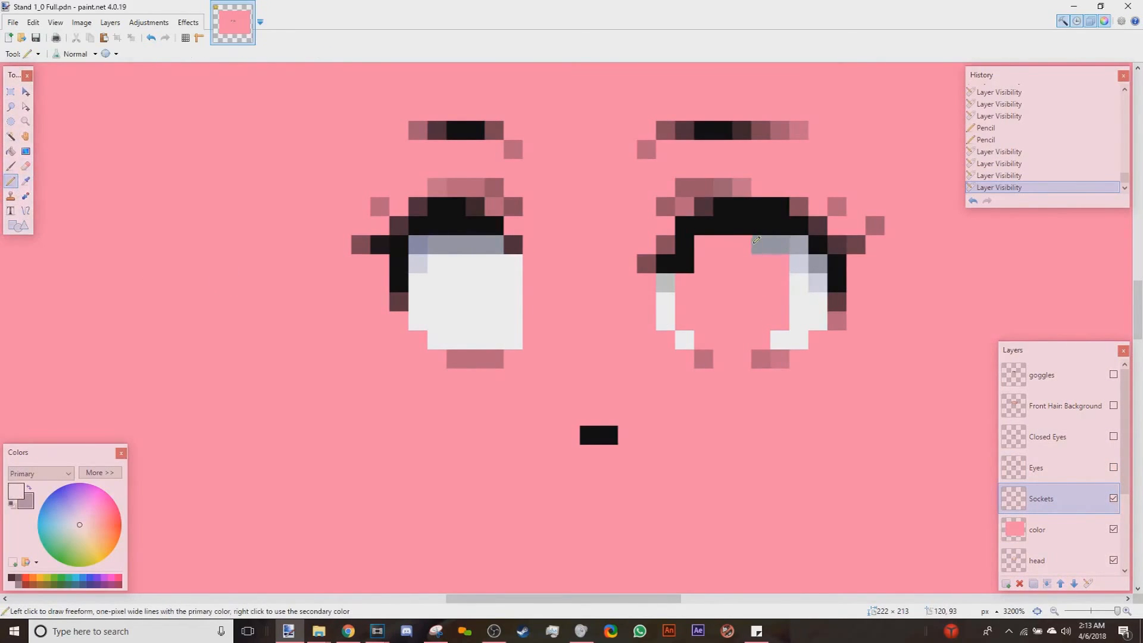
right_click(724, 244)
right_click(742, 245)
right_click(705, 246)
mouse_move(705, 263)
left_mouse_down()
mouse_move(761, 269)
mouse_move(764, 307)
mouse_move(683, 308)
mouse_move(761, 327)
mouse_move(761, 340)
left_mouse_up()
Step: Complete the right socket's lower edge with two pixels of the lower-lash colour and show the Eyes layer again
key("k")
left_click(703, 359)
key("p")
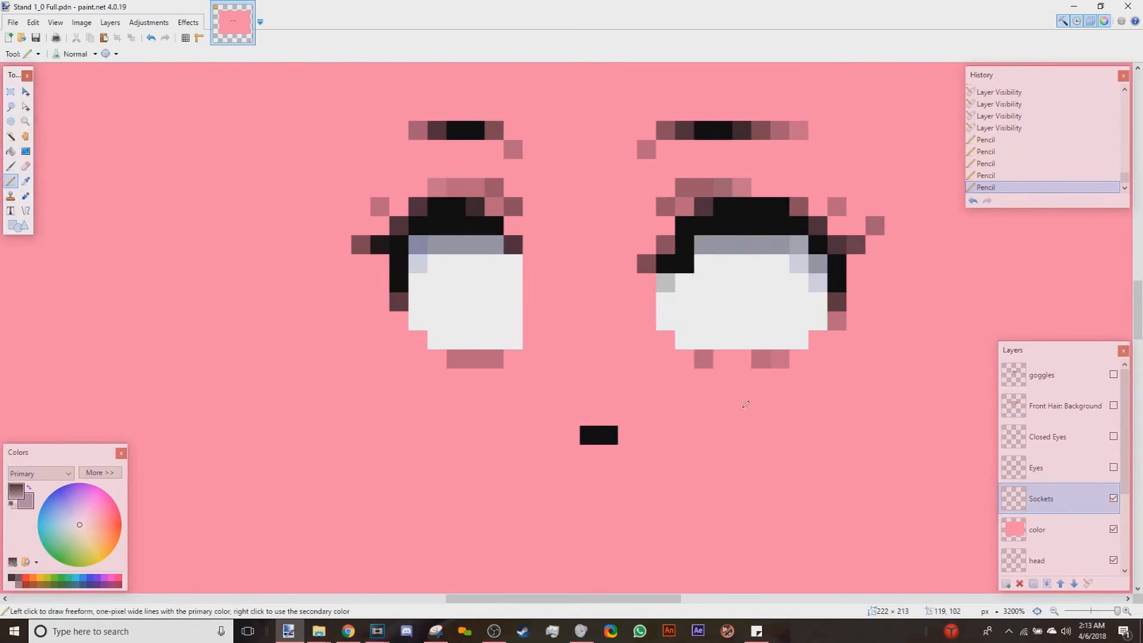
left_click(723, 359)
left_click(742, 359)
left_click(1113, 468)
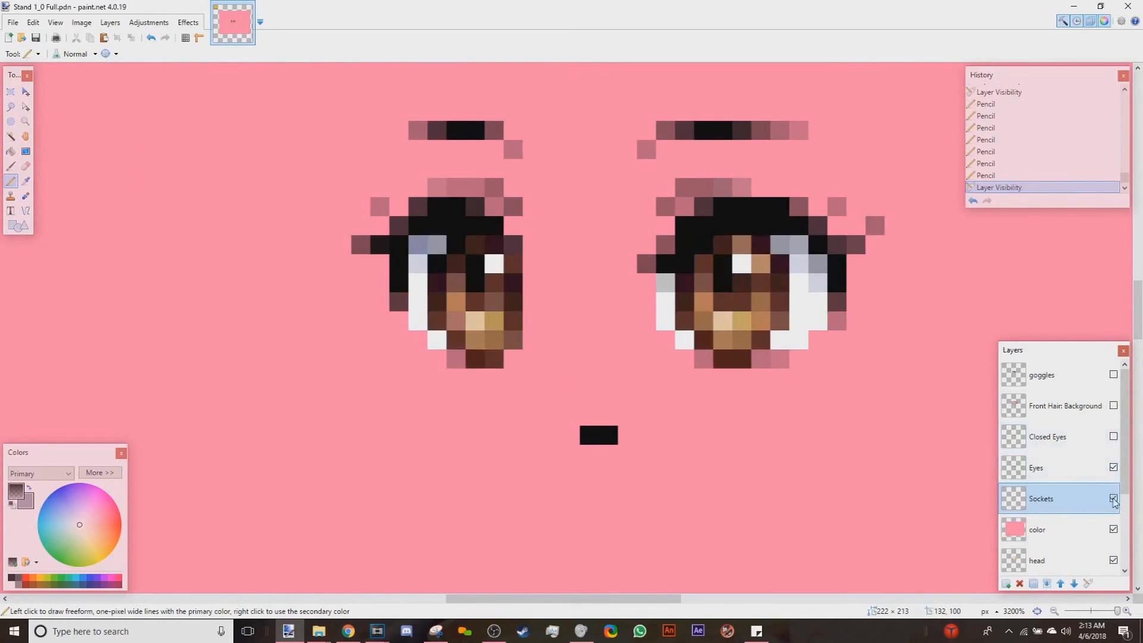
Step: With Sockets hidden and the colors reset to black and white, touch up the Eyes layer with the Pencil
left_click(1114, 498)
left_click(1059, 470)
left_click(12, 505)
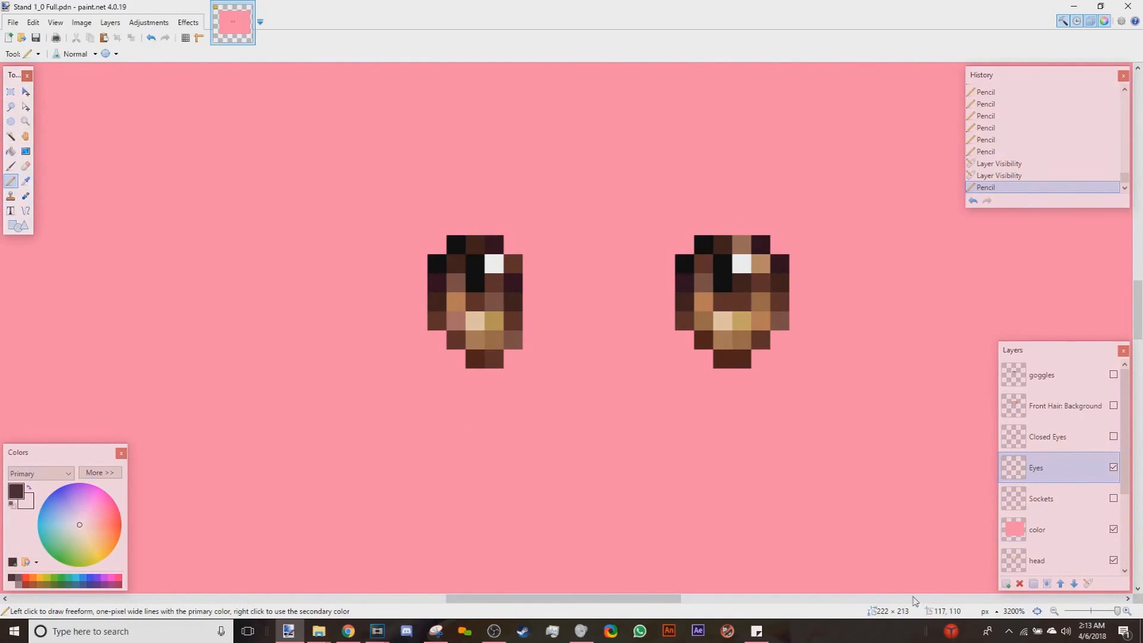
left_click(1114, 529)
left_click(1114, 530)
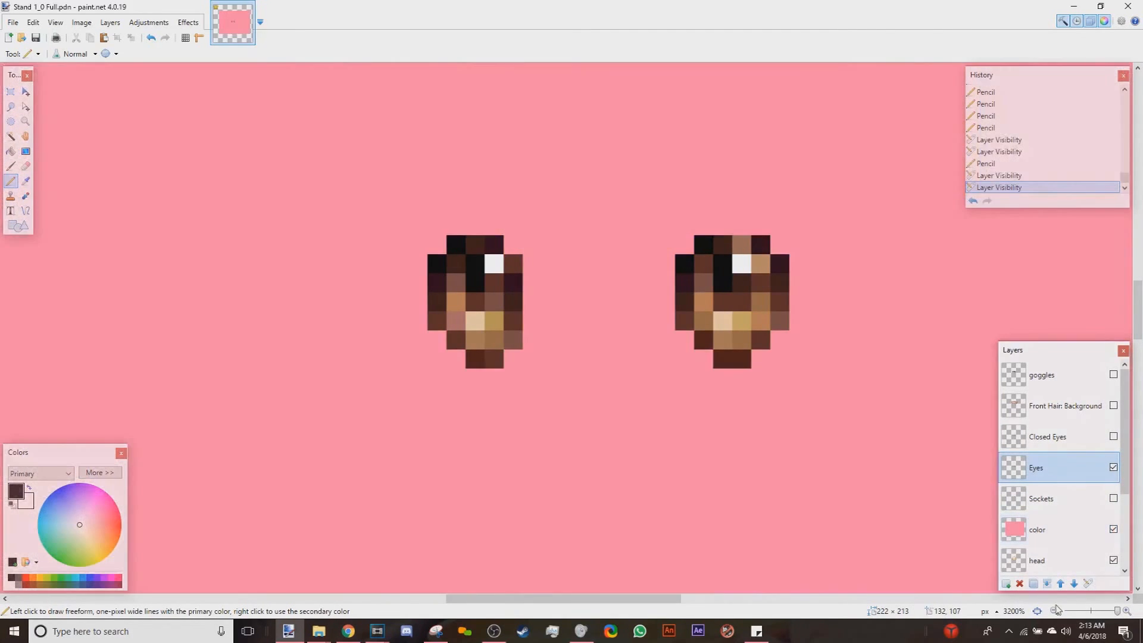
Step: Hide the remaining visible layers and delete the pink color layer
scroll(1114, 529, "down", 6)
left_click(1115, 528)
left_click(1114, 499)
left_click(1113, 468)
left_click(1113, 437)
scroll(1114, 448, "up", 4)
left_click(1114, 468)
left_click(1020, 584)
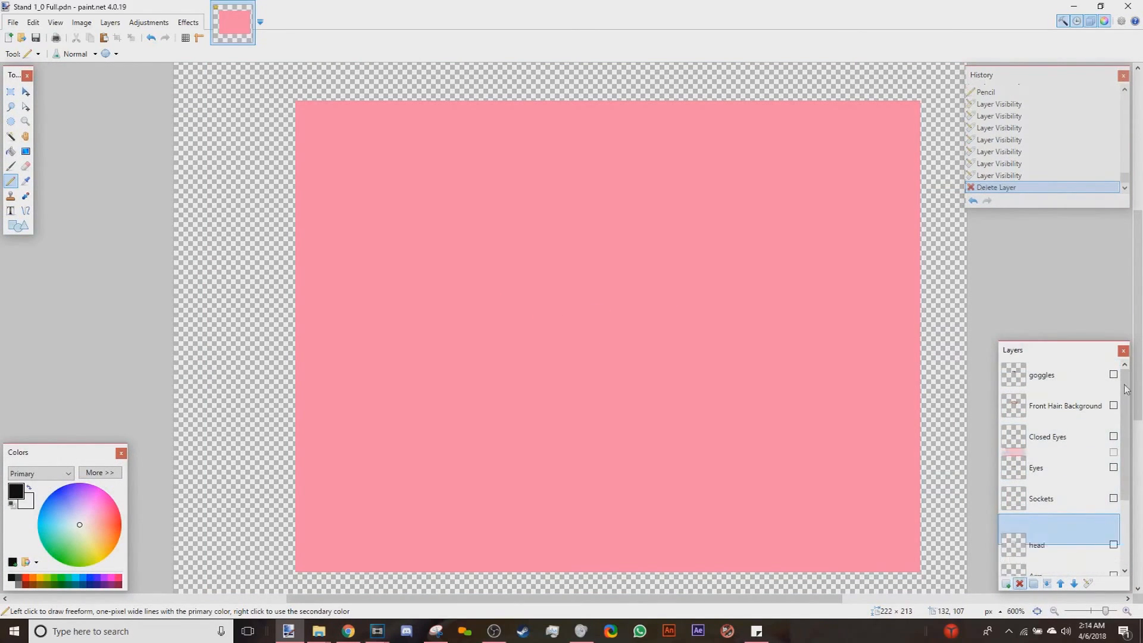
Step: Show only the Sockets layer and save the image as sockets.png with auto-detected bit depth
left_click(1114, 498)
left_click(17, 28)
left_click(43, 112)
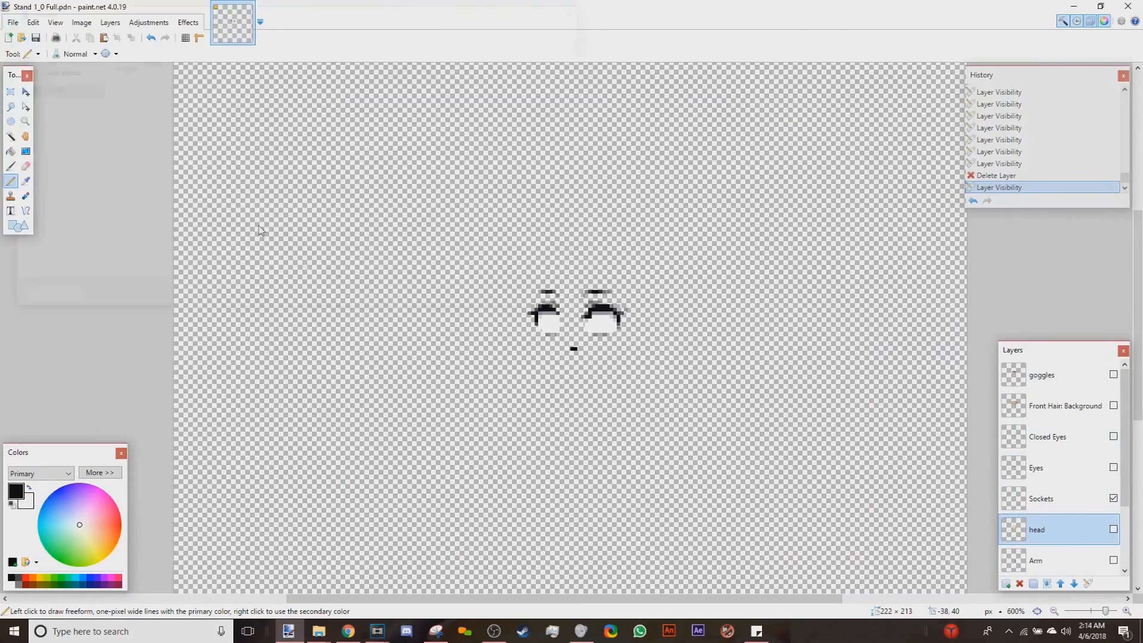
left_click(238, 271)
left_click(173, 316)
left_click(150, 253)
type("sockets")
key("Return")
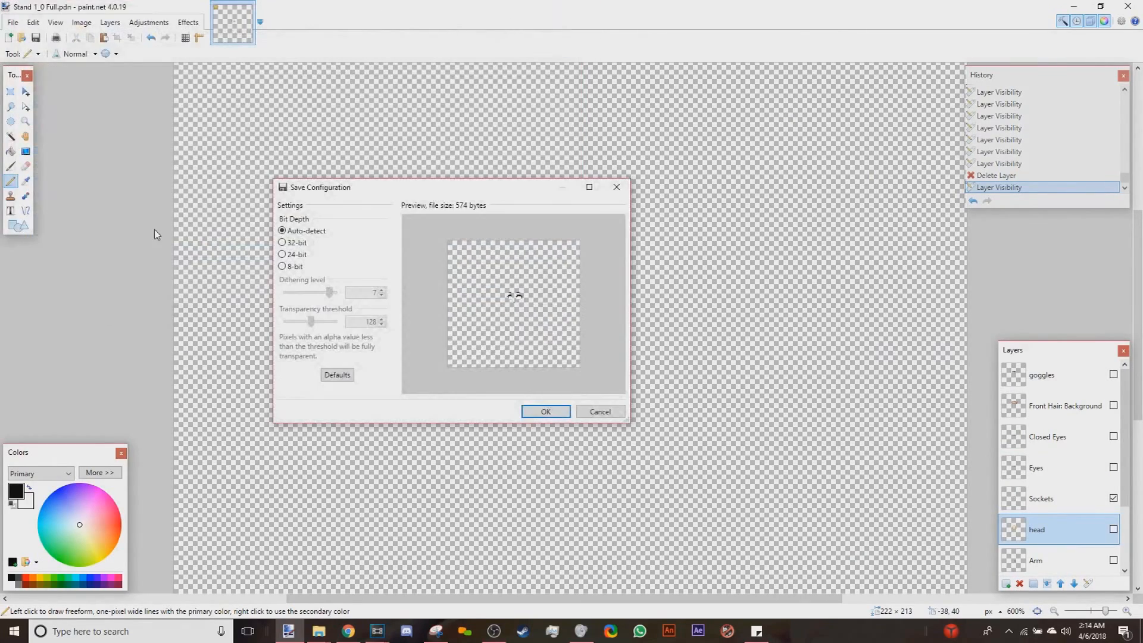
key("Return")
key("Return")
Step: Hide the Sockets layer, show the Eyes layer alone and open Save As for it
left_click(1113, 406)
left_click(1113, 374)
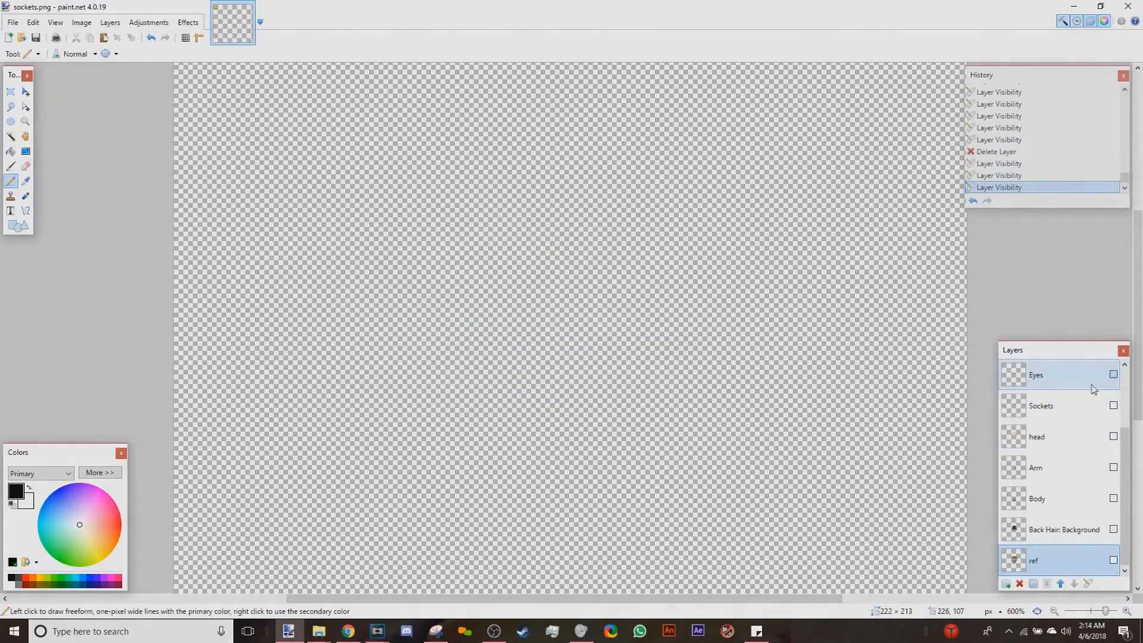
key("ctrl+shift+s")
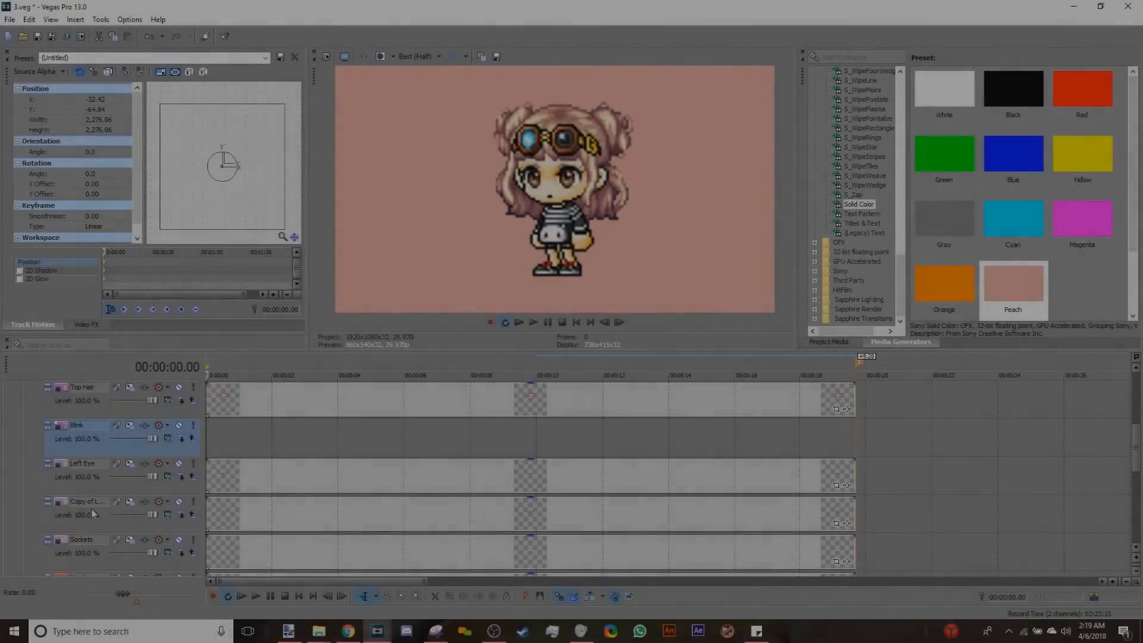
Step: In Vegas Pro, rename the copy of the Left Eye track to Right Eye
double_click(84, 501)
type("Right Eye")
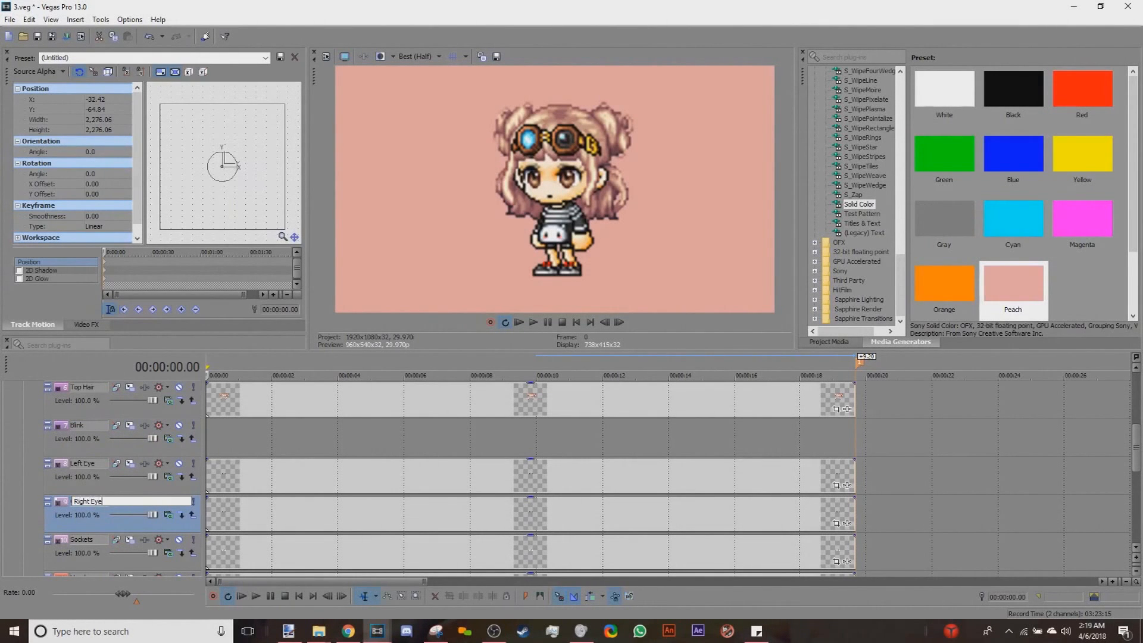
key("Return")
Step: Mask the Sockets event with a rectangle that isolates the mouth
scroll(718, 513, "down", 1)
left_click(845, 524)
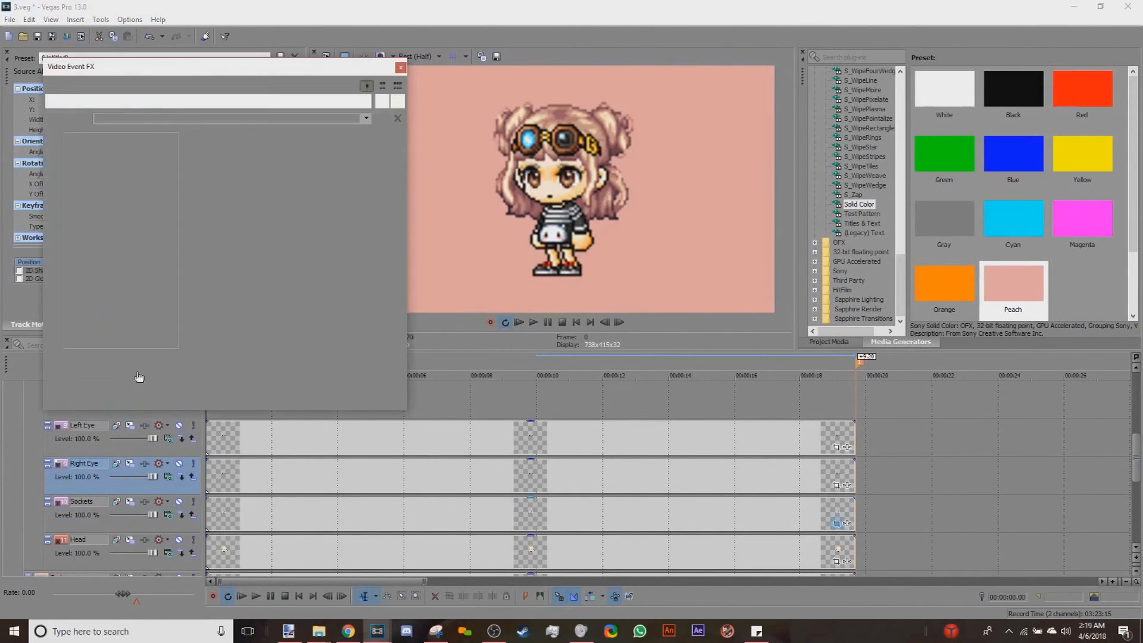
left_click_drag(209, 243, 356, 299)
left_click_drag(297, 279, 318, 259)
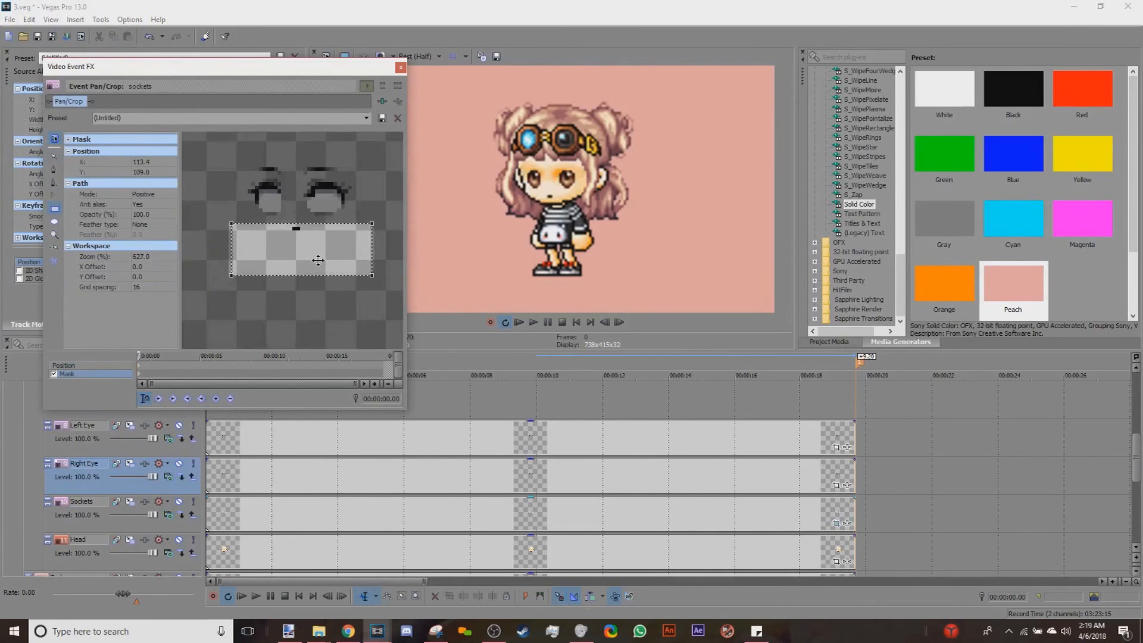
left_click(401, 68)
Step: Duplicate the Sockets track and move the original event's rectangular mask up over the eye sockets
right_click(878, 512)
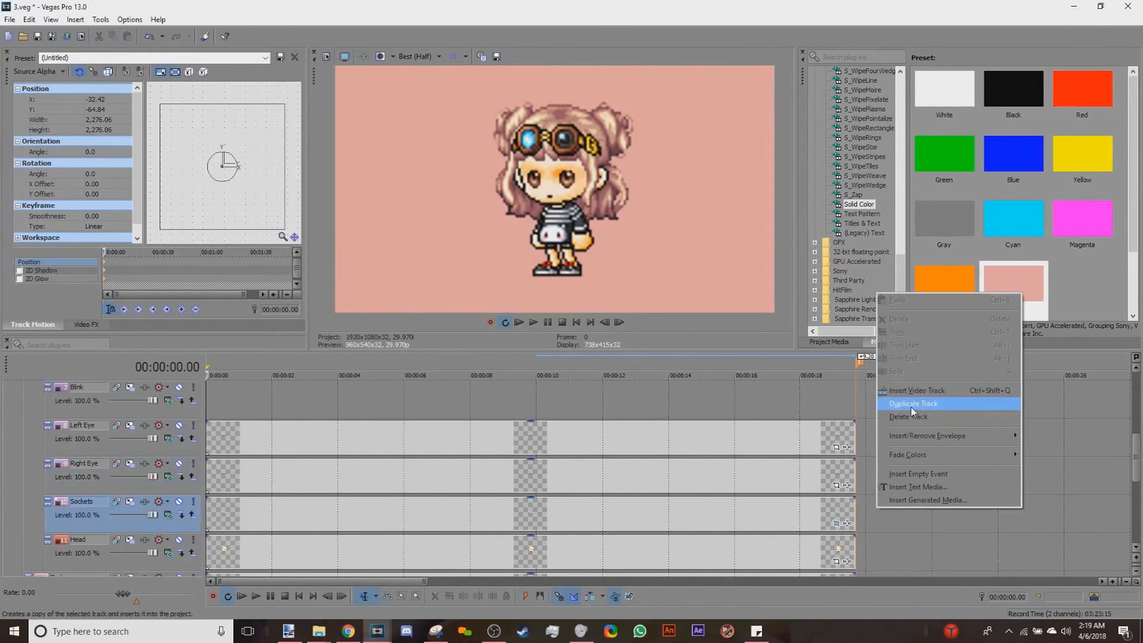
left_click(911, 406)
left_click(836, 524)
left_click(68, 374)
scroll(268, 276, "up", 1)
scroll(268, 277, "up", 3)
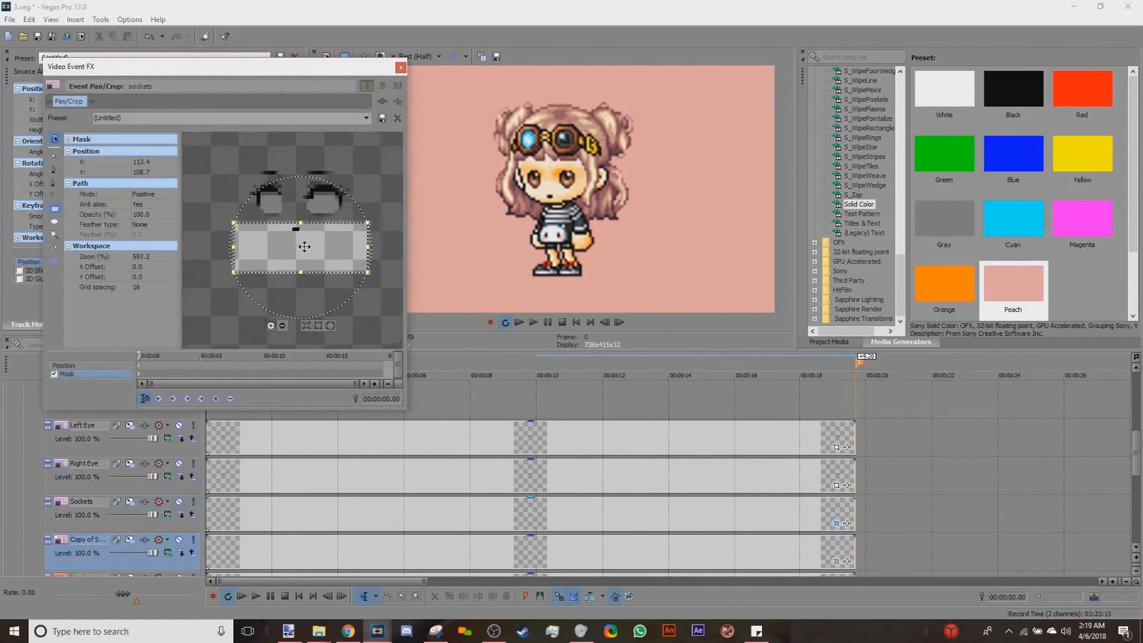
left_click_drag(302, 245, 304, 204)
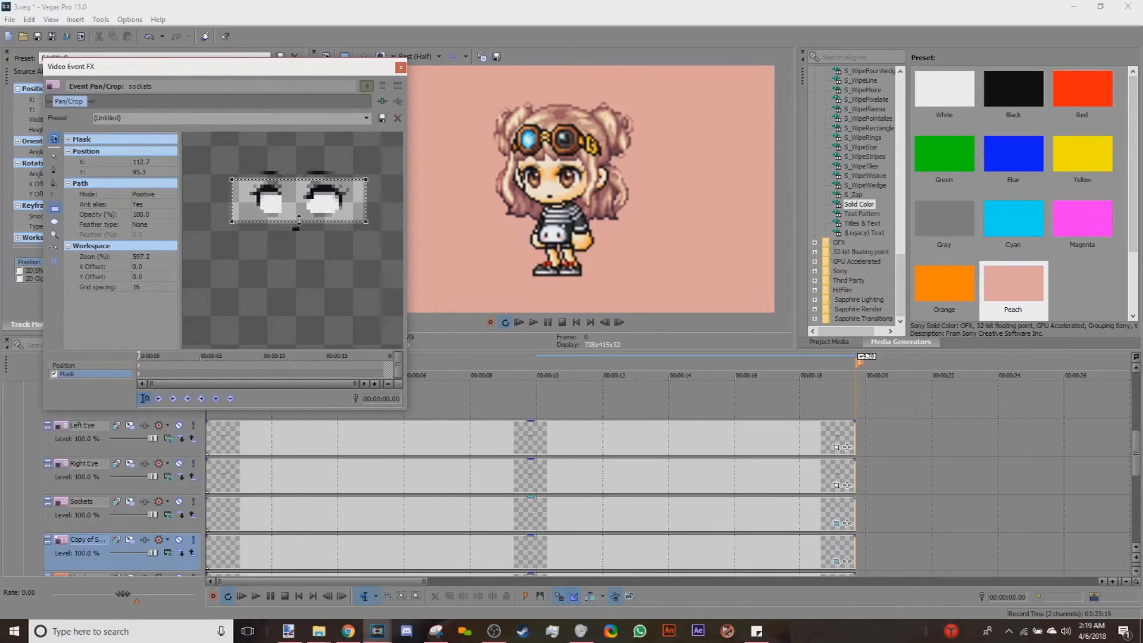
left_click(400, 67)
Step: Duplicate the Sockets track again and move the original event's mask up over the eyebrows
right_click(876, 505)
left_click(913, 395)
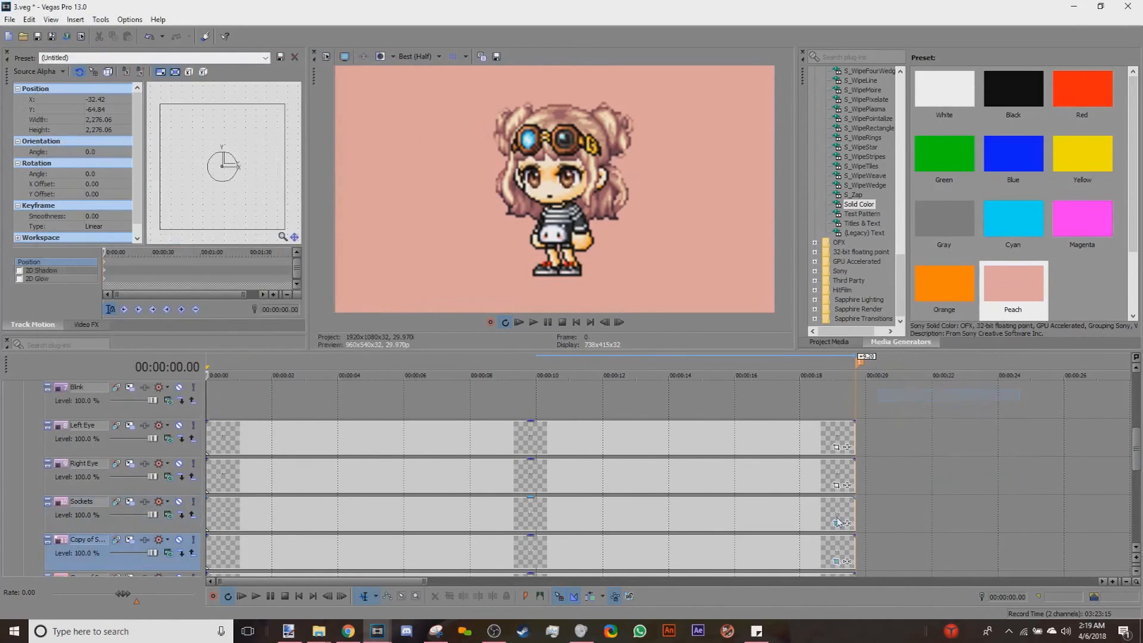
left_click(837, 524)
left_click(68, 374)
scroll(313, 209, "up", 5)
left_click_drag(317, 203, 321, 162)
left_click(401, 68)
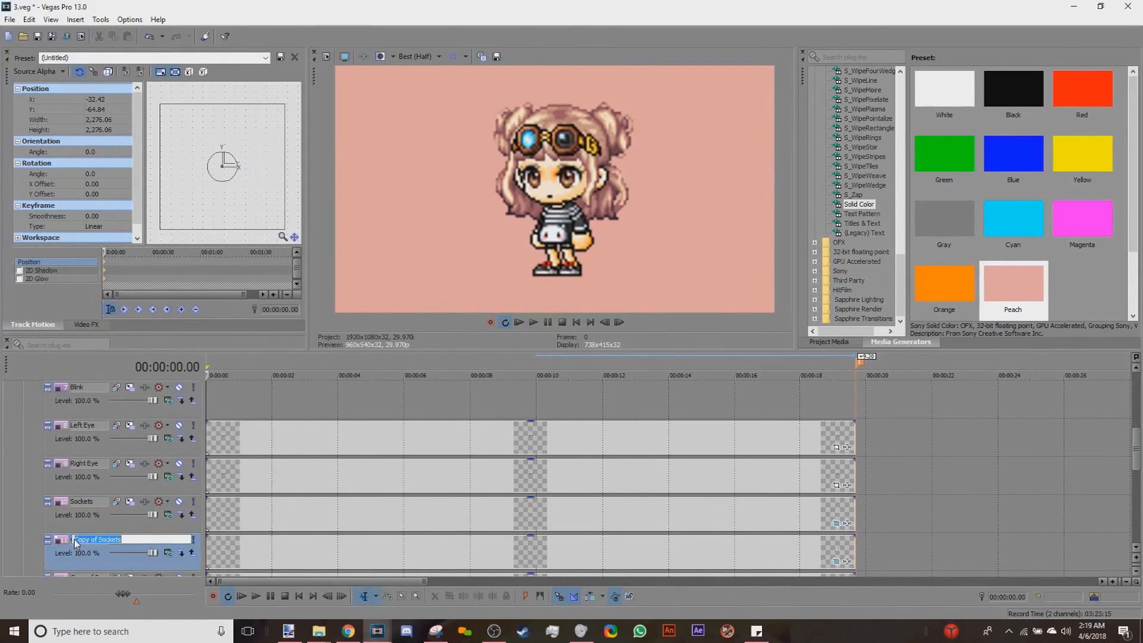
Step: Rename the three masked face tracks Eyebrows, Sockets and Mouth according to the part each one shows
type("Sockets")
key("Return")
double_click(89, 505)
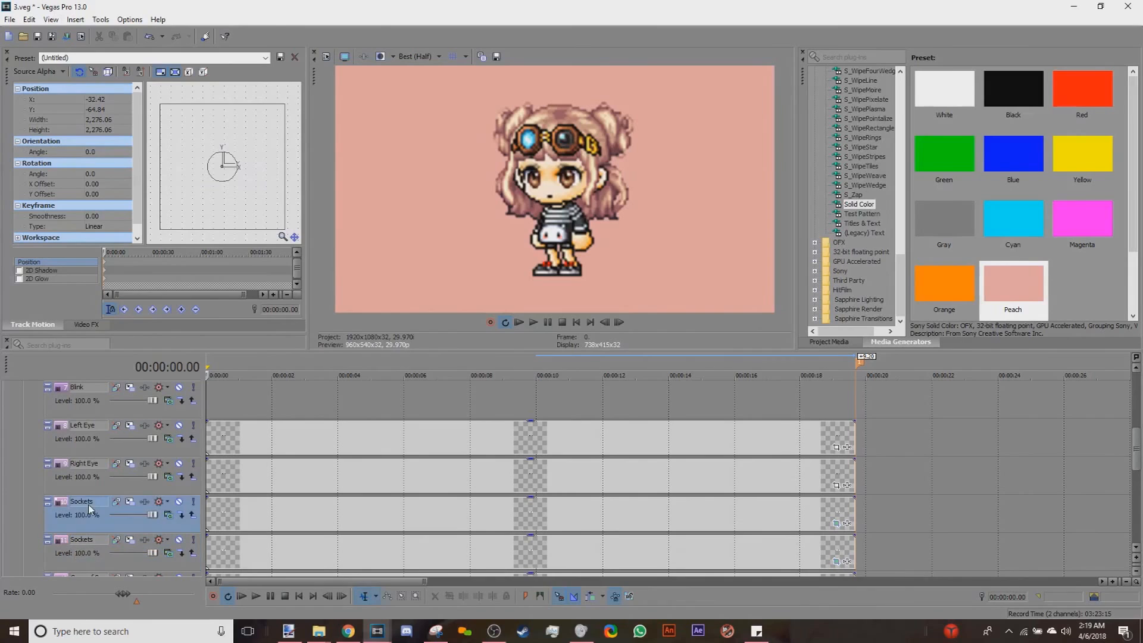
type("Eyebrows")
key("Return")
scroll(85, 539, "down", 1)
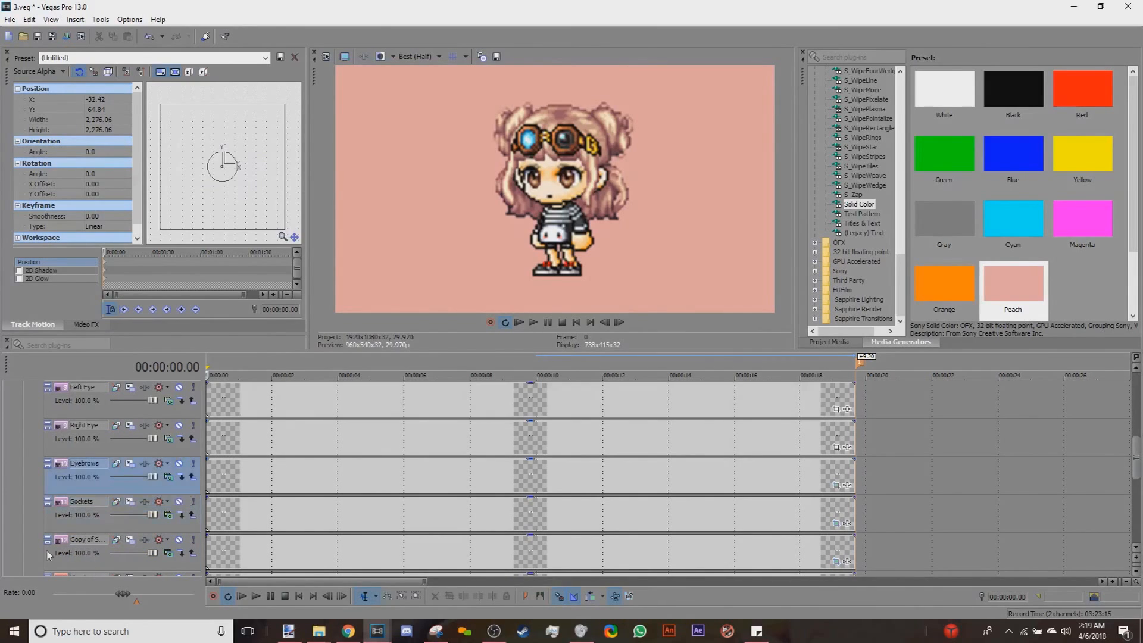
double_click(80, 542)
type("Mouth")
key("Return")
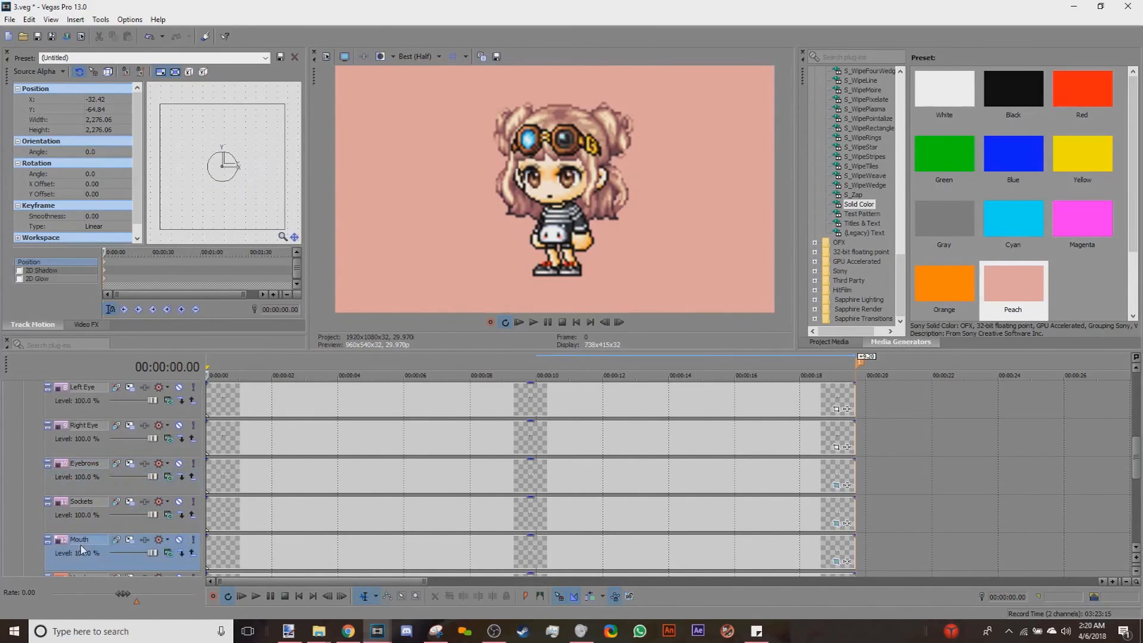
Step: Move the Eyebrows track up above the eye tracks and the Blink track
left_click_drag(89, 484, 110, 395)
scroll(147, 457, "up", 2)
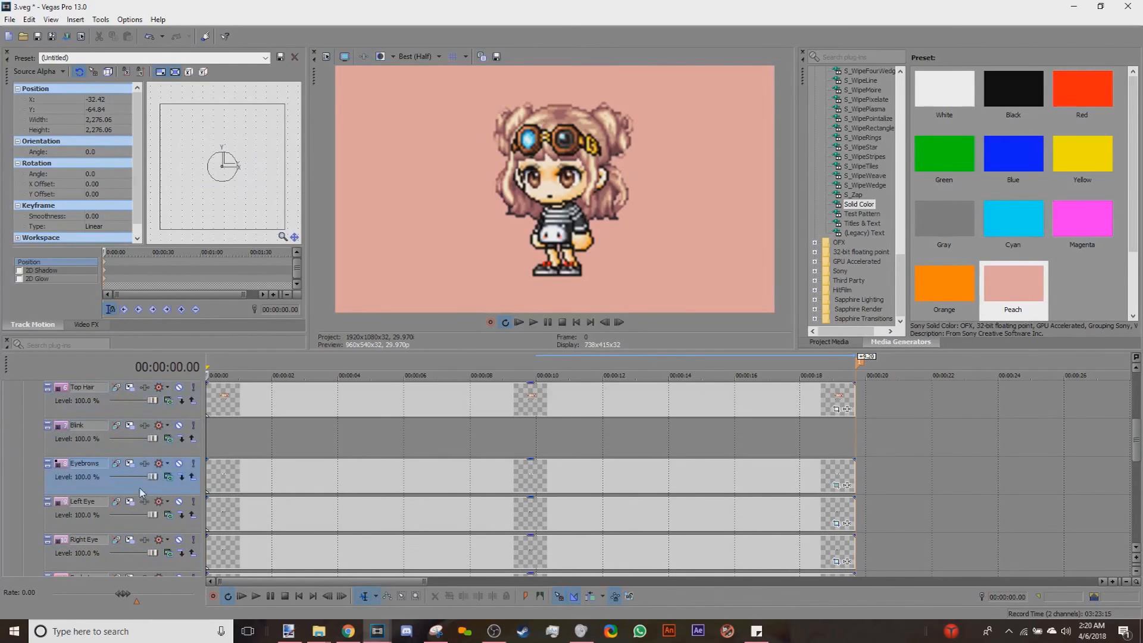
left_click_drag(141, 490, 142, 423)
Step: Make the Left Eye, Right Eye and Sockets tracks children of the Blink track
left_click(150, 529)
left_click(152, 563, "ctrl")
scroll(231, 507, "down", 1)
left_click(134, 563, "ctrl")
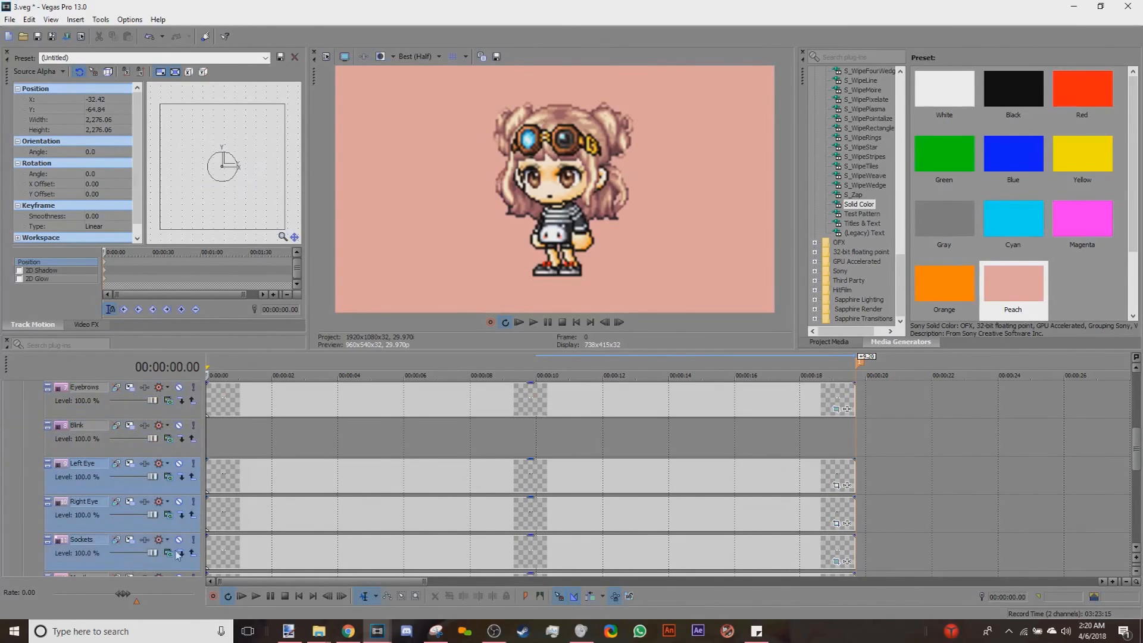
left_click(193, 555)
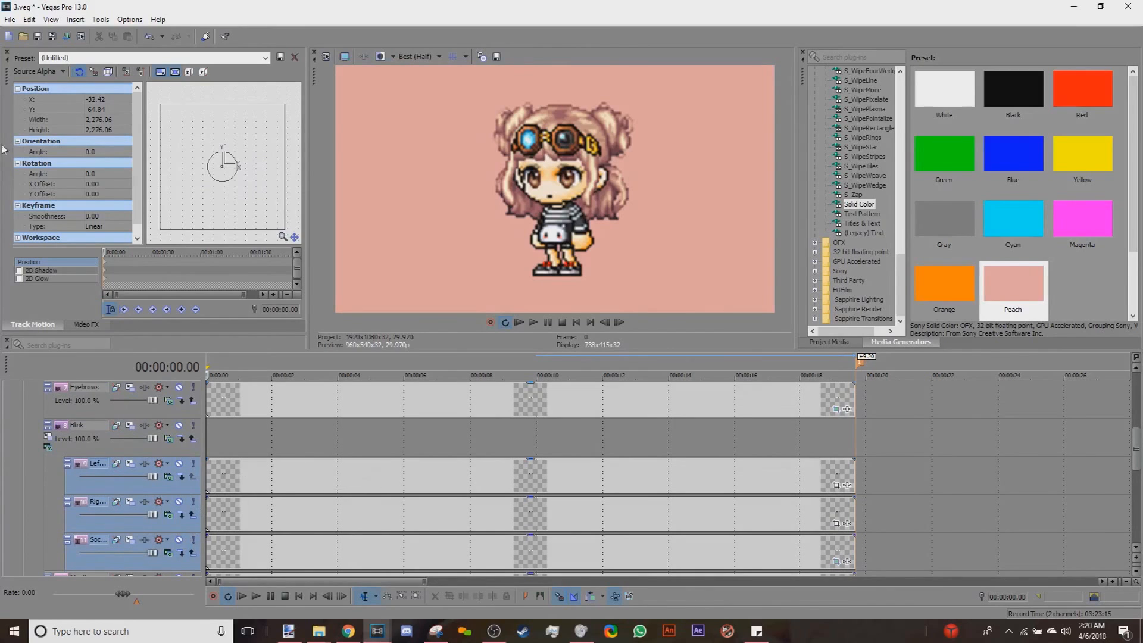
Step: Place a timeline marker at 00:00:01.07
left_click(249, 441)
key("m")
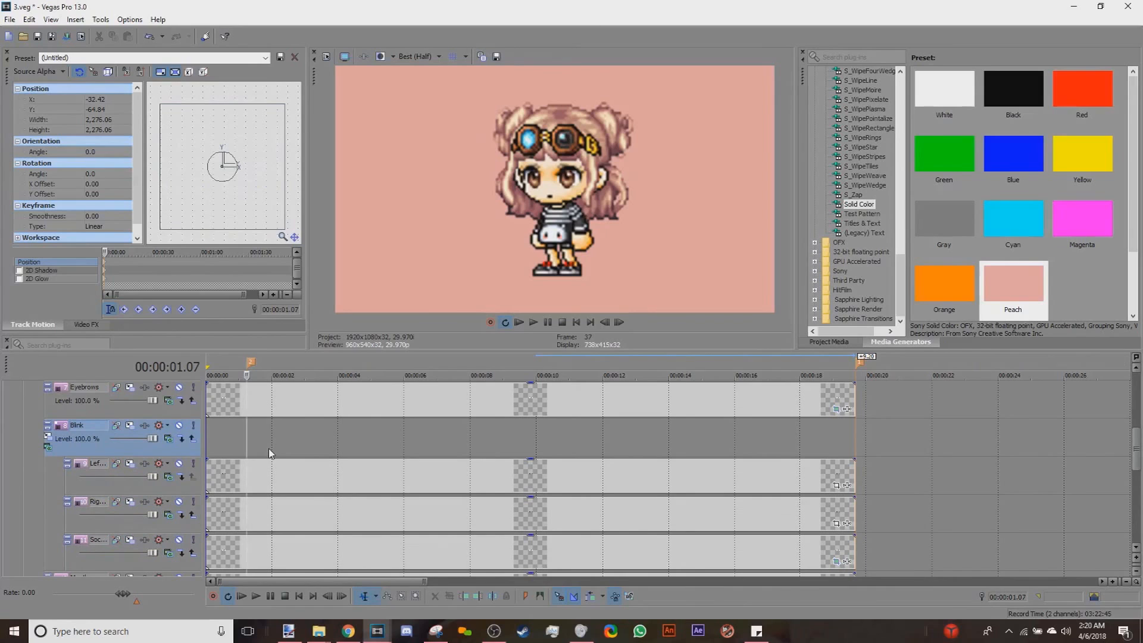
scroll(322, 512, "down", 1)
left_click(577, 322)
Step: Draw rectangular masks in the second Left Eye and Right Eye events so each shows only its own eye
left_click(836, 446)
left_click_drag(243, 172, 295, 239)
left_click(837, 485)
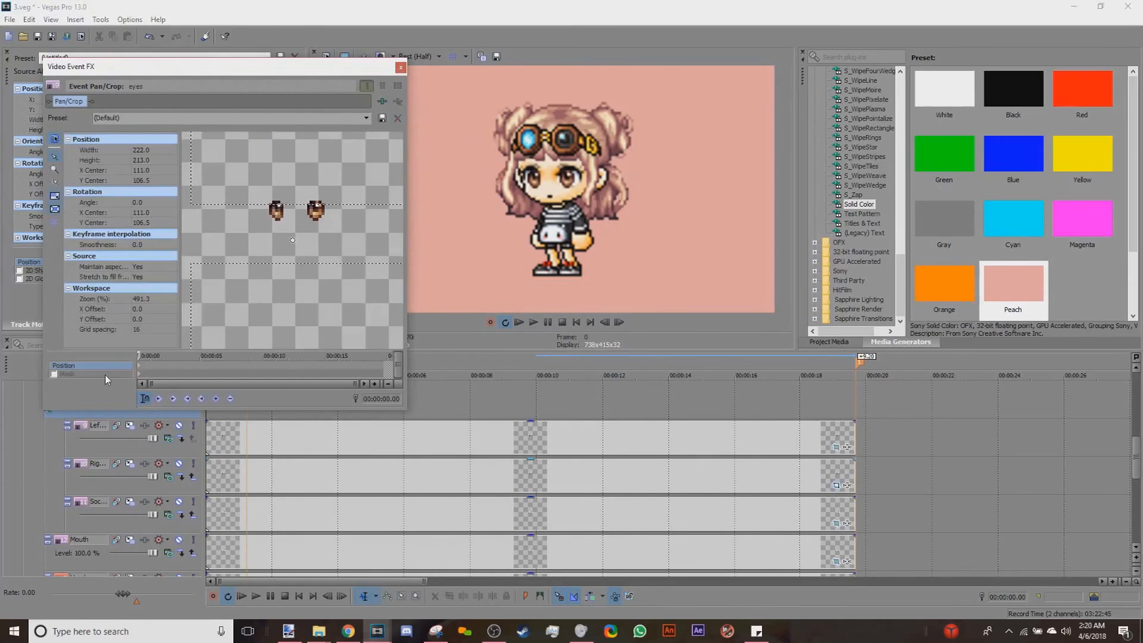
left_click(106, 375)
left_click_drag(299, 183, 344, 250)
left_click(401, 68)
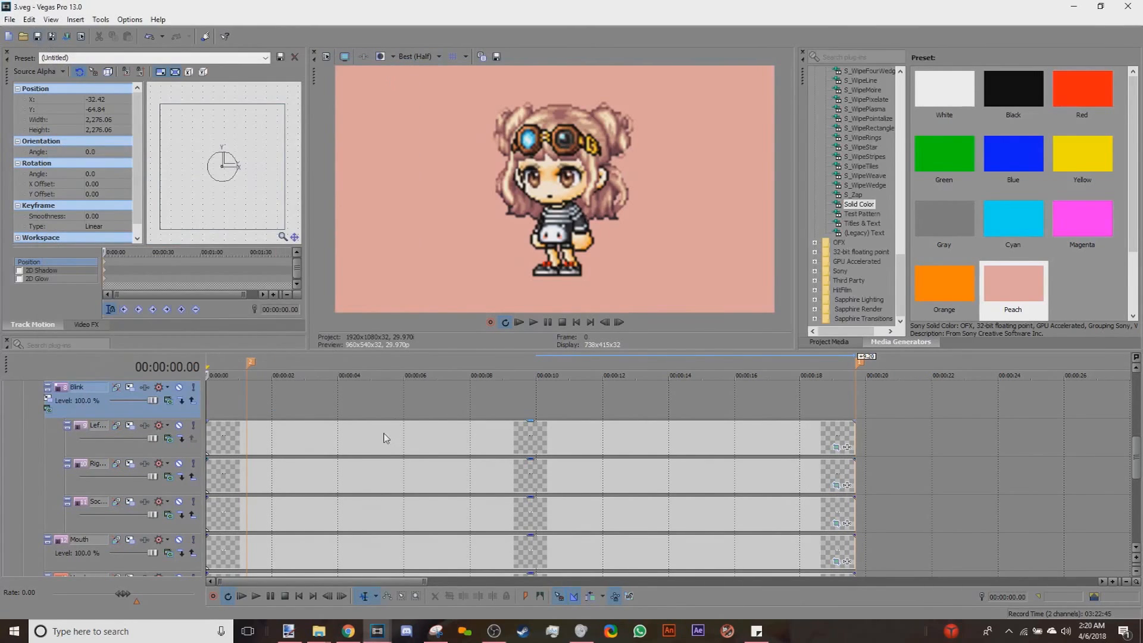
Step: Split the Left Eye, Right Eye and Sockets events at the 00:00:01.07 marker
left_click(248, 439)
key("s")
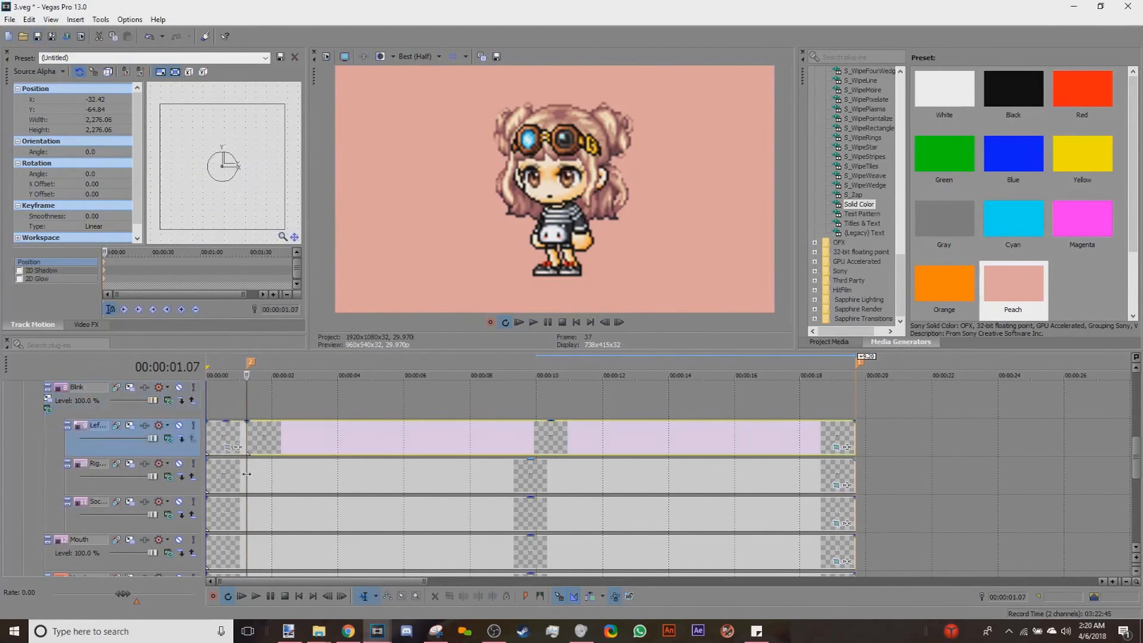
left_click(247, 474)
key("s")
left_click(248, 512)
key("s")
scroll(382, 499, "up", 2)
scroll(382, 499, "up", 1)
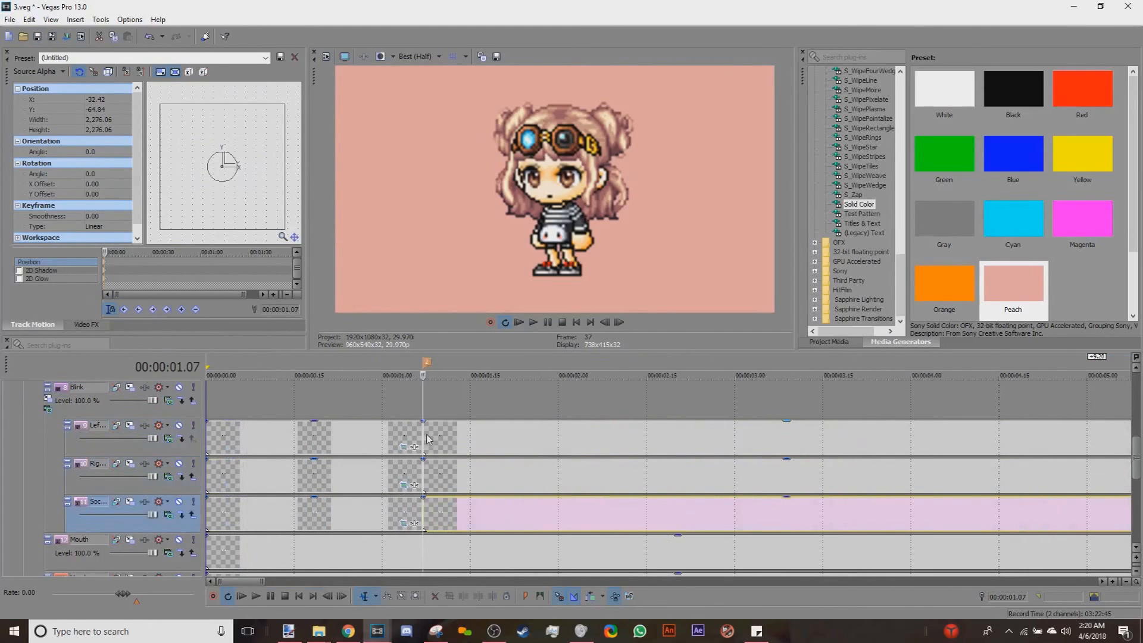
Step: Trim the starts of the Left Eye, Right Eye and Sockets events after the marker to 00:00:01.11, leaving a gap for the blink
left_click(422, 428)
left_click_drag(425, 440, 448, 441)
left_click_drag(427, 478, 448, 478)
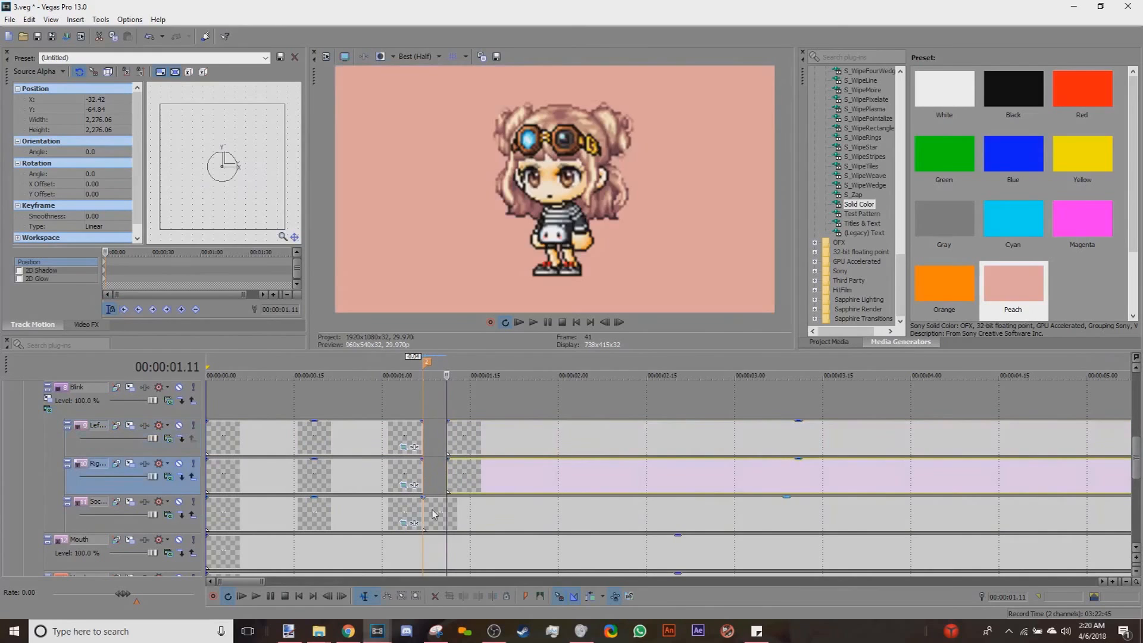
left_click_drag(425, 516, 448, 515)
Step: Try to add the closed-eyes image from the character's image folder as a new track above the Blink track
left_click(424, 396)
mouse_move(320, 631)
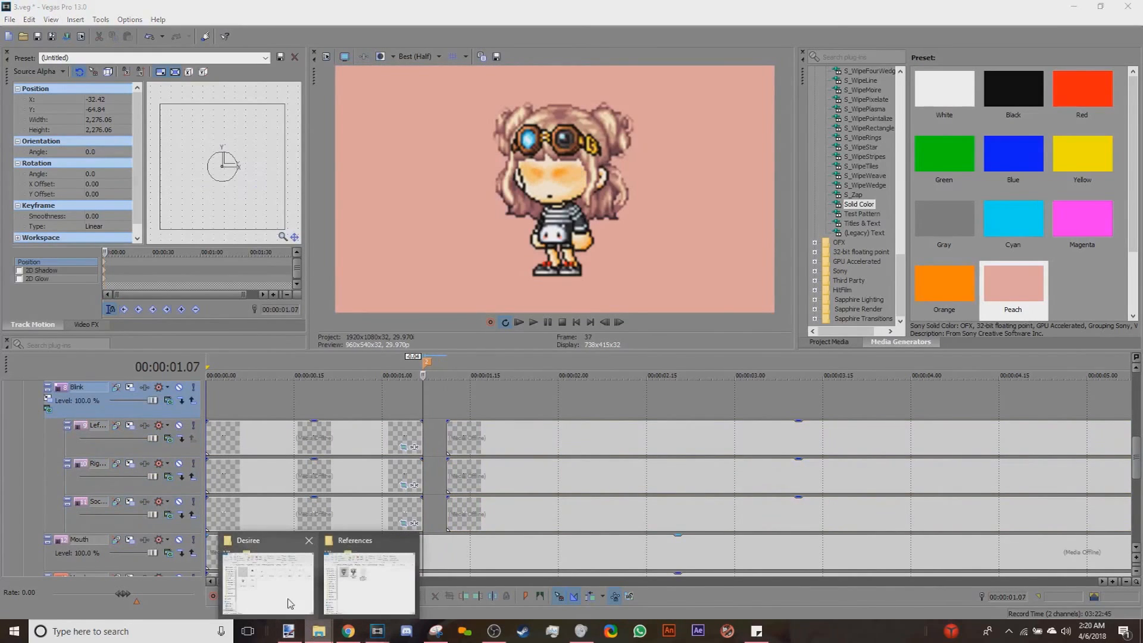
left_click(268, 572)
left_click_drag(332, 143, 716, 397)
scroll(658, 436, "up", 2)
right_click(120, 488)
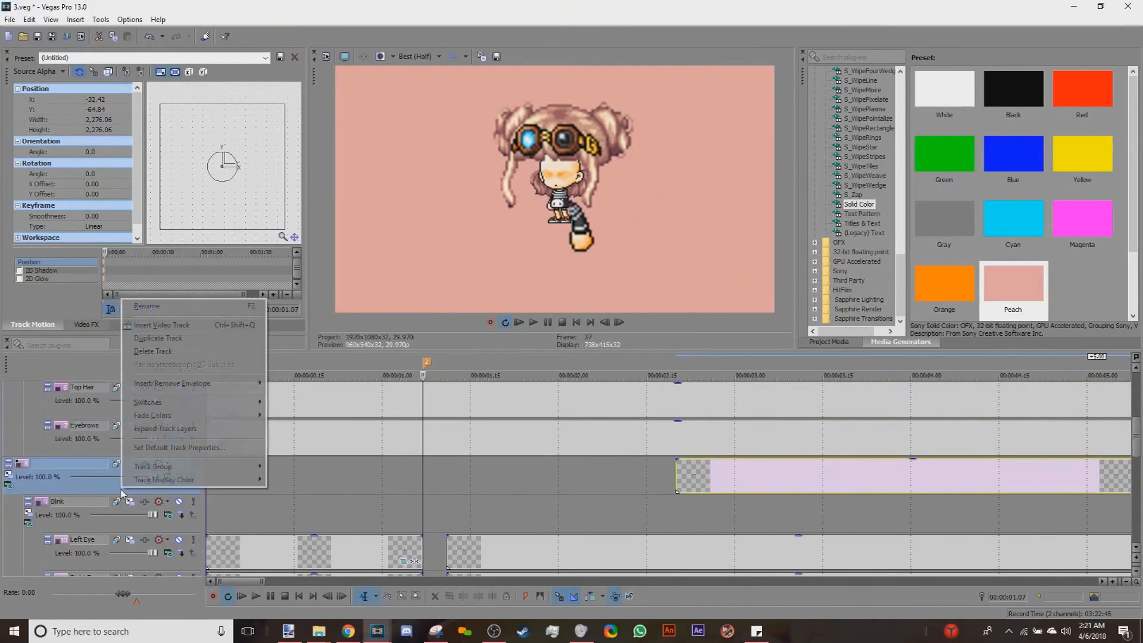
left_click(433, 226)
key("ctrl+z")
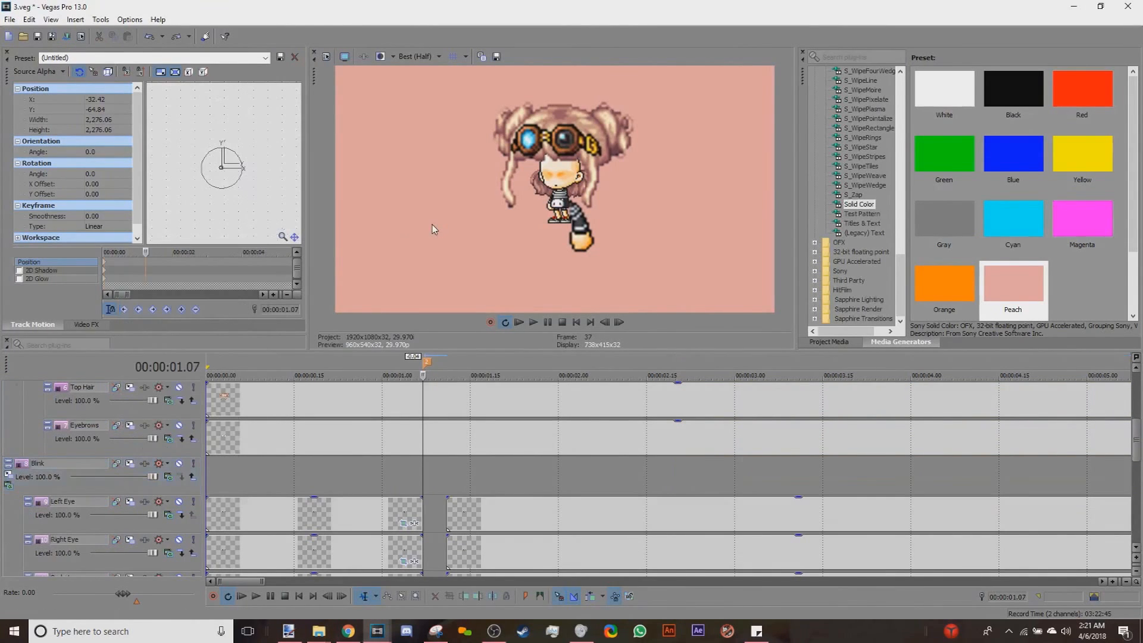
Step: Nest the Blink group and the tracks through Back Hair under the character's parent track again
left_click(18, 525)
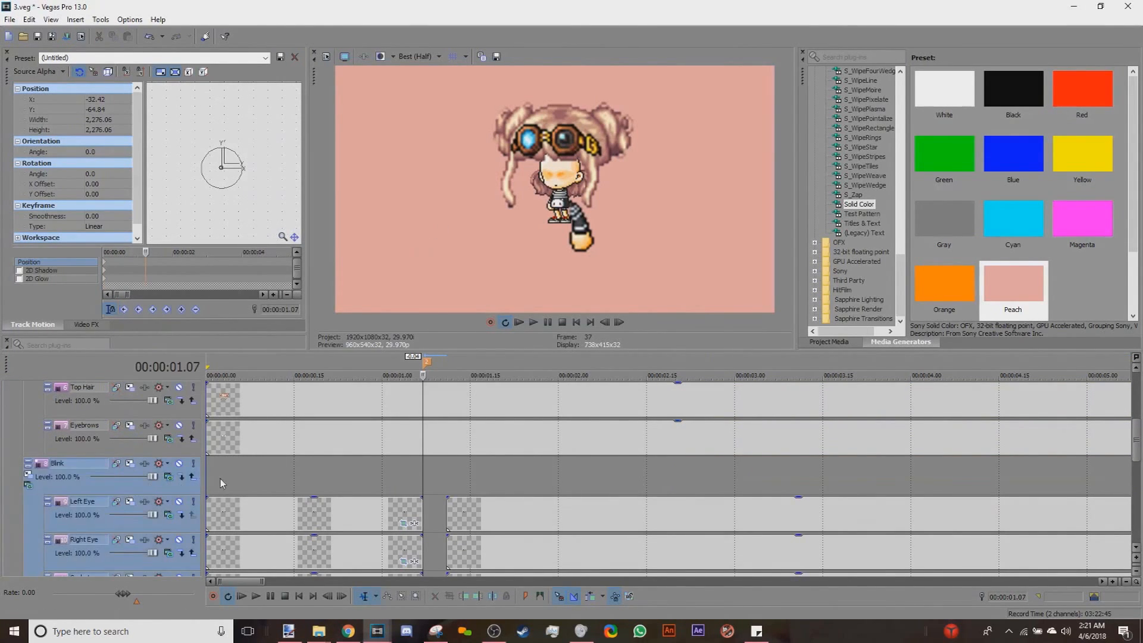
scroll(151, 514, "down", 6)
left_click(75, 526, "shift")
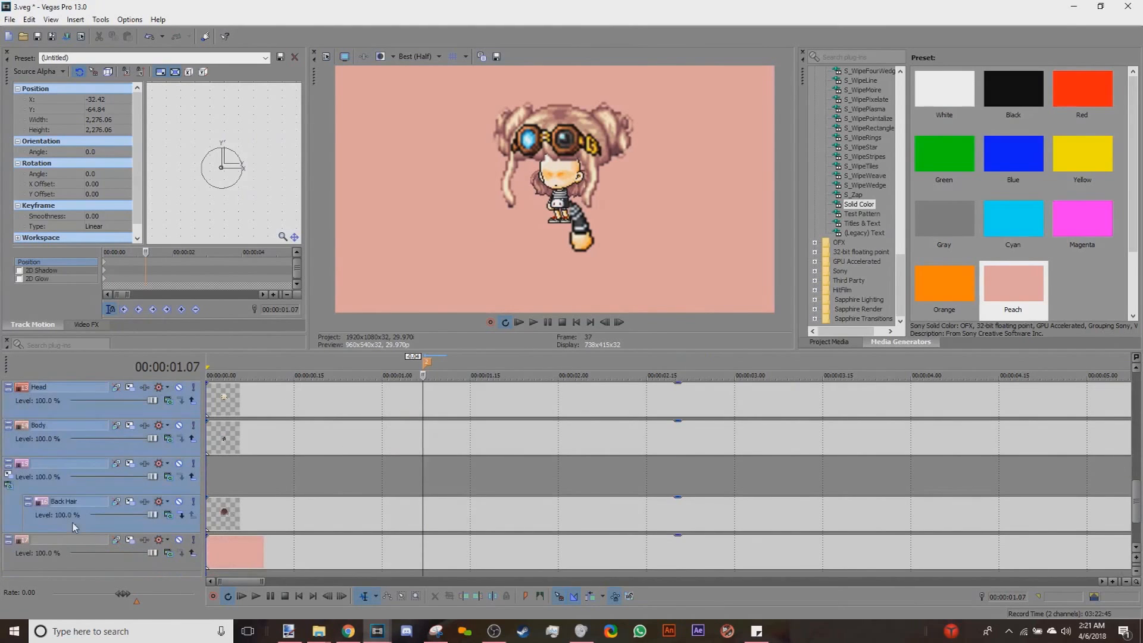
scroll(303, 514, "up", 6)
left_click(419, 446)
scroll(440, 530, "down", 2)
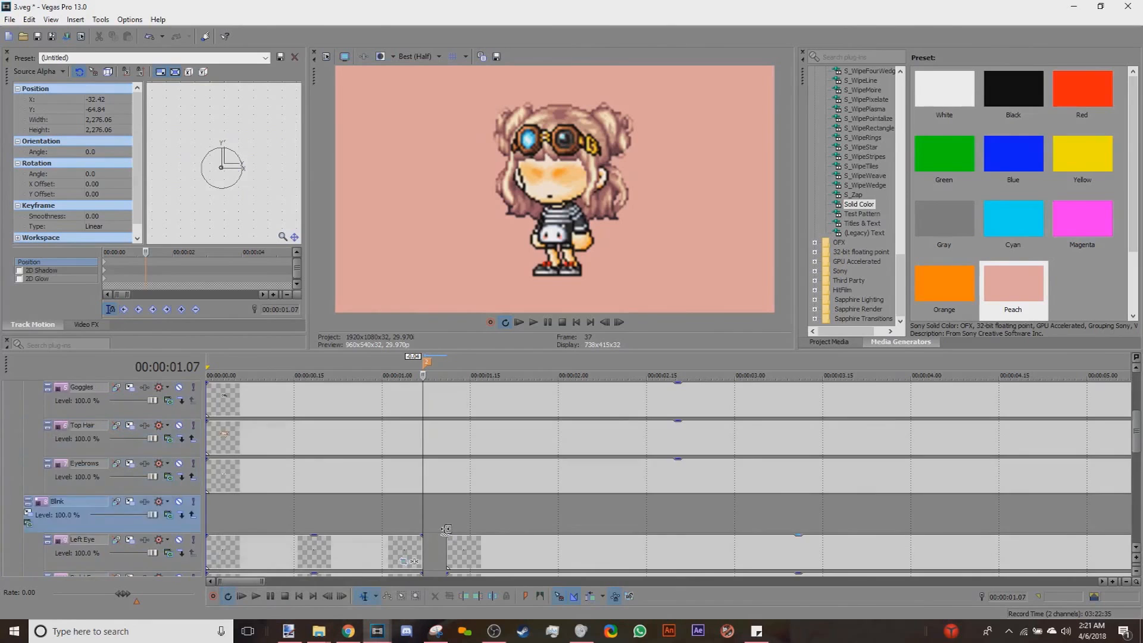
Step: Place the closedeyes image in the Sockets track gap at 00:00:01.07 and cut it off at 00:00:01.11
scroll(438, 529, "up", 1)
left_click(320, 632)
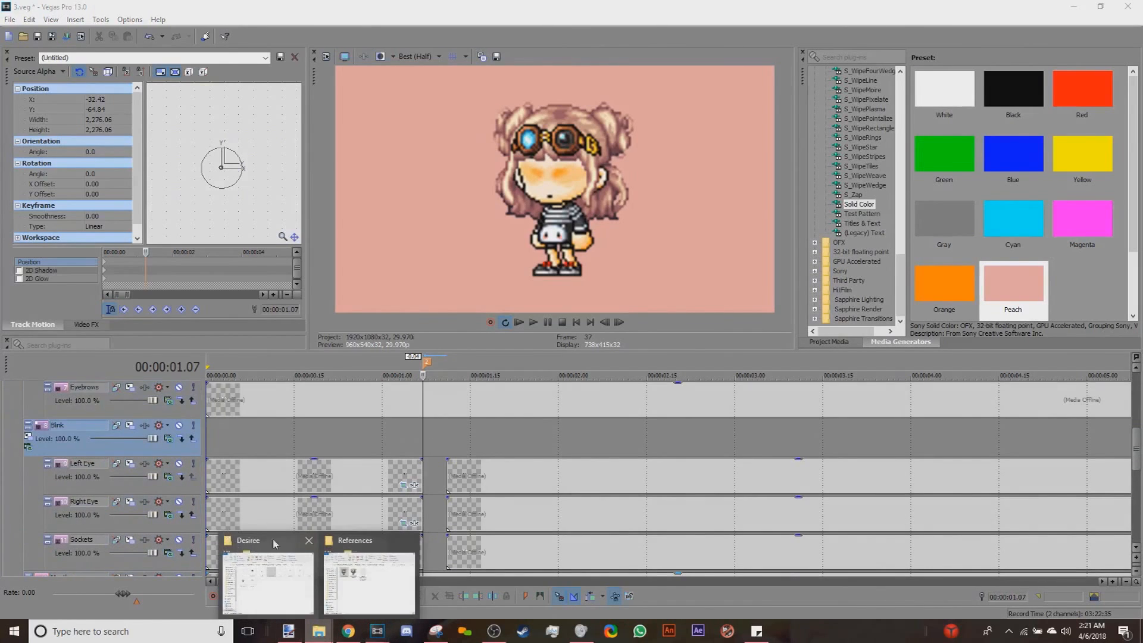
left_click(275, 542)
left_click_drag(354, 125, 666, 387)
left_click_drag(687, 438, 435, 548)
left_click(447, 440)
key("s")
key("Delete")
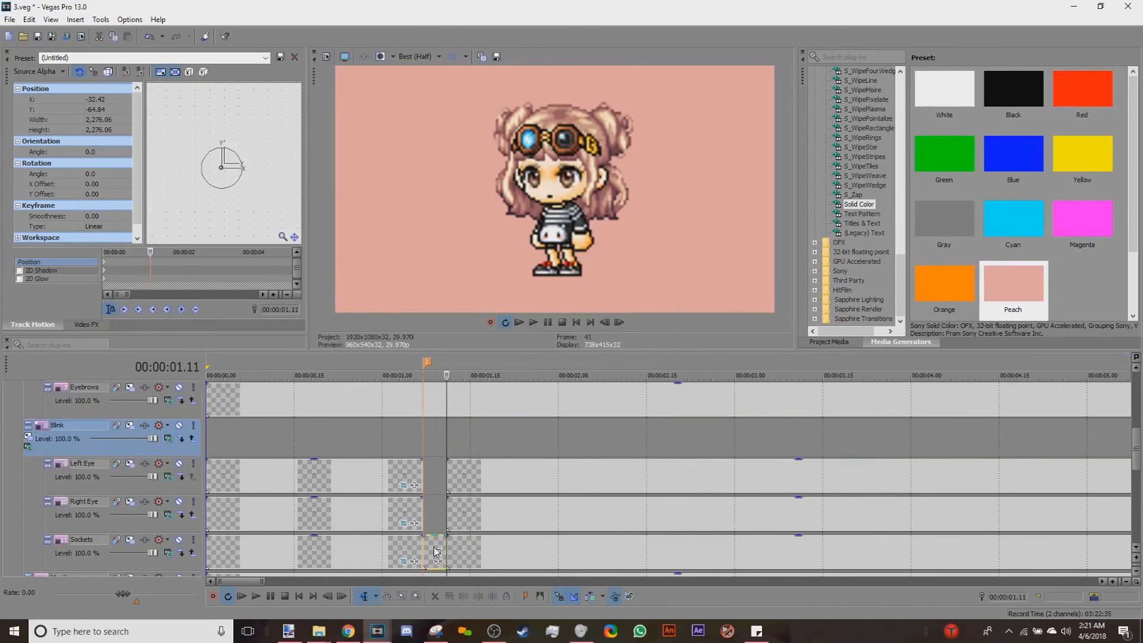
Step: Open the Blink track's parent motion and add position keyframes at 00:00:01.04 and 00:00:01.09
left_click(436, 518)
left_click(28, 437)
left_click(179, 312)
left_click(419, 432)
key("Right")
key("Left")
key("Left")
key("Left")
key("Left")
key("Right")
key("Right")
key("Right")
key("Right")
key("Left")
key("Left")
key("Left")
Step: Add a Blink parent motion keyframe at 00:00:01.14 and squash the group to a height of 813.54 at the 00:00:01.09 keyframe
left_click(446, 443)
key("Right")
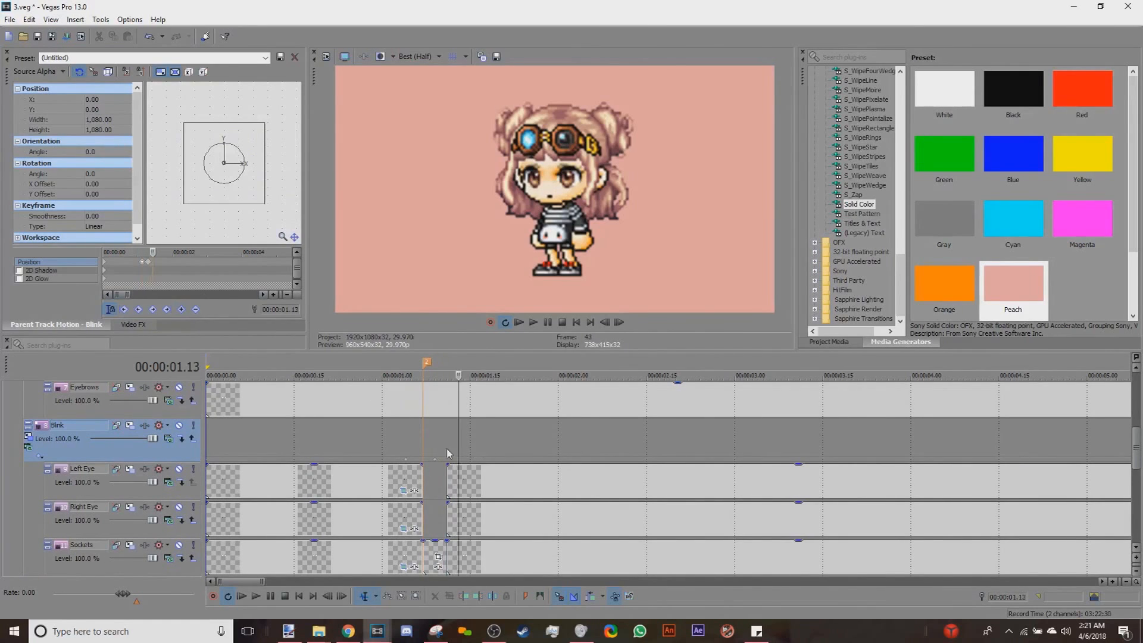
left_click(166, 262)
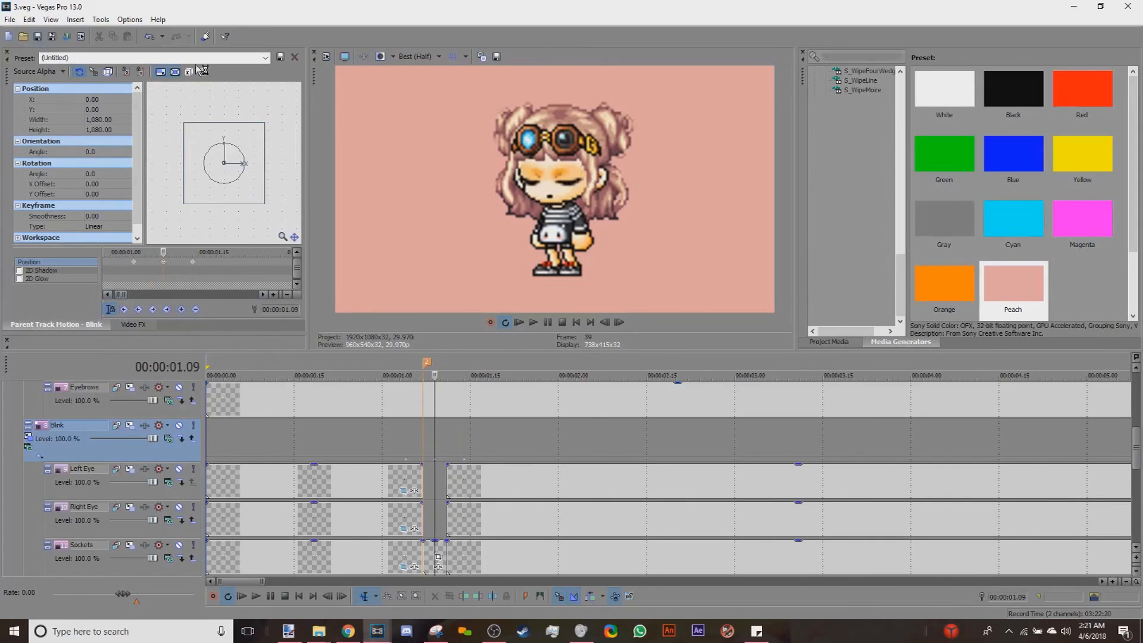
left_click_drag(265, 123, 267, 149)
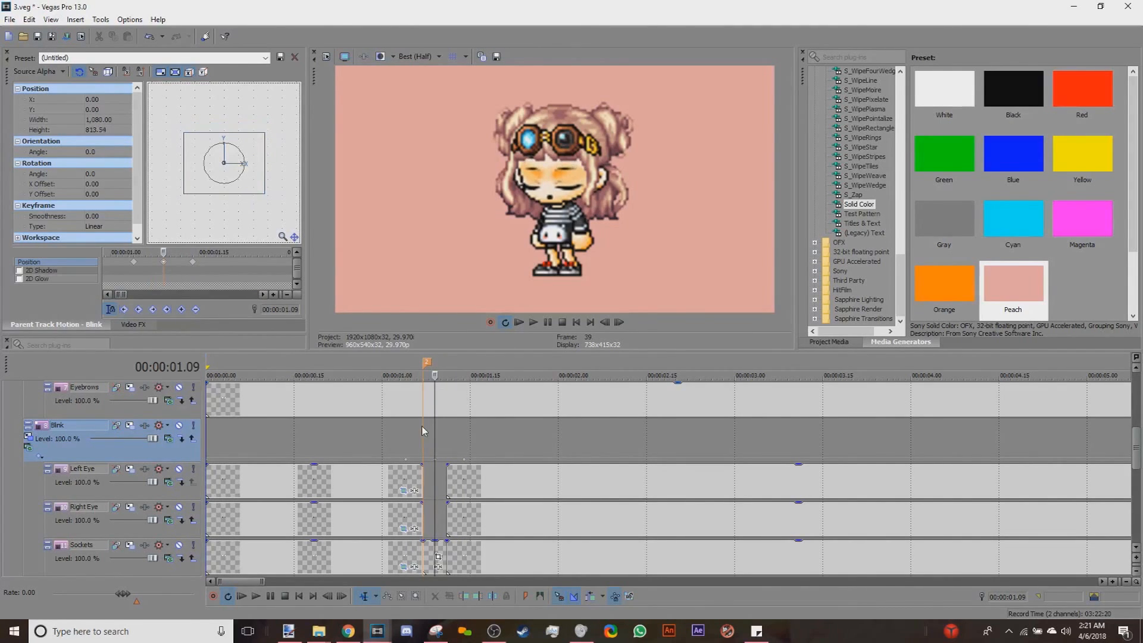
Step: Mask the closedeyes event in the Sockets track with a rectangle around only the two closed eyes
left_click(438, 556)
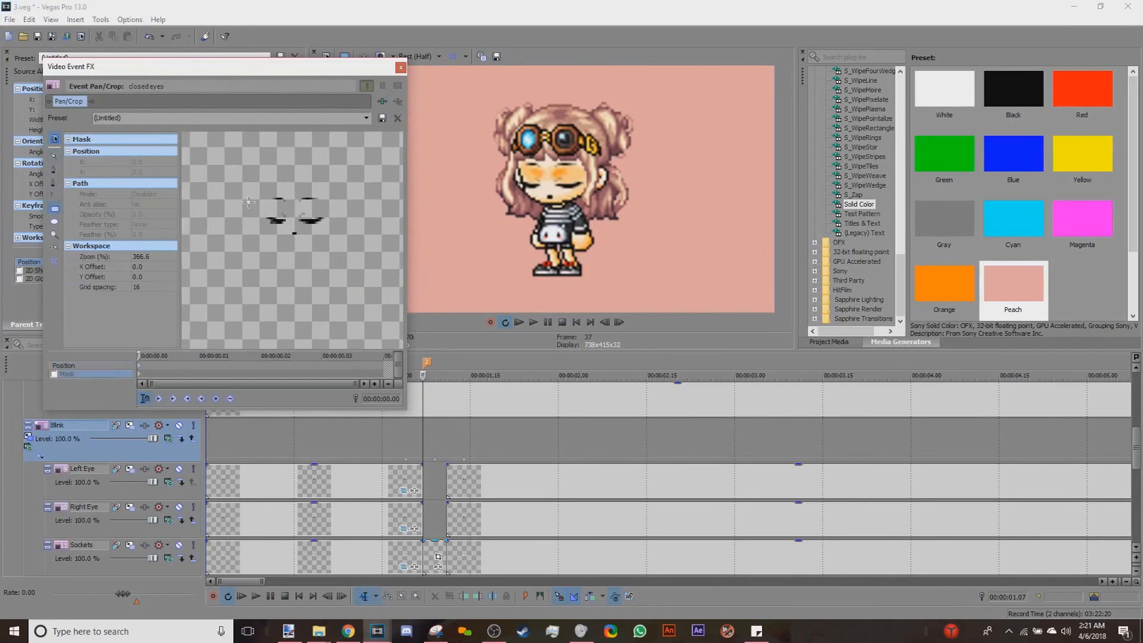
left_click_drag(245, 204, 334, 231)
left_click(400, 67)
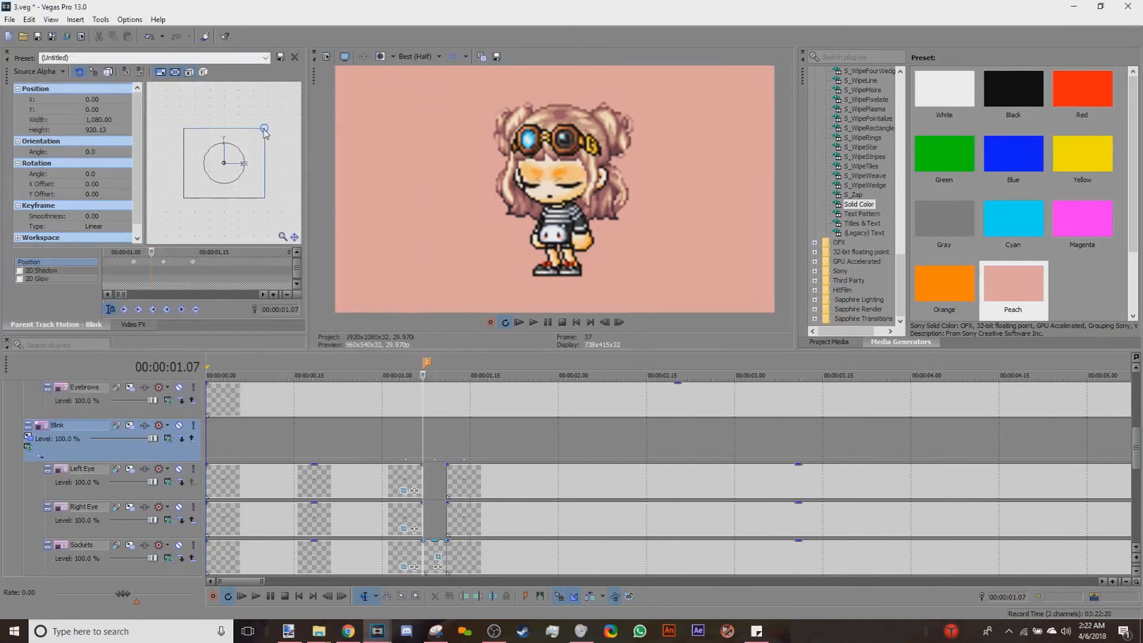
Step: Remove the stray Blink keyframe at 00:00:01.07 and raise the group to Y 7.45 at the 00:00:01.09 keyframe
scroll(255, 164, "up", 5)
left_click_drag(257, 171, 258, 168)
right_click(151, 262)
left_click(165, 273)
left_click(163, 263)
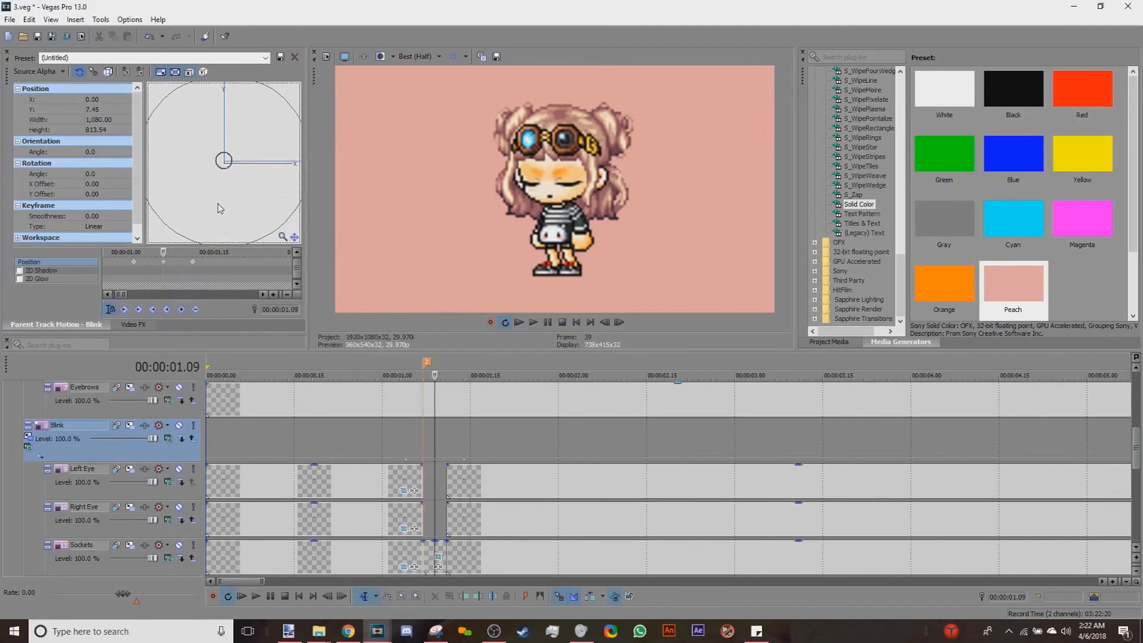
Step: Play back the animation around the marker to check the blink
left_click(420, 453)
left_click(533, 325)
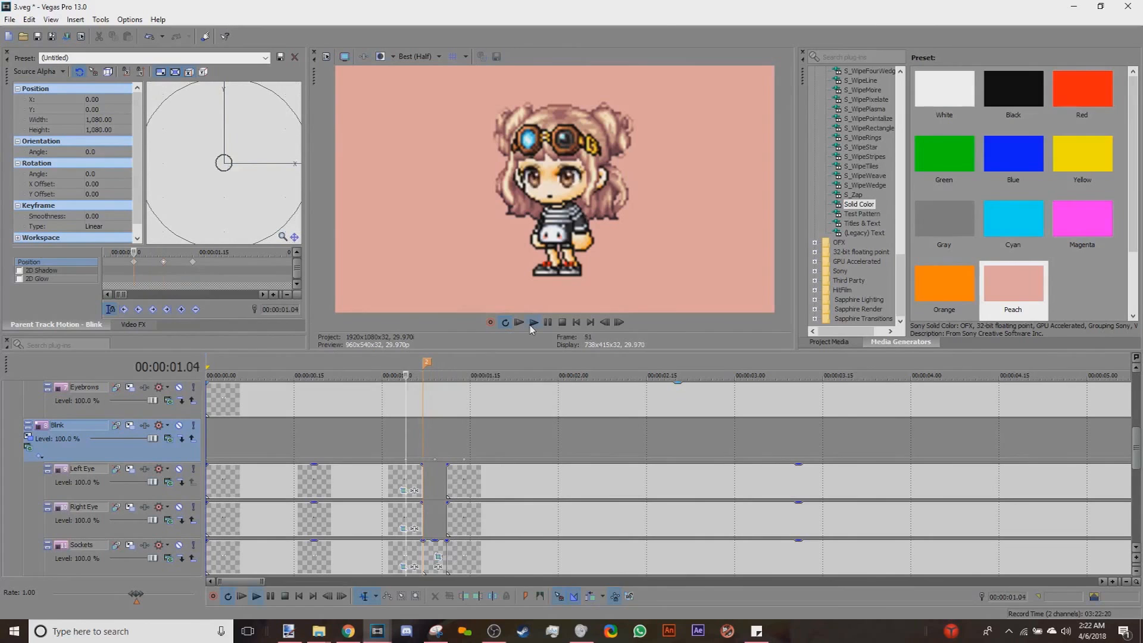
left_click(520, 322)
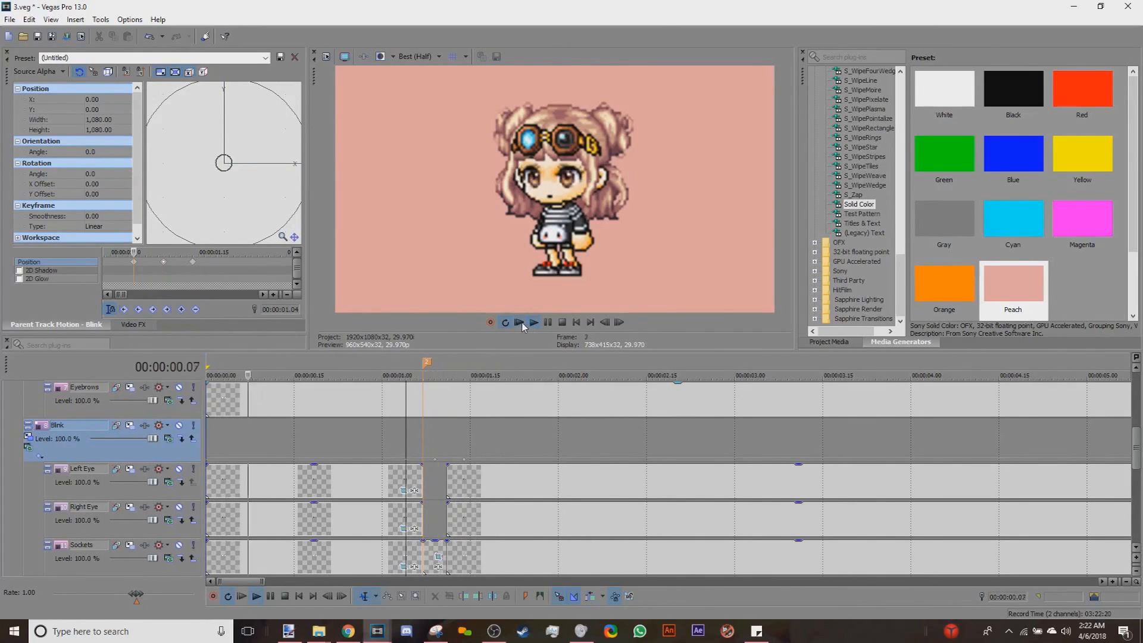
left_click(522, 325)
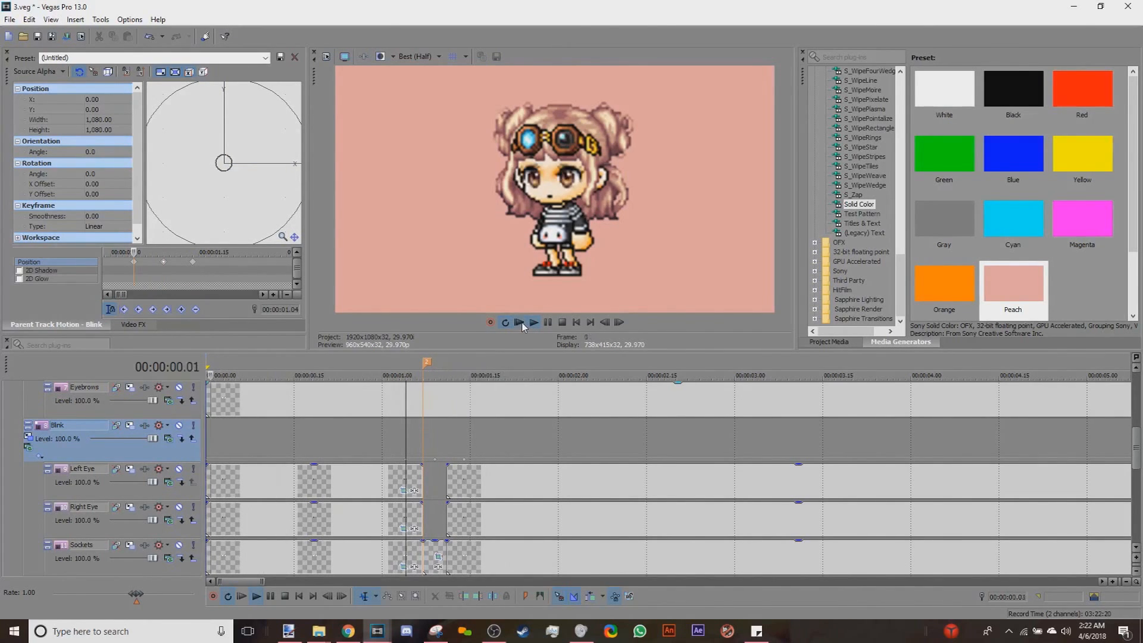
left_click(562, 324)
Step: Fine-tune the Blink group's position at the 00:00:01.09 keyframe and replay the blink
left_click(437, 464)
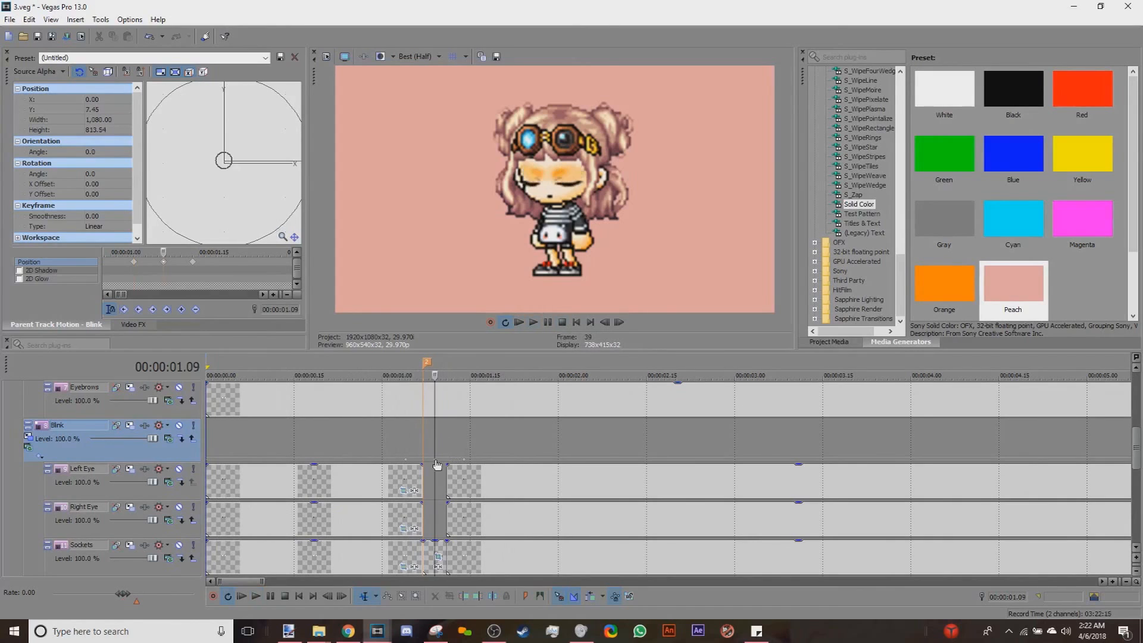
left_click(222, 235)
left_click(192, 263)
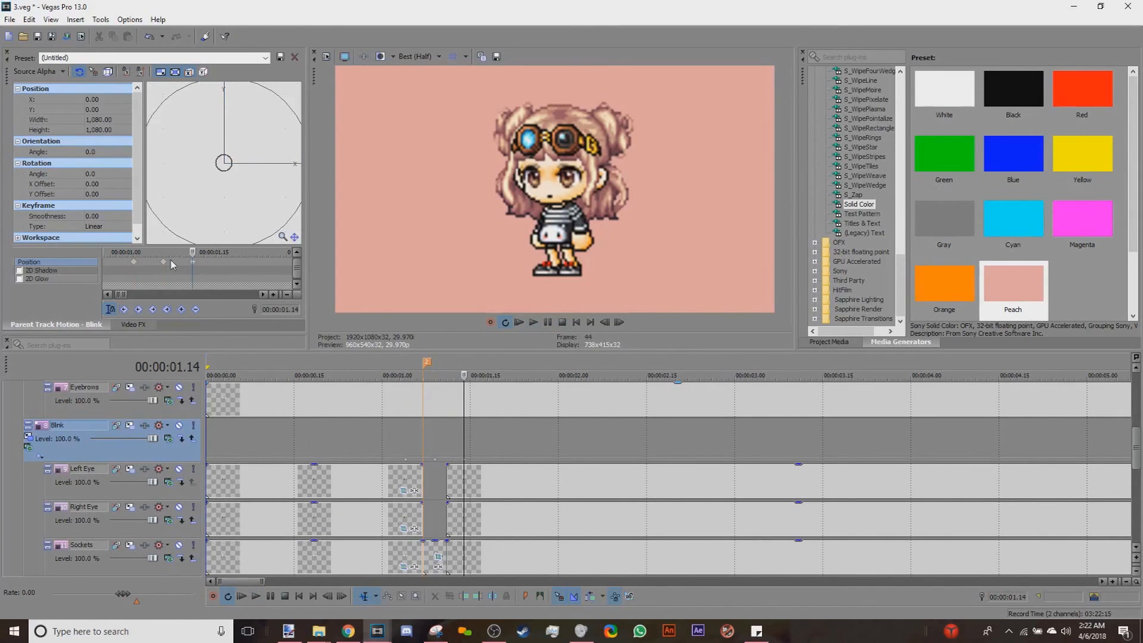
left_click(164, 262)
scroll(205, 212, "up", 3)
left_click_drag(209, 211, 210, 210)
left_click(406, 438)
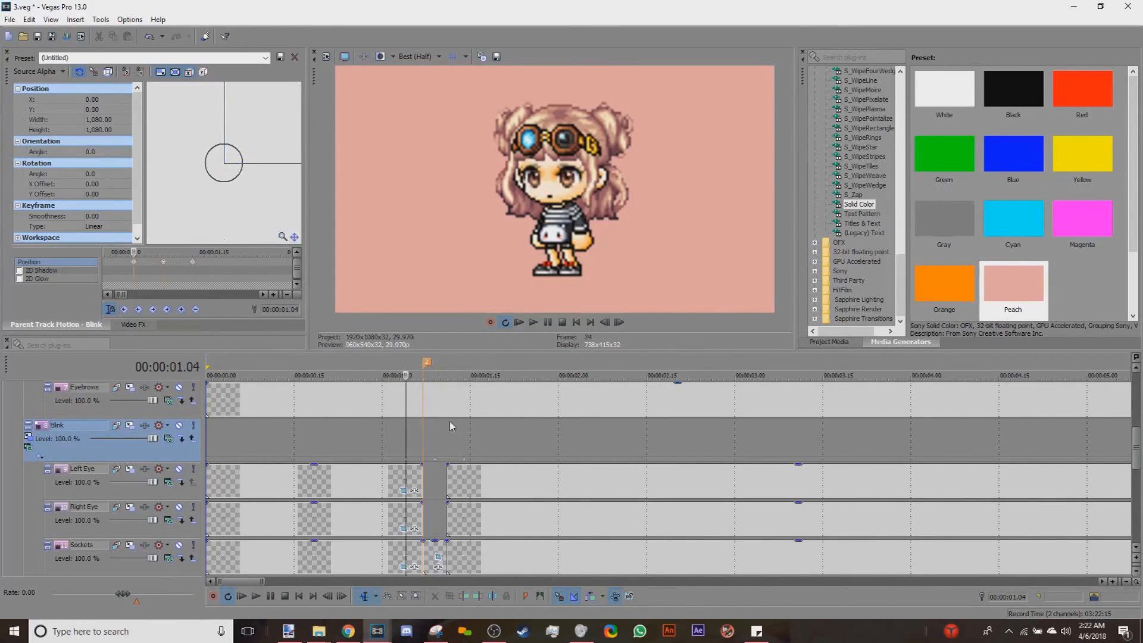
left_click(563, 323)
Step: Shift the Left Eye event after the blink to an X center of 110.3 in Pan/Crop, eight frames in
right_click(496, 482)
left_click(545, 137)
scroll(273, 300, "up", 5)
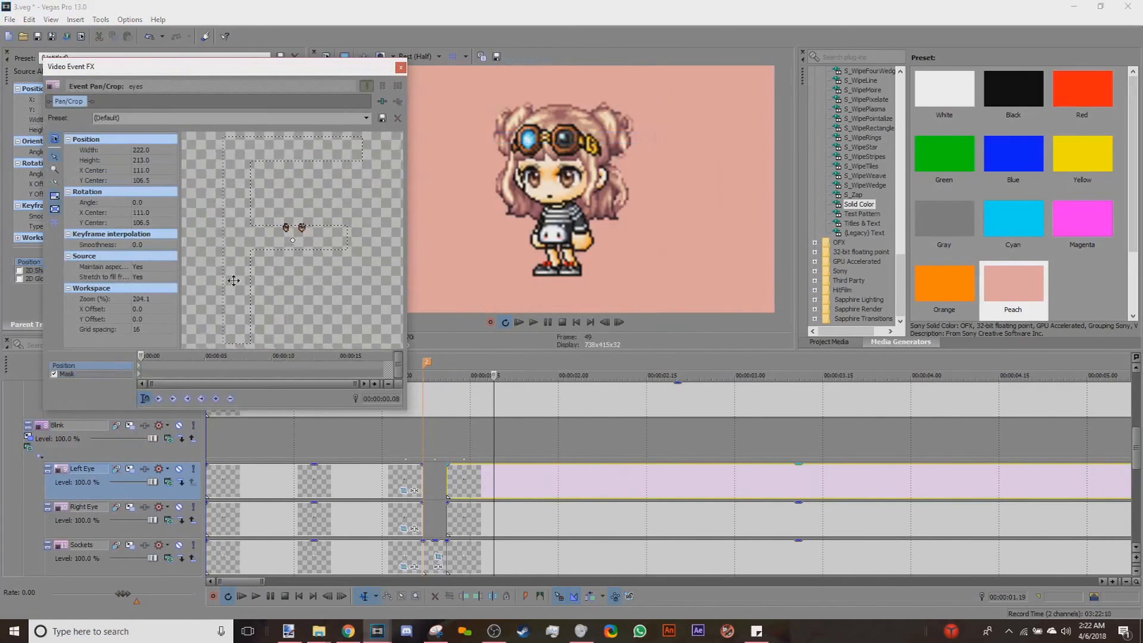
scroll(273, 301, "up", 3)
left_click_drag(272, 300, 270, 300)
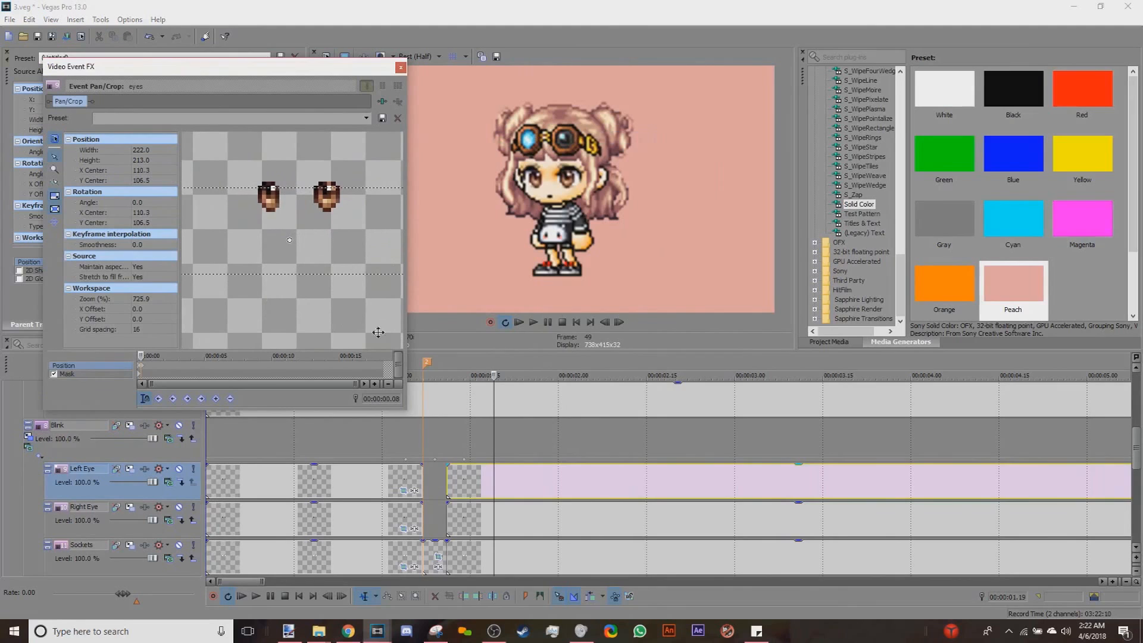
Step: Shift the Right Eye event after the blink to X center 110.0 and Y center 106.4 in Pan/Crop
right_click(560, 537)
left_click(572, 192)
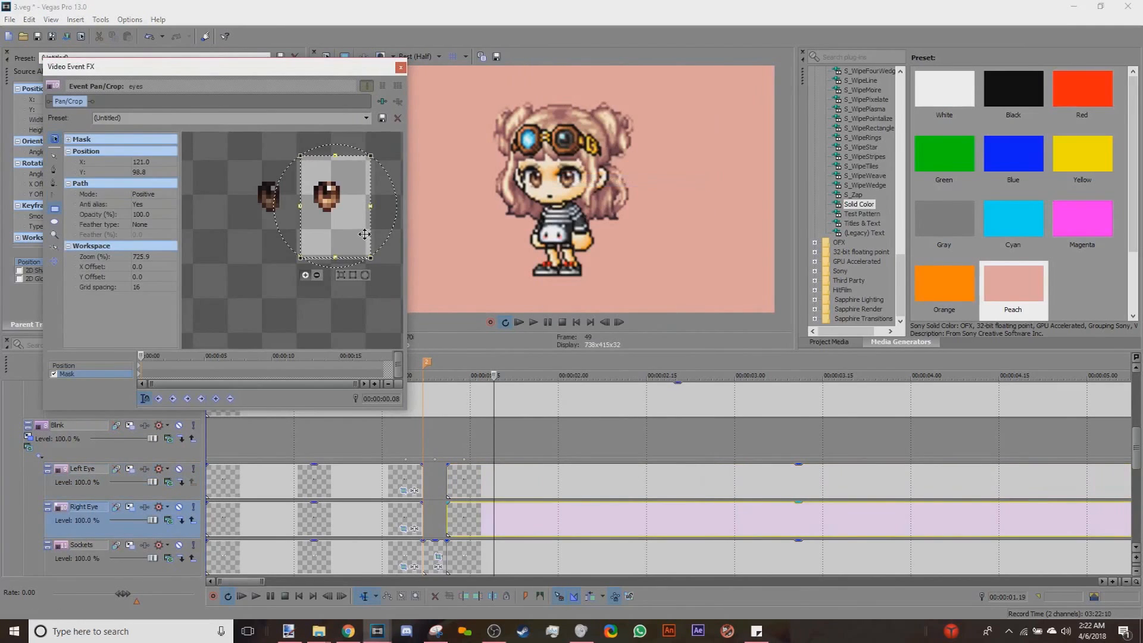
left_click(122, 365)
key("Left")
key("Left")
key("Left")
key("Left")
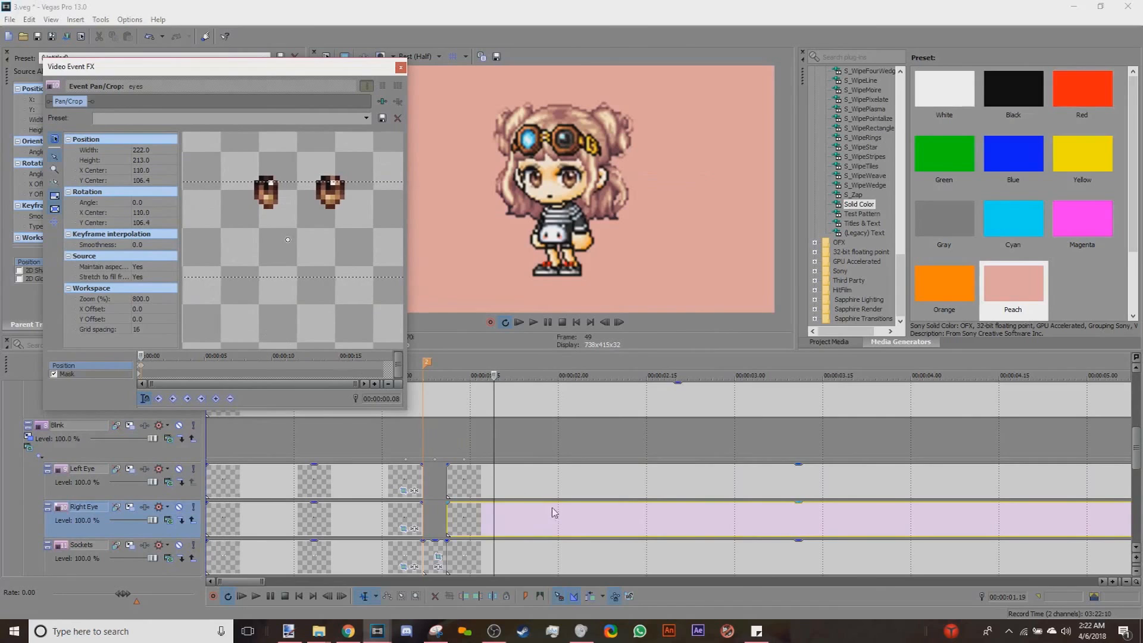
Step: Adjust the Left Eye event's Pan/Crop position after the blink to X center 110.0 and Y center 106.5
right_click(551, 479)
left_click(596, 209)
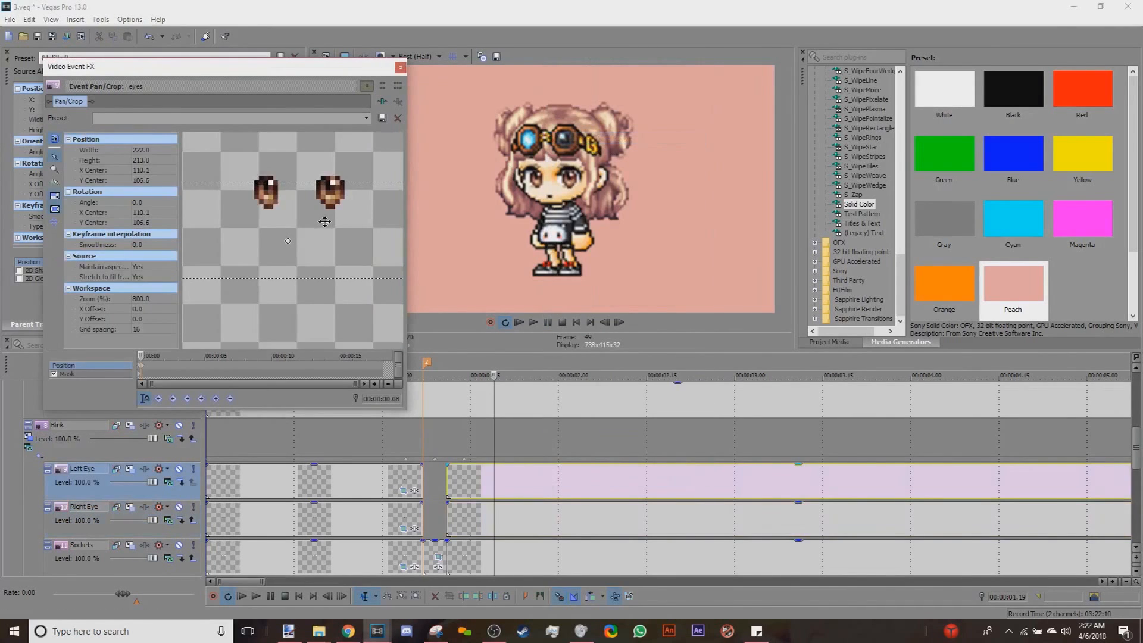
right_click(274, 273)
left_click(278, 276)
right_click(283, 278)
left_click(288, 283)
left_click_drag(282, 280, 282, 280)
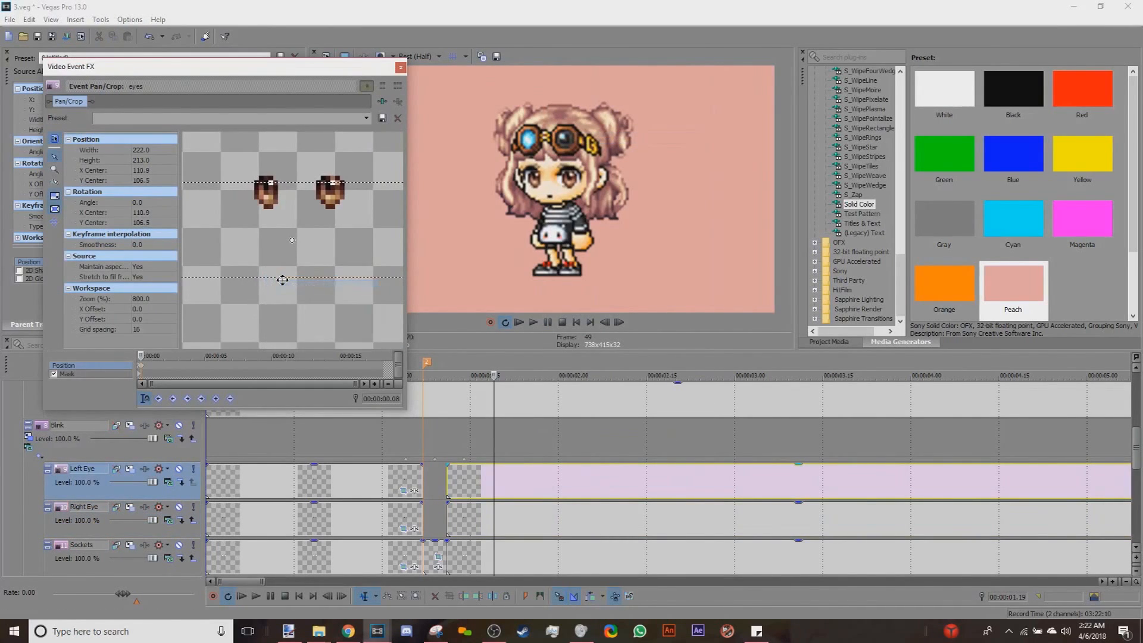
Step: Set the crop X center at the start of the post-blink events to 110.4 for Left Eye and 110.0 for Right Eye
scroll(147, 365, "up", 3)
left_click(140, 367)
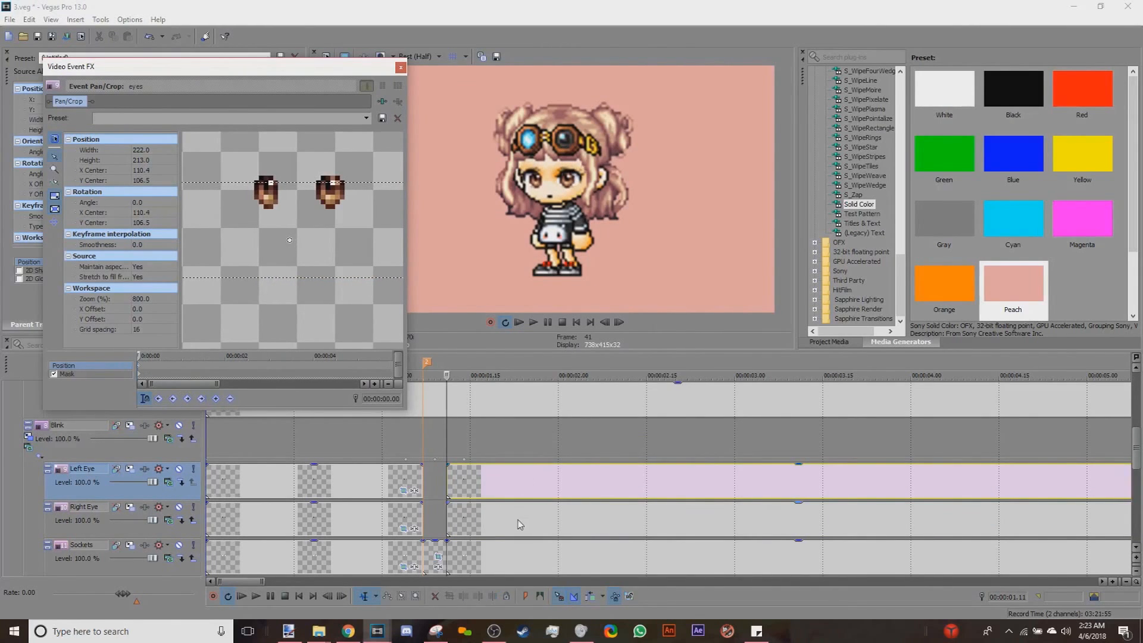
right_click(520, 524)
left_click(595, 177)
left_click(157, 366)
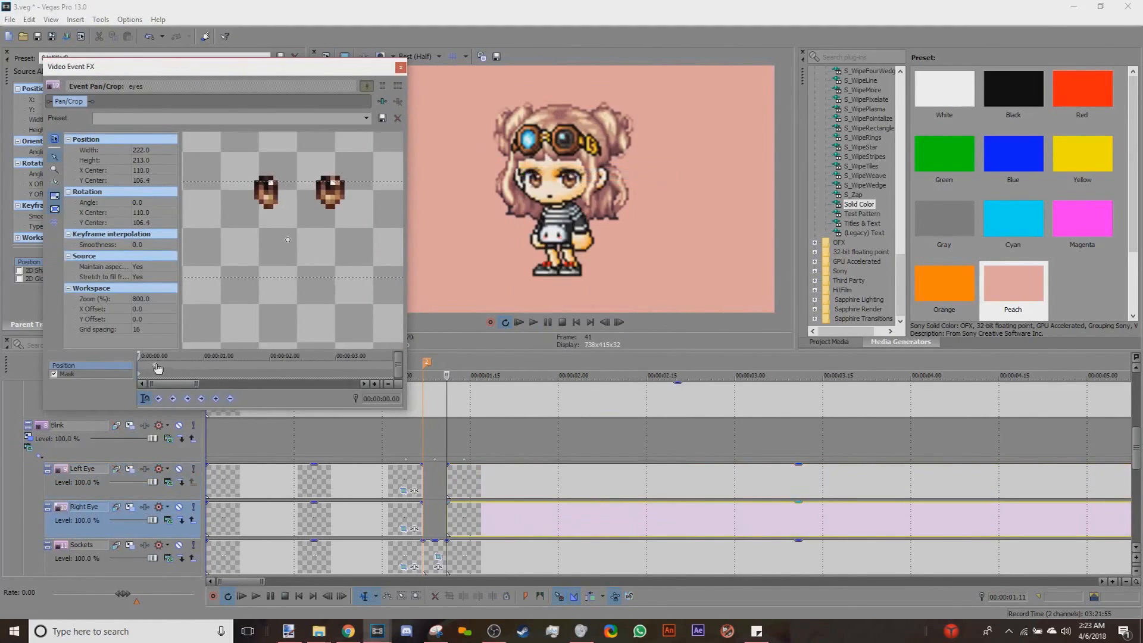
Step: Play the timeline from 00:00:01.02 to review the blink with the shifted eyes
left_click(400, 67)
left_click(398, 448)
left_click(534, 323)
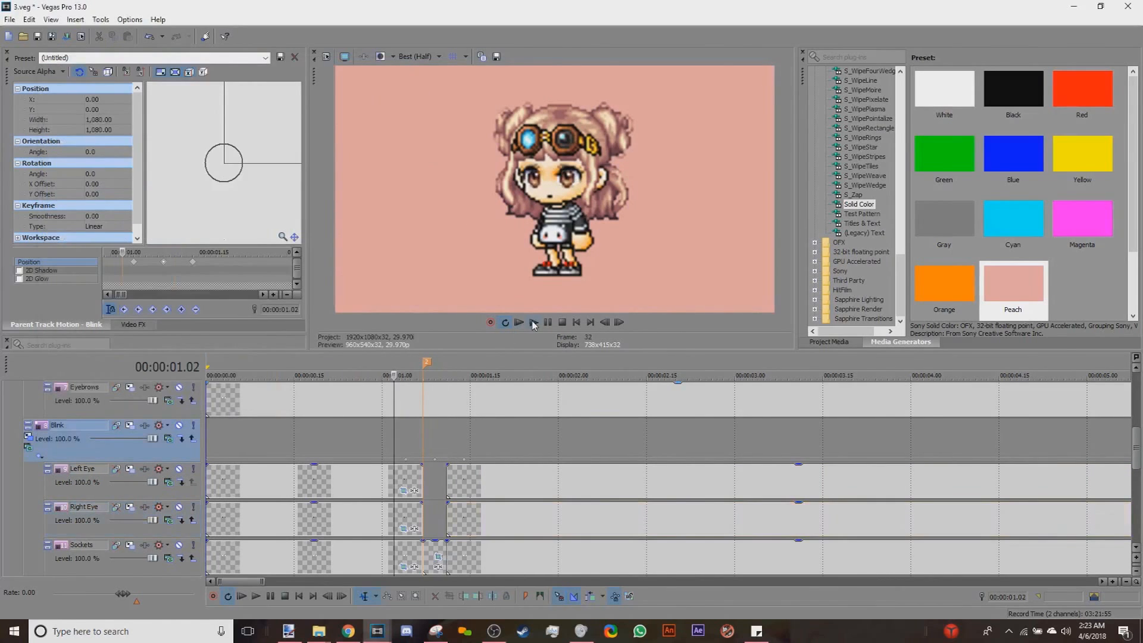